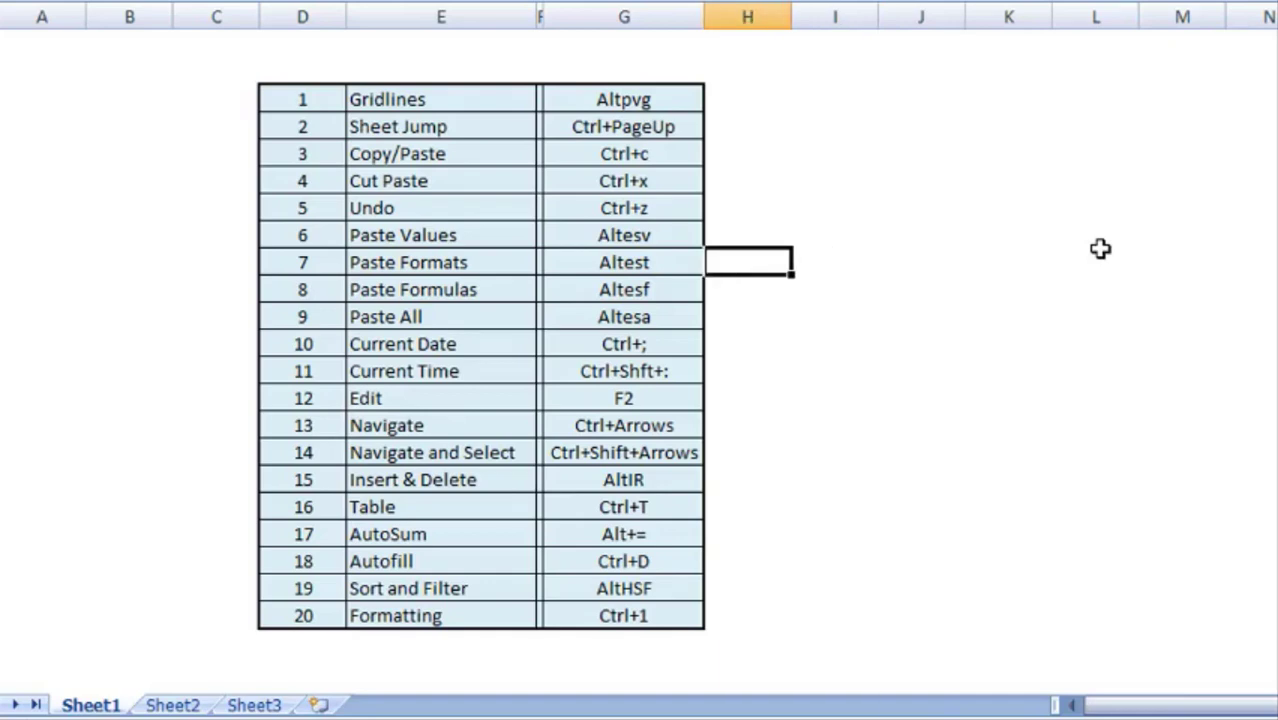
# Show the worksheet gridlines on Sheet1
pyautogui.press('Right')
pyautogui.press('Right')
pyautogui.press('Right')
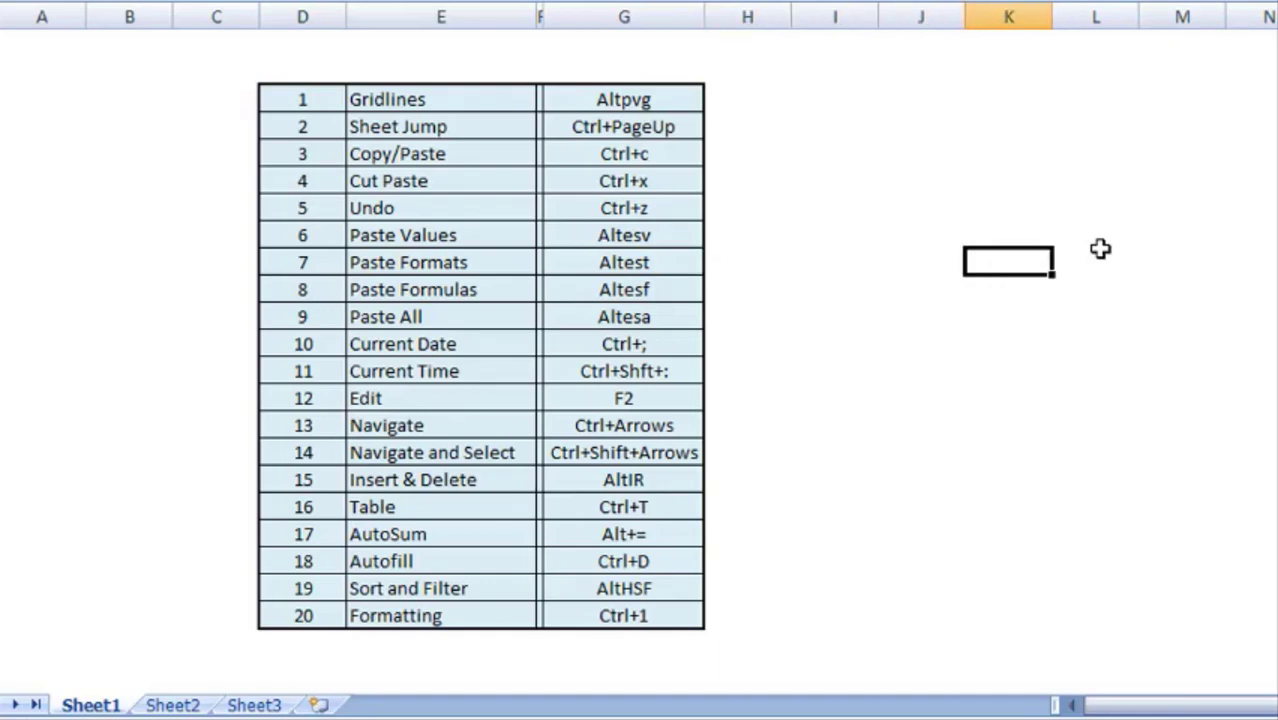
pyautogui.press('Left')
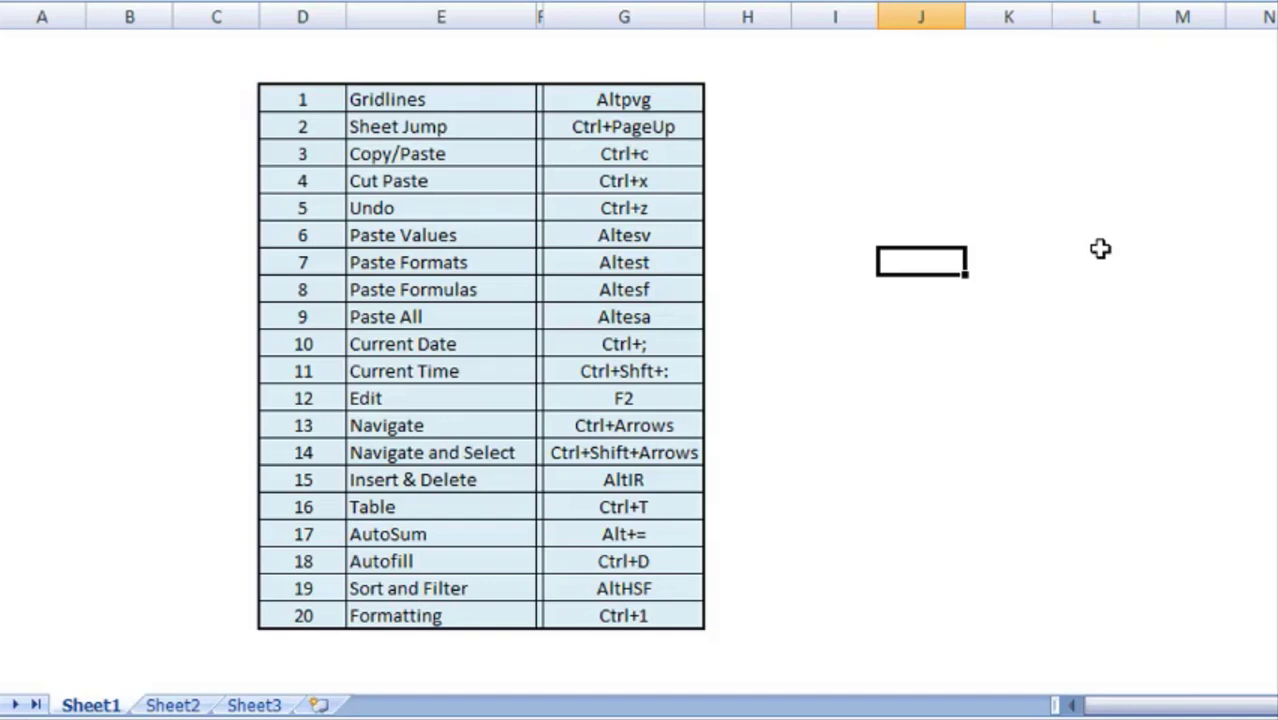
pyautogui.hotkey('alt', 'p')
pyautogui.press('v')
pyautogui.press('g')
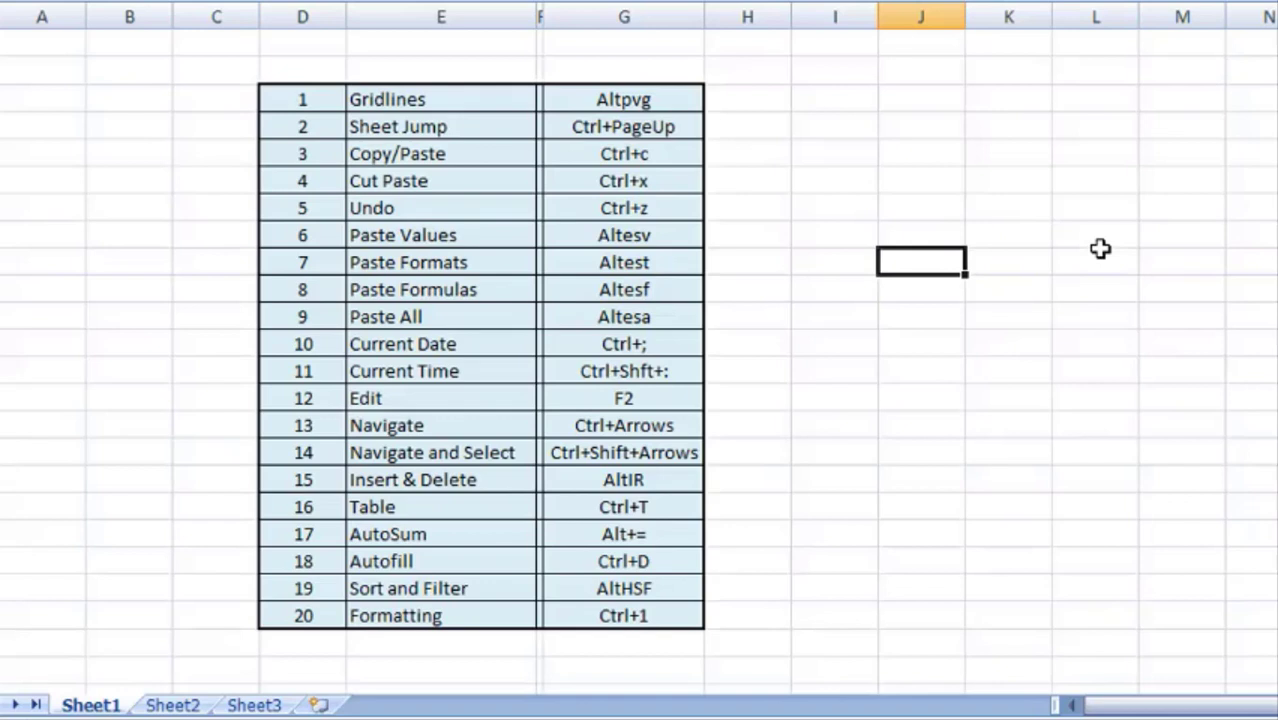
# Hide the worksheet gridlines on Sheet1 again
pyautogui.press('Left')
pyautogui.press('Right')
pyautogui.press('Right')
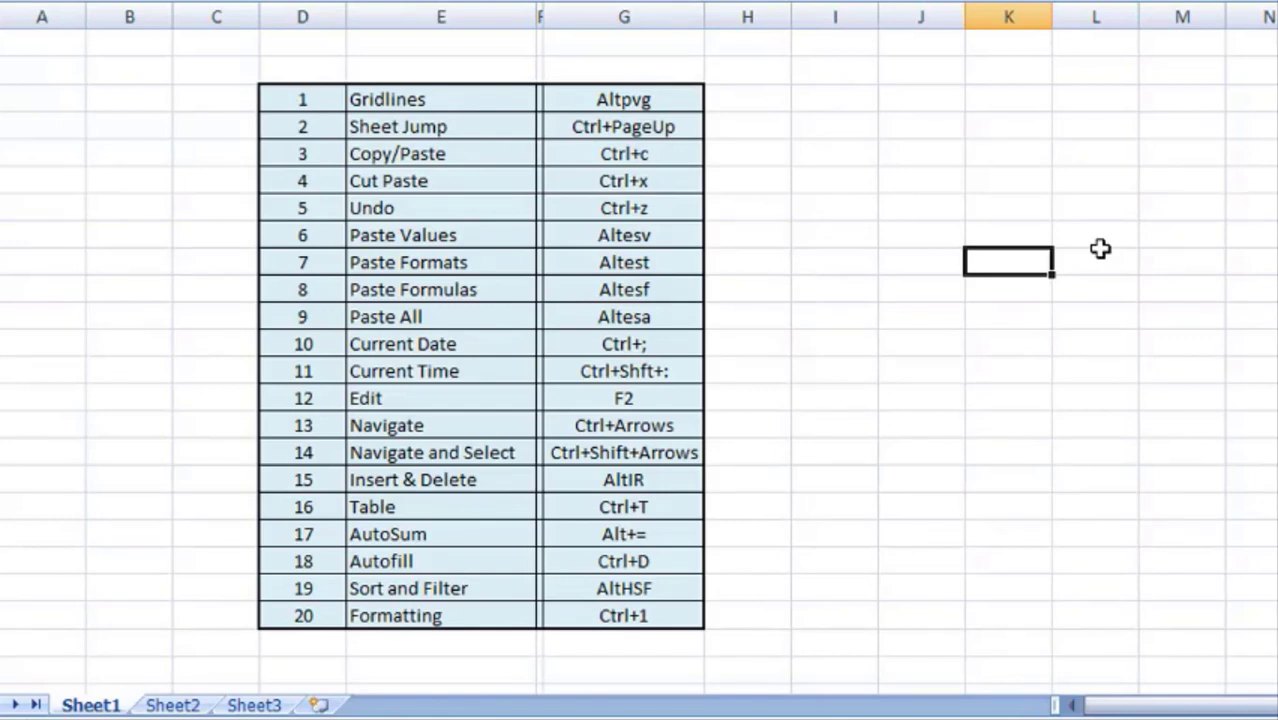
pyautogui.press('Left')
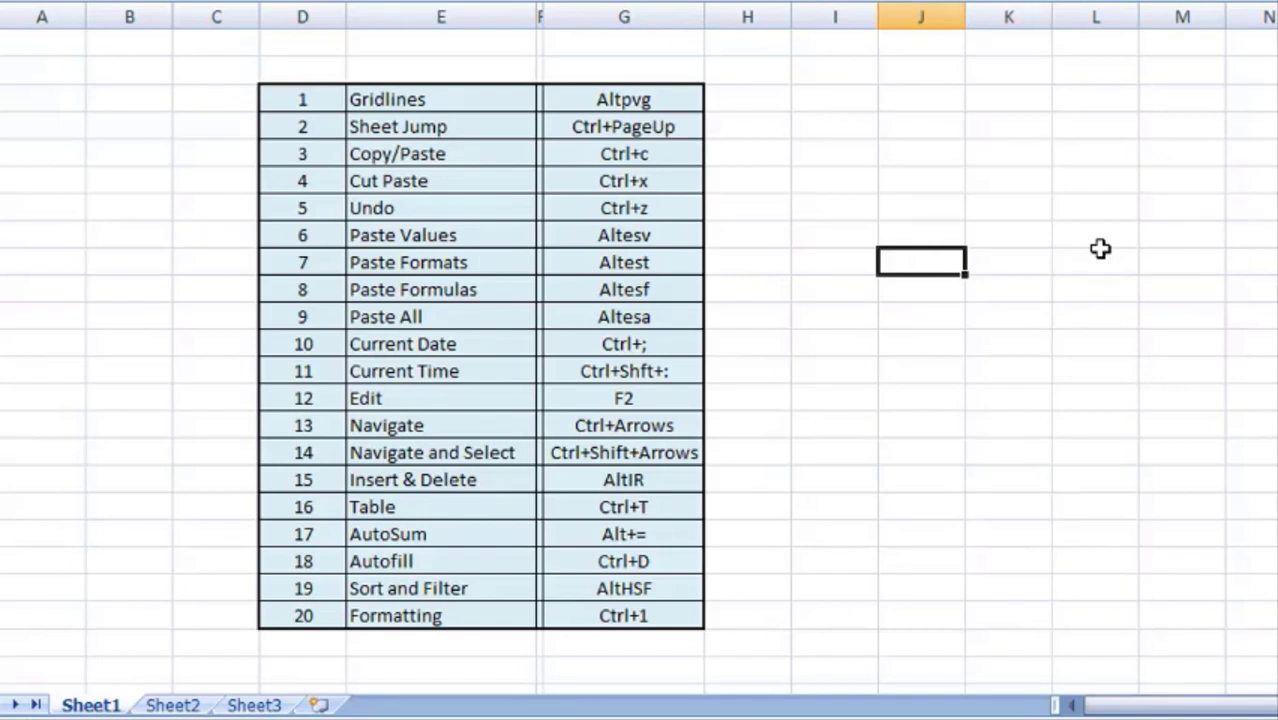
pyautogui.hotkey('alt', 'p')
pyautogui.press('v')
pyautogui.press('g')
pyautogui.press('Left')
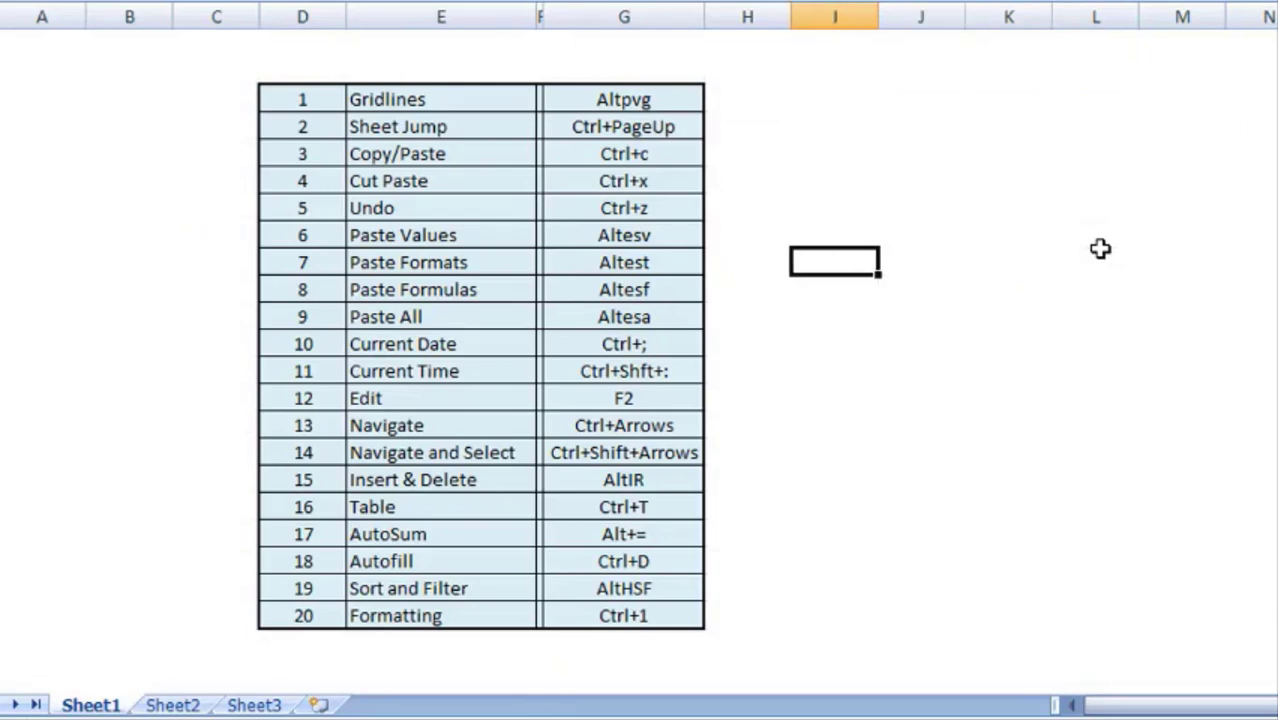
pyautogui.press('Right')
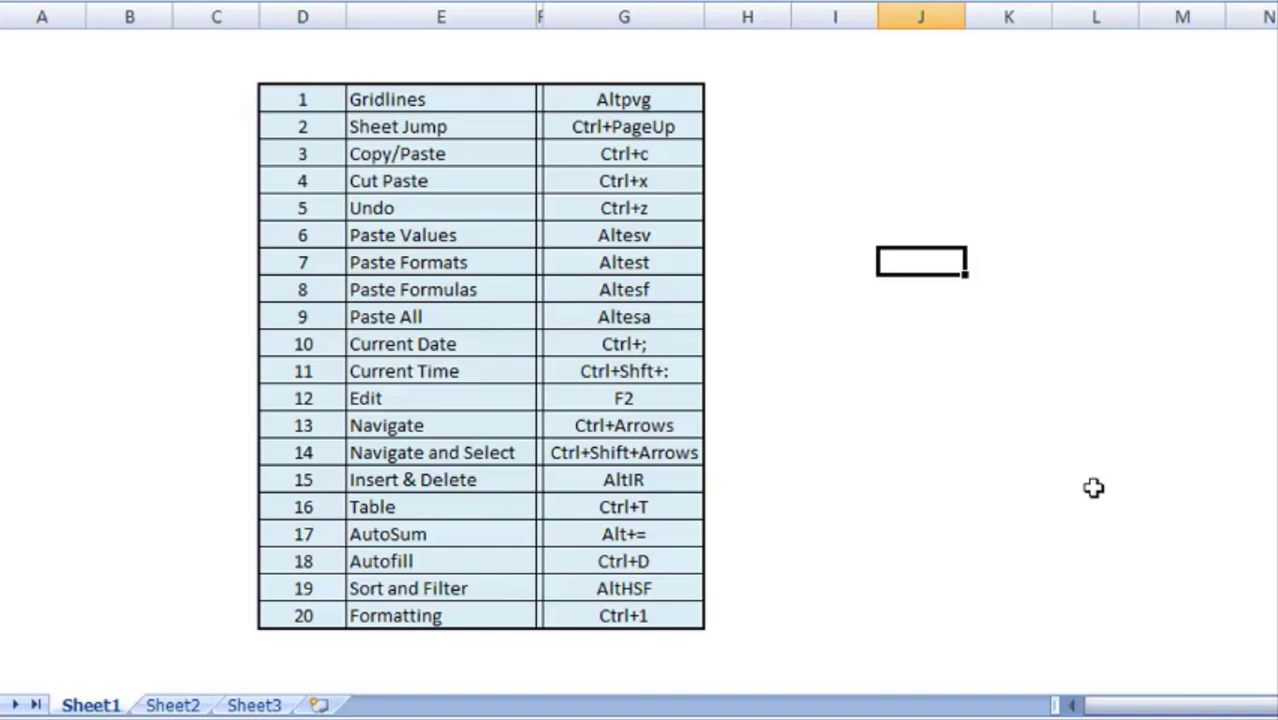
# Move back and forth through Sheet1, Sheet2 and Sheet3 to view their contents, ending on Sheet1
pyautogui.hotkey('ctrl', 'pagedown')
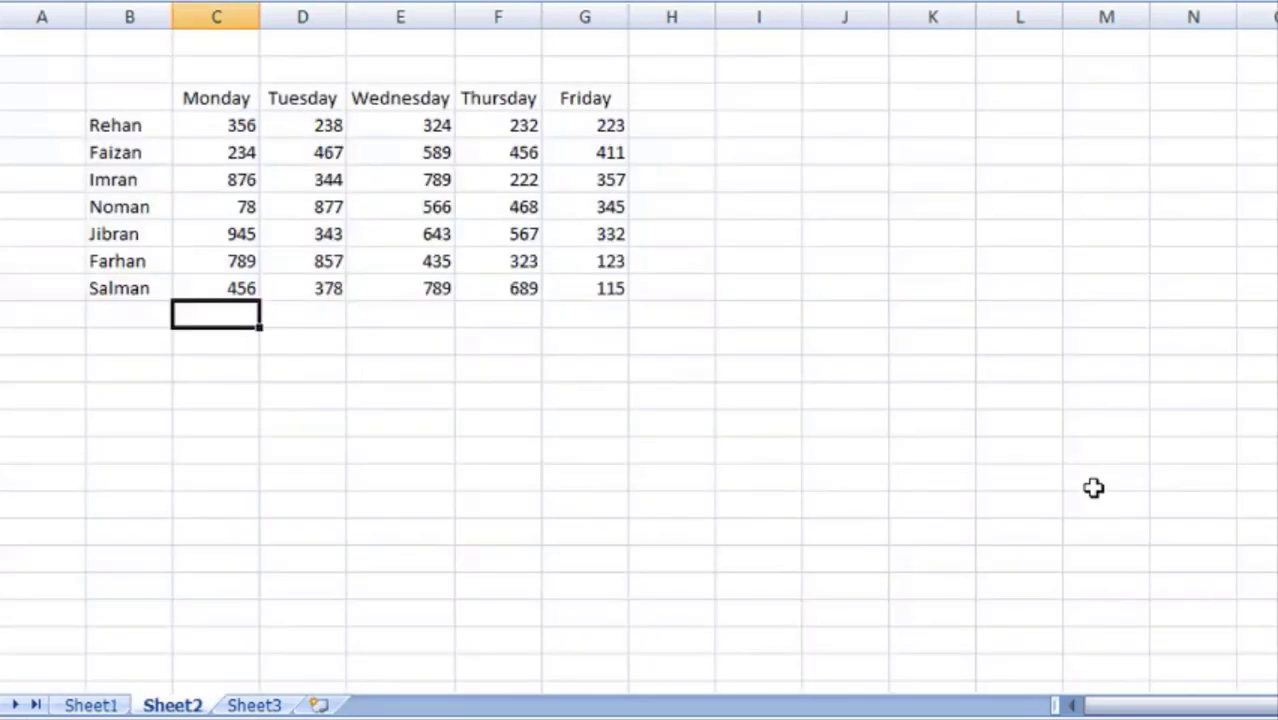
pyautogui.hotkey('ctrl', 'pagedown')
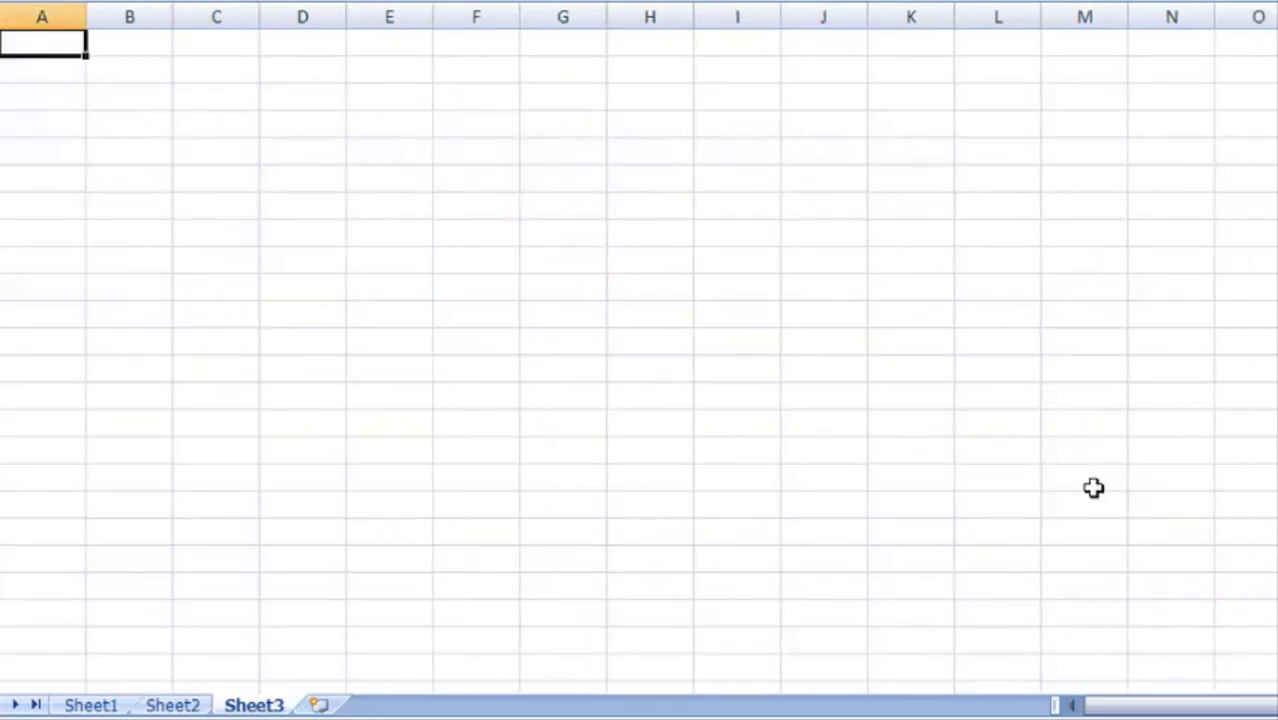
pyautogui.hotkey('ctrl', 'pageup')
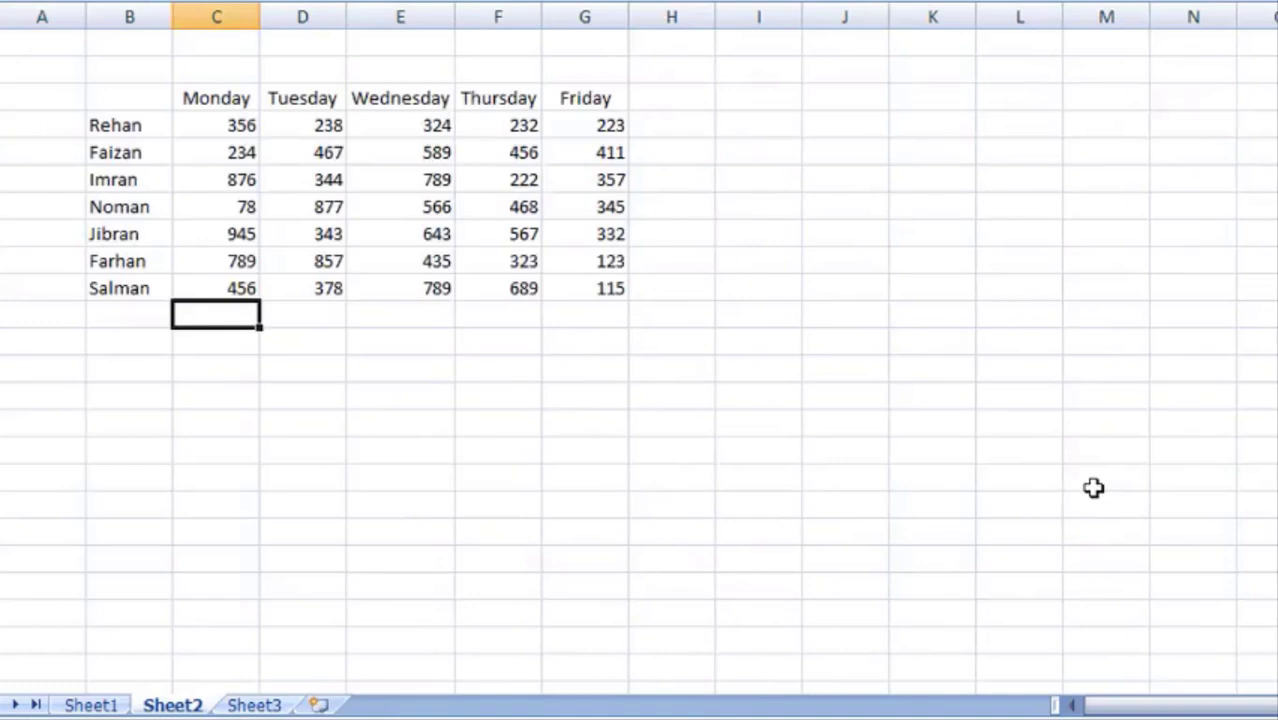
pyautogui.hotkey('ctrl', 'pageup')
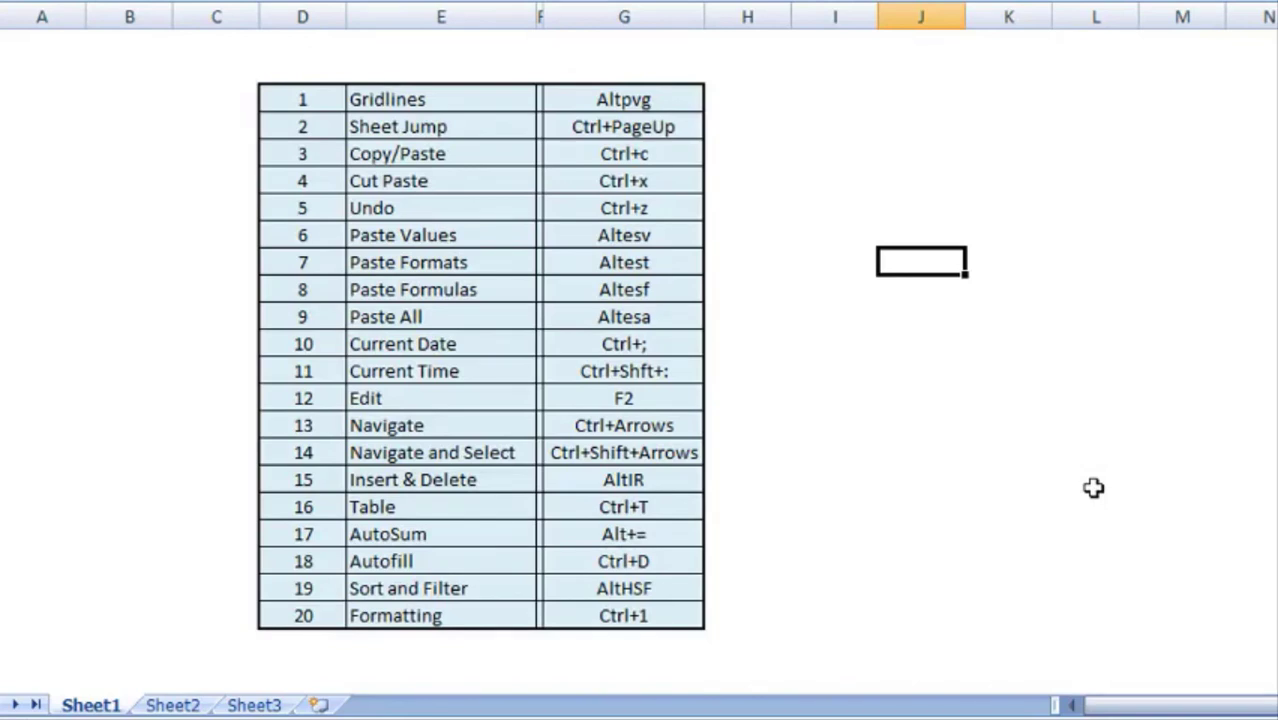
pyautogui.hotkey('ctrl', 'pagedown')
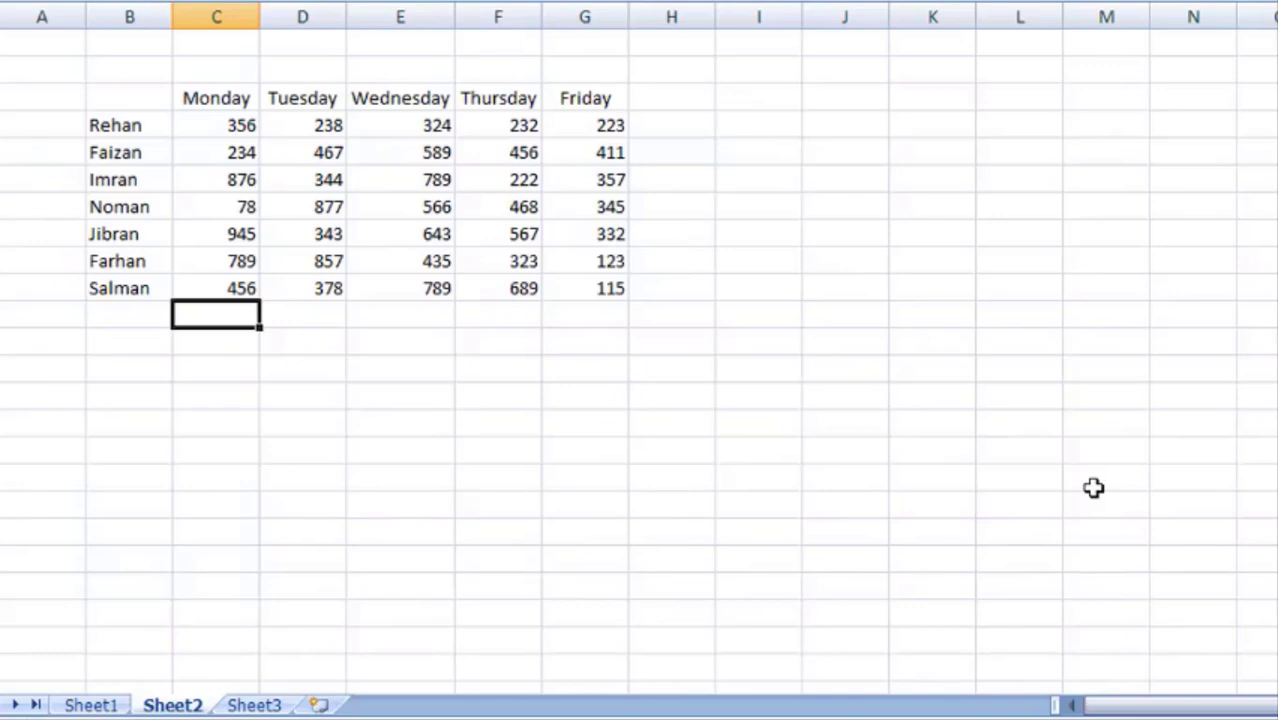
pyautogui.hotkey('ctrl', 'pageup')
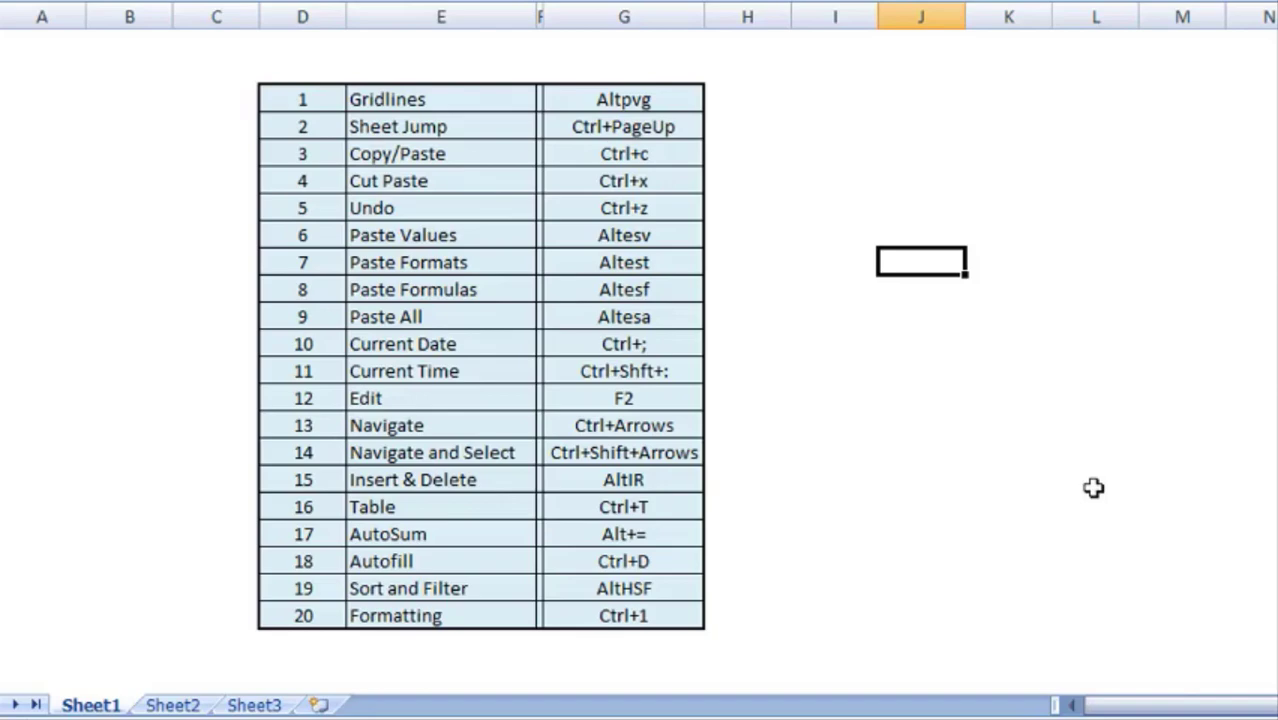
pyautogui.hotkey('ctrl', 'pagedown')
pyautogui.hotkey('ctrl', 'pagedown')
pyautogui.hotkey('ctrl', 'pageup')
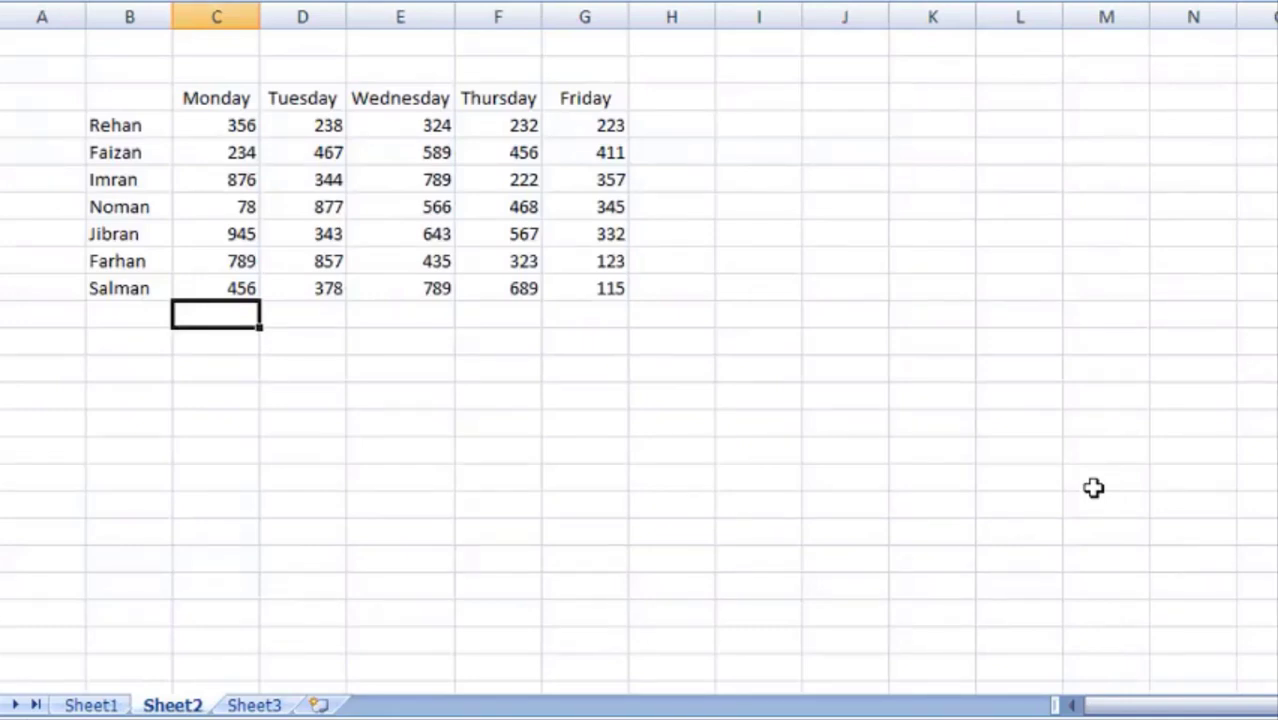
pyautogui.hotkey('ctrl', 'pageup')
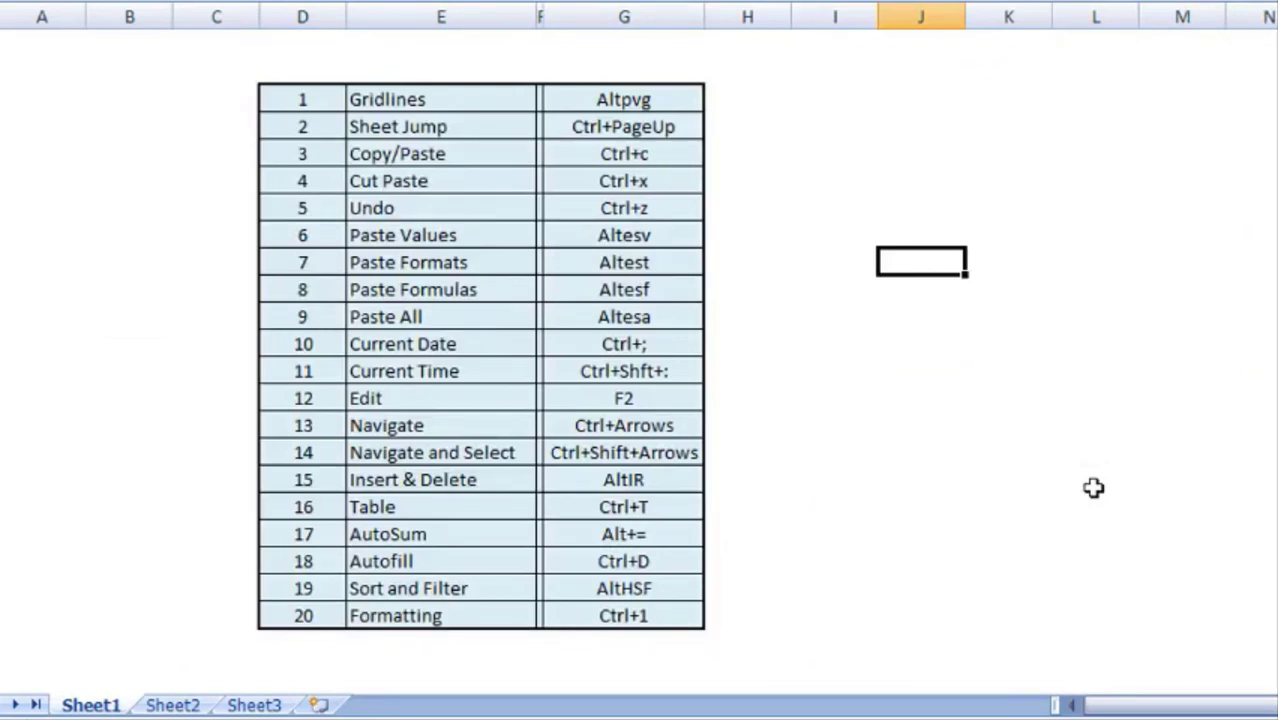
# Switch to Sheet2 and go to the empty corner cell of the weekday table in column B
pyautogui.hotkey('ctrl', 'pagedown')
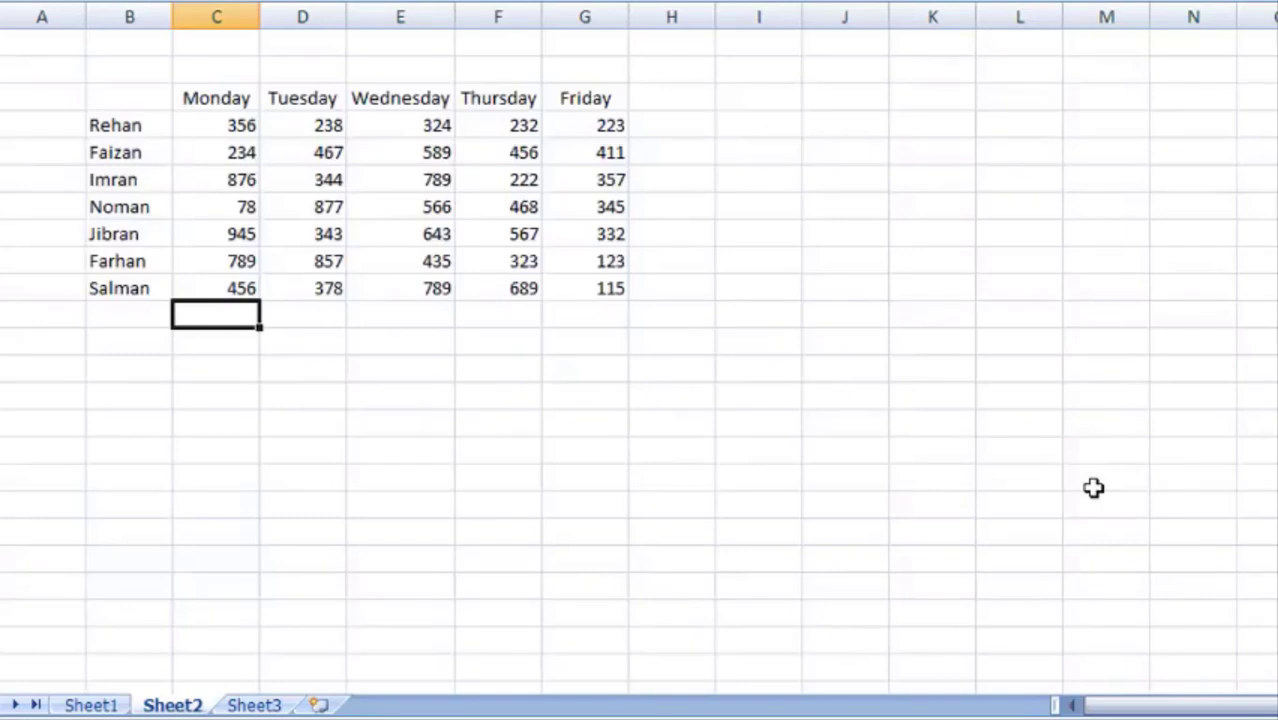
pyautogui.press('Left')
pyautogui.press('Up')
pyautogui.press('Up')
pyautogui.press('Up')
pyautogui.press('Up')
pyautogui.press('Up')
pyautogui.press('Up')
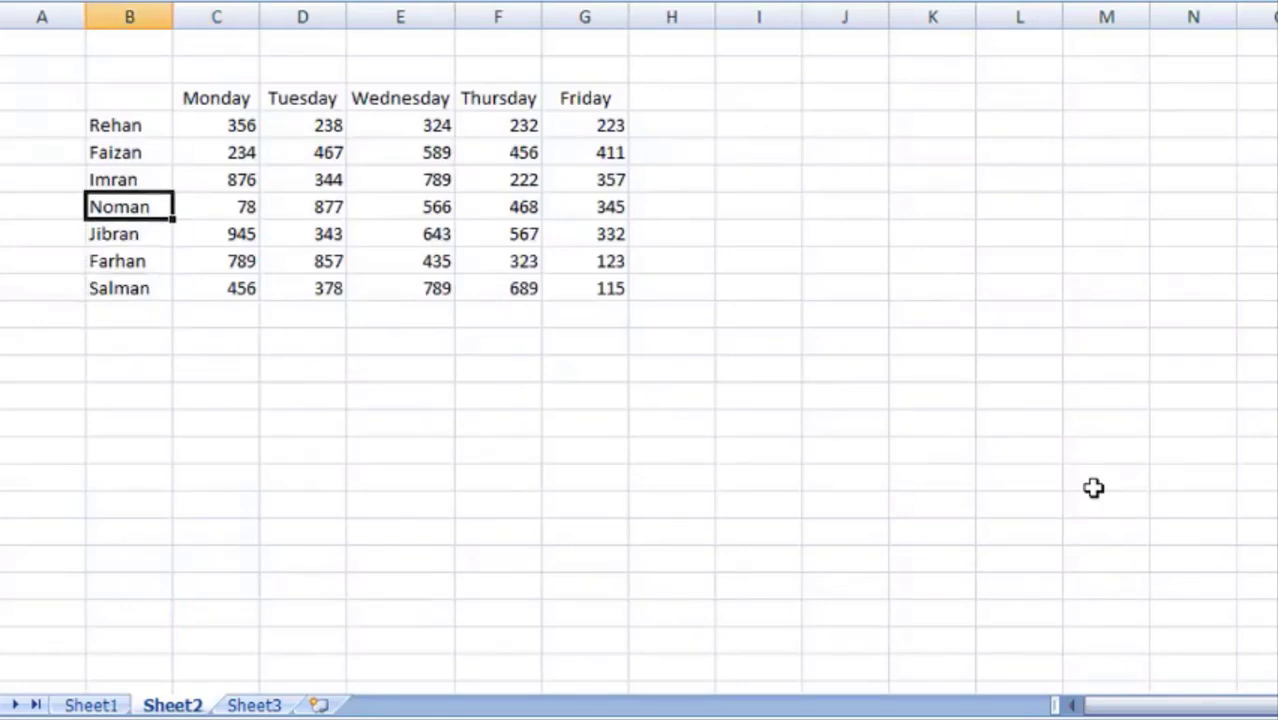
pyautogui.press('Up')
pyautogui.press('Up')
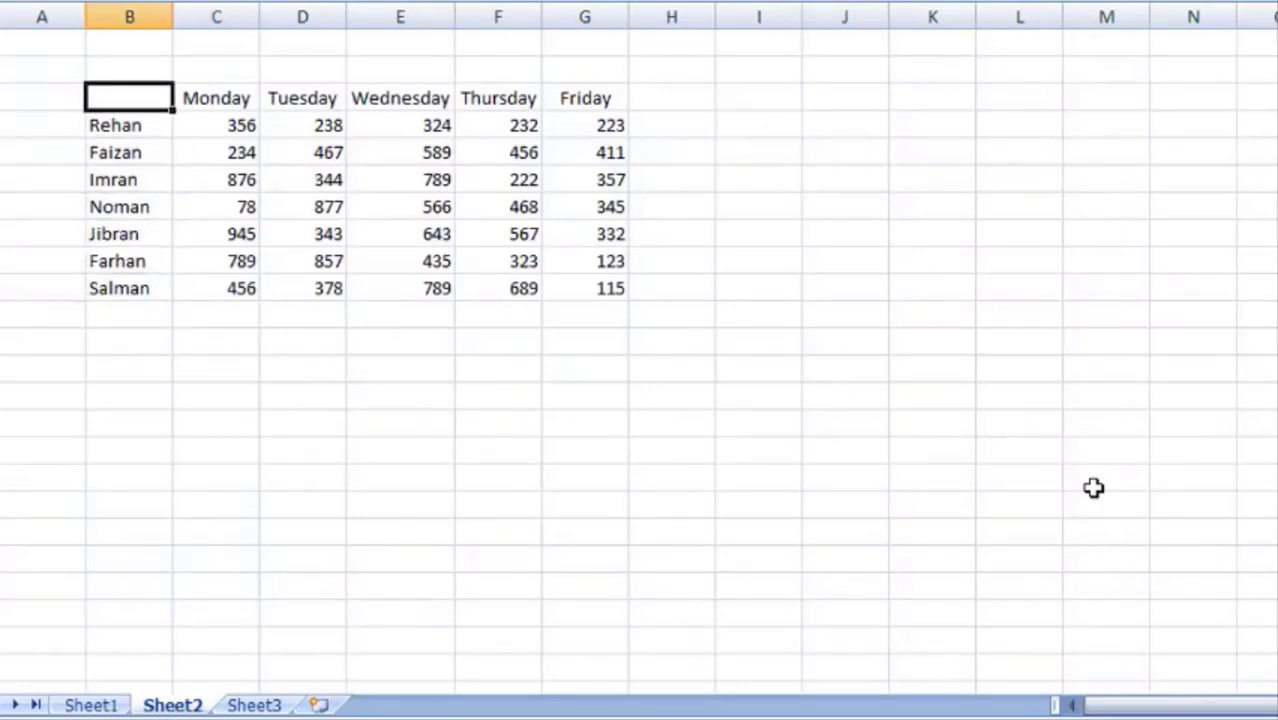
# Copy the whole weekday table in columns B to G, including the header row and the name column
pyautogui.hotkey('shift', 'Right')
pyautogui.hotkey('shift', 'Right')
pyautogui.hotkey('shift', 'Right')
pyautogui.hotkey('shift', 'Right')
pyautogui.hotkey('shift', 'Right')
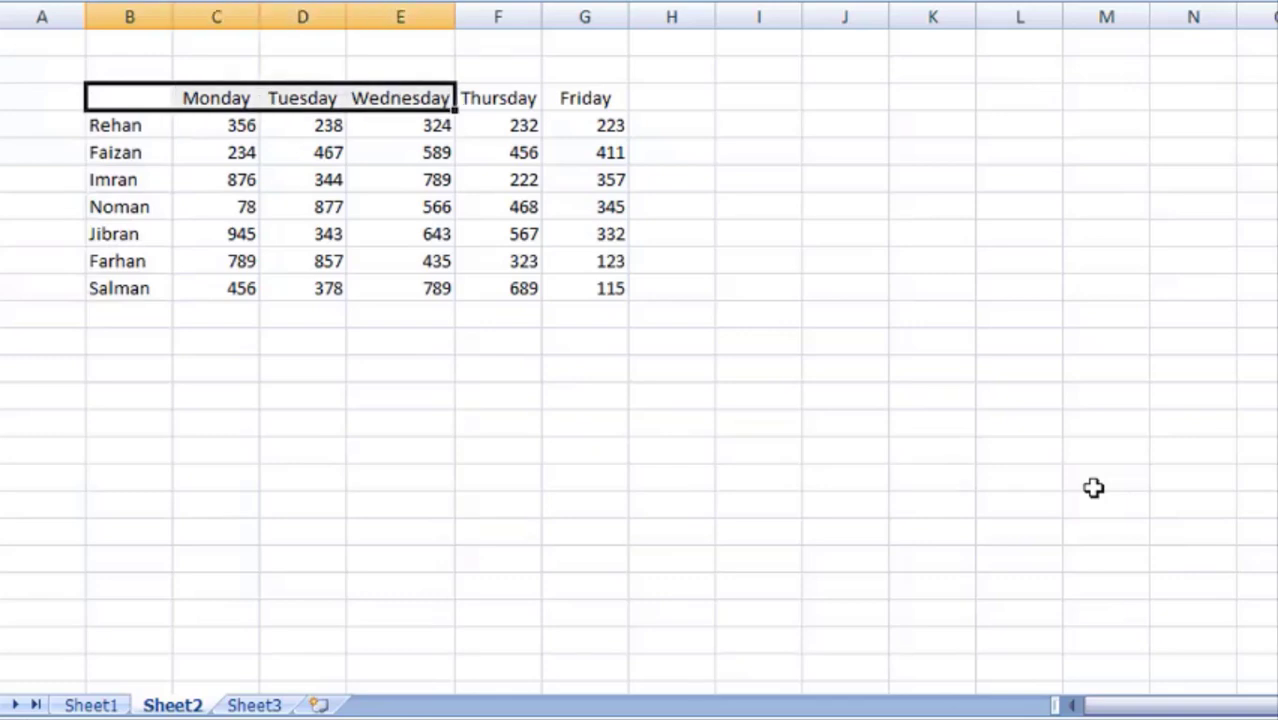
pyautogui.hotkey('shift', 'Down')
pyautogui.hotkey('shift', 'Down')
pyautogui.hotkey('shift', 'Down')
pyautogui.hotkey('shift', 'Down')
pyautogui.hotkey('shift', 'Down')
pyautogui.hotkey('shift', 'Down')
pyautogui.hotkey('shift', 'Down')
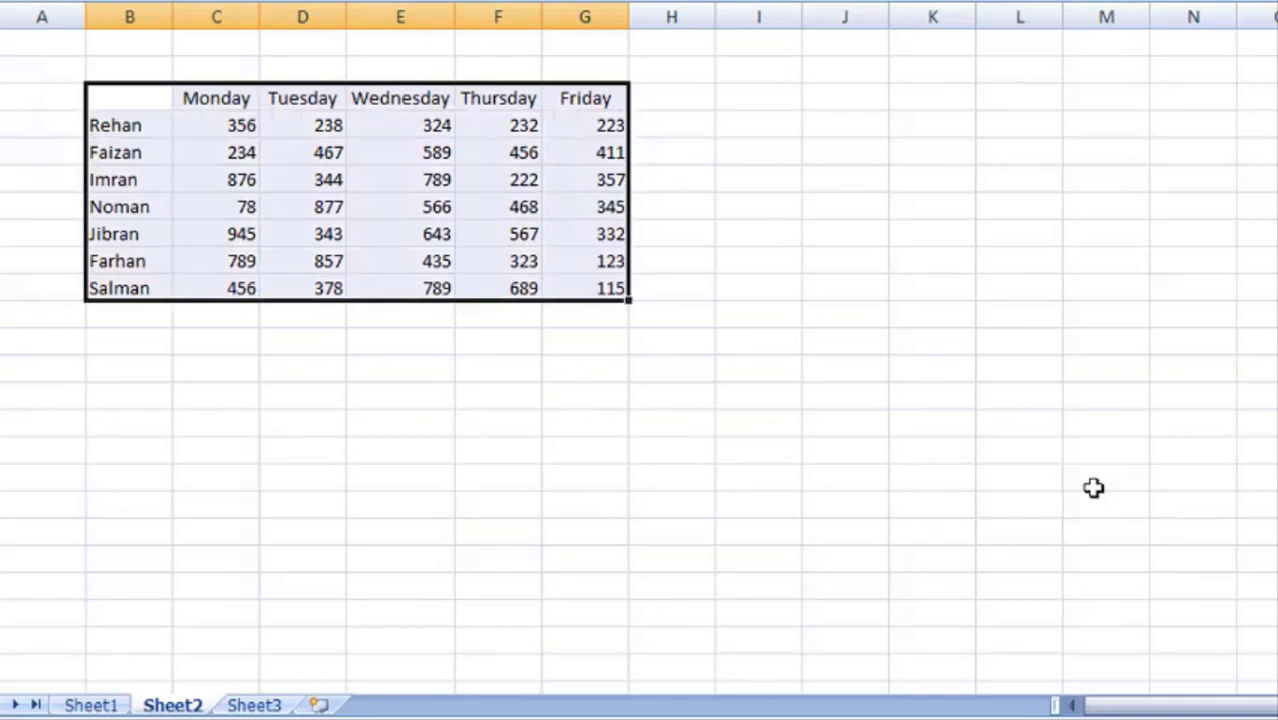
pyautogui.hotkey('ctrl', 'c')
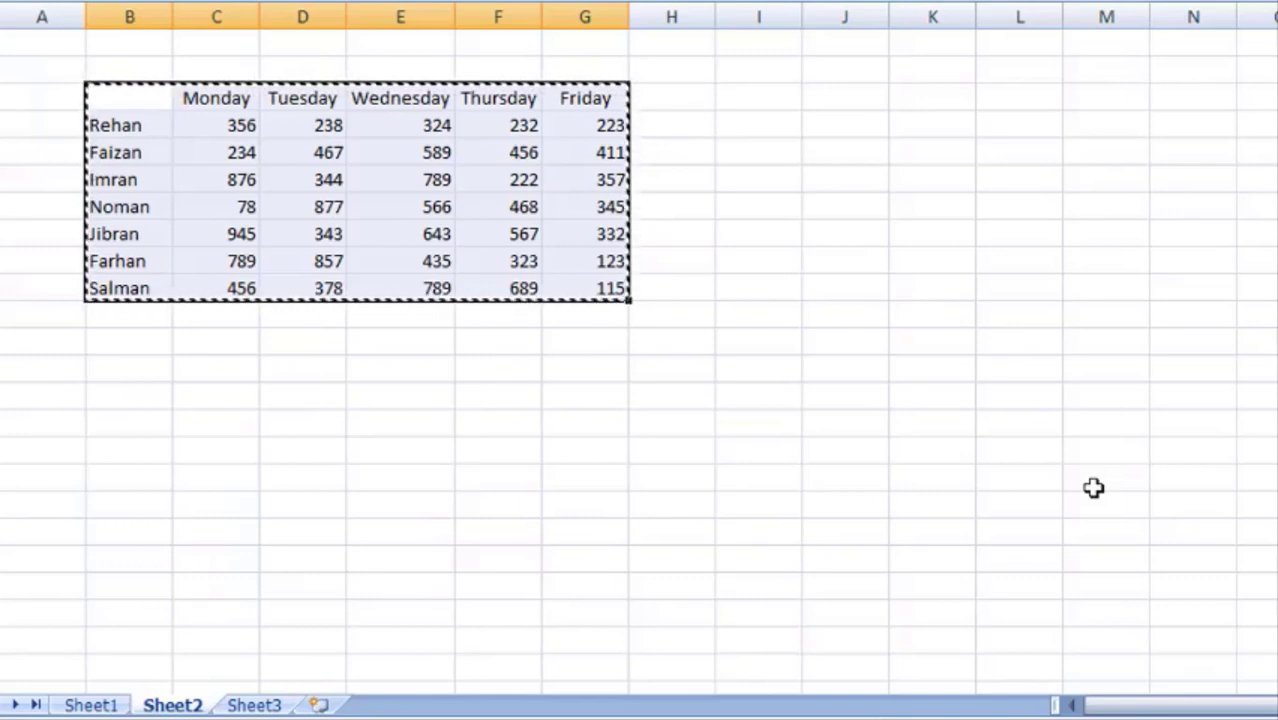
# Paste the copied table on the same sheet, starting in column J of the header row
pyautogui.press('Right')
pyautogui.press('Right')
pyautogui.press('Right')
pyautogui.press('Right')
pyautogui.press('Right')
pyautogui.press('Right')
pyautogui.press('Right')
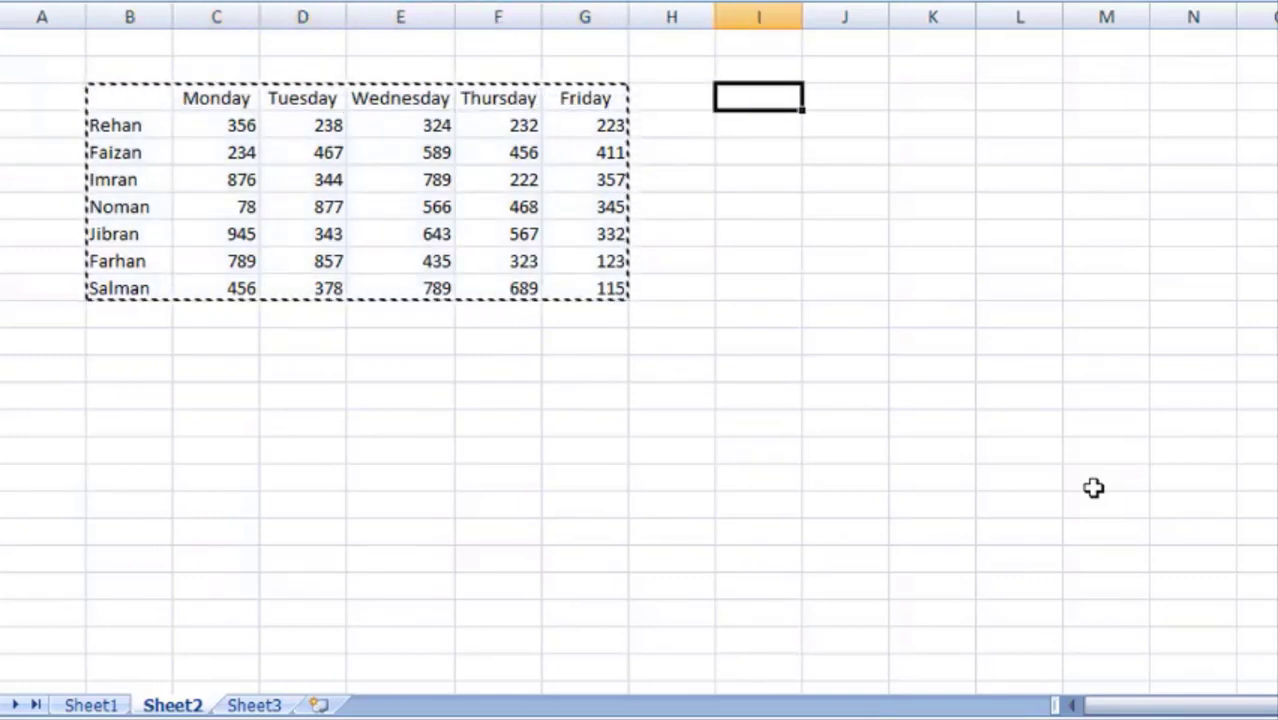
pyautogui.press('Right')
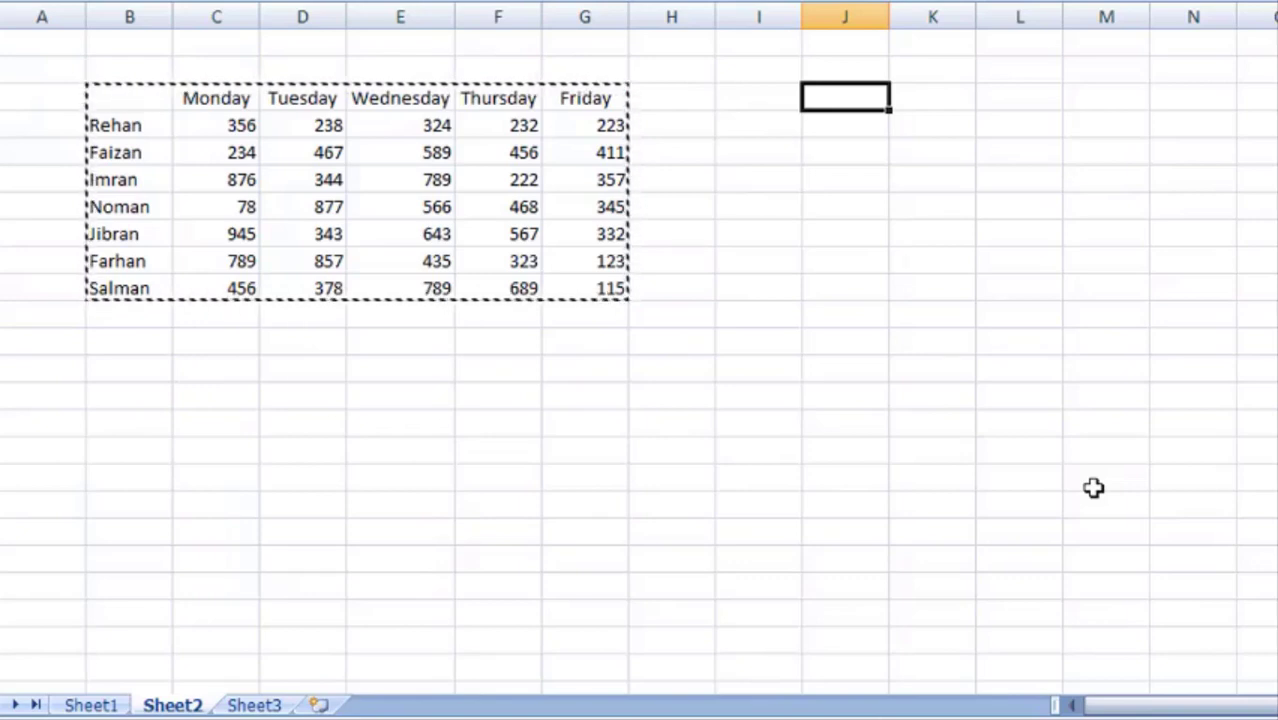
pyautogui.hotkey('ctrl', 'v')
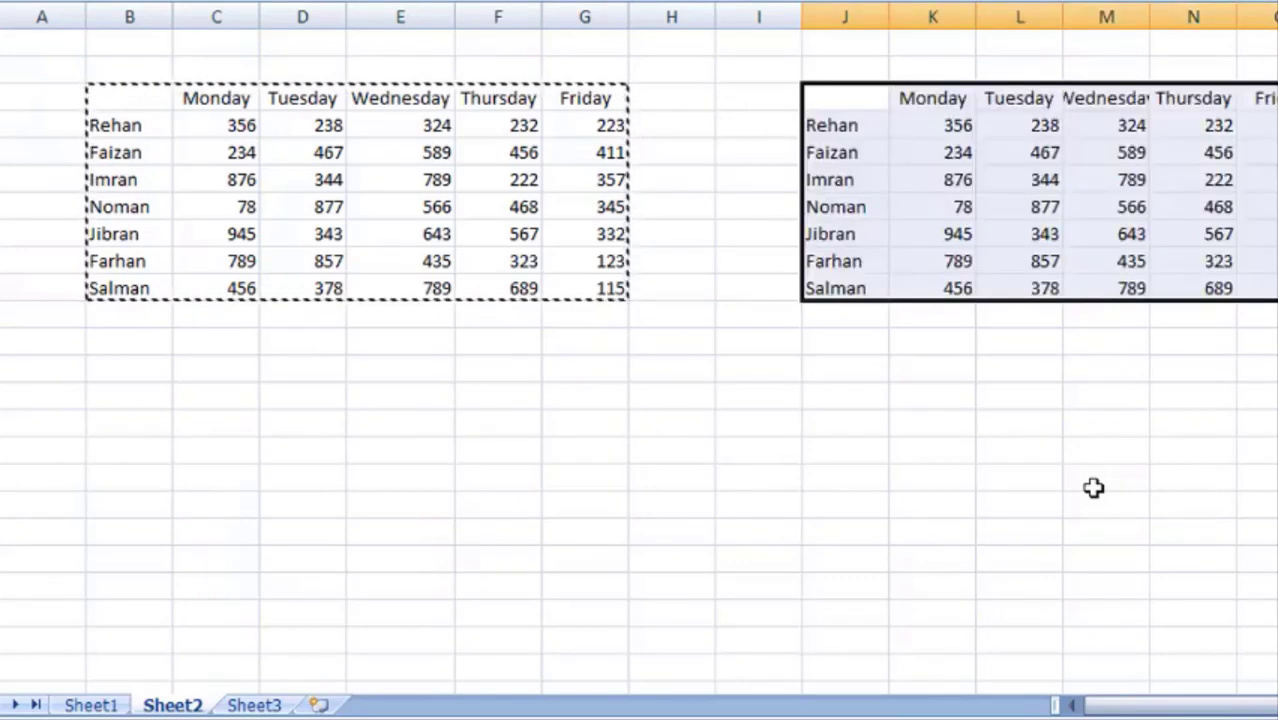
pyautogui.press('Left')
pyautogui.press('Left')
pyautogui.press('Left')
pyautogui.press('Left')
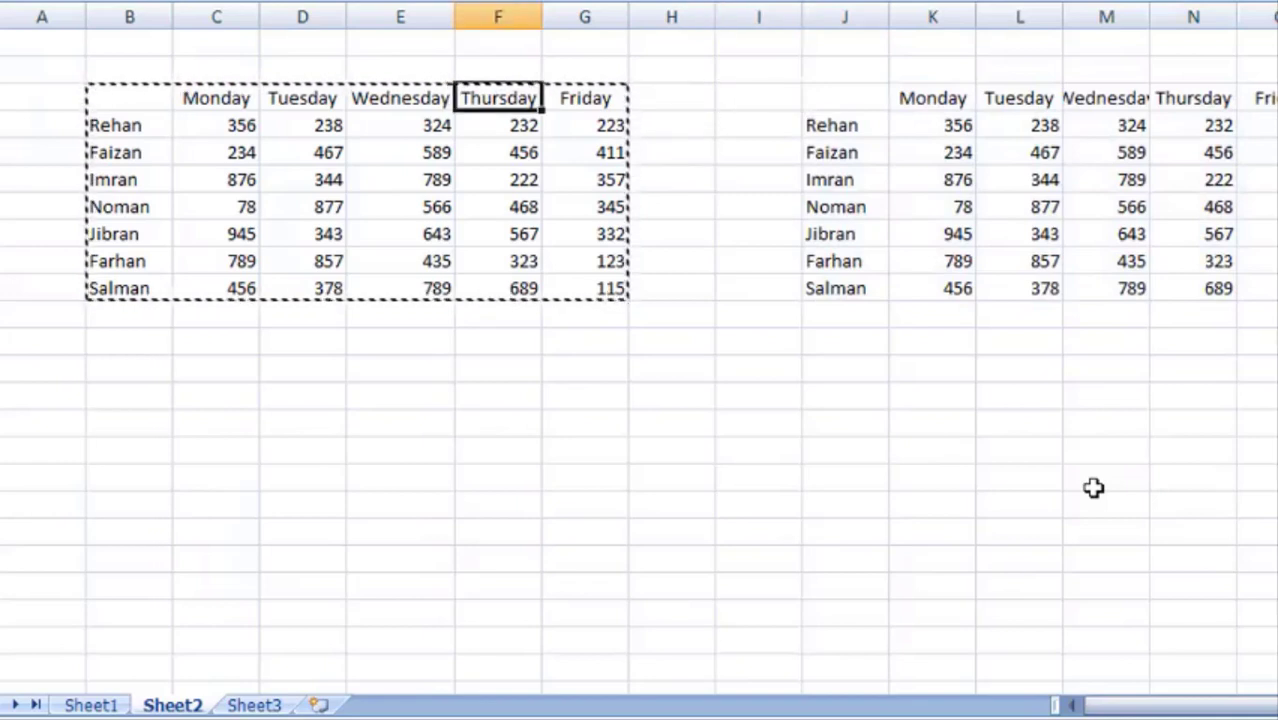
pyautogui.press('Right')
pyautogui.press('Right')
pyautogui.press('Right')
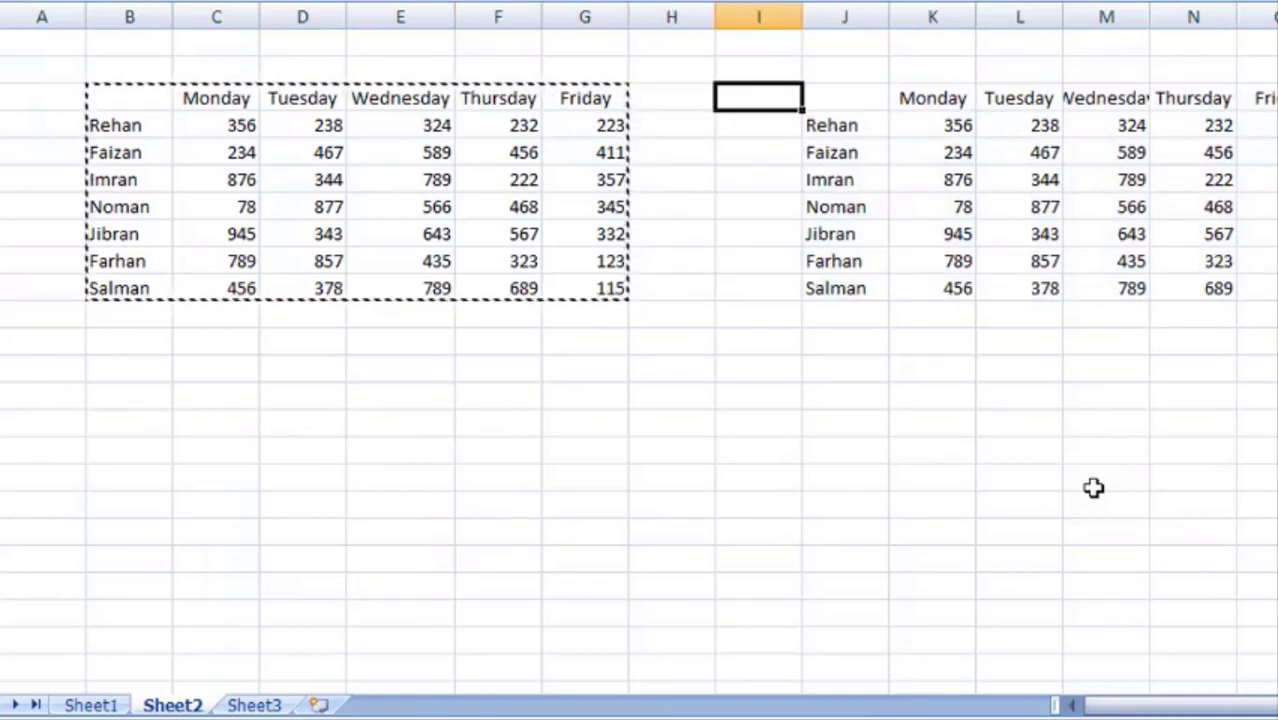
pyautogui.press('Down')
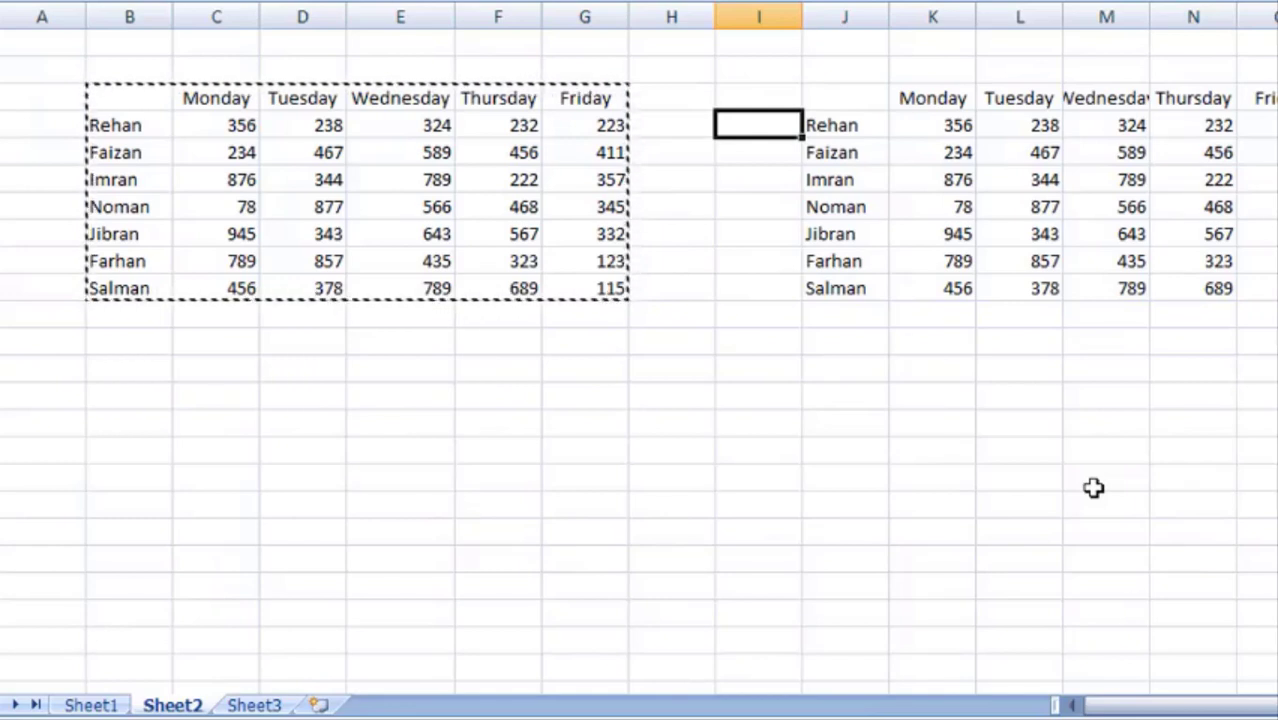
# Undo the table paste, clear the copy marquee and return to the original table's empty corner cell
pyautogui.hotkey('ctrl', 'z')
pyautogui.press('Left')
pyautogui.press('Left')
pyautogui.press('Left')
pyautogui.press('Left')
pyautogui.press('Left')
pyautogui.press('Left')
pyautogui.press('Left')
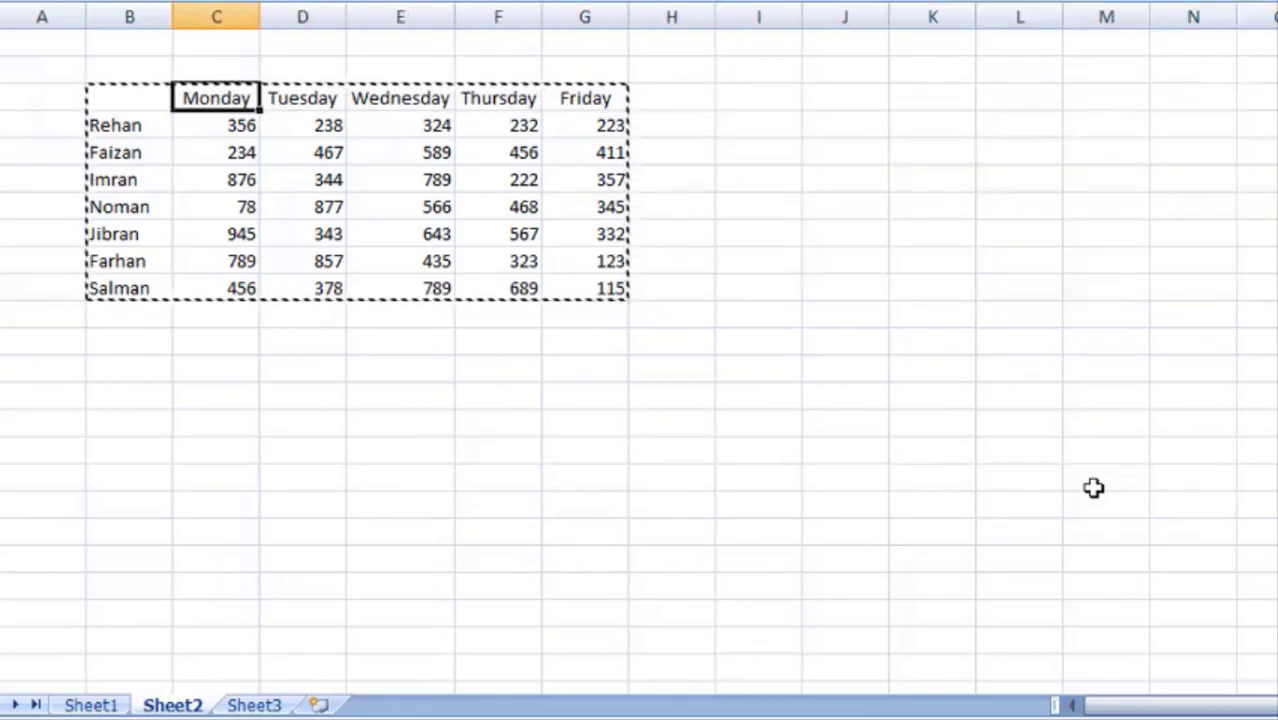
pyautogui.press('Escape')
pyautogui.press('Left')
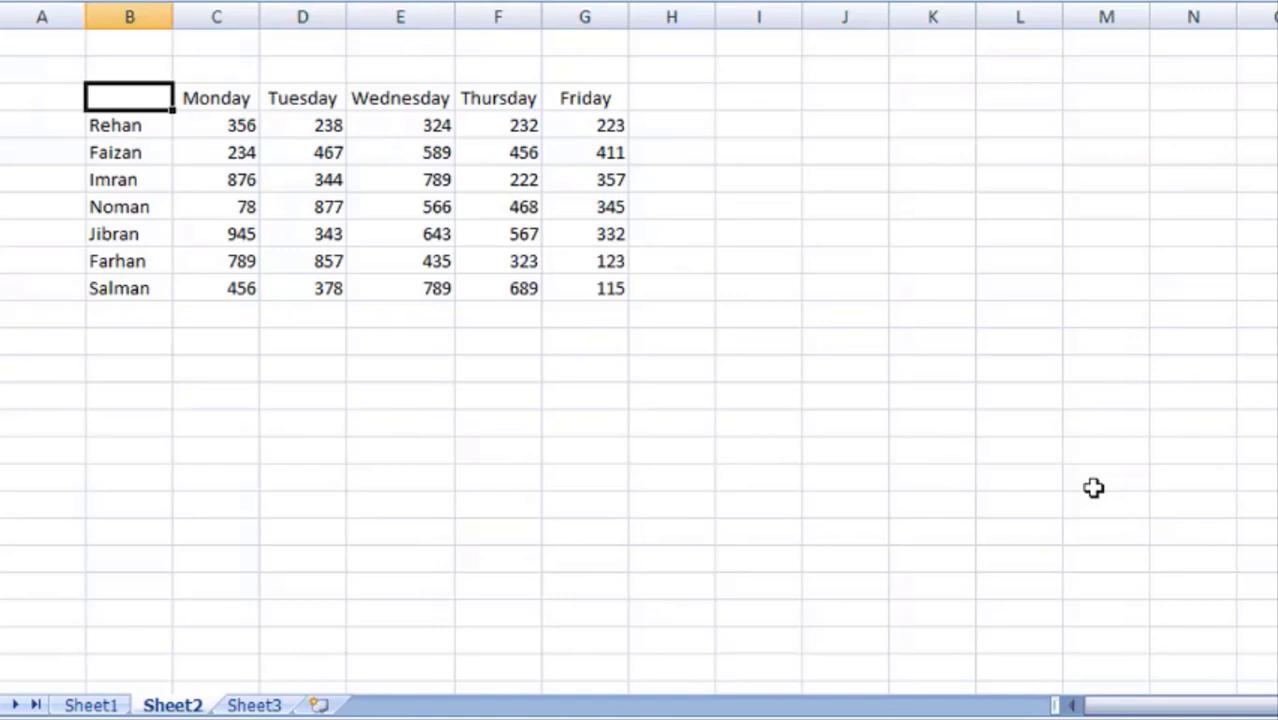
# Cut the whole weekday table in columns B to G, including its headers and name column
pyautogui.hotkey('shift', 'Right')
pyautogui.hotkey('shift', 'Right')
pyautogui.hotkey('shift', 'Right')
pyautogui.hotkey('shift', 'Right')
pyautogui.hotkey('shift', 'Right')
pyautogui.hotkey('shift', 'Down')
pyautogui.hotkey('shift', 'Down')
pyautogui.hotkey('shift', 'Down')
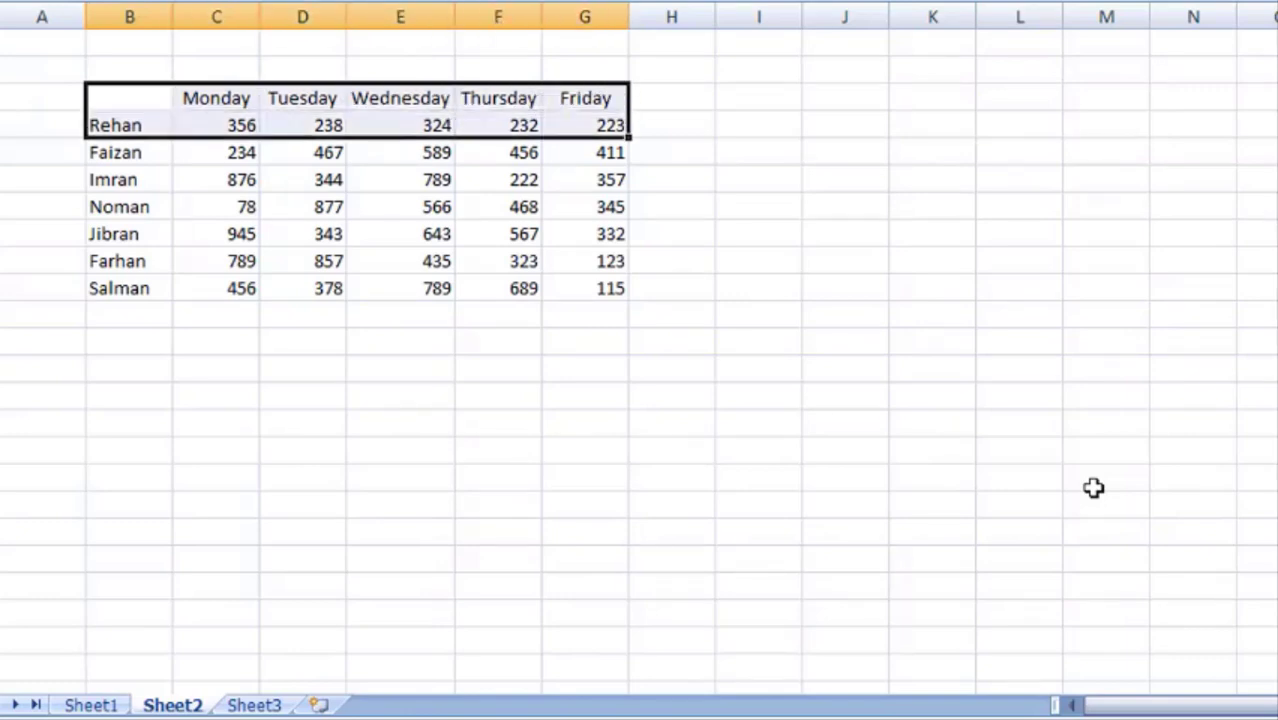
pyautogui.hotkey('shift', 'Down')
pyautogui.hotkey('shift', 'Down')
pyautogui.hotkey('shift', 'Down')
pyautogui.hotkey('shift', 'Down')
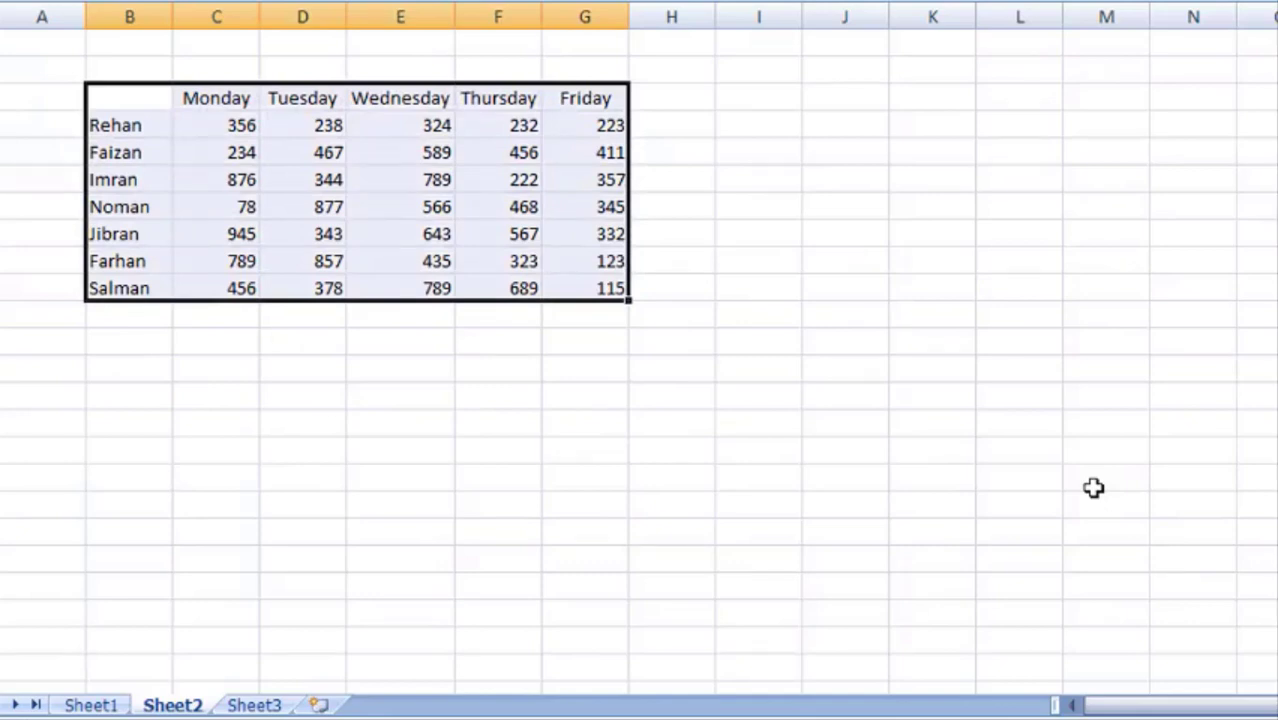
pyautogui.hotkey('ctrl', 'c')
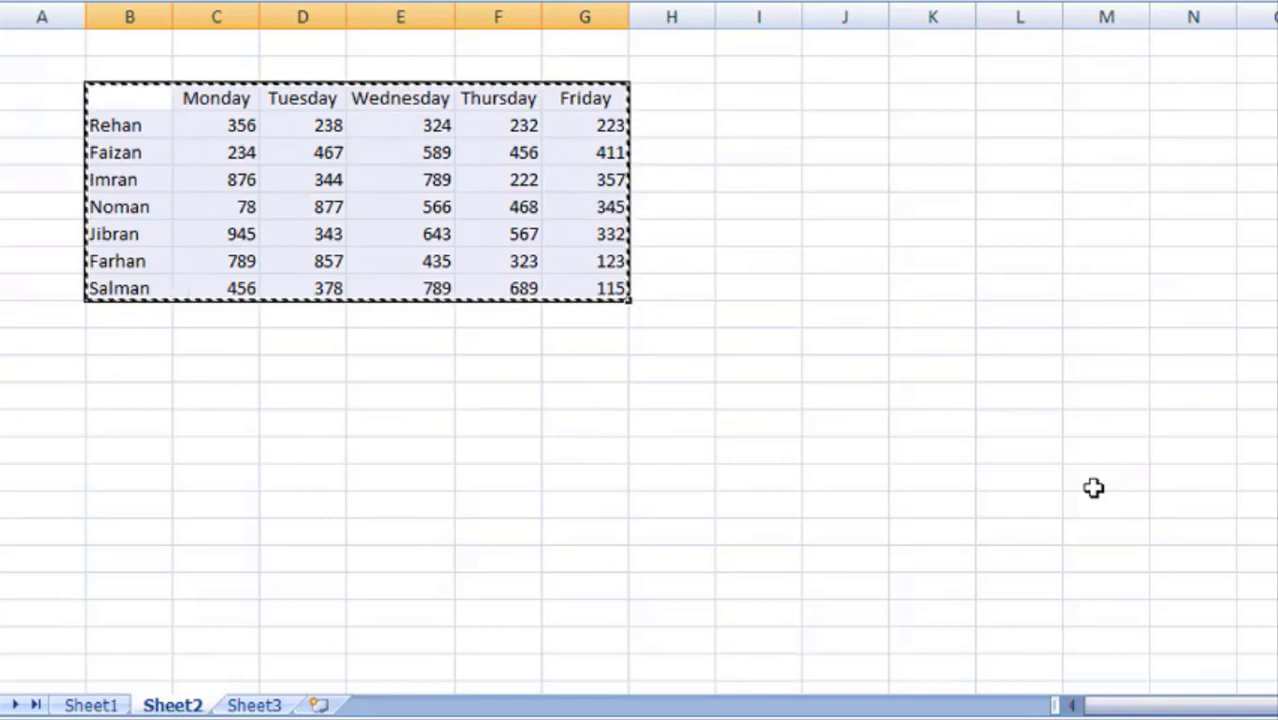
# Paste the cut table starting in column J of the same row, and return to column C
pyautogui.press('Right')
pyautogui.press('Right')
pyautogui.press('Right')
pyautogui.press('Right')
pyautogui.press('Right')
pyautogui.press('Right')
pyautogui.press('Right')
pyautogui.press('Right')
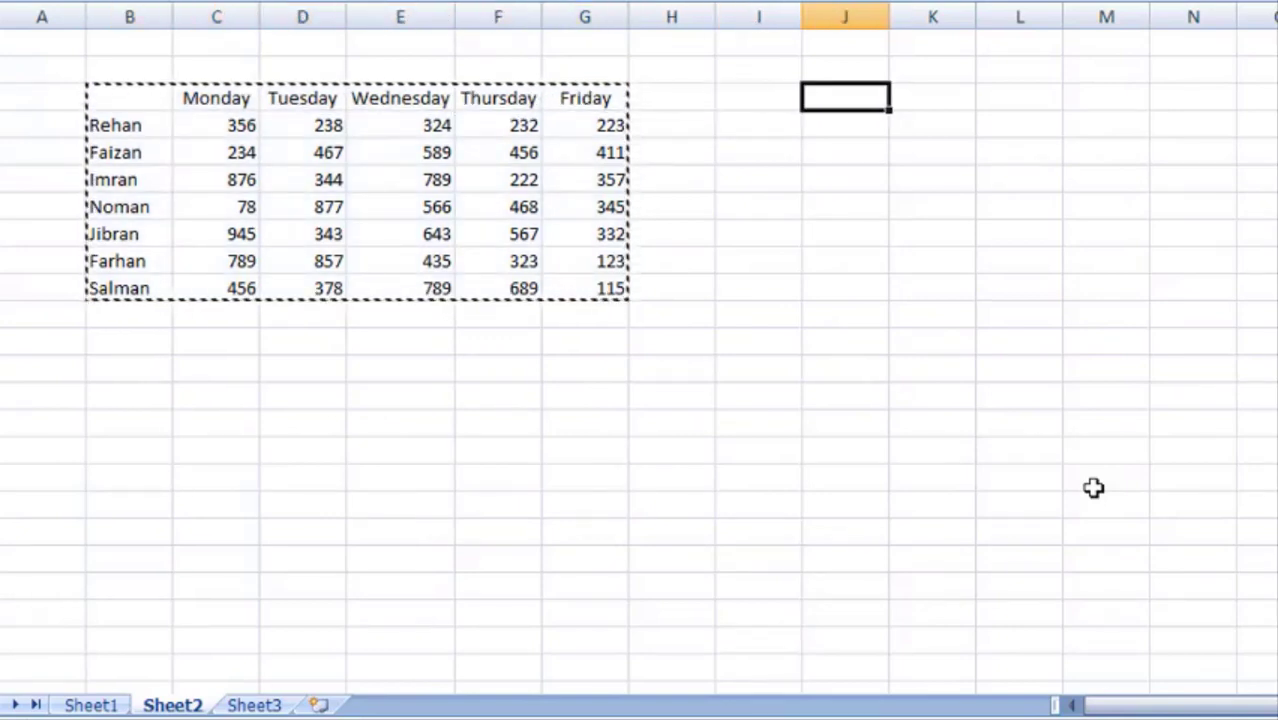
pyautogui.hotkey('ctrl', 'v')
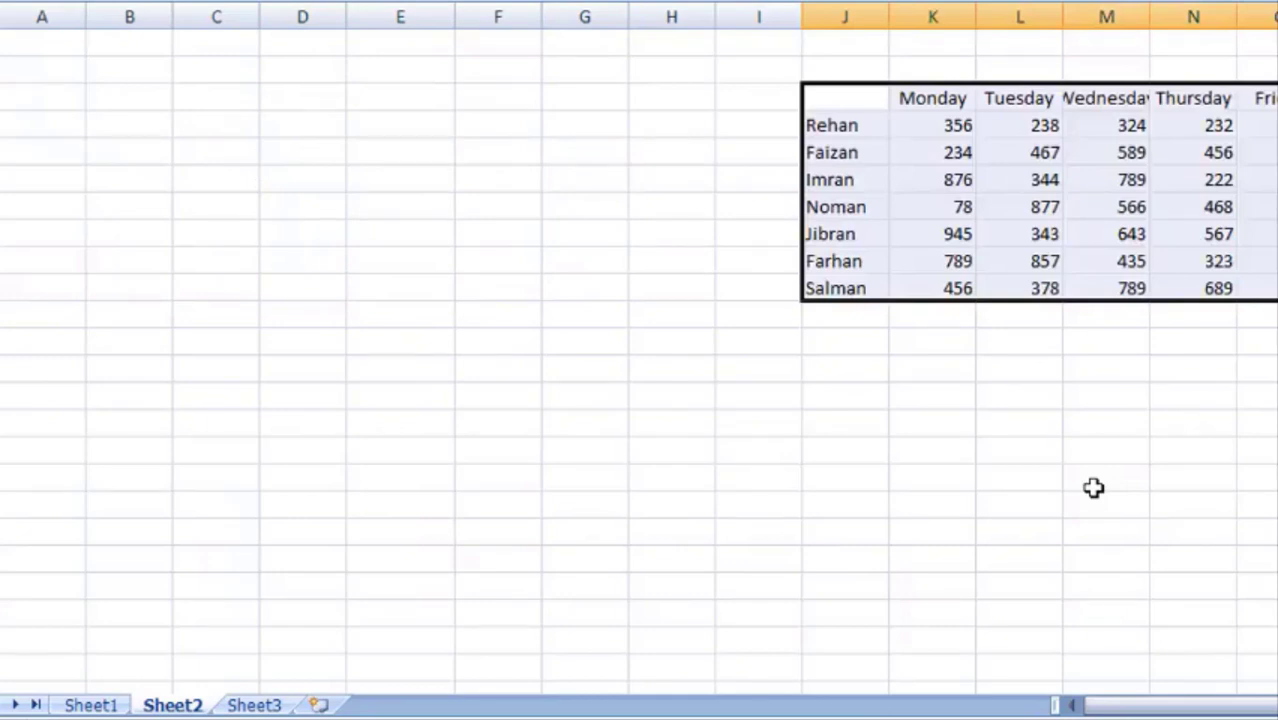
pyautogui.press('Left')
pyautogui.press('Left')
pyautogui.press('Left')
pyautogui.press('Left')
pyautogui.press('Left')
pyautogui.press('Left')
pyautogui.press('Left')
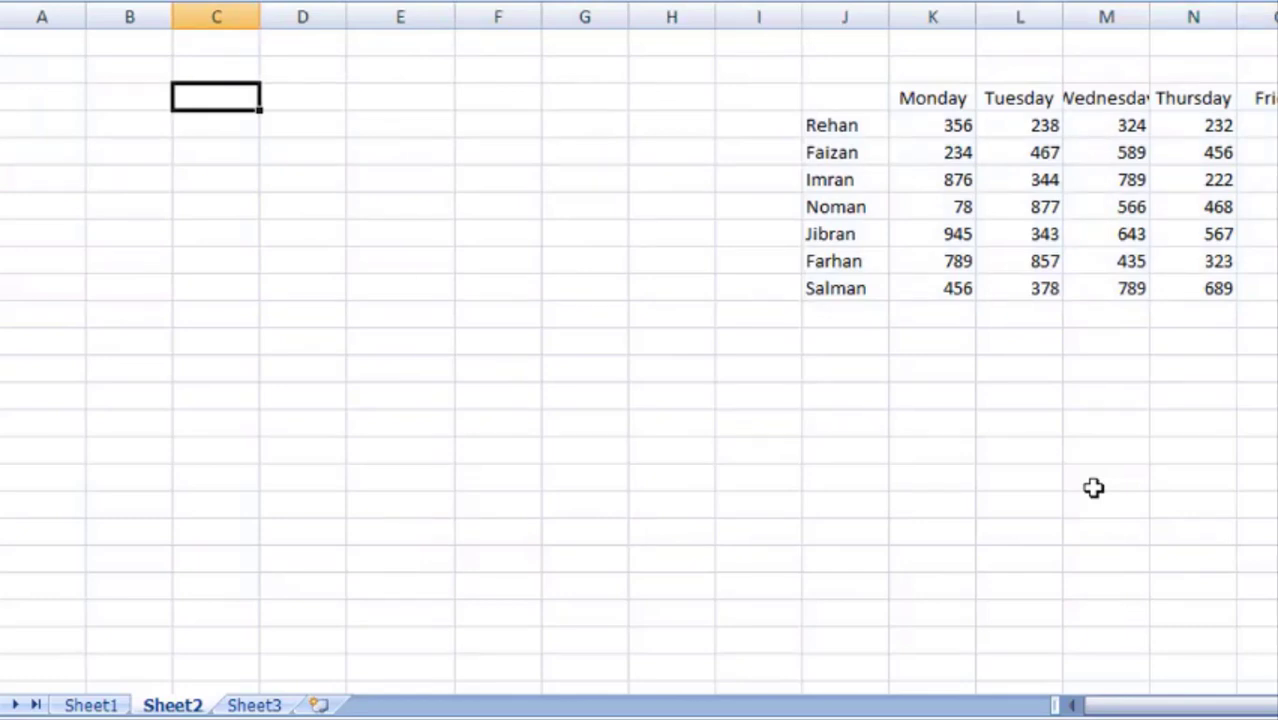
# Go to Sheet1 and review the Cut Paste and Undo entries in the shortcut list
pyautogui.hotkey('ctrl', 'pageup')
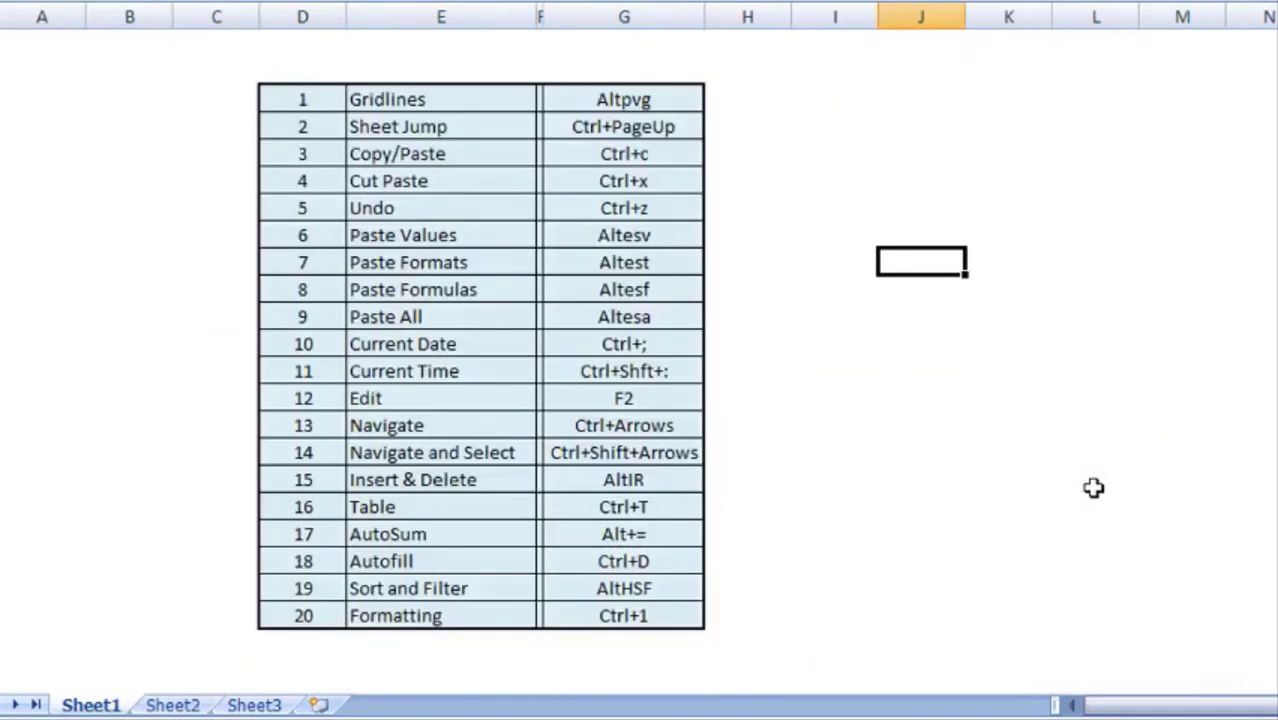
pyautogui.press('Left')
pyautogui.press('Left')
pyautogui.press('Left')
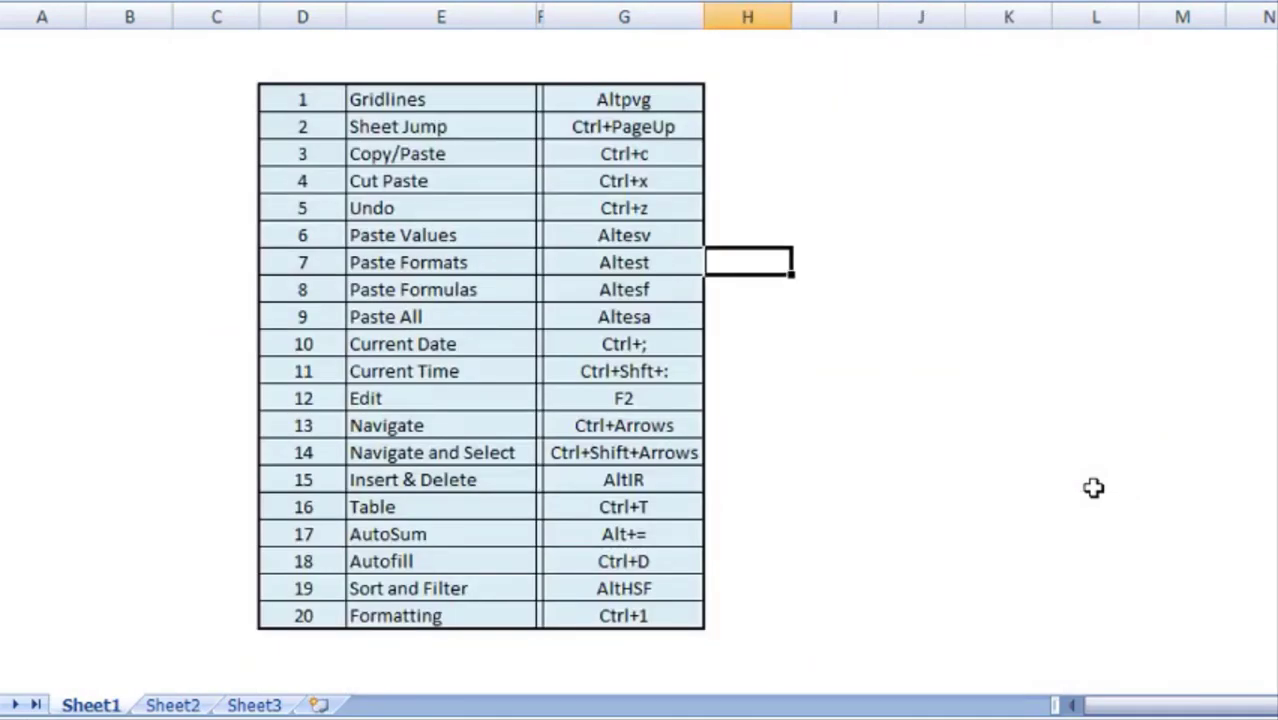
pyautogui.press('Up')
pyautogui.press('Up')
pyautogui.press('Up')
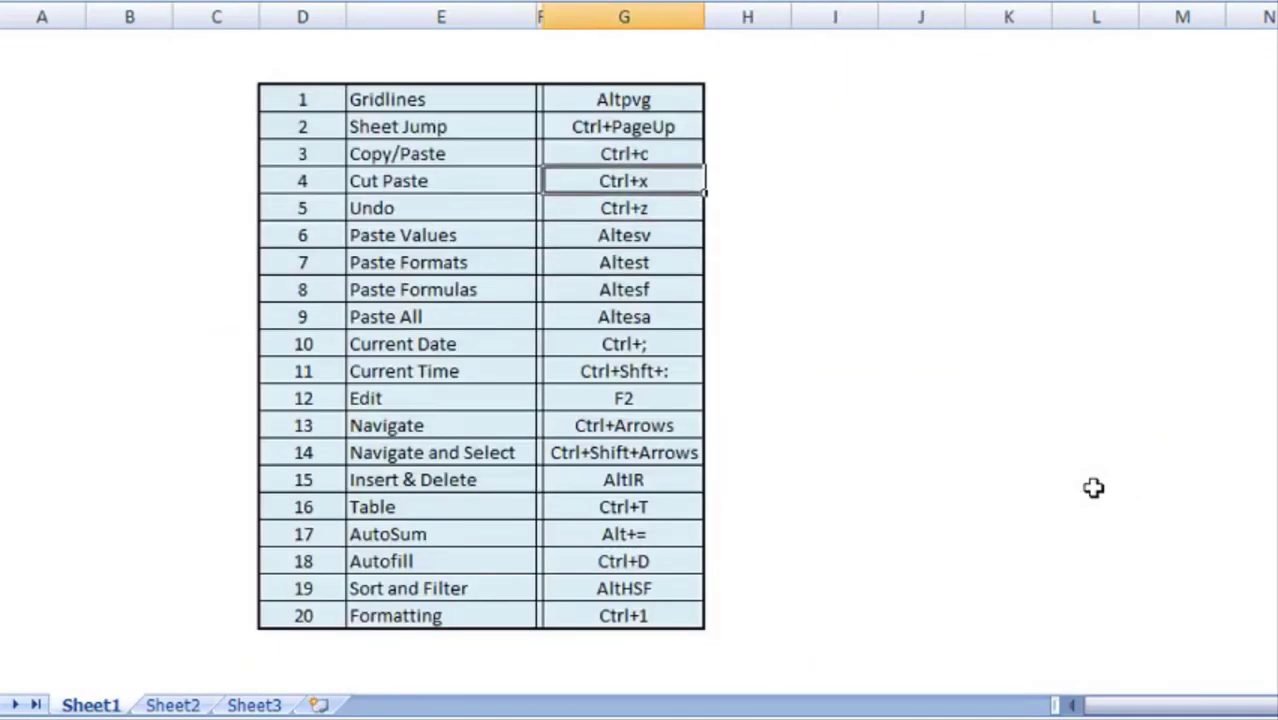
pyautogui.press('Up')
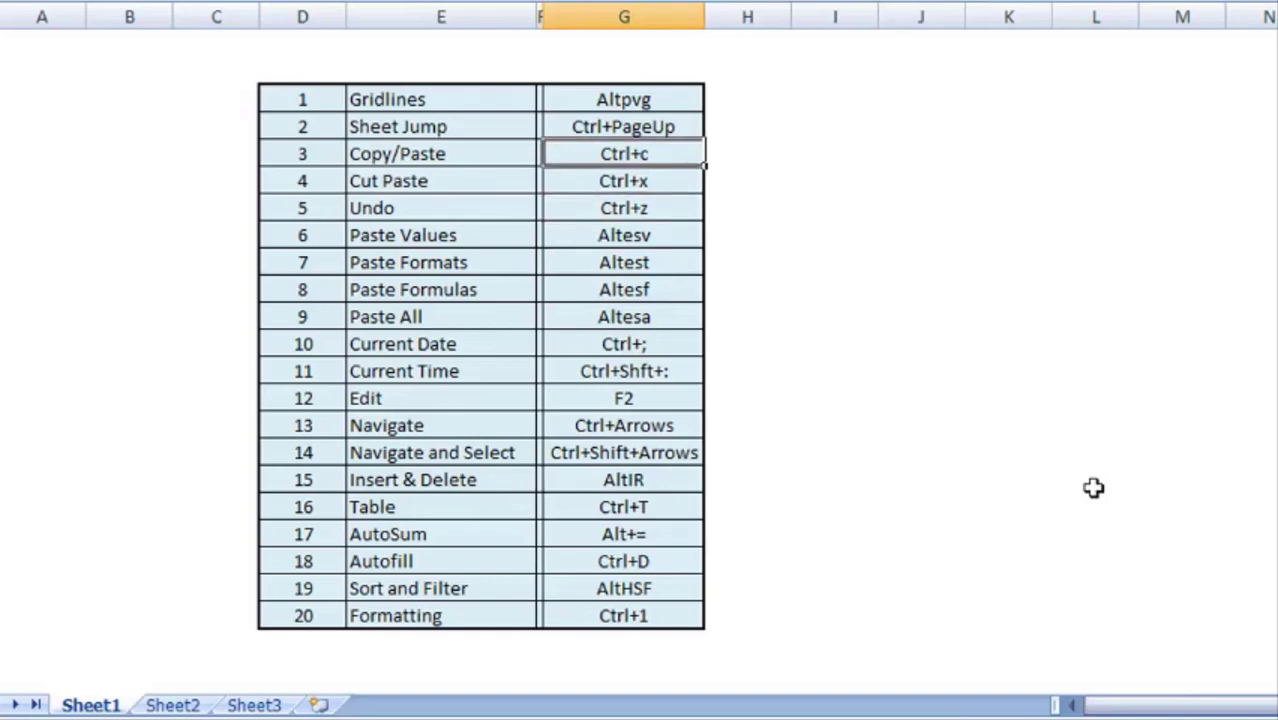
pyautogui.press('Down')
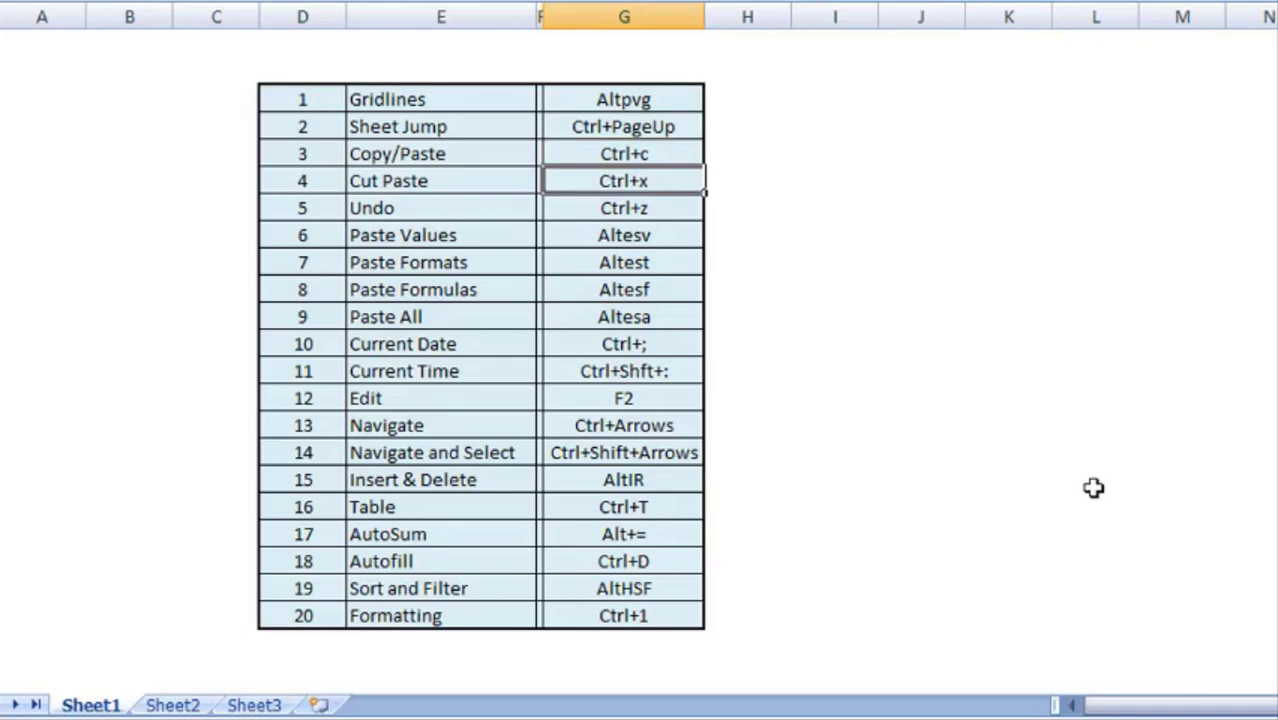
pyautogui.press('Up')
pyautogui.press('Right')
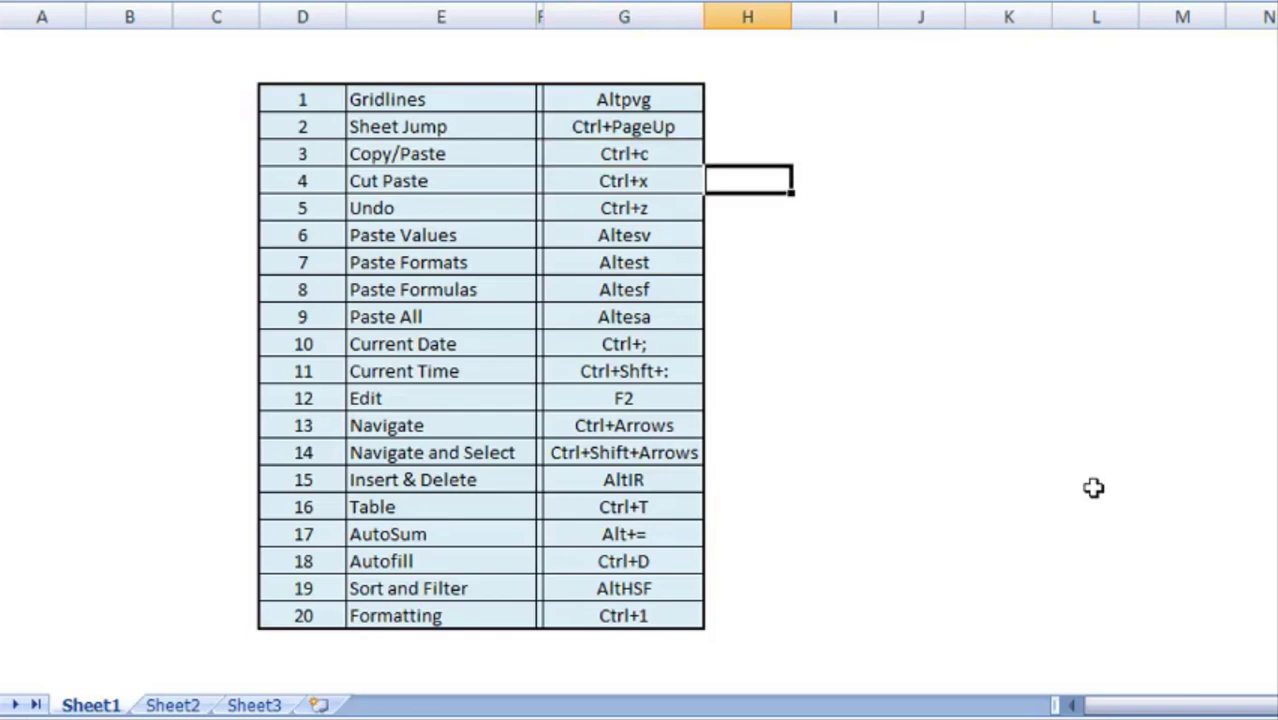
pyautogui.press('Left')
pyautogui.press('Down')
pyautogui.press('Down')
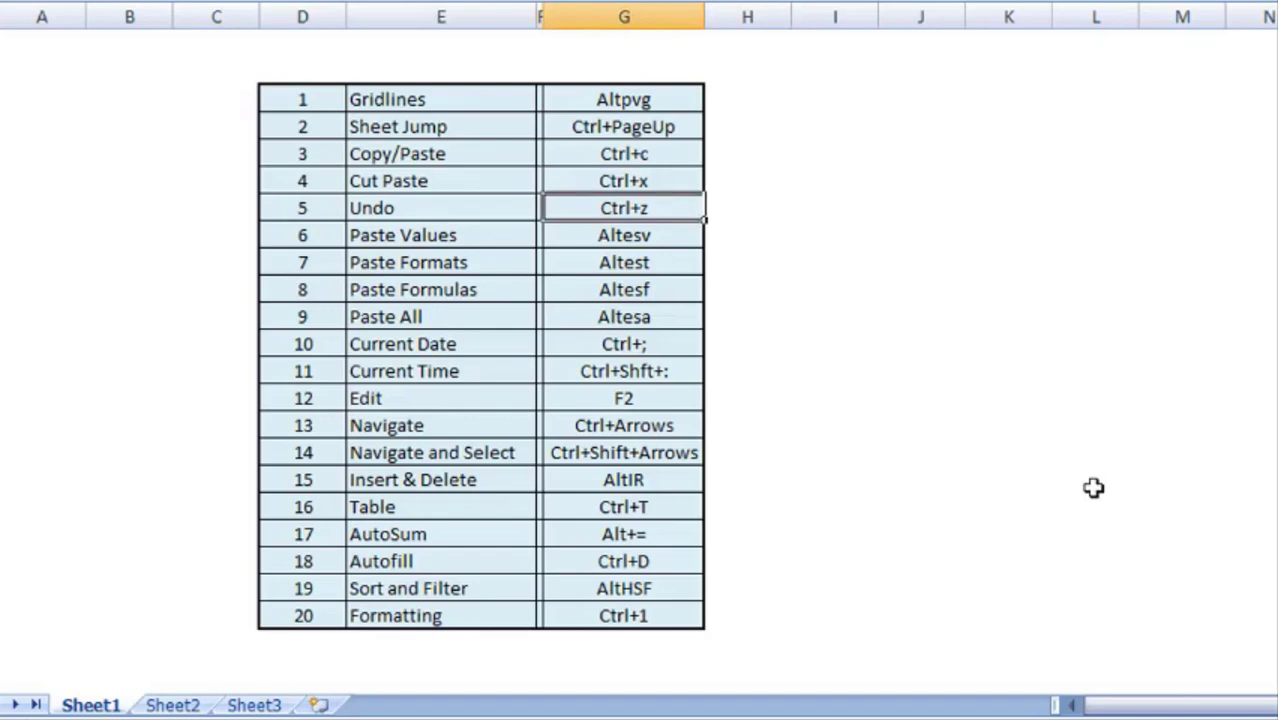
# Switch to Sheet2 and examine the moved weekday table in column J and the range it was cut from
pyautogui.hotkey('ctrl', 'pagedown')
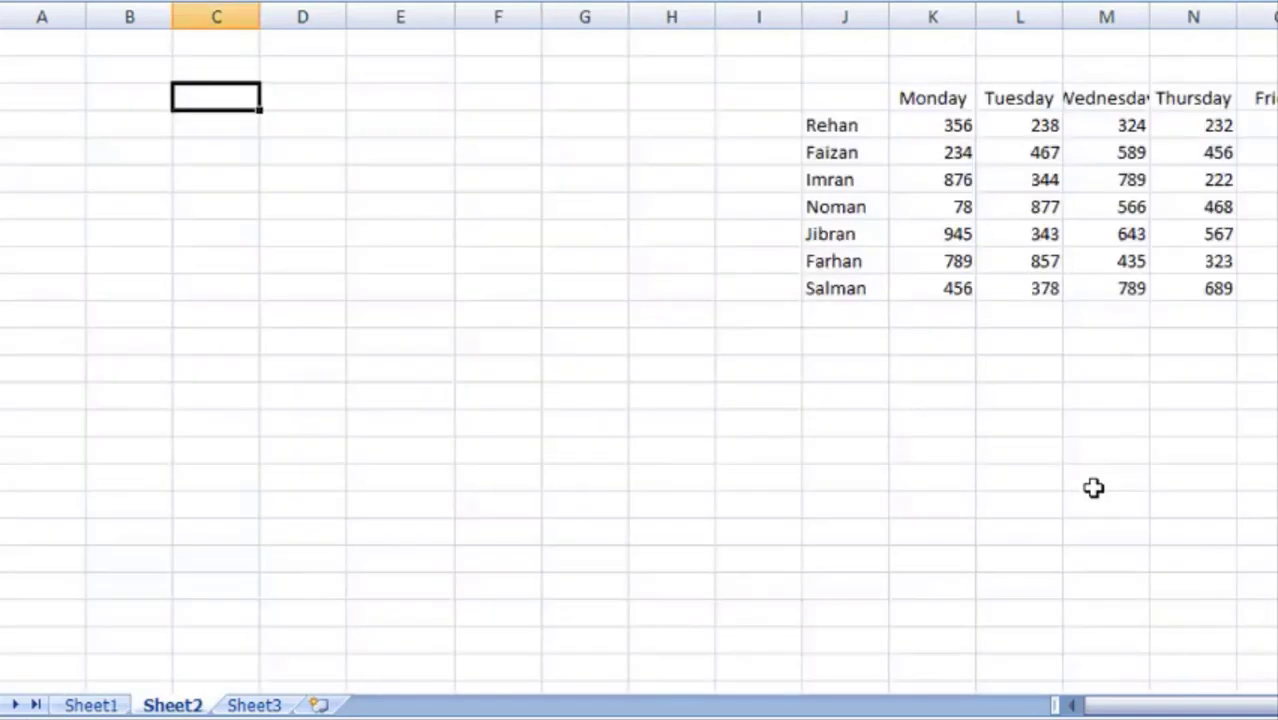
pyautogui.press('Right')
pyautogui.press('Right')
pyautogui.press('Right')
pyautogui.press('Right')
pyautogui.press('Right')
pyautogui.press('Right')
pyautogui.press('Right')
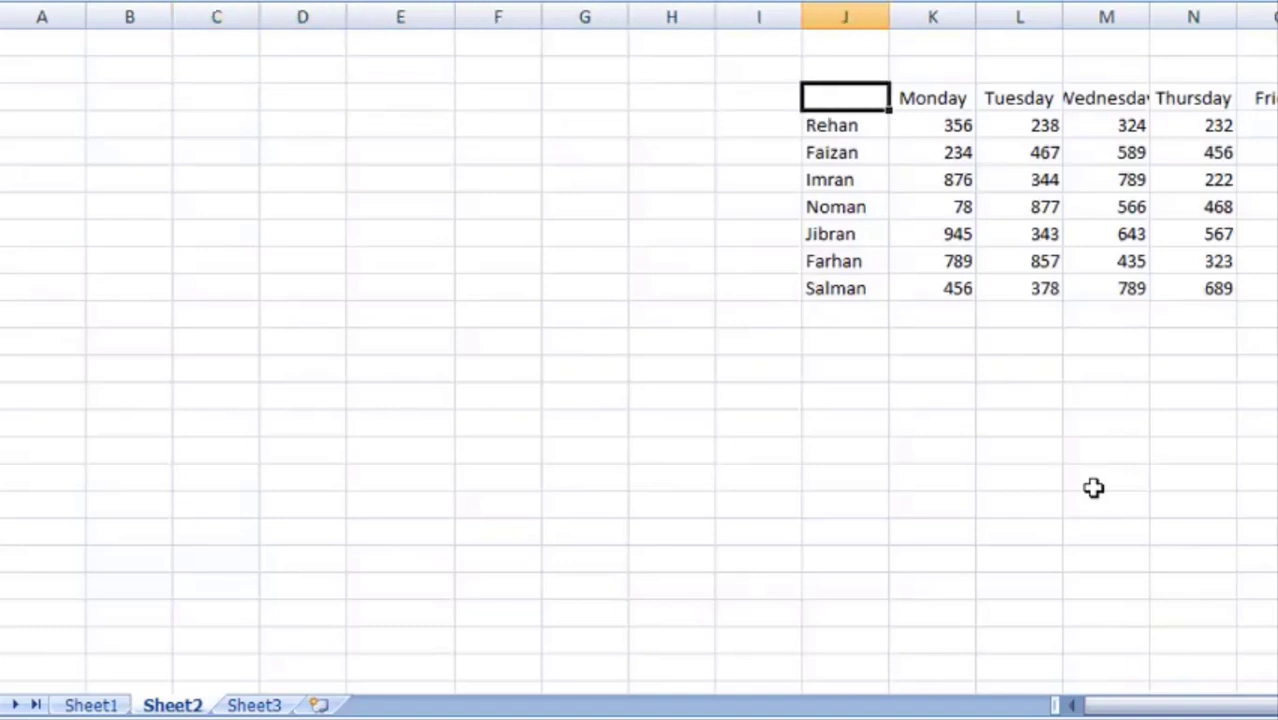
pyautogui.press('Left')
pyautogui.press('Left')
pyautogui.press('Left')
pyautogui.press('Left')
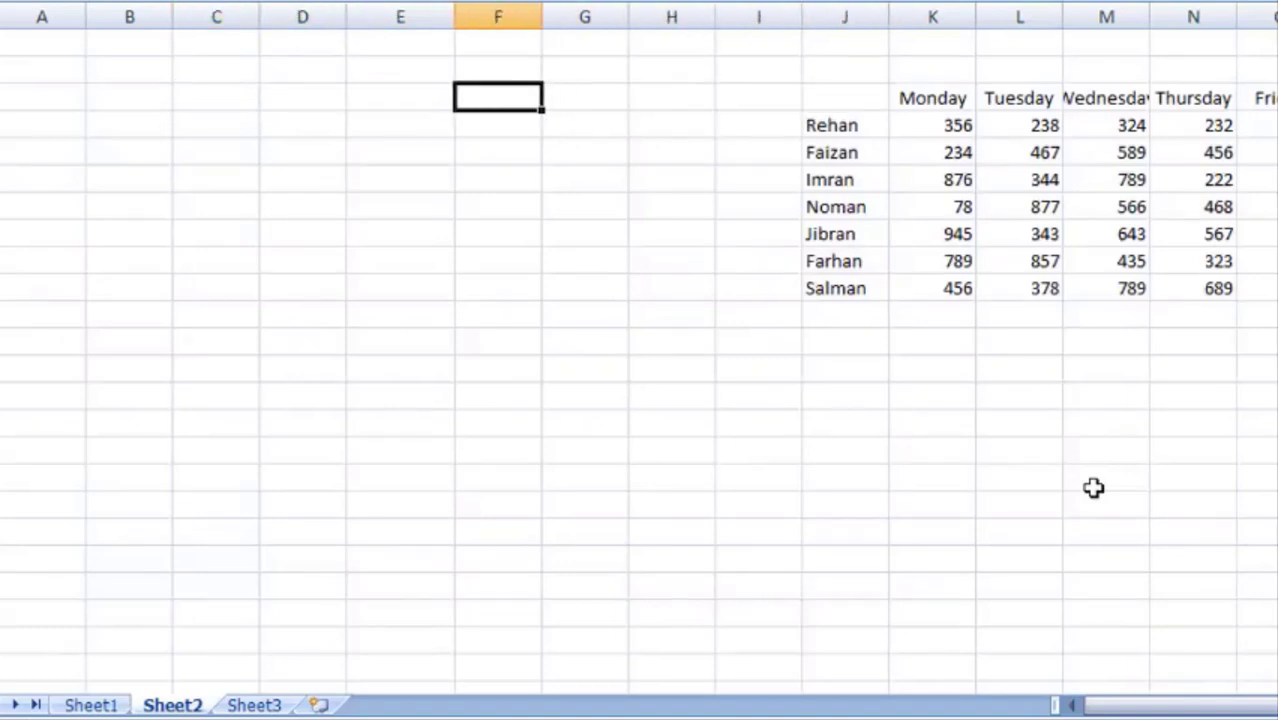
pyautogui.press('Left')
pyautogui.press('Left')
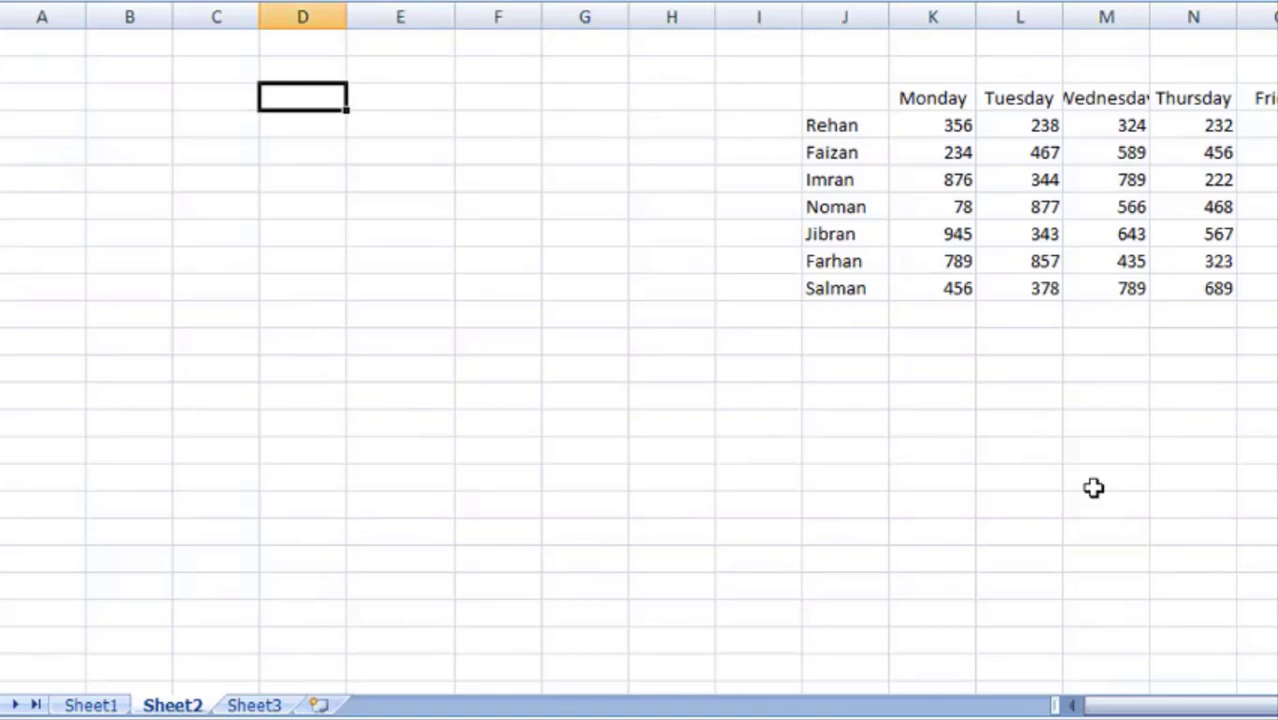
# Undo the move of the weekday table to column J, then check the table in columns B to G
pyautogui.press('Right')
pyautogui.press('Right')
pyautogui.press('Right')
pyautogui.press('Right')
pyautogui.press('Right')
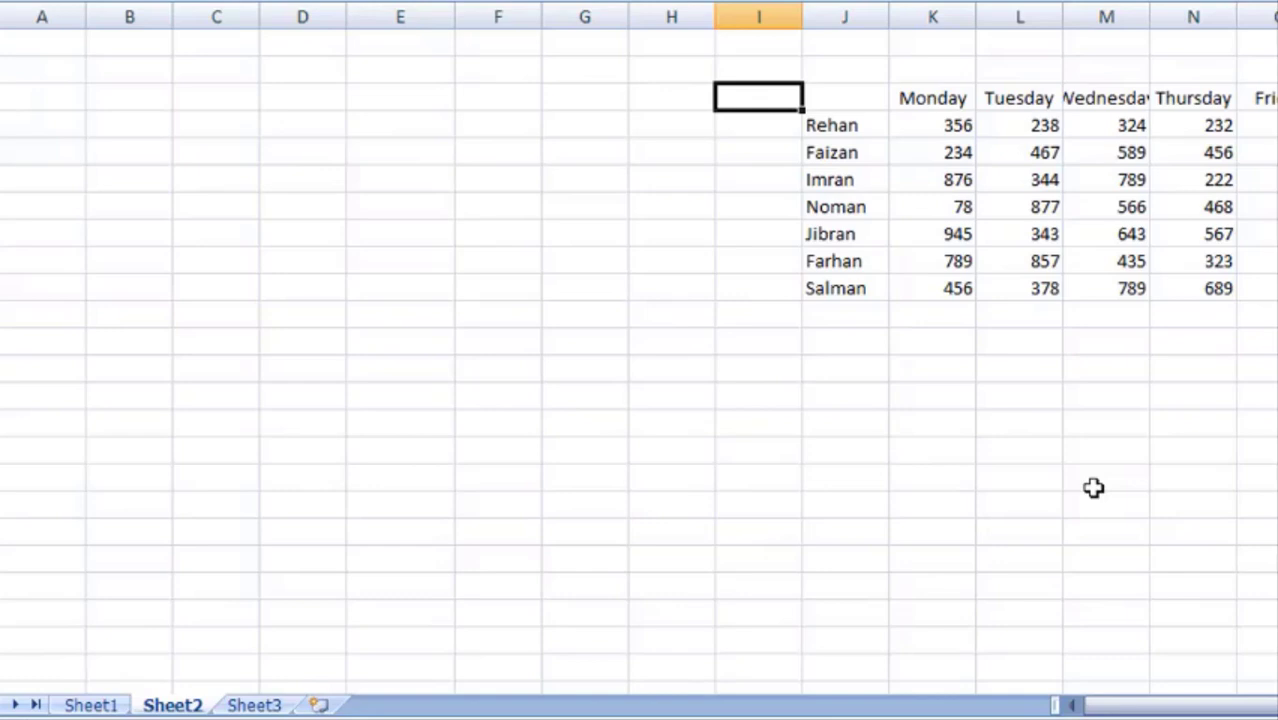
pyautogui.hotkey('ctrl', 'z')
pyautogui.press('Left')
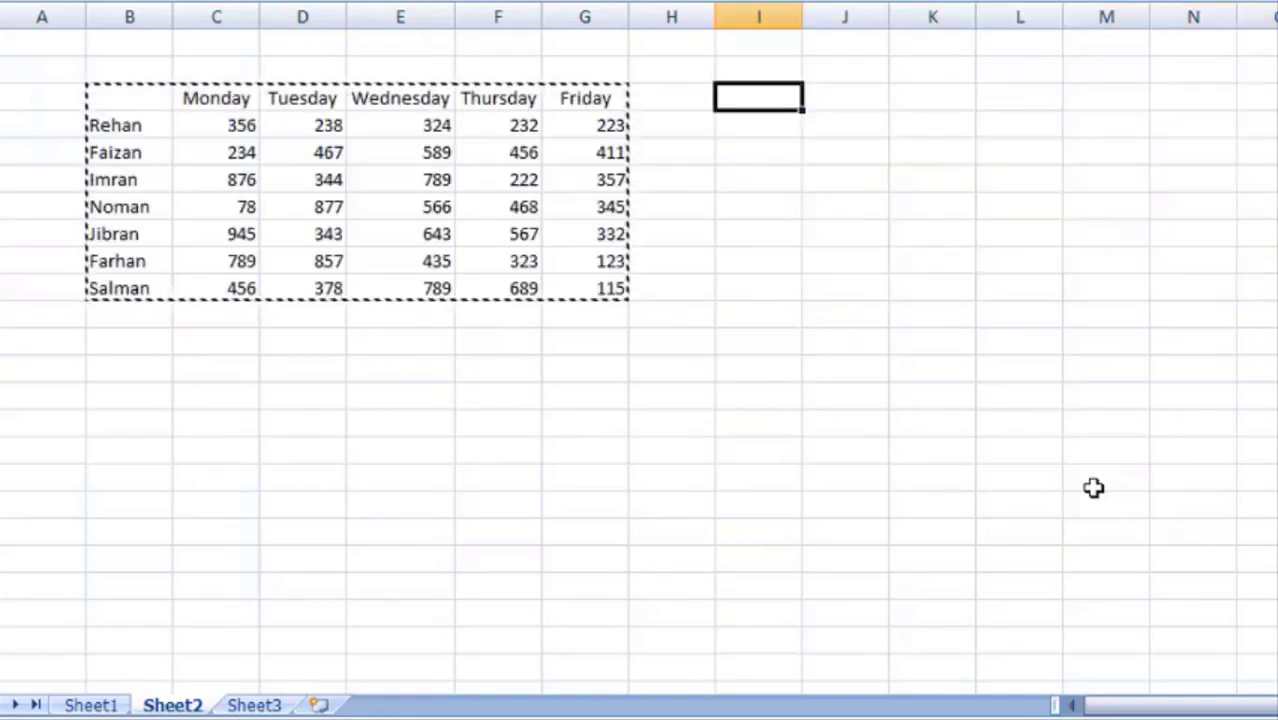
pyautogui.press('Left')
pyautogui.press('Left')
pyautogui.press('Left')
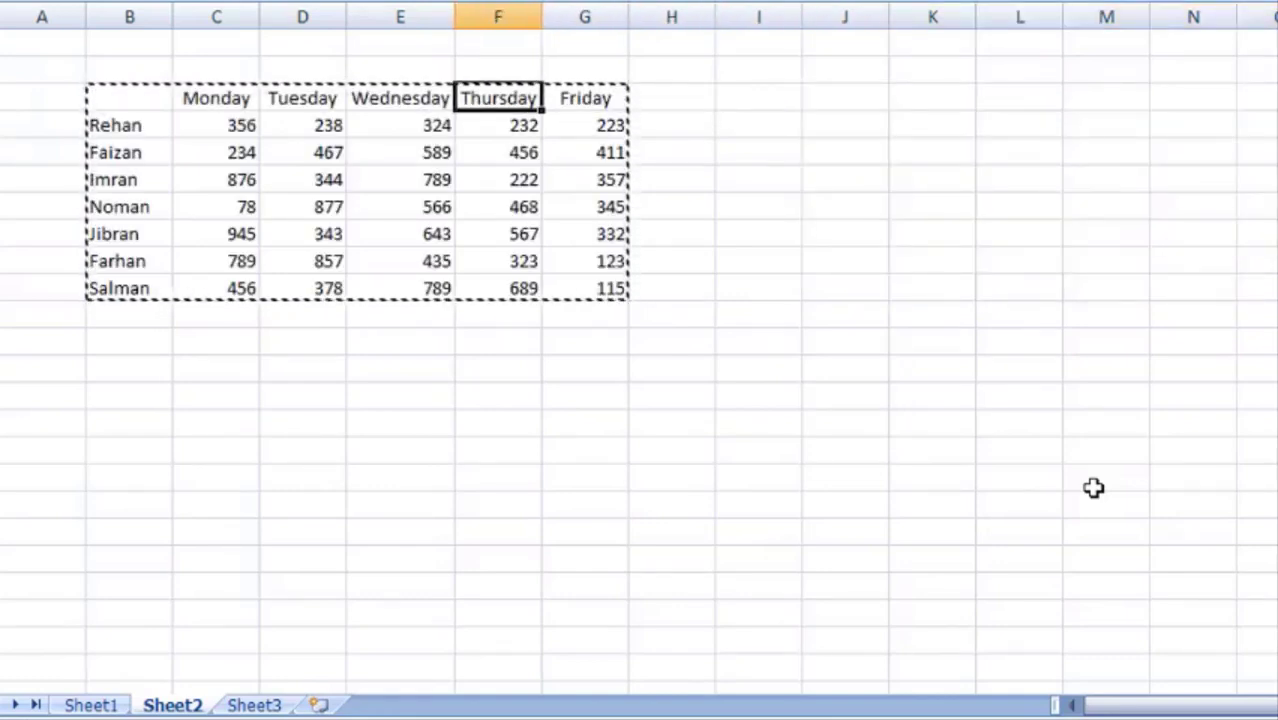
pyautogui.press('Right')
pyautogui.press('Right')
pyautogui.press('Right')
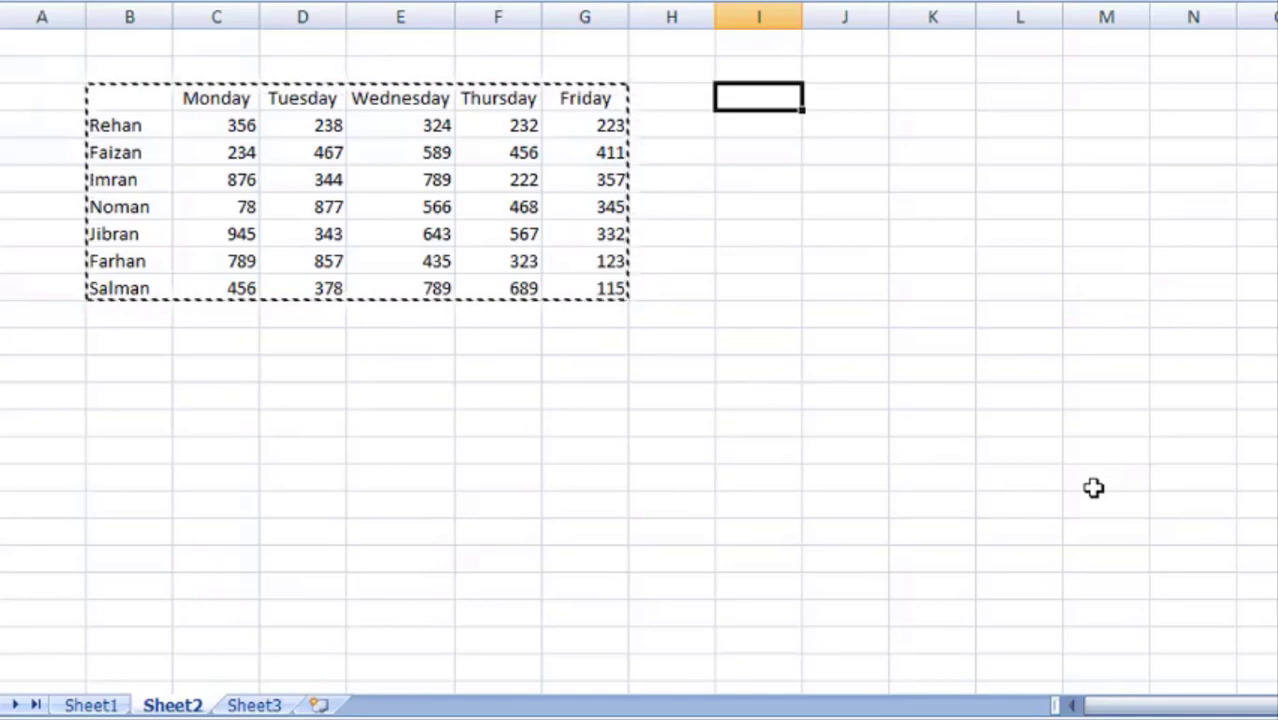
# Select the whole 20-row shortcut list in columns D to G on Sheet1 and restore its light blue fill
pyautogui.hotkey('ctrl', 'pageup')
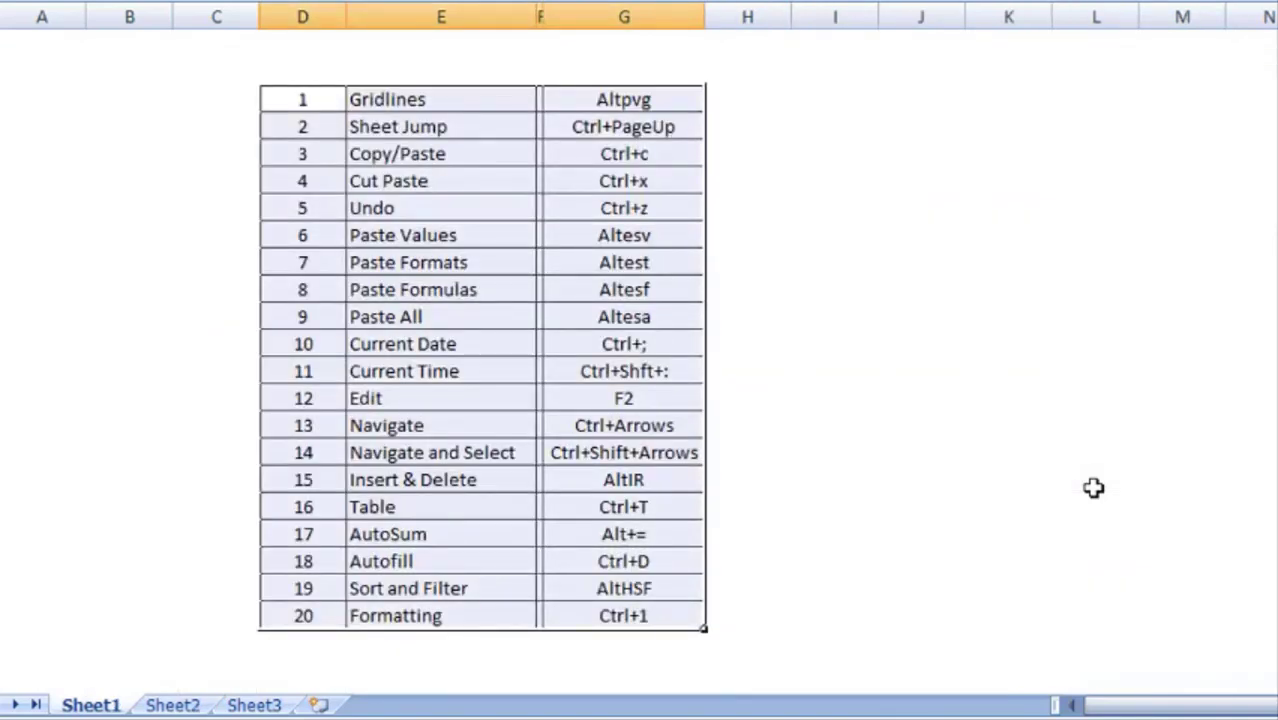
pyautogui.press('Right')
pyautogui.press('Right')
pyautogui.press('Right')
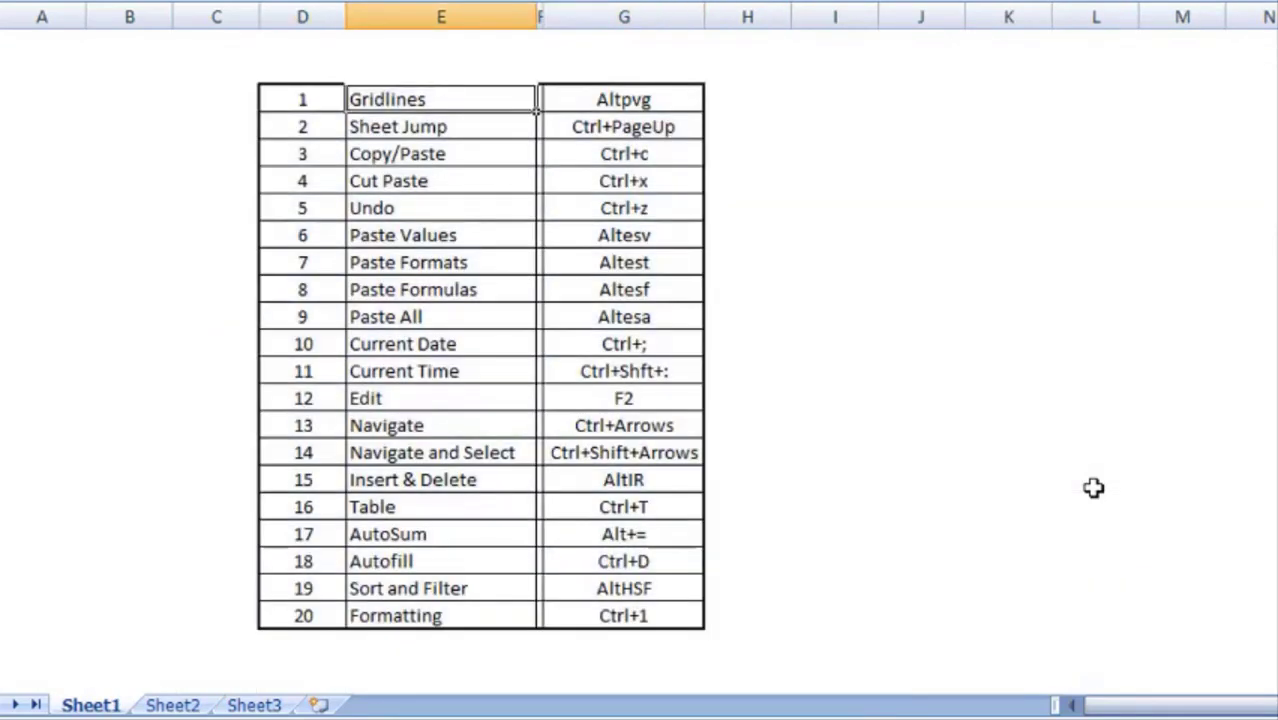
pyautogui.press('Left')
pyautogui.press('Left')
pyautogui.press('Left')
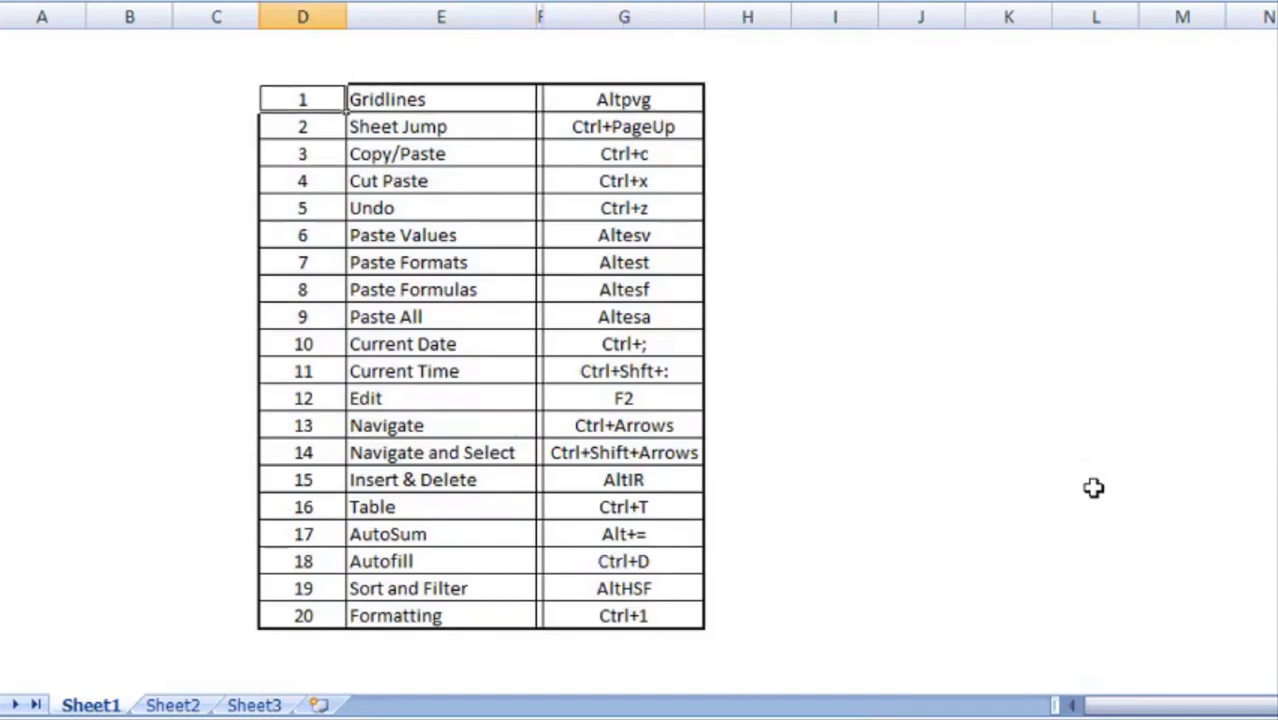
pyautogui.hotkey('shift', 'Right')
pyautogui.hotkey('shift', 'Right')
pyautogui.hotkey('shift', 'Right')
pyautogui.hotkey('shift', 'Down')
pyautogui.hotkey('shift', 'Down')
pyautogui.hotkey('shift', 'Down')
pyautogui.hotkey('shift', 'Down')
pyautogui.hotkey('shift', 'Down')
pyautogui.hotkey('shift', 'Down')
pyautogui.hotkey('shift', 'Down')
pyautogui.hotkey('shift', 'Down')
pyautogui.hotkey('shift', 'Down')
pyautogui.hotkey('shift', 'Down')
pyautogui.hotkey('shift', 'Down')
pyautogui.hotkey('shift', 'Down')
pyautogui.hotkey('shift', 'Down')
pyautogui.hotkey('shift', 'Down')
pyautogui.hotkey('shift', 'Down')
pyautogui.hotkey('shift', 'Down')
pyautogui.hotkey('shift', 'Down')
pyautogui.hotkey('shift', 'Down')
pyautogui.hotkey('shift', 'Down')
pyautogui.hotkey('shift', 'Down')
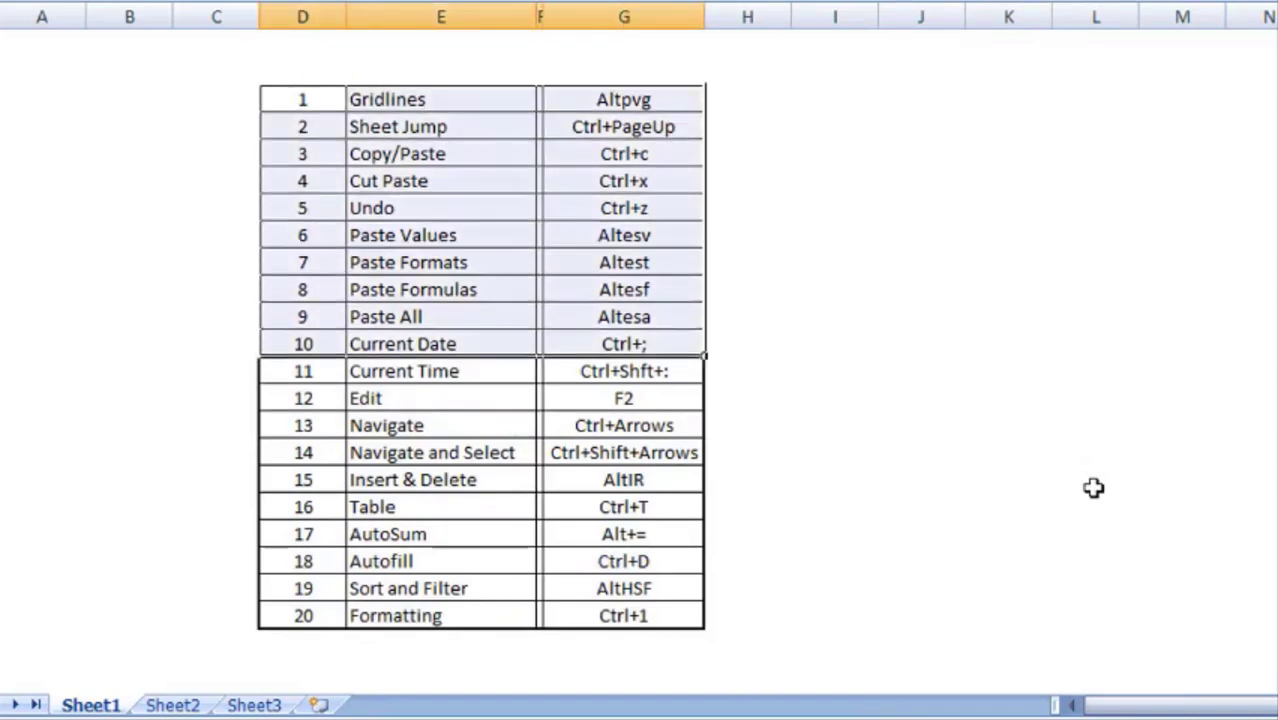
pyautogui.hotkey('shift', 'Up')
pyautogui.hotkey('shift', 'Up')
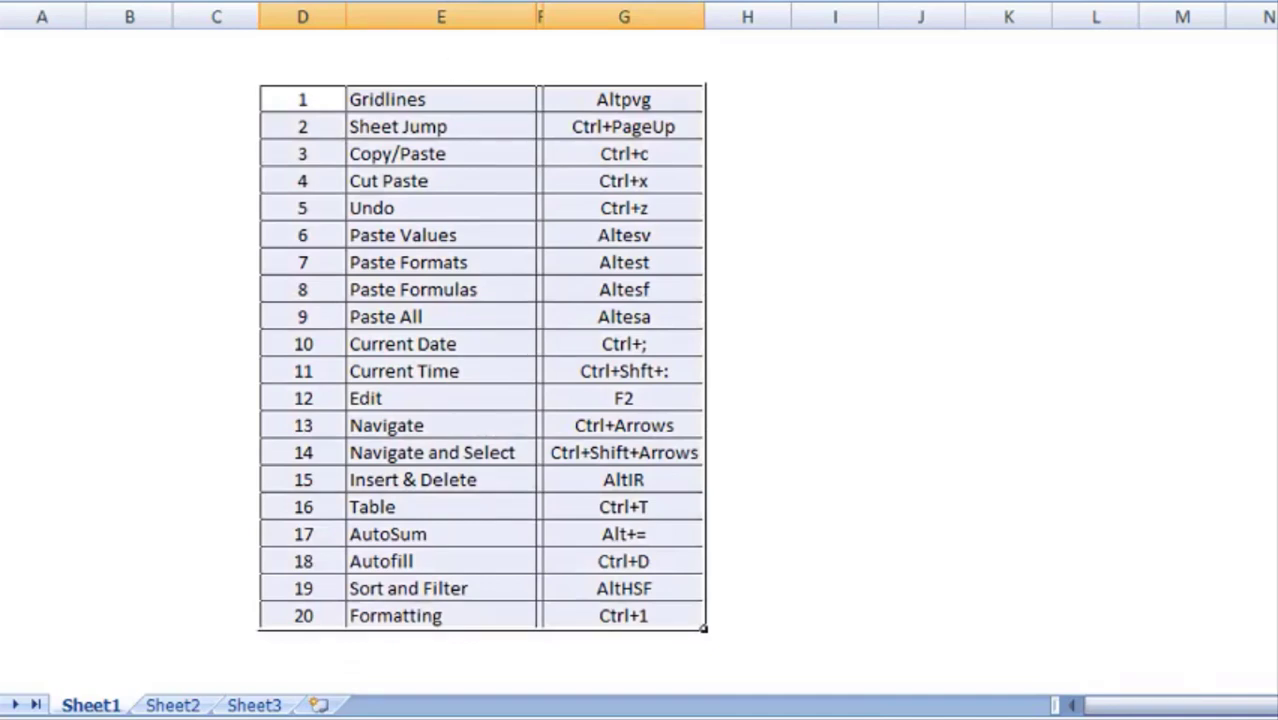
pyautogui.click(986, 108)
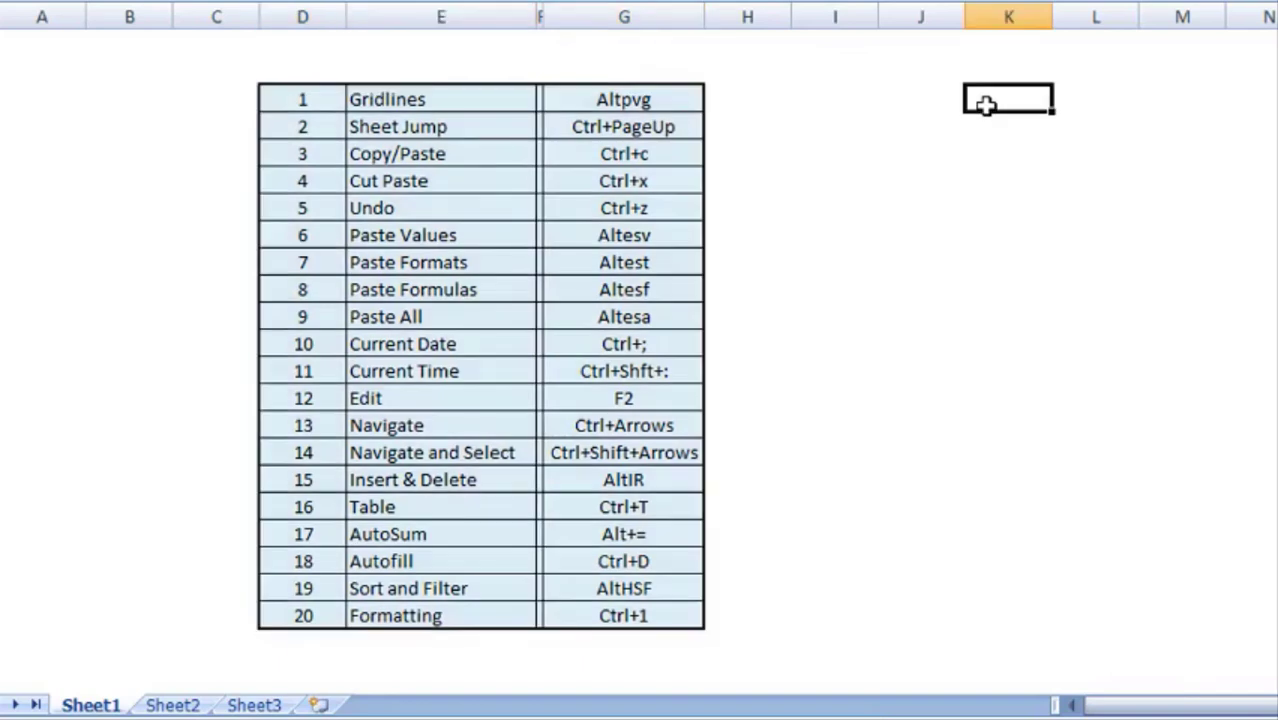
# Examine the Paste Values entry, item 6 in the shortcut list
pyautogui.press('Down')
pyautogui.press('Left')
pyautogui.press('Left')
pyautogui.press('Left')
pyautogui.press('Down')
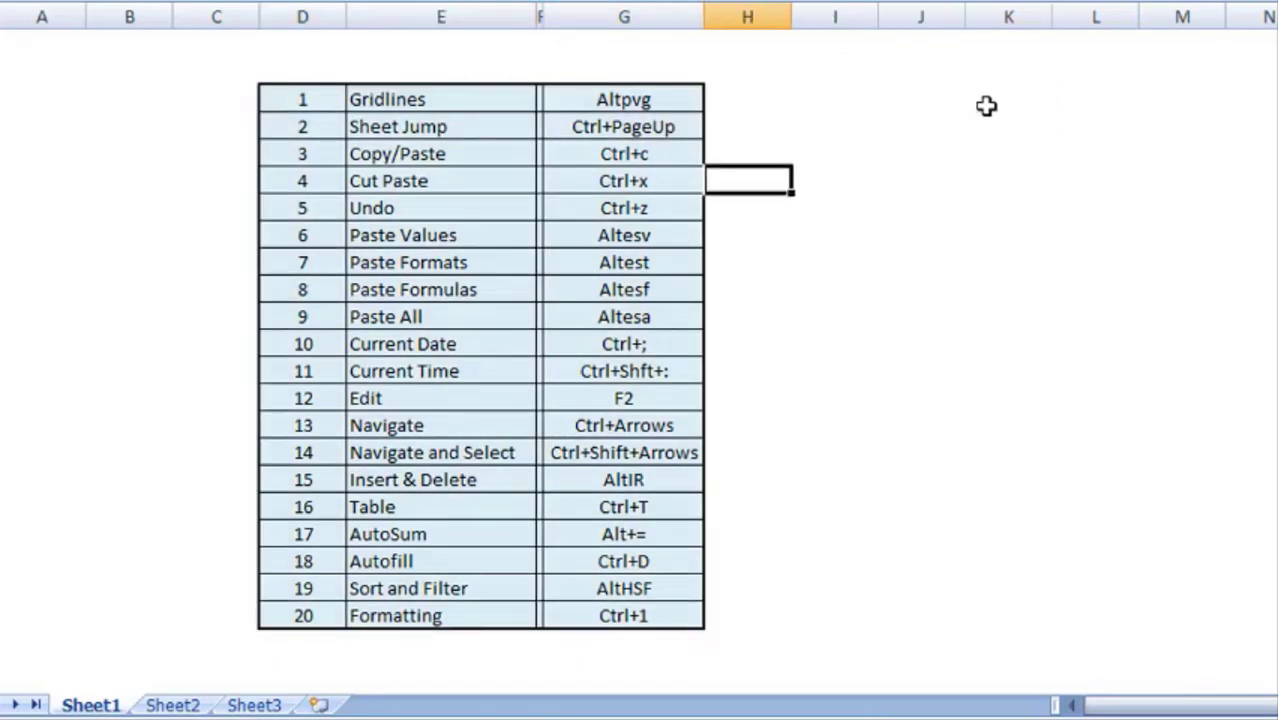
pyautogui.press('Left')
pyautogui.press('Down')
pyautogui.press('Down')
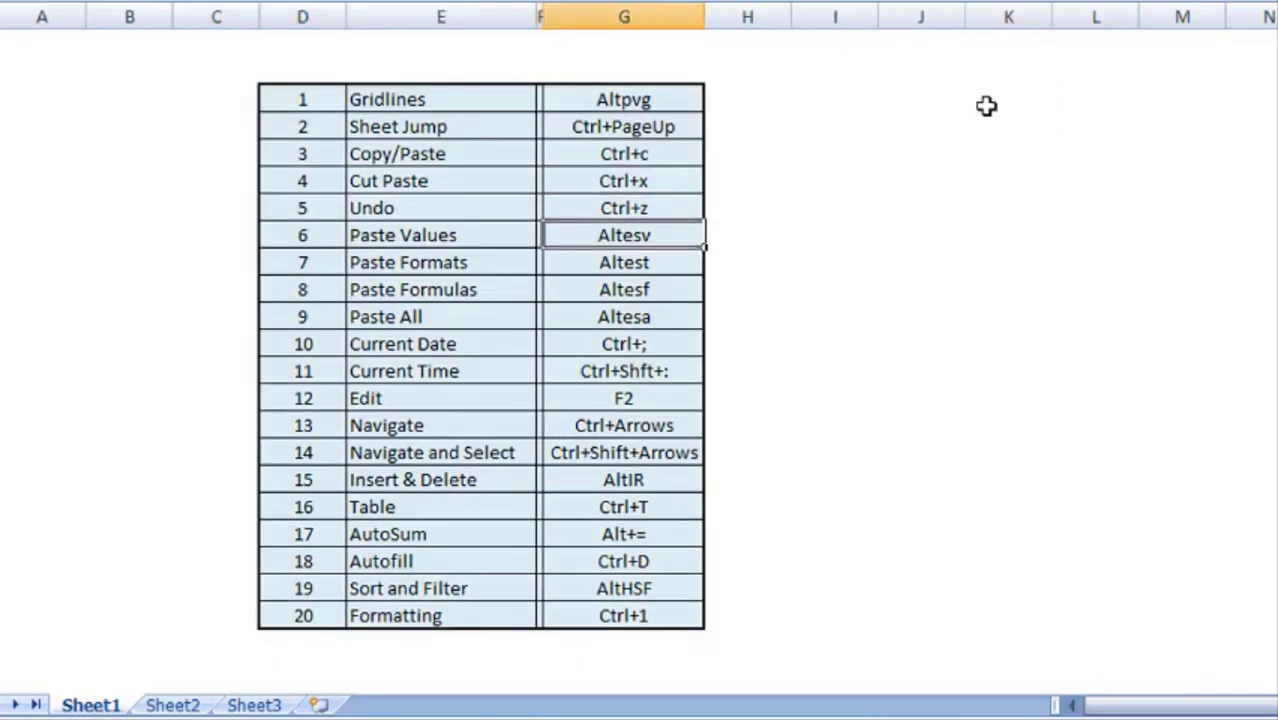
# Copy the seven numbers below the Friday header in column G of Sheet2
pyautogui.hotkey('ctrl', 'pagedown')
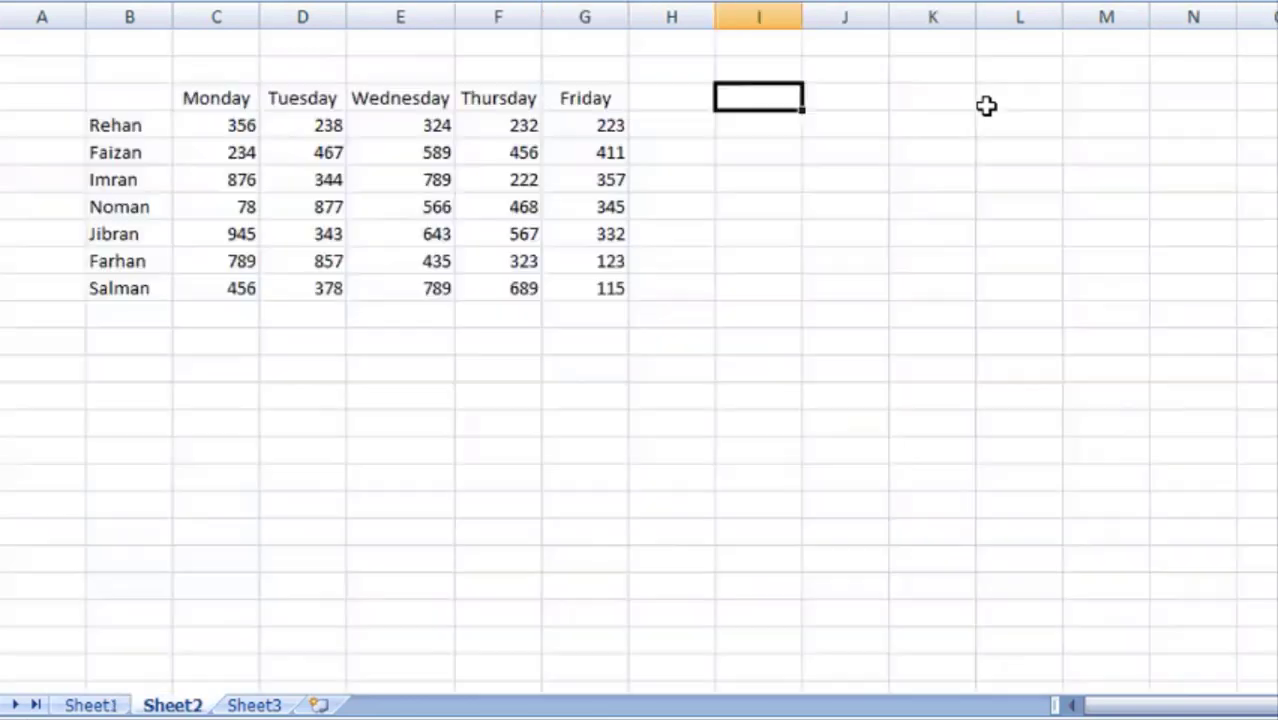
pyautogui.press('Down')
pyautogui.hotkey('ctrl', 'Left')
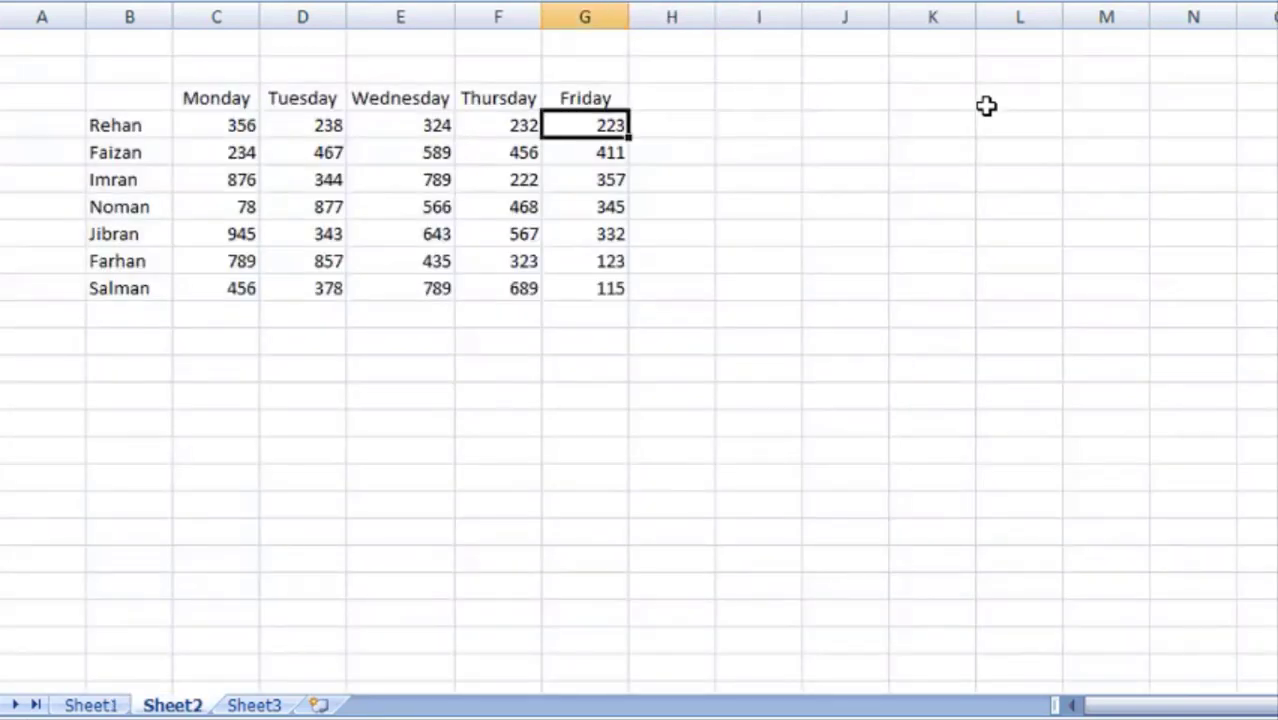
pyautogui.press('Left')
pyautogui.press('Right')
pyautogui.press('Up')
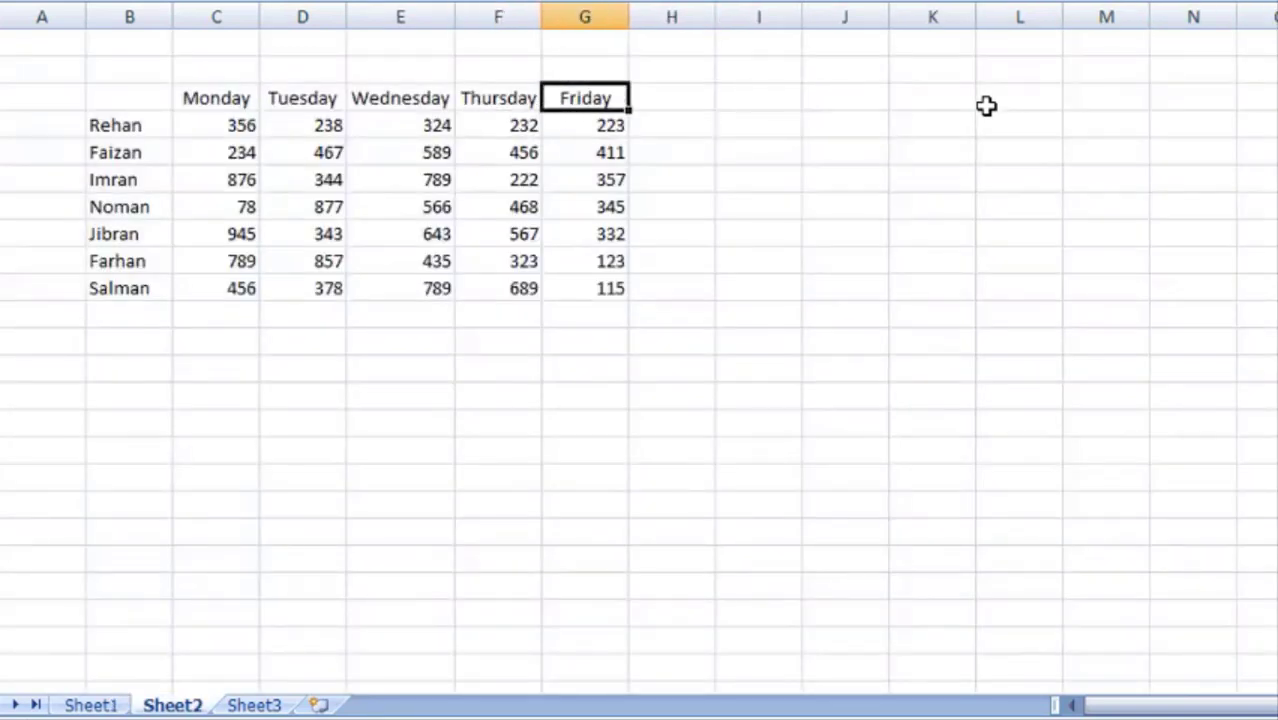
pyautogui.press('Left')
pyautogui.press('Down')
pyautogui.press('Right')
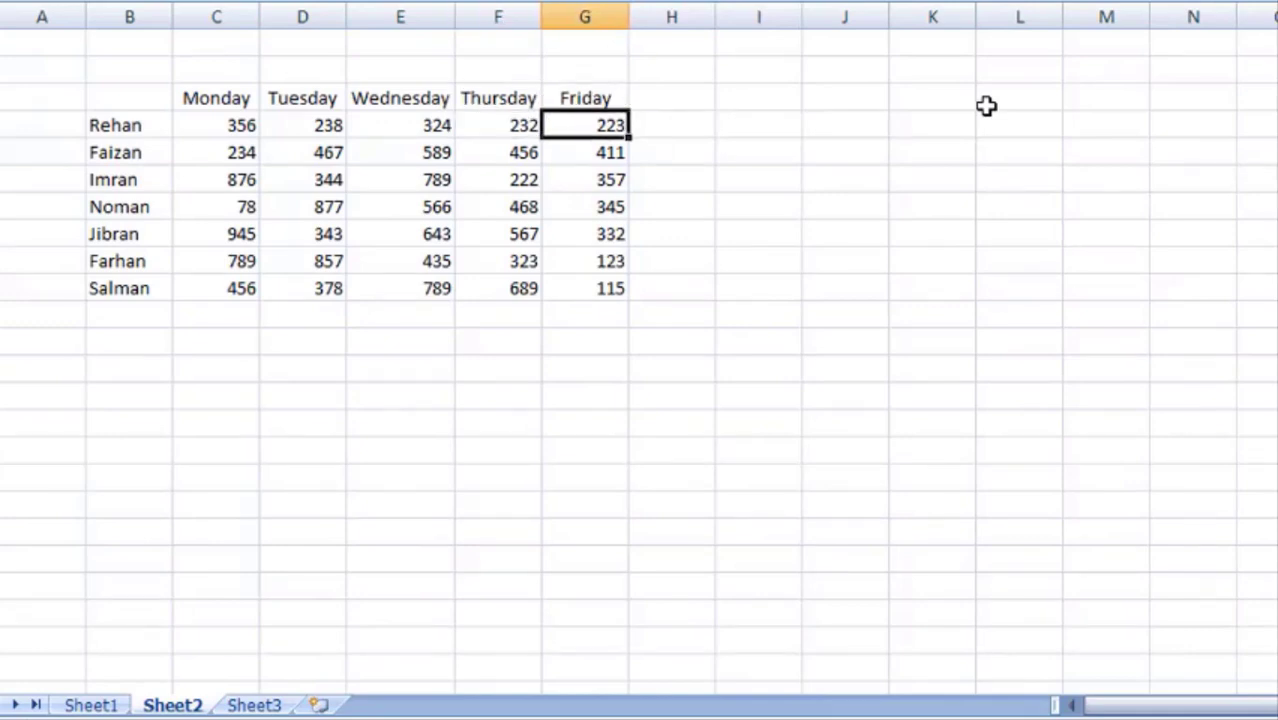
pyautogui.hotkey('shift', 'Down')
pyautogui.hotkey('shift', 'Down')
pyautogui.hotkey('shift', 'Down')
pyautogui.hotkey('shift', 'Down')
pyautogui.hotkey('shift', 'Down')
pyautogui.hotkey('shift', 'Down')
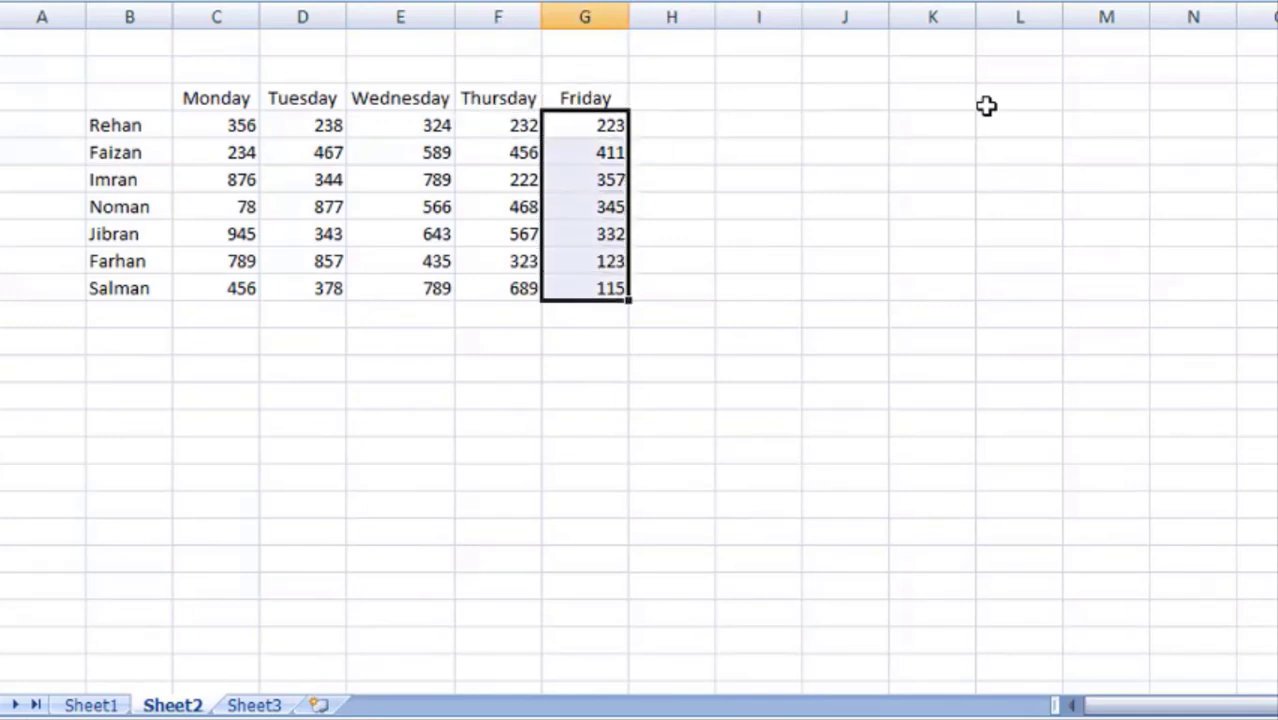
pyautogui.hotkey('ctrl', 'c')
# Paste the copied Friday numbers as values only into the same seven rows of column J
pyautogui.press('Right')
pyautogui.press('Right')
pyautogui.press('Right')
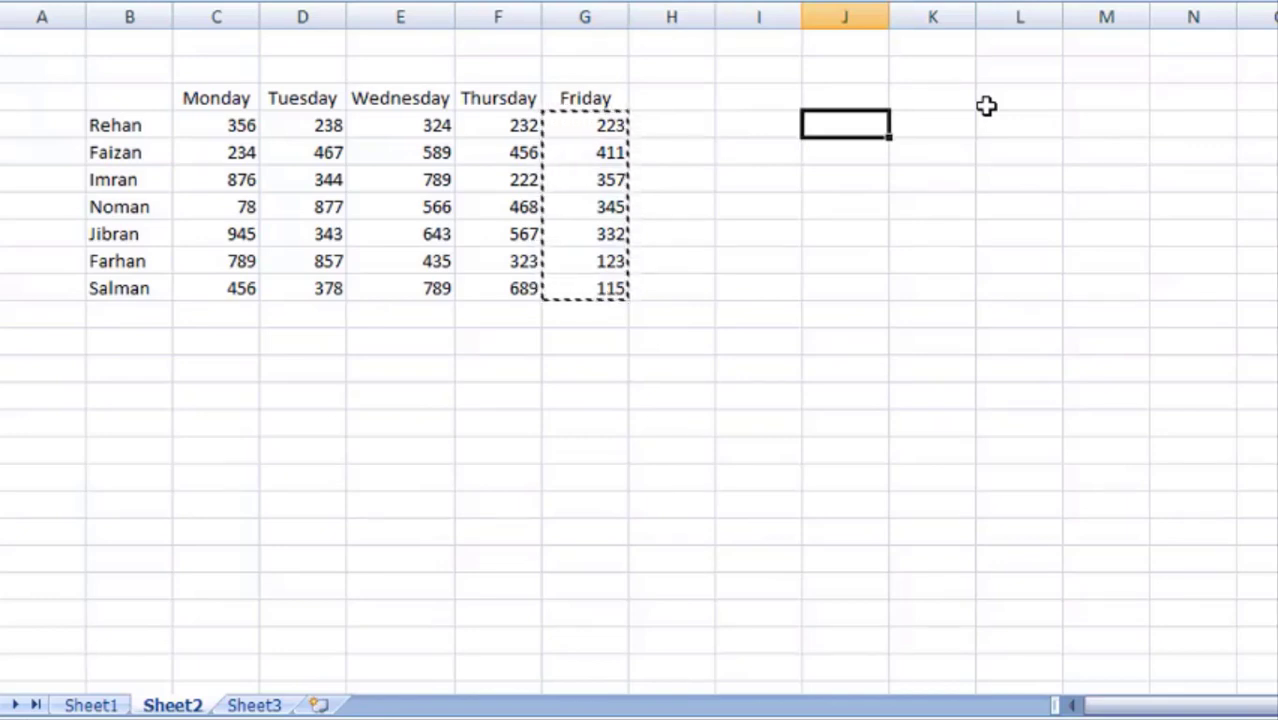
pyautogui.press('Left')
pyautogui.press('Right')
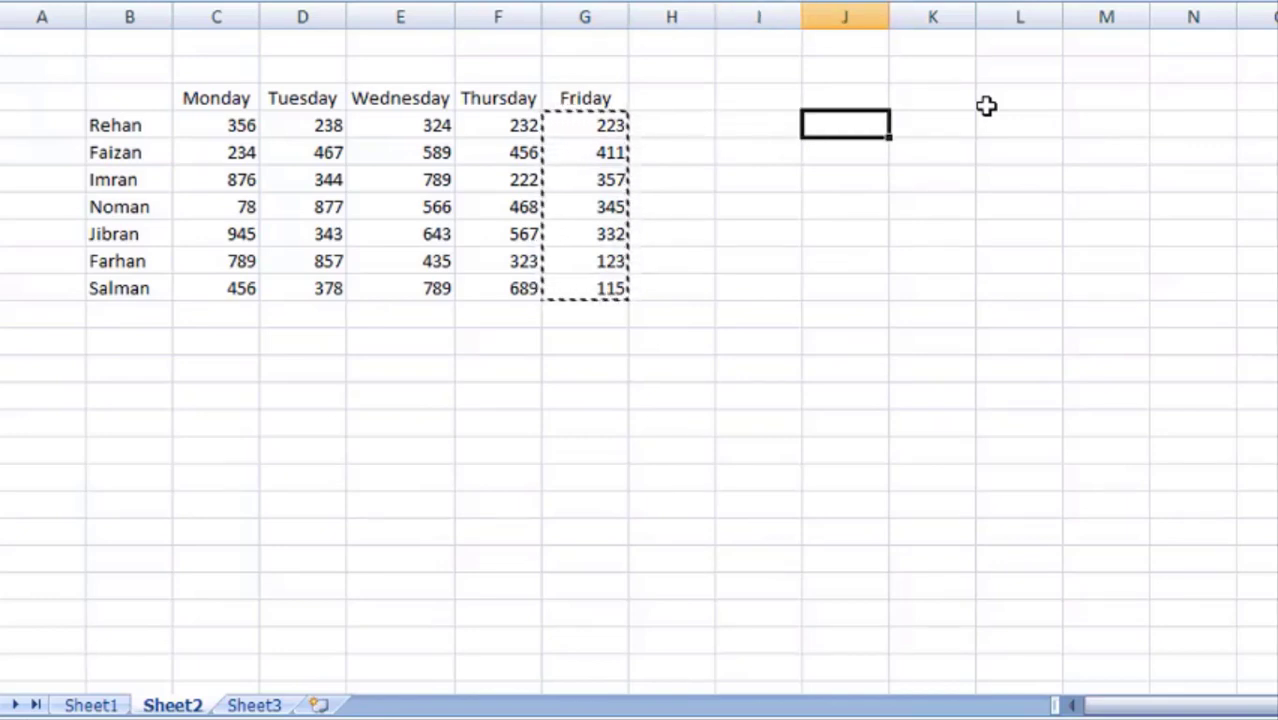
pyautogui.hotkey('shift', 'Down')
pyautogui.hotkey('shift', 'Down')
pyautogui.hotkey('shift', 'Down')
pyautogui.hotkey('shift', 'Down')
pyautogui.hotkey('shift', 'Down')
pyautogui.hotkey('shift', 'Down')
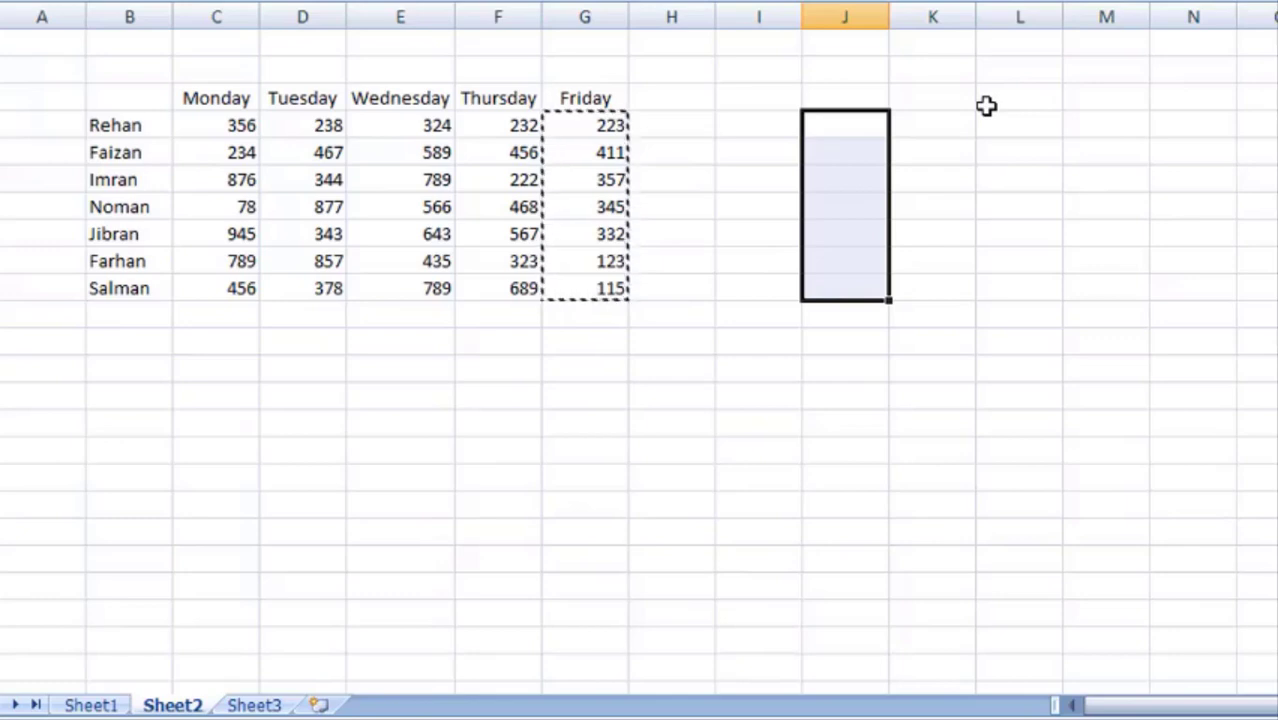
pyautogui.hotkey('ctrl', 'alt', 'v')
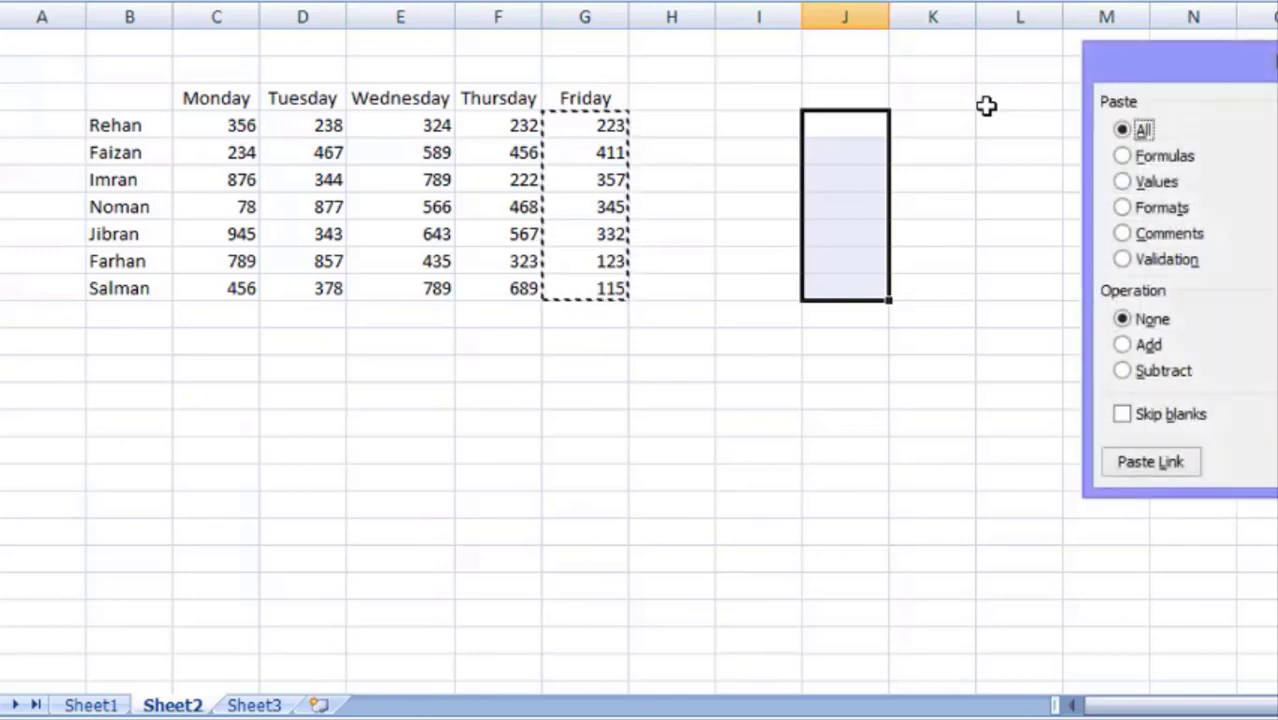
pyautogui.press('v')
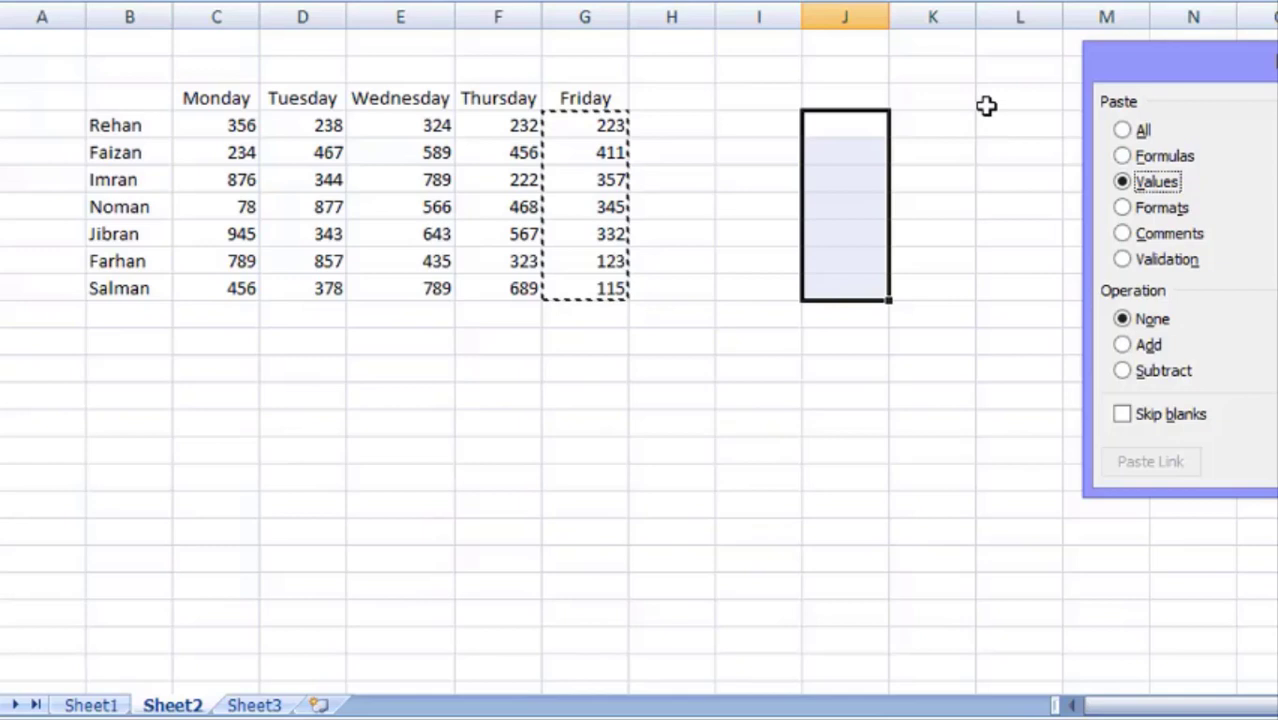
pyautogui.press('Return')
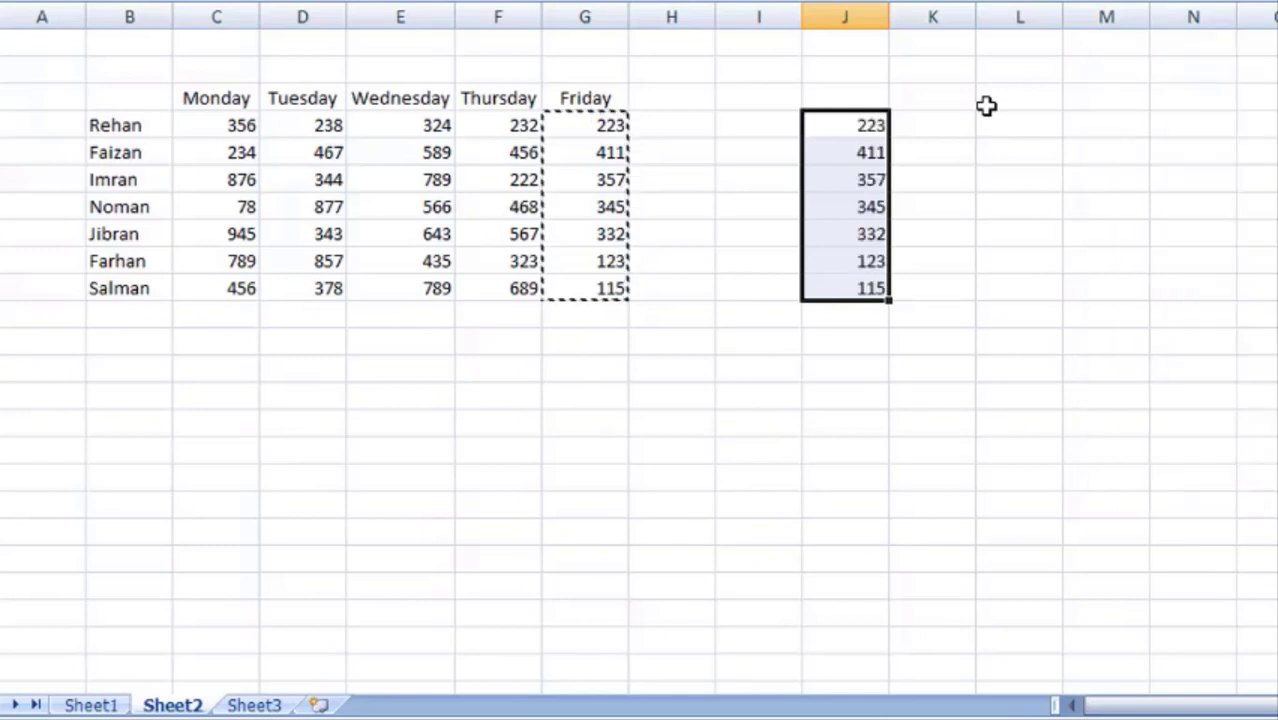
pyautogui.press('Down')
pyautogui.press('Down')
pyautogui.press('Up')
pyautogui.press('Up')
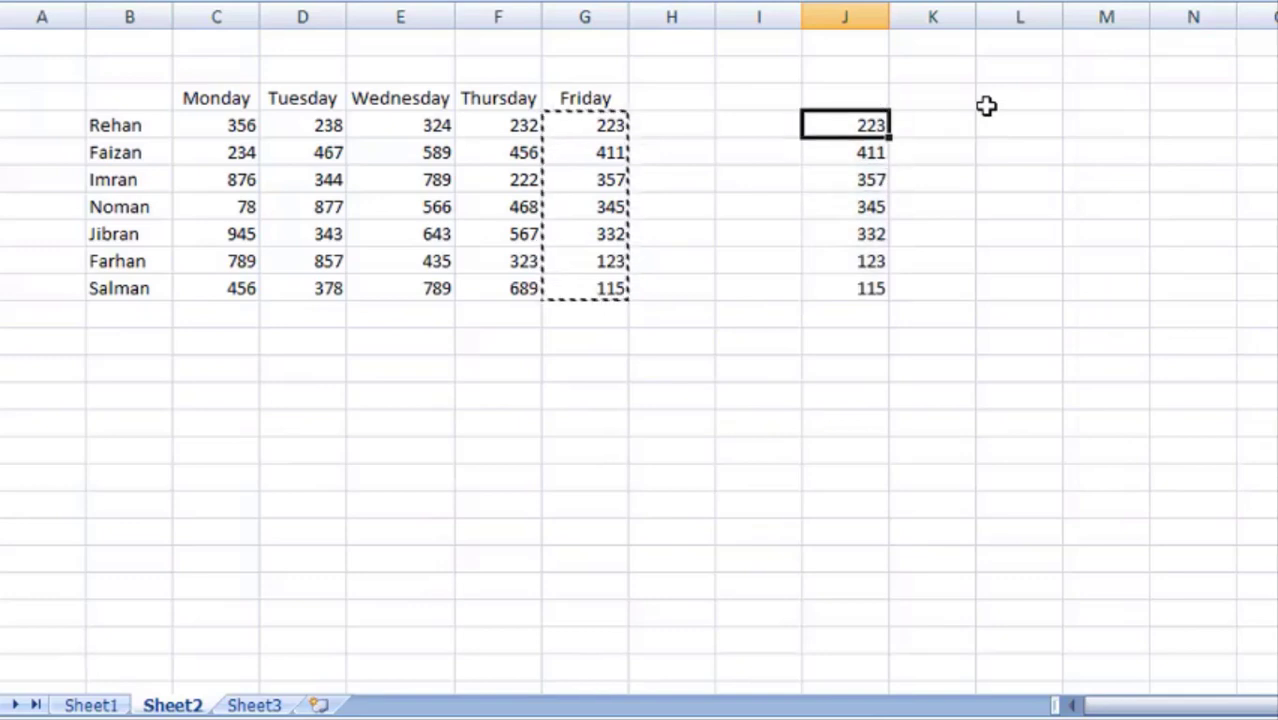
# Cancel the pending copy and select the seven numbers below the Friday header in column G
pyautogui.press('Left')
pyautogui.press('Left')
pyautogui.press('Left')
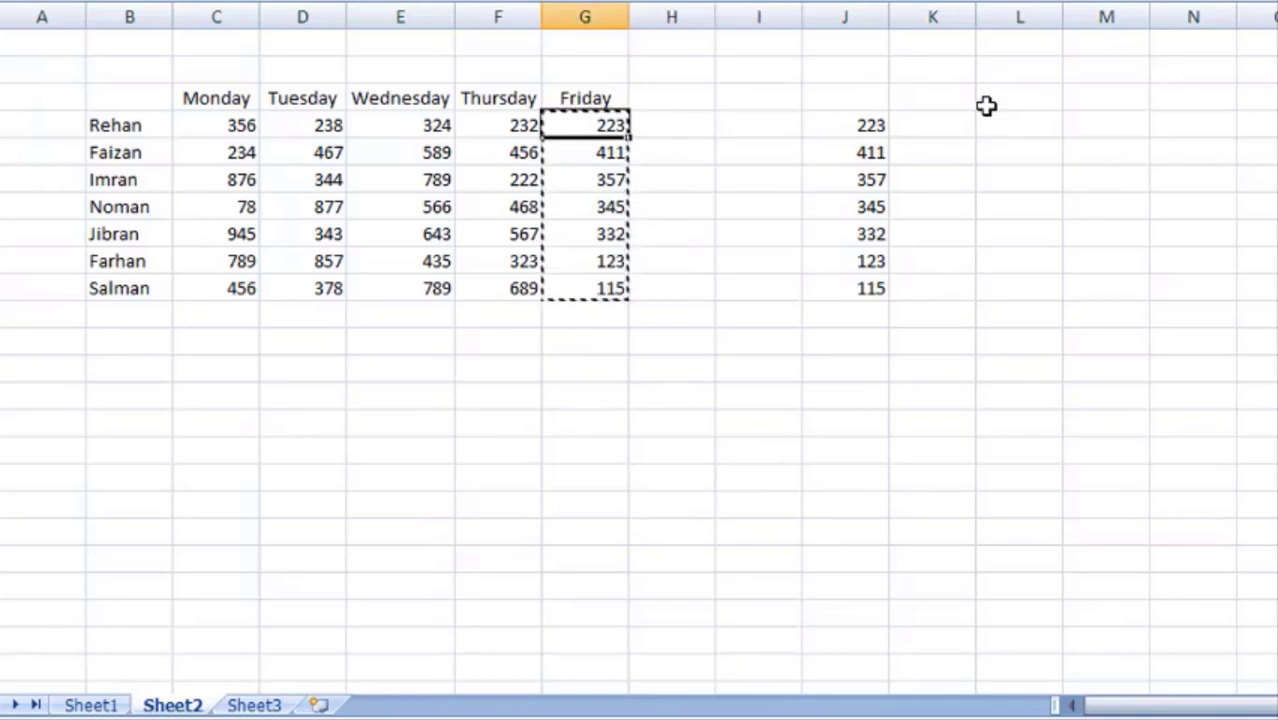
pyautogui.press('Escape')
pyautogui.press('Right')
pyautogui.press('Right')
pyautogui.press('Right')
pyautogui.press('Left')
pyautogui.press('Left')
pyautogui.press('Left')
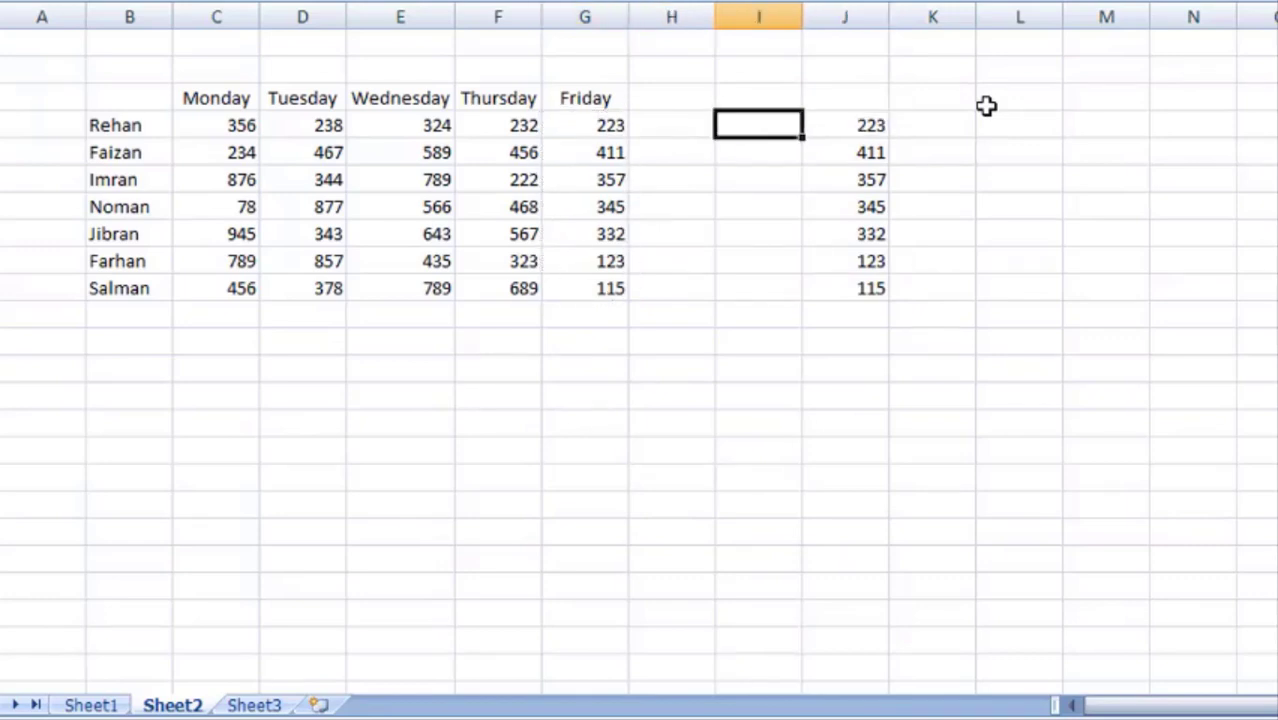
pyautogui.hotkey('shift', 'Down')
pyautogui.hotkey('shift', 'Down')
pyautogui.hotkey('shift', 'Down')
pyautogui.hotkey('shift', 'Down')
pyautogui.hotkey('shift', 'Down')
pyautogui.hotkey('shift', 'Down')
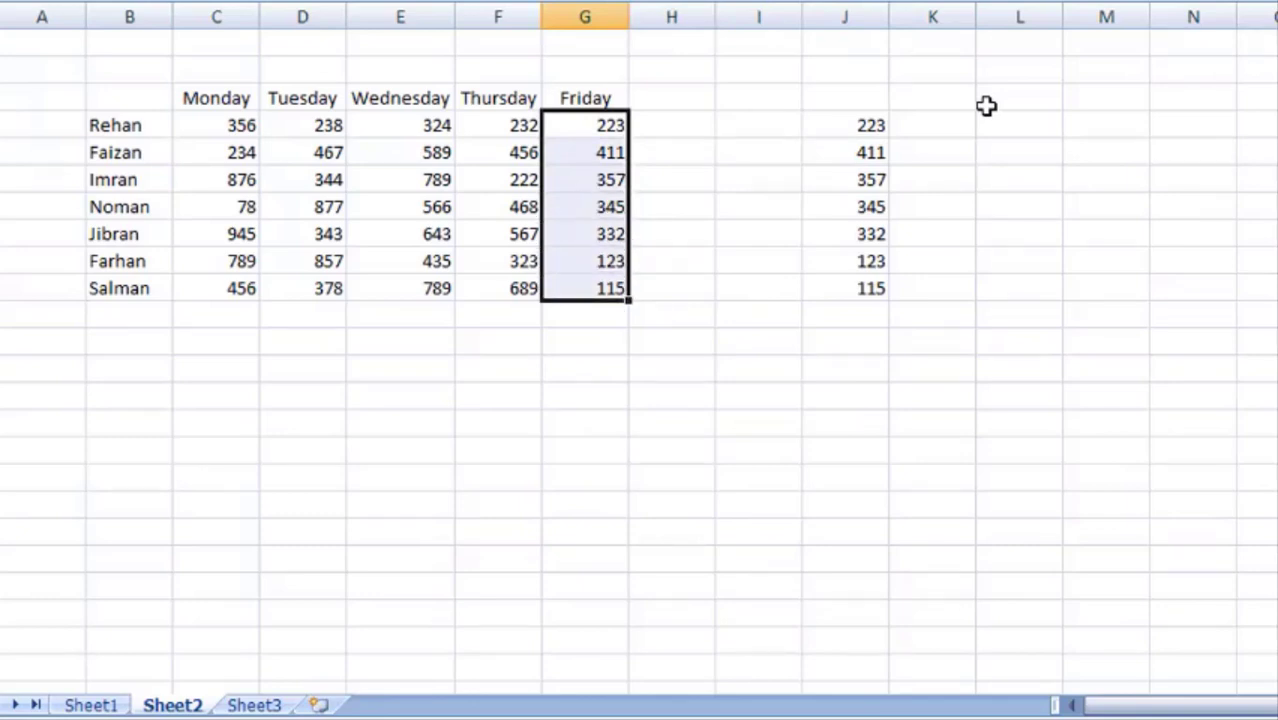
# Hide the seven selected rows, 4 to 10, and unhide them again
pyautogui.hotkey('ctrl', '9')
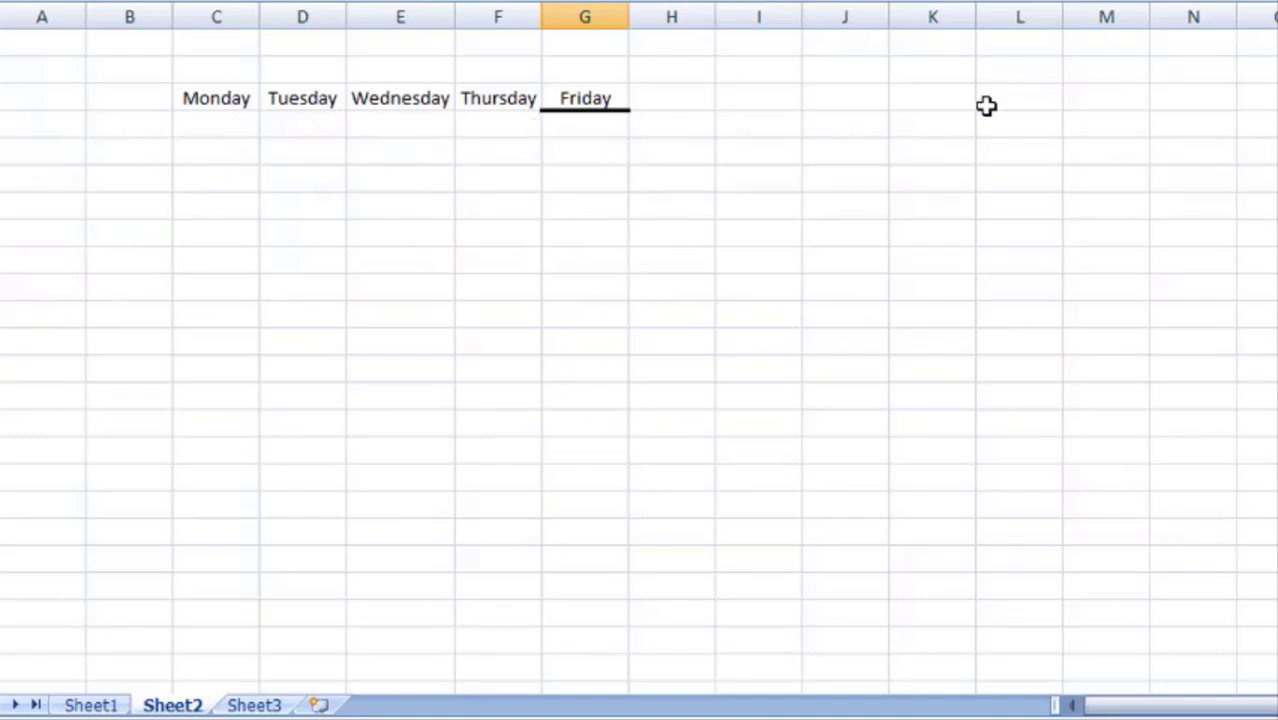
pyautogui.hotkey('ctrl', 'shift', '9')
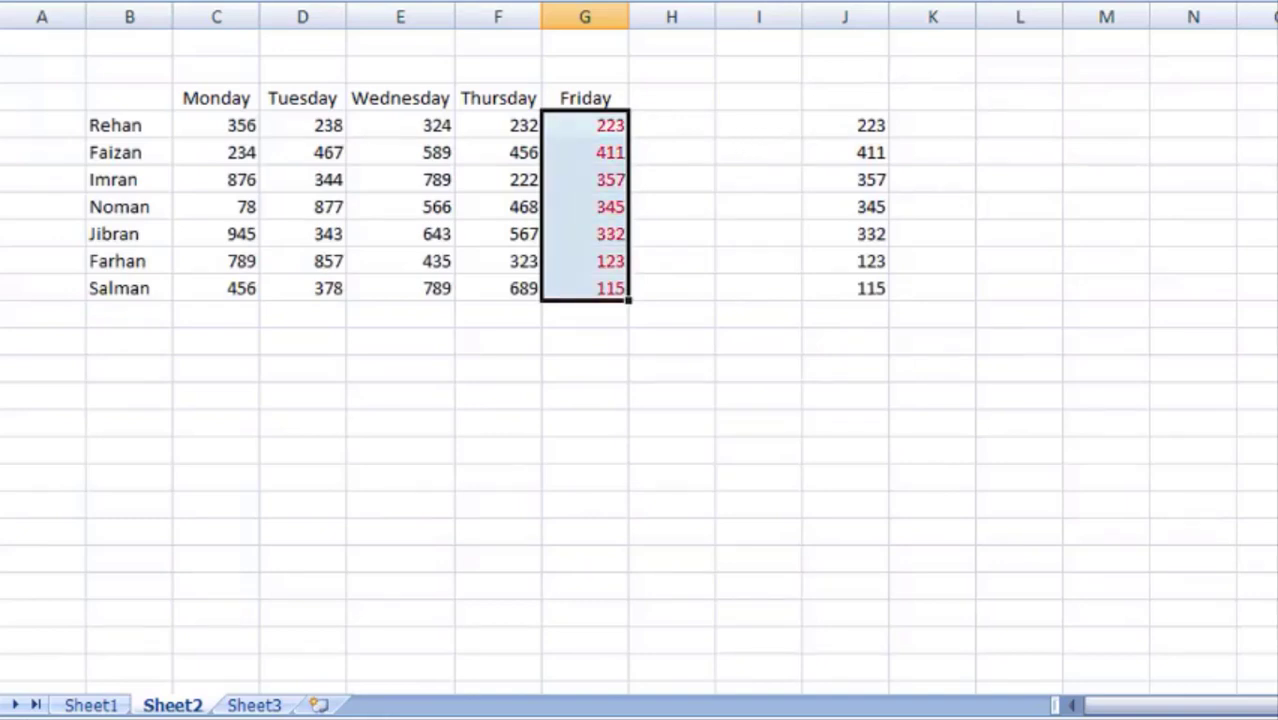
# Copy the seven red, blue-filled Friday numbers in G4:G10
pyautogui.click(742, 50)
pyautogui.press('Left')
pyautogui.press('Left')
pyautogui.press('Down')
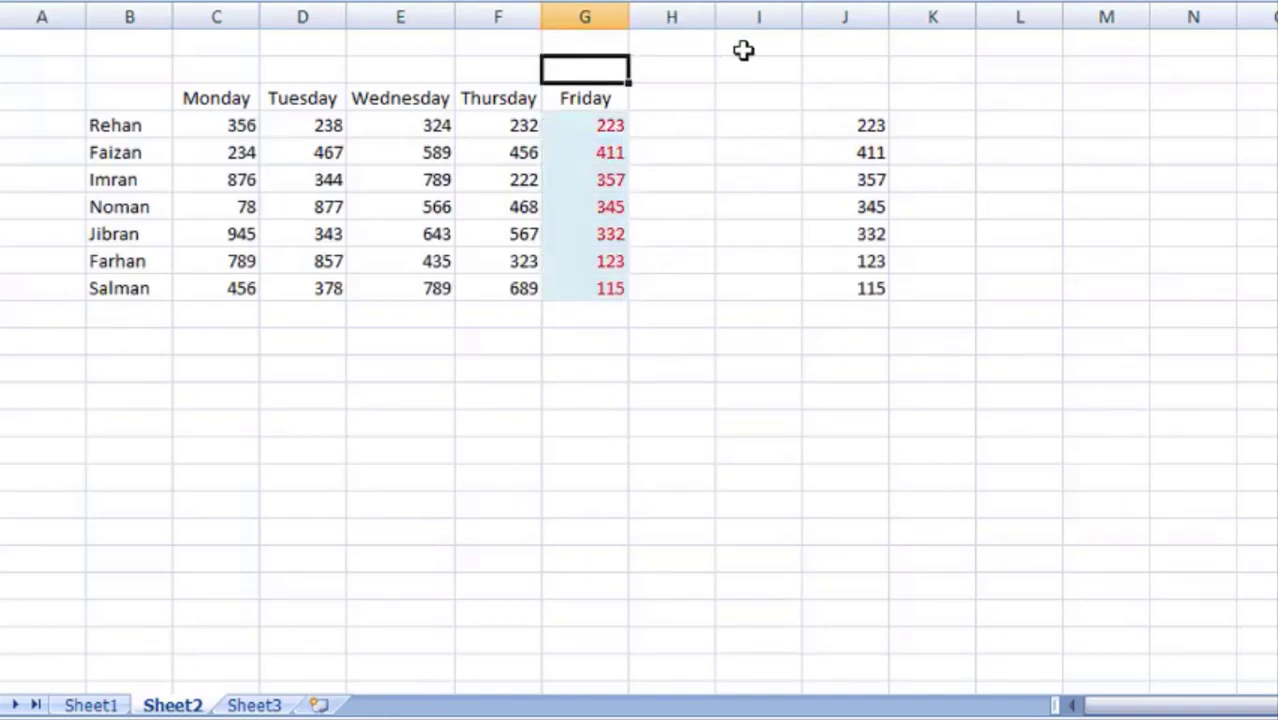
pyautogui.press('Down')
pyautogui.press('Down')
pyautogui.hotkey('shift', 'Down')
pyautogui.hotkey('shift', 'Down')
pyautogui.hotkey('shift', 'Down')
pyautogui.hotkey('shift', 'Down')
pyautogui.hotkey('shift', 'Down')
pyautogui.hotkey('shift', 'Down')
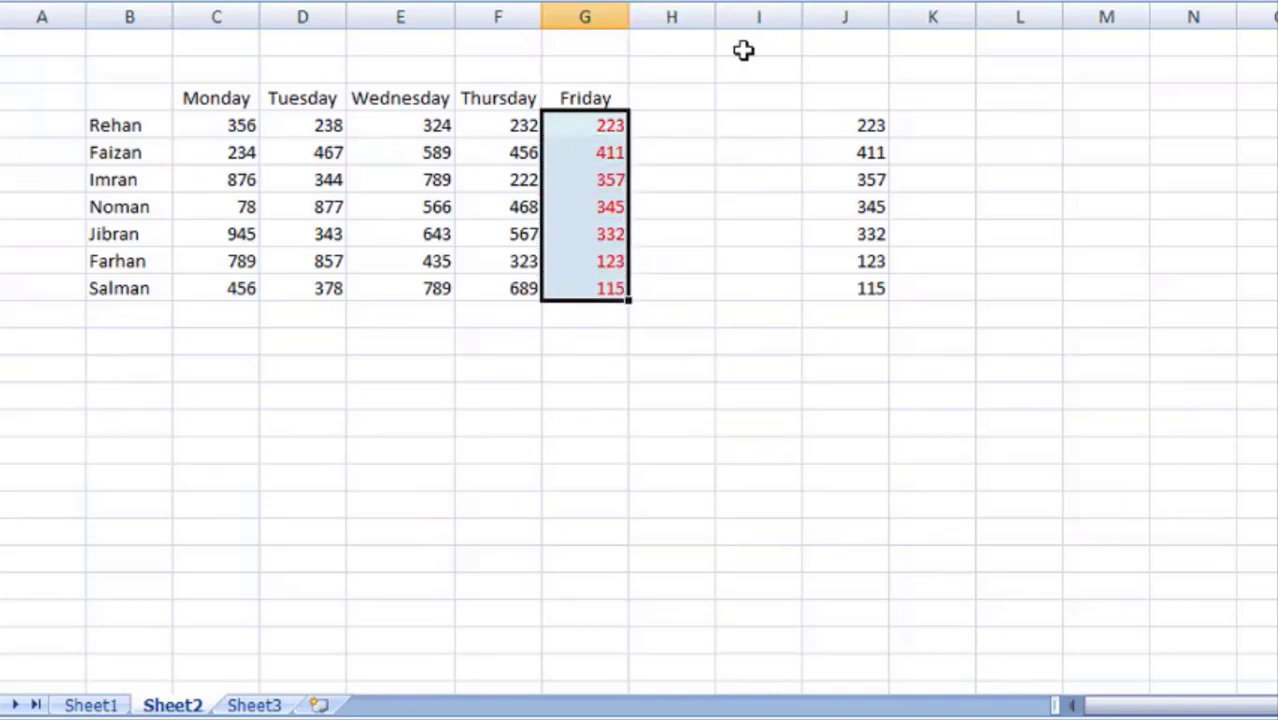
pyautogui.hotkey('ctrl', 'c')
# Paste the copied Friday numbers as values only into column L, starting at L4, using Paste Special
pyautogui.press('Right')
pyautogui.press('Right')
pyautogui.press('Right')
pyautogui.press('Right')
pyautogui.press('Right')
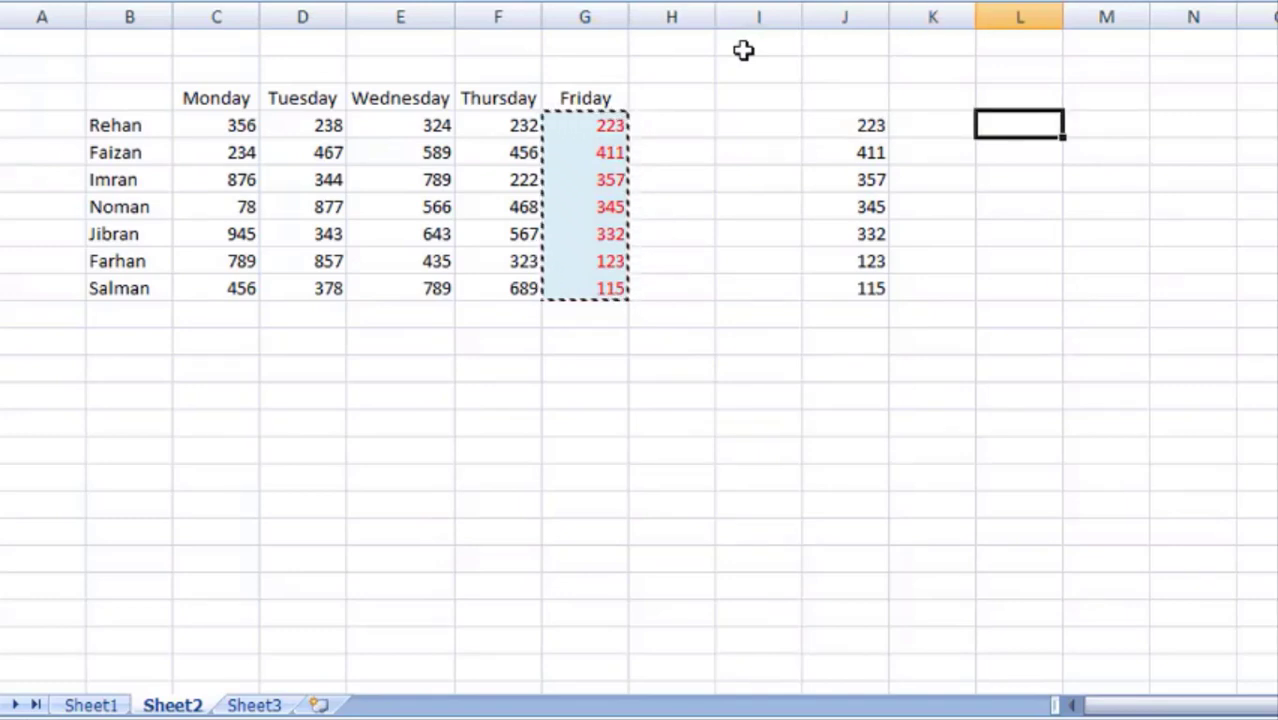
pyautogui.hotkey('ctrl', 'alt', 'v')
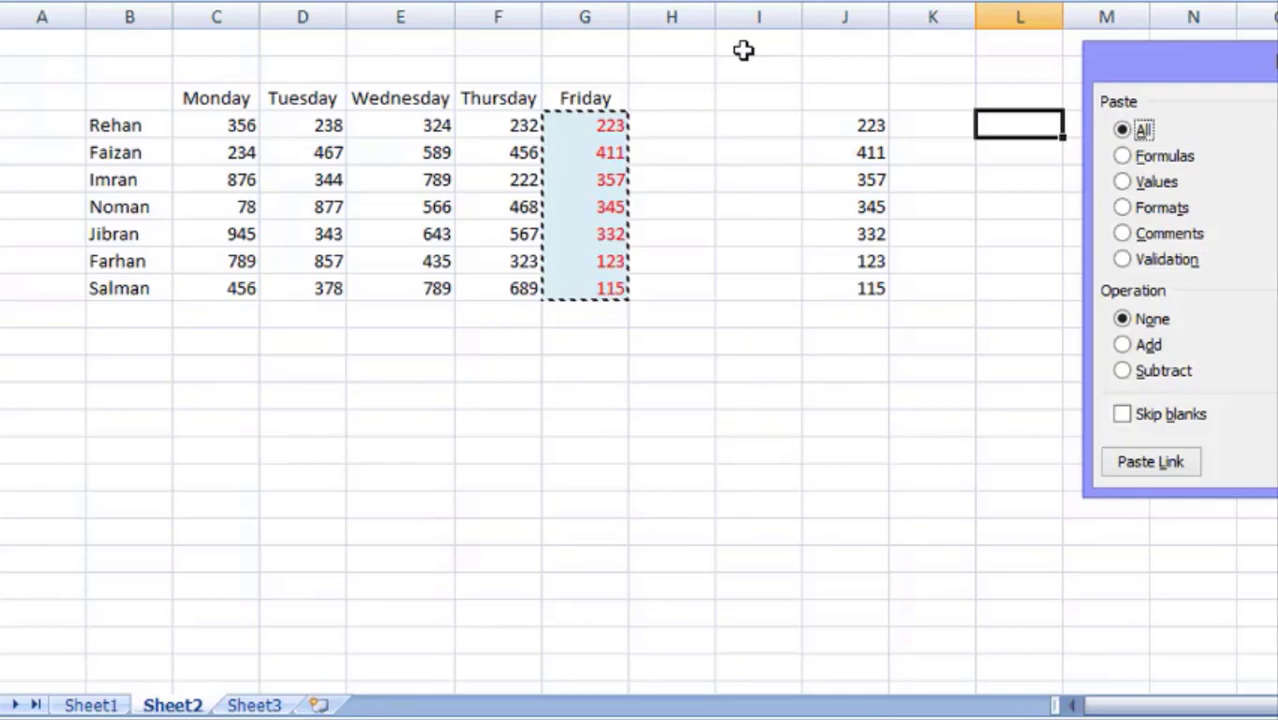
pyautogui.press('v')
pyautogui.press('Return')
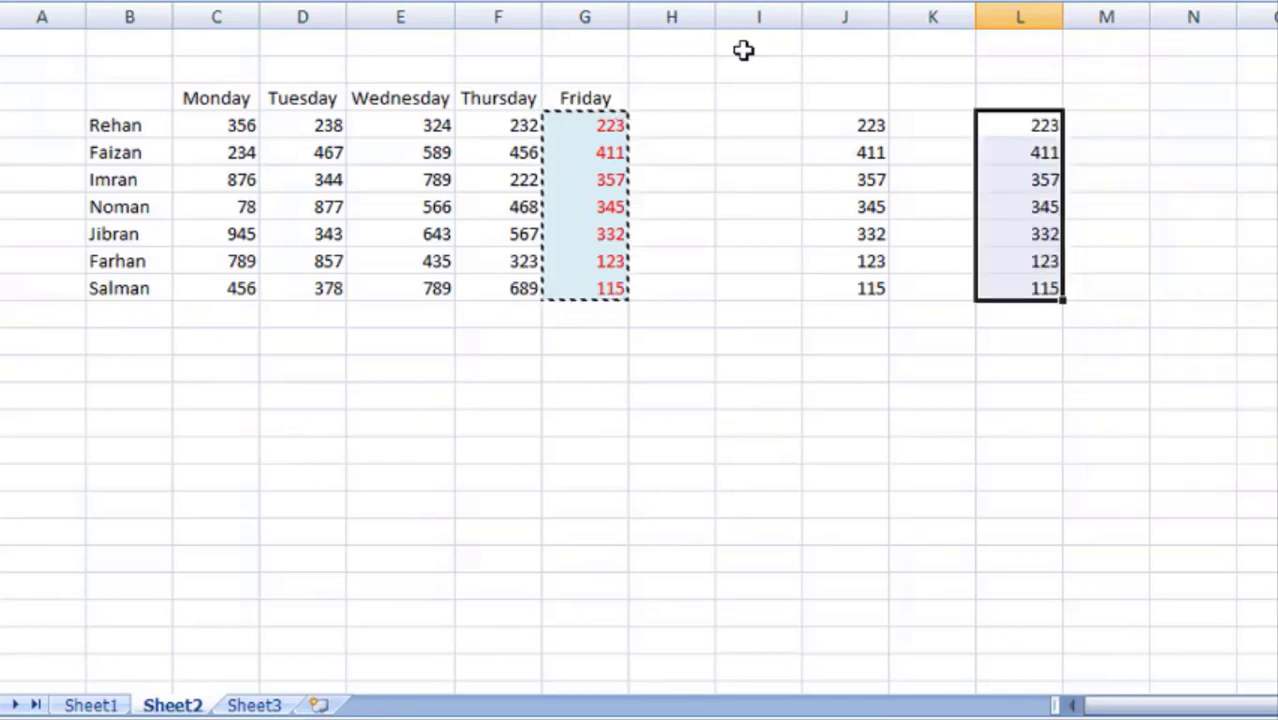
pyautogui.press('Down')
pyautogui.press('Up')
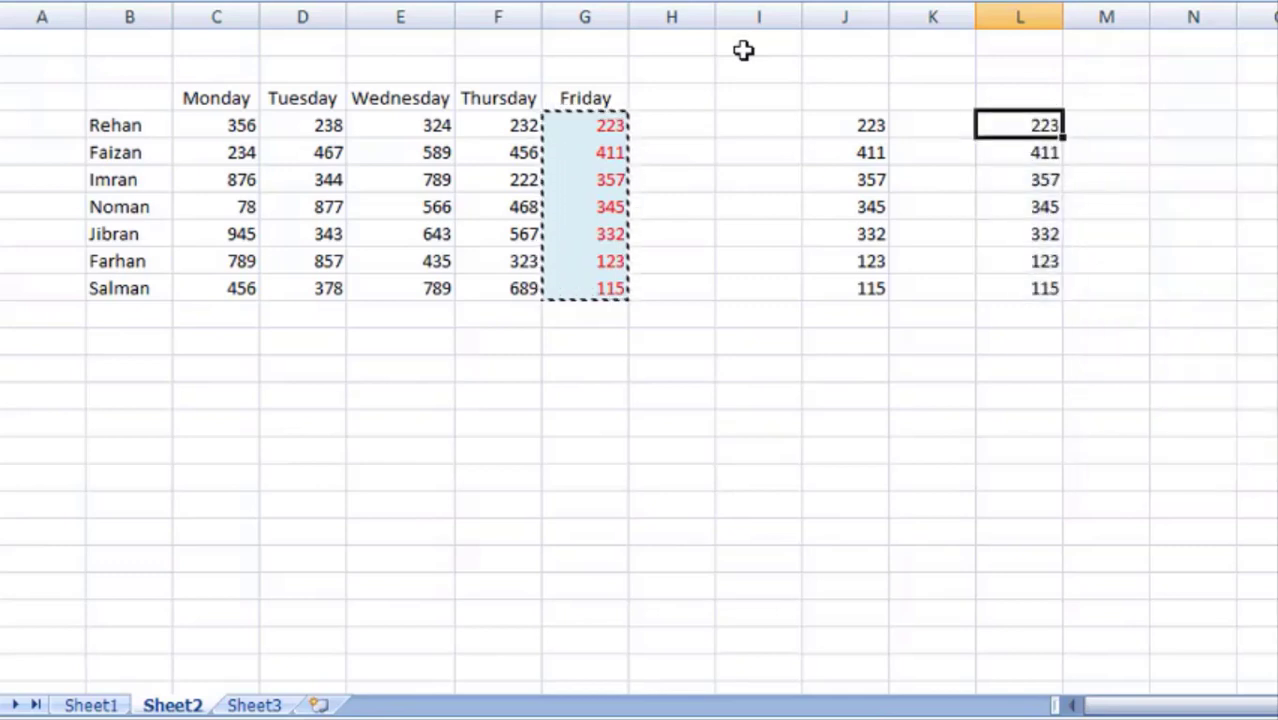
pyautogui.press('Left')
pyautogui.press('Left')
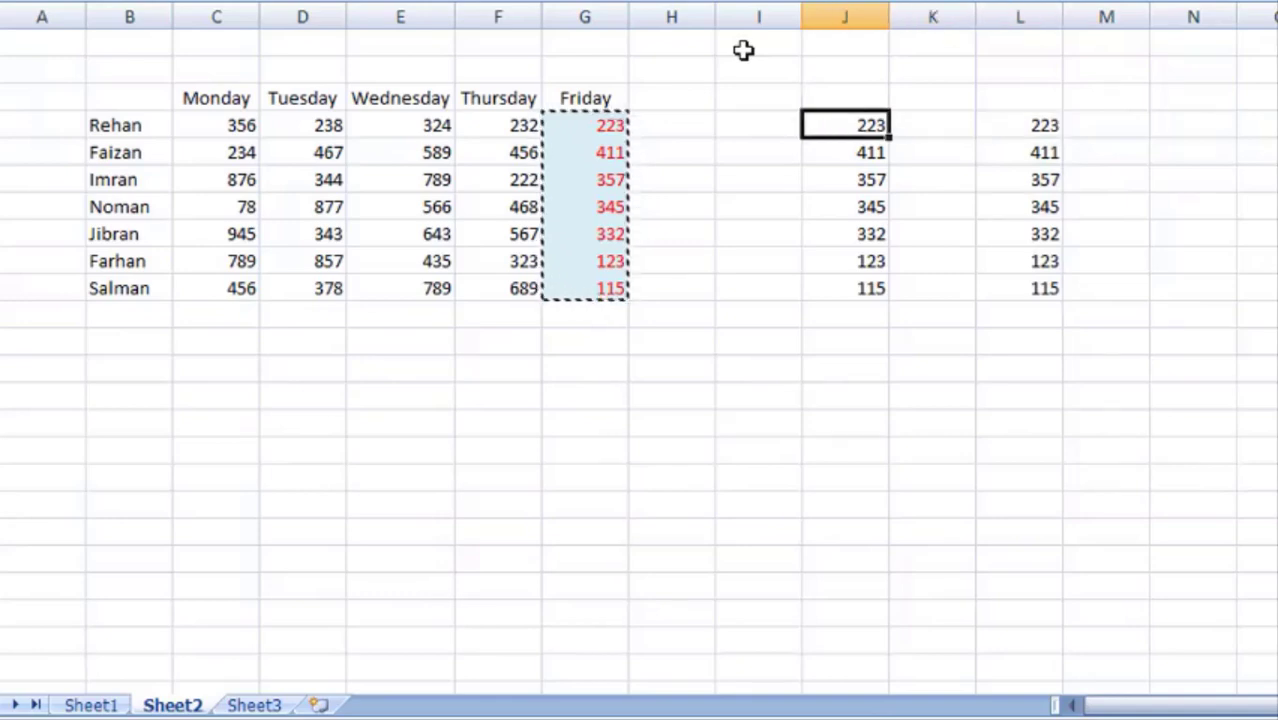
pyautogui.press('Right')
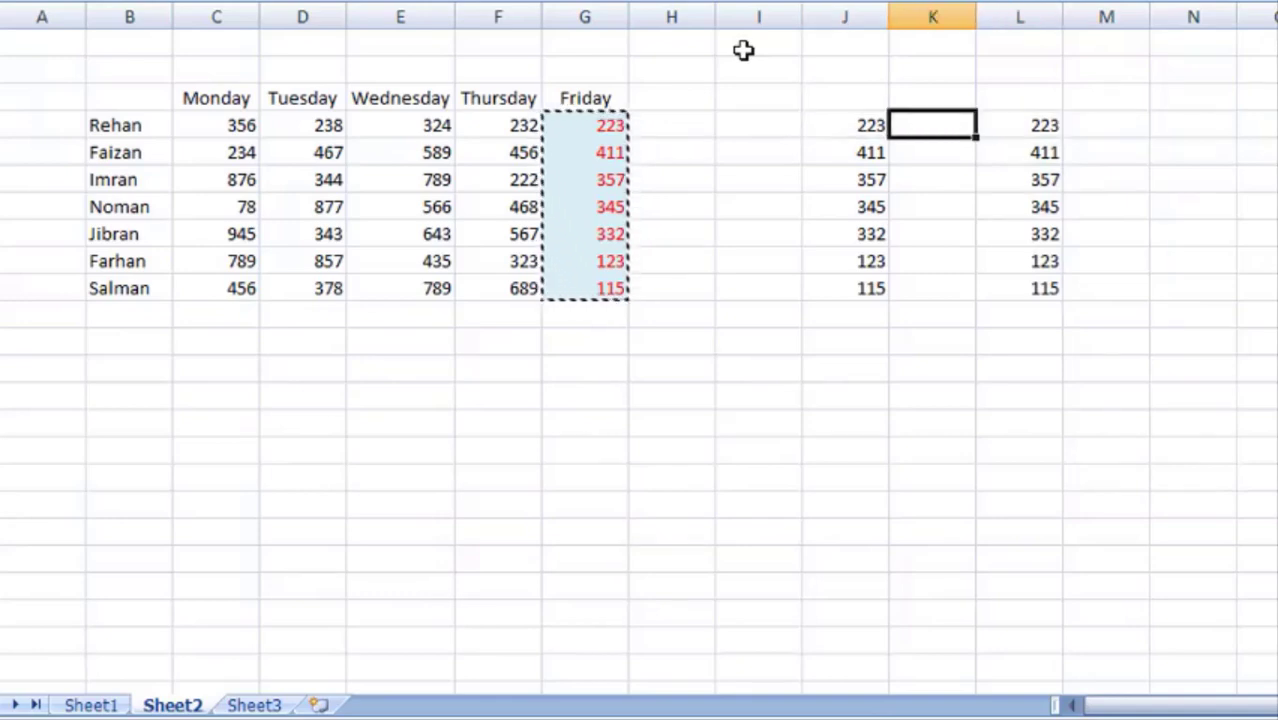
pyautogui.press('Left')
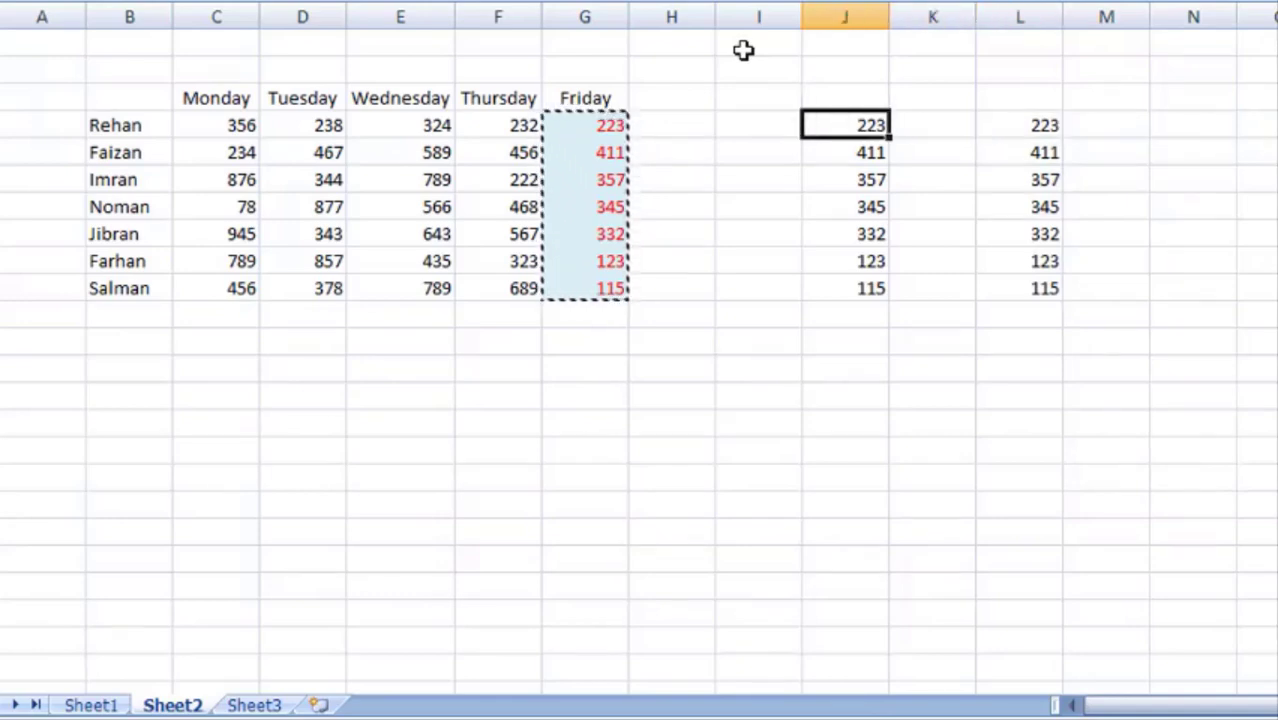
# Reselect the seven formatted Friday numbers in G4:G10 as the copy source
pyautogui.press('Left')
pyautogui.press('Left')
pyautogui.press('Left')
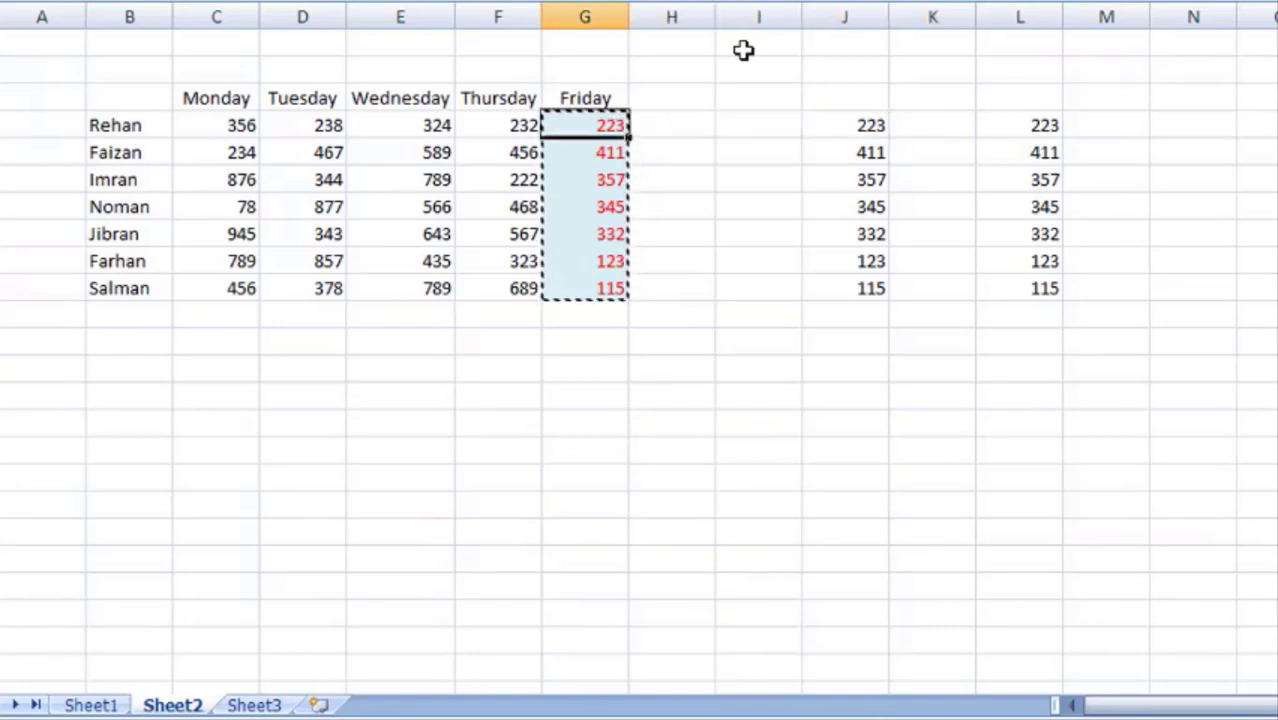
pyautogui.hotkey('shift', 'Down')
pyautogui.hotkey('shift', 'Down')
pyautogui.hotkey('shift', 'Down')
pyautogui.hotkey('shift', 'Down')
pyautogui.hotkey('shift', 'Down')
pyautogui.hotkey('shift', 'Down')
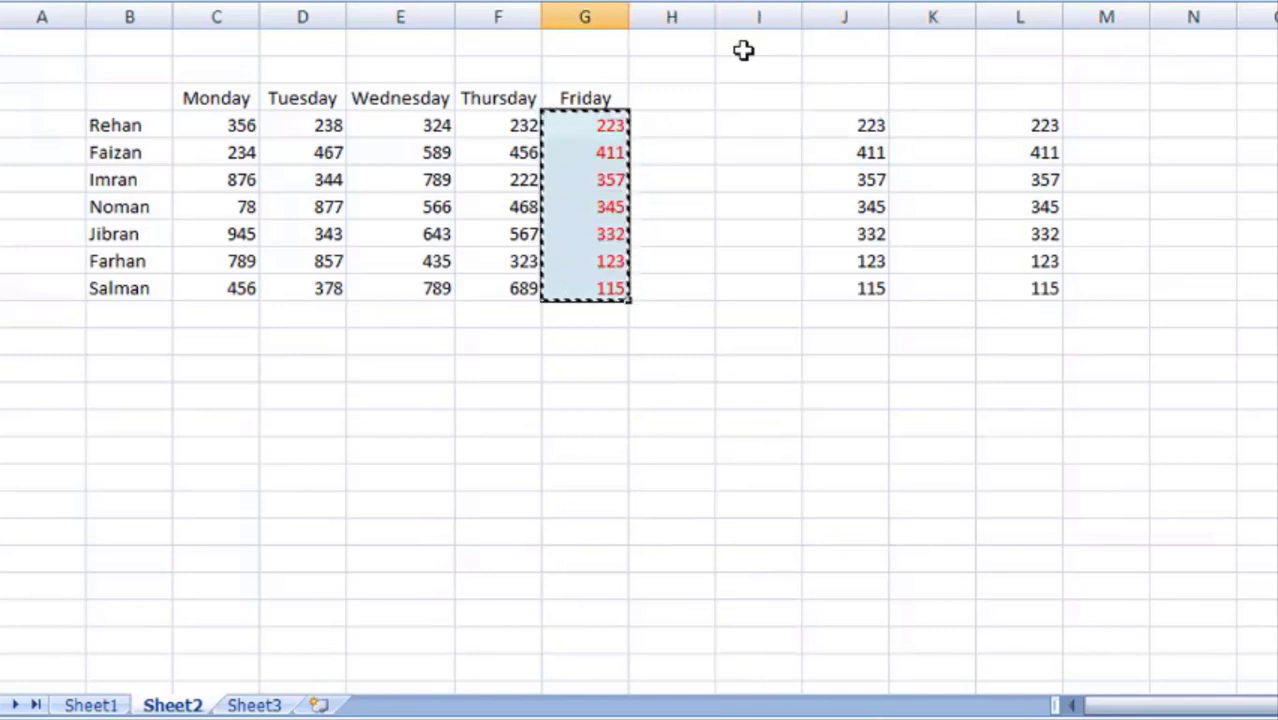
# Paste only the formats of the copied Friday cells onto the seven numbers in J4:J10, using Paste Special
pyautogui.press('Right')
pyautogui.press('Right')
pyautogui.press('Right')
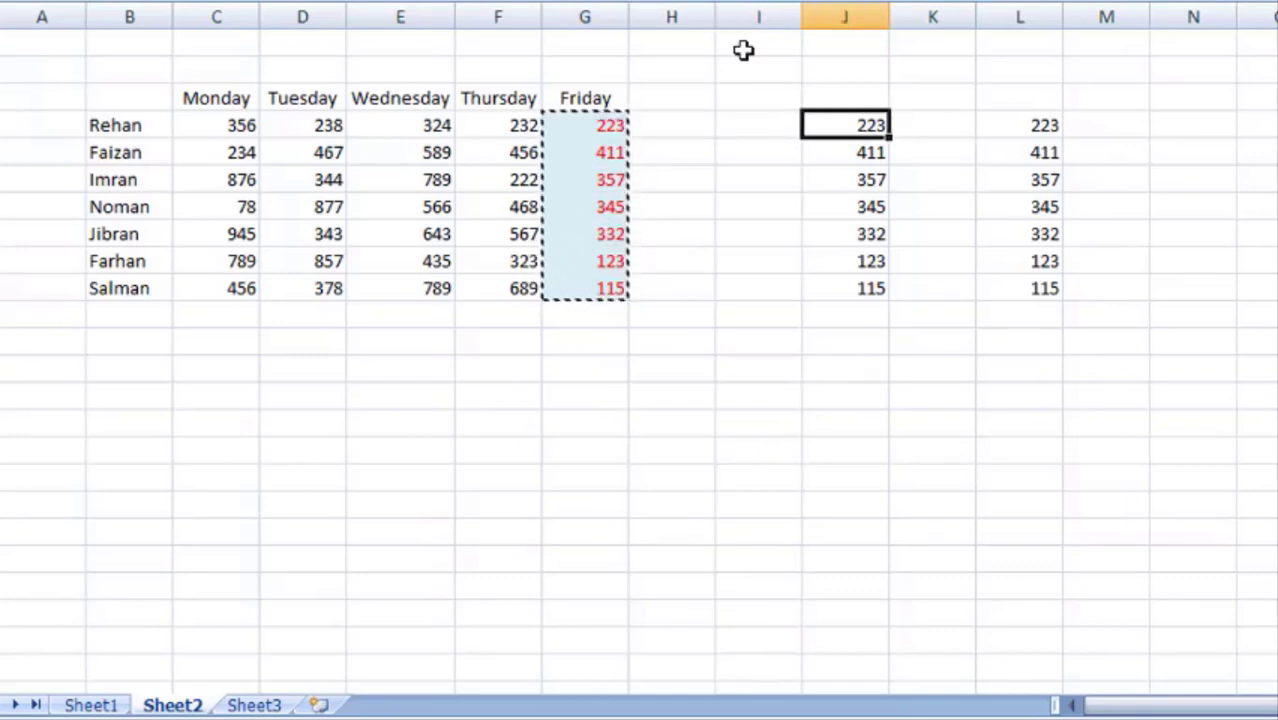
pyautogui.hotkey('shift', 'Down')
pyautogui.hotkey('shift', 'Down')
pyautogui.hotkey('shift', 'Down')
pyautogui.hotkey('shift', 'Down')
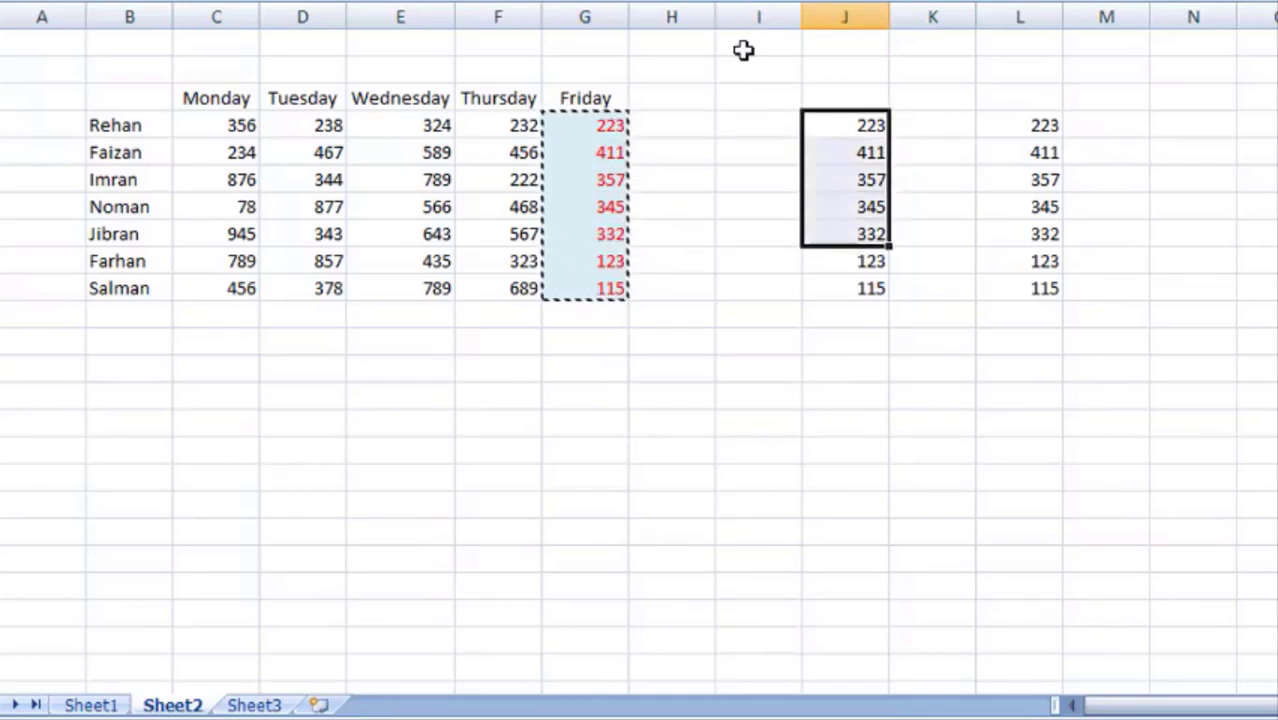
pyautogui.hotkey('shift', 'Down')
pyautogui.hotkey('shift', 'Down')
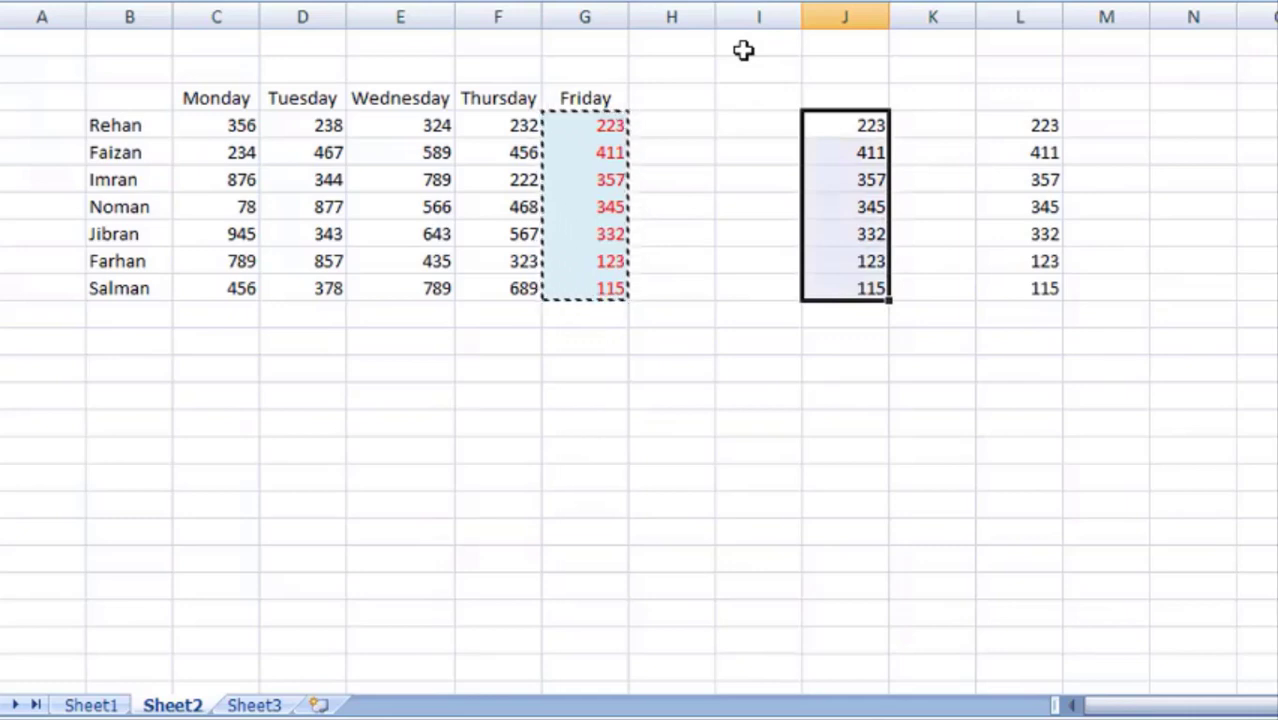
pyautogui.hotkey('ctrl', 'alt', 'v')
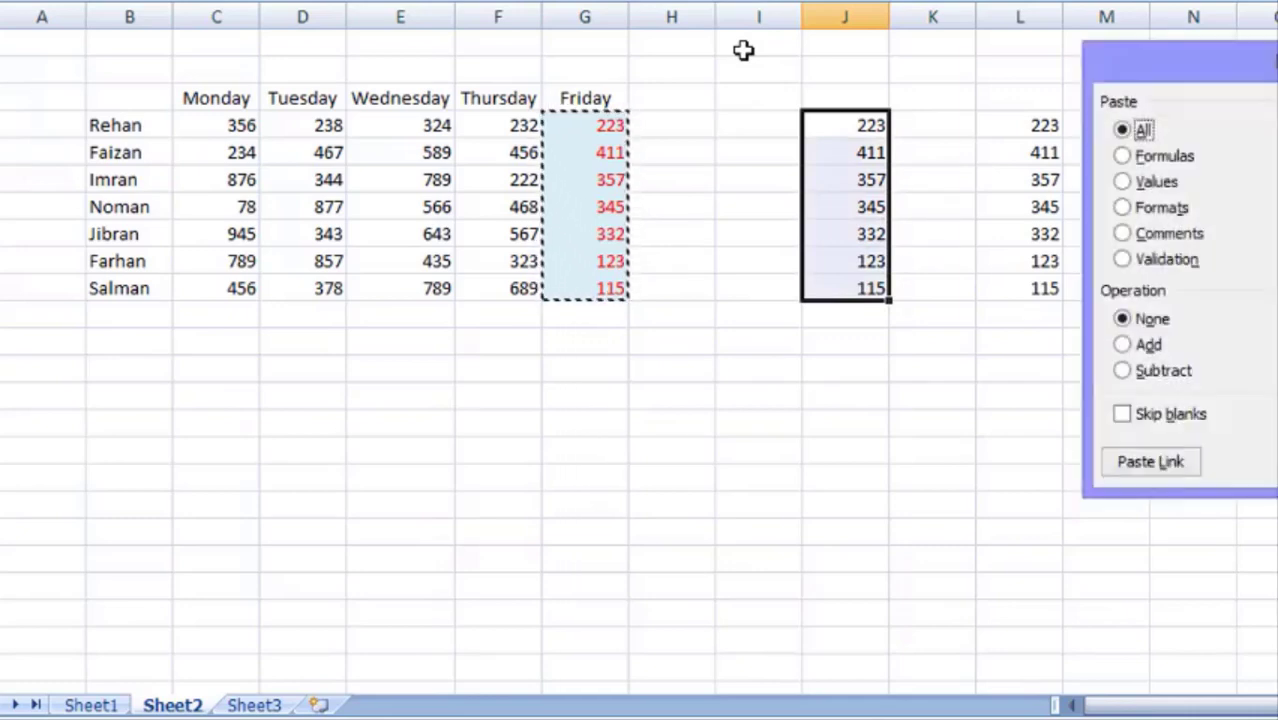
pyautogui.press('t')
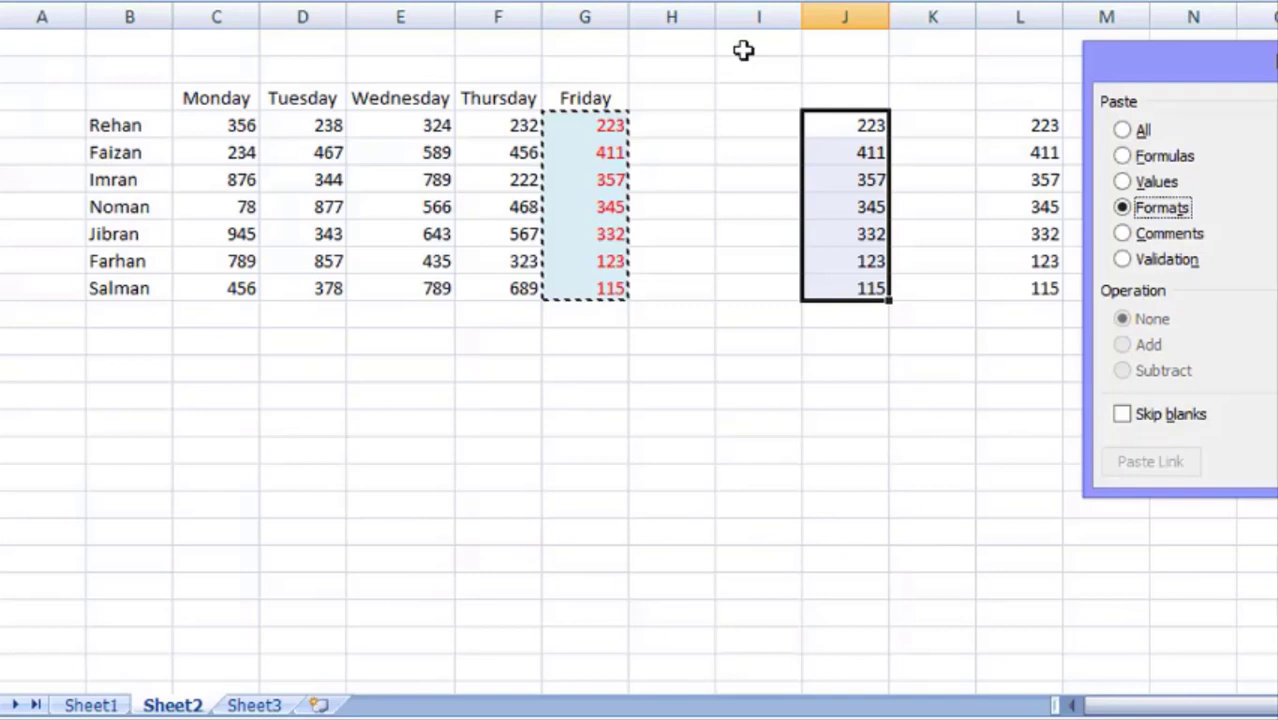
pyautogui.press('Return')
# Examine the formatting in column J cell by cell, down to J10 and back up to J4
pyautogui.press('Return')
pyautogui.press('Return')
pyautogui.press('Return')
pyautogui.press('Return')
pyautogui.press('Return')
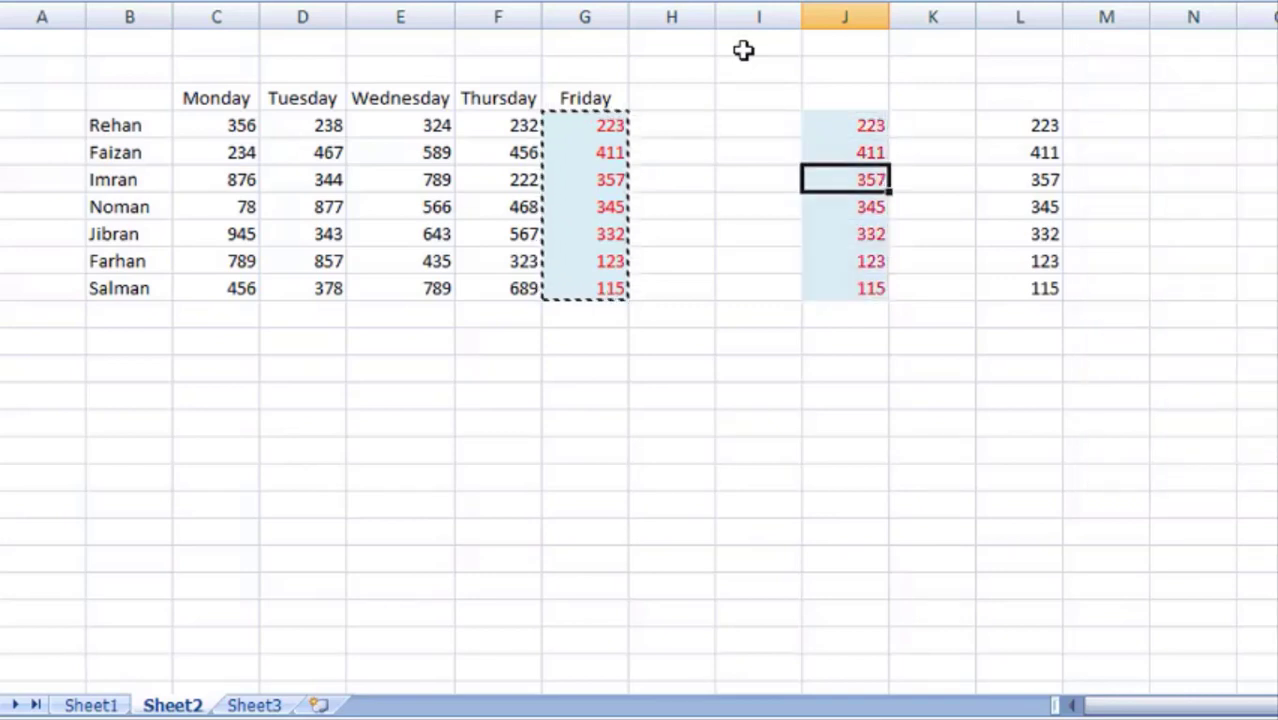
pyautogui.press('Return')
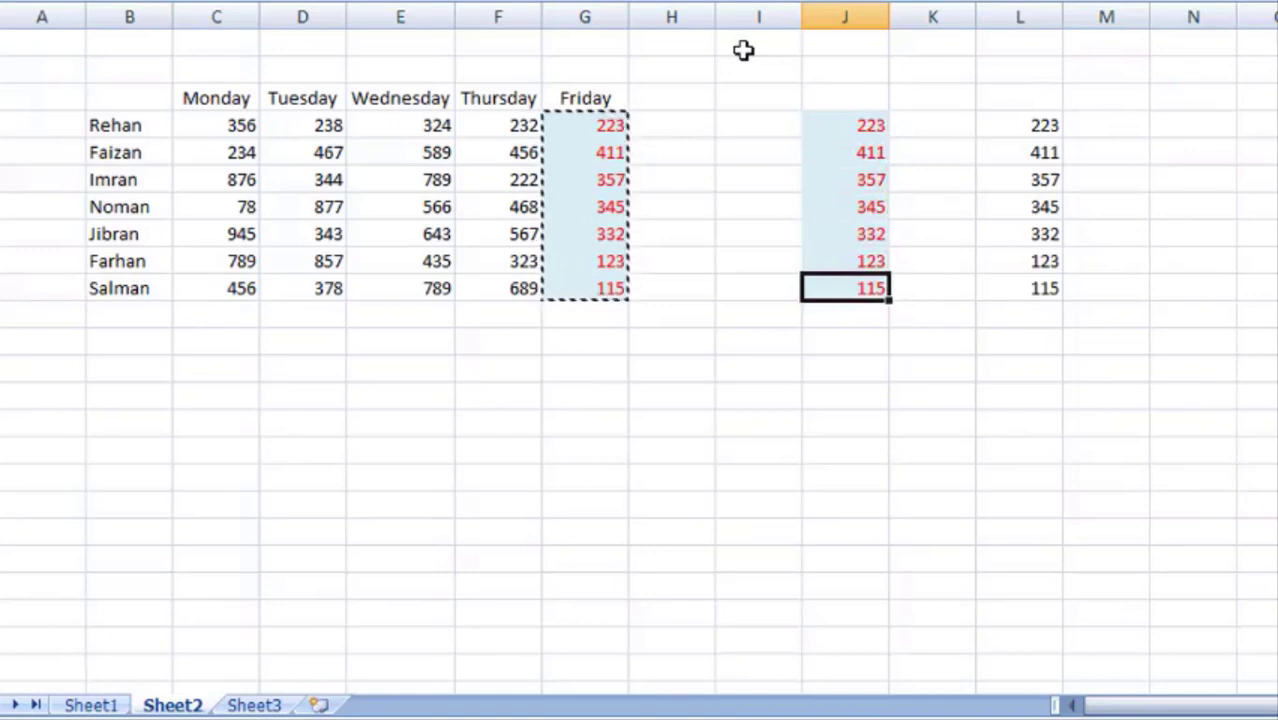
pyautogui.hotkey('shift', 'Return')
pyautogui.hotkey('shift', 'Return')
pyautogui.hotkey('shift', 'Return')
pyautogui.hotkey('shift', 'Return')
pyautogui.hotkey('shift', 'Return')
pyautogui.hotkey('shift', 'Return')
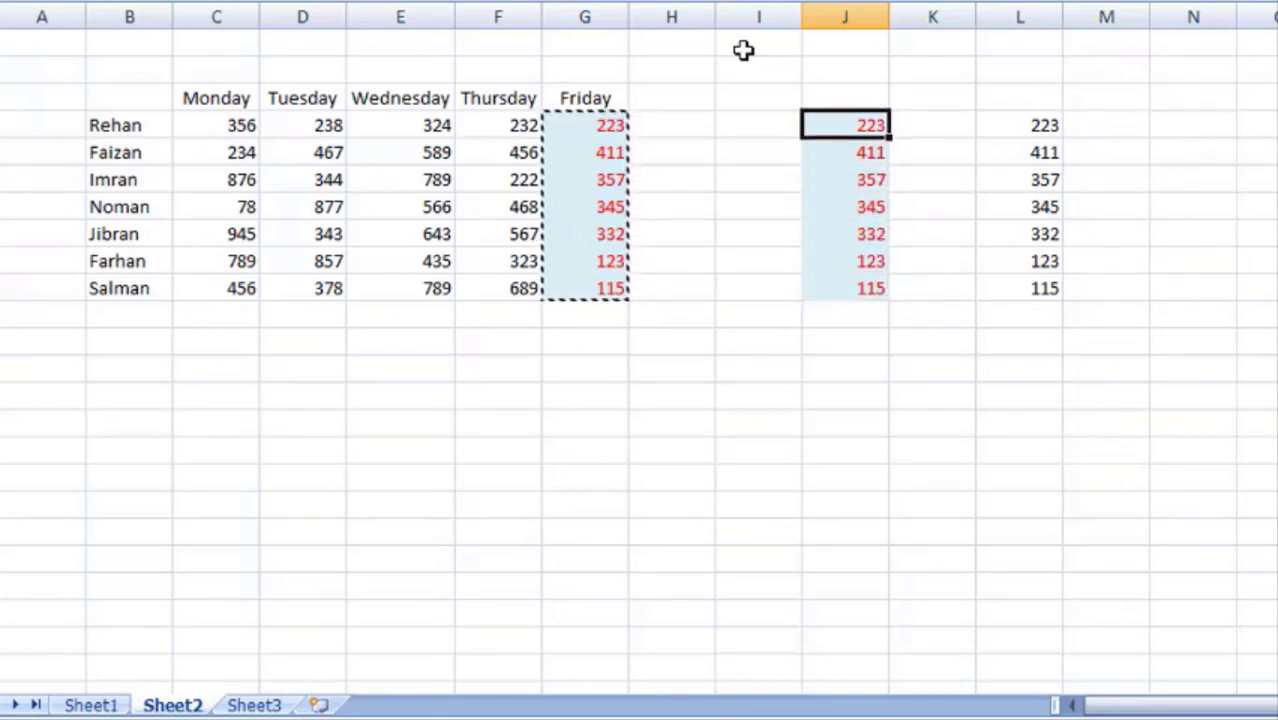
pyautogui.press('Left')
pyautogui.press('Left')
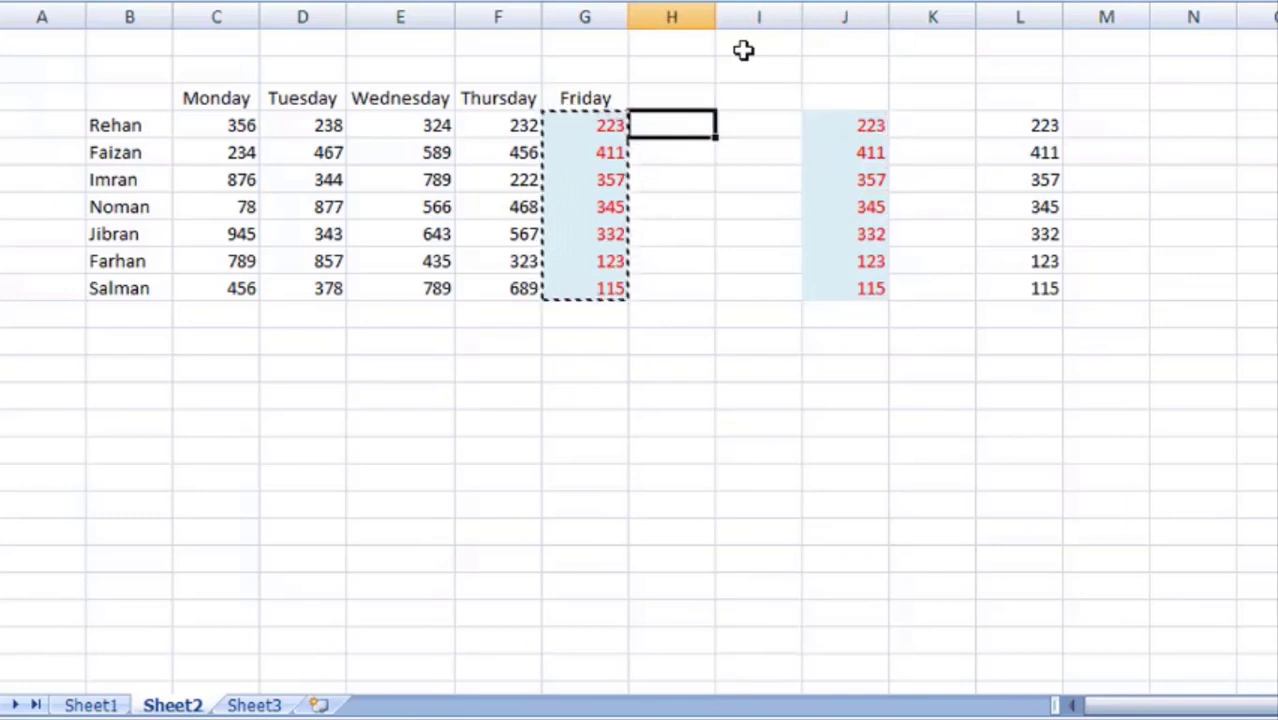
# Check the shortcut list on Sheet1 and cancel the pending copy back on Sheet2
pyautogui.hotkey('ctrl', 'pageup')
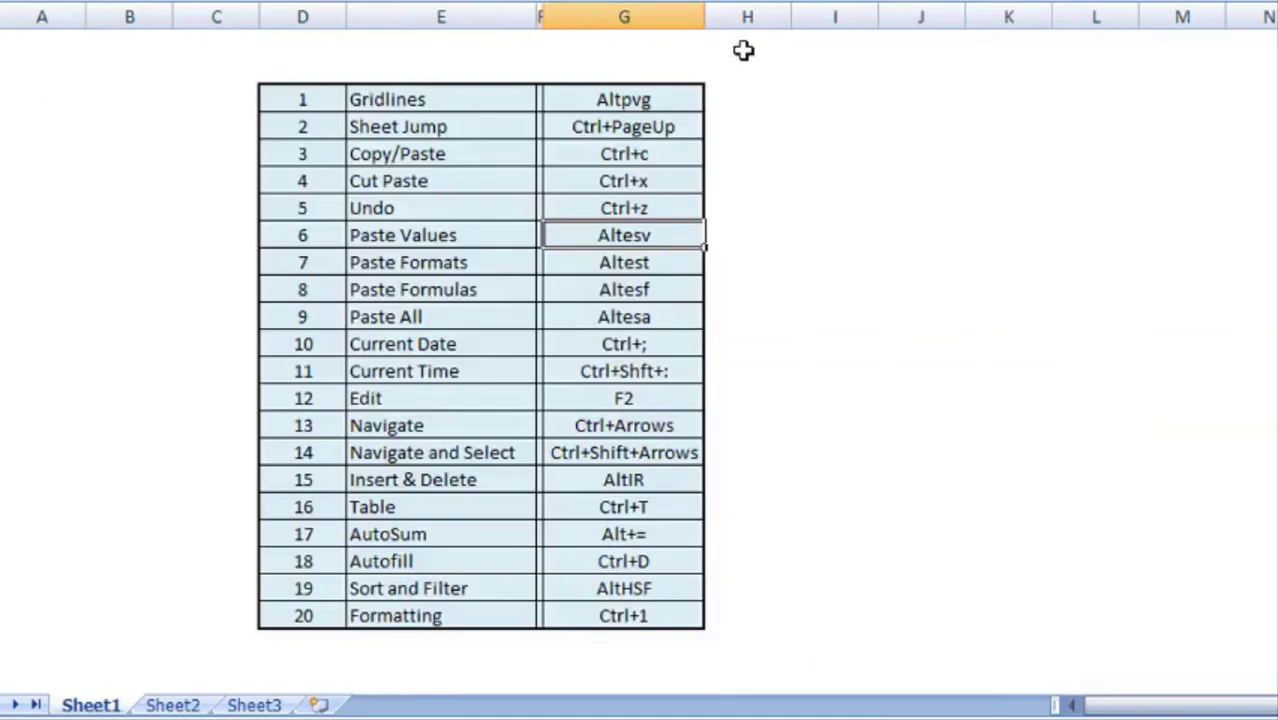
pyautogui.hotkey('ctrl', 'pagedown')
pyautogui.press('Left')
pyautogui.press('Left')
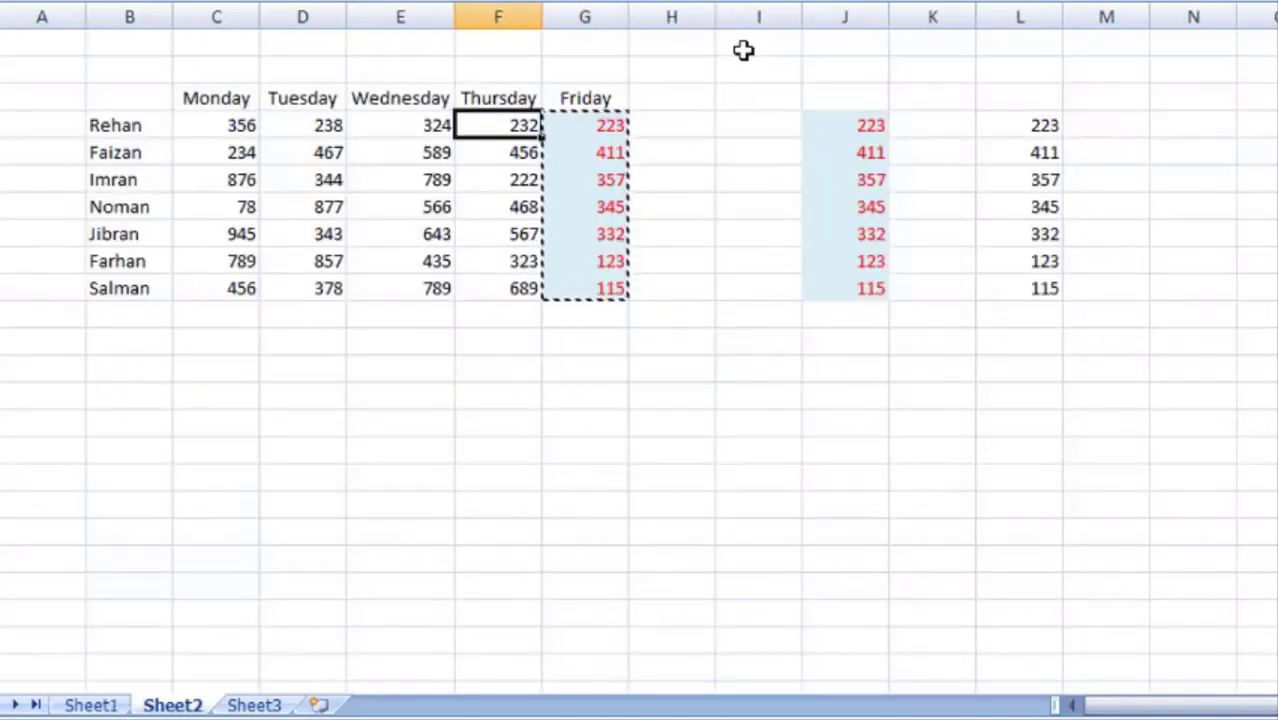
pyautogui.press('Right')
pyautogui.press('Right')
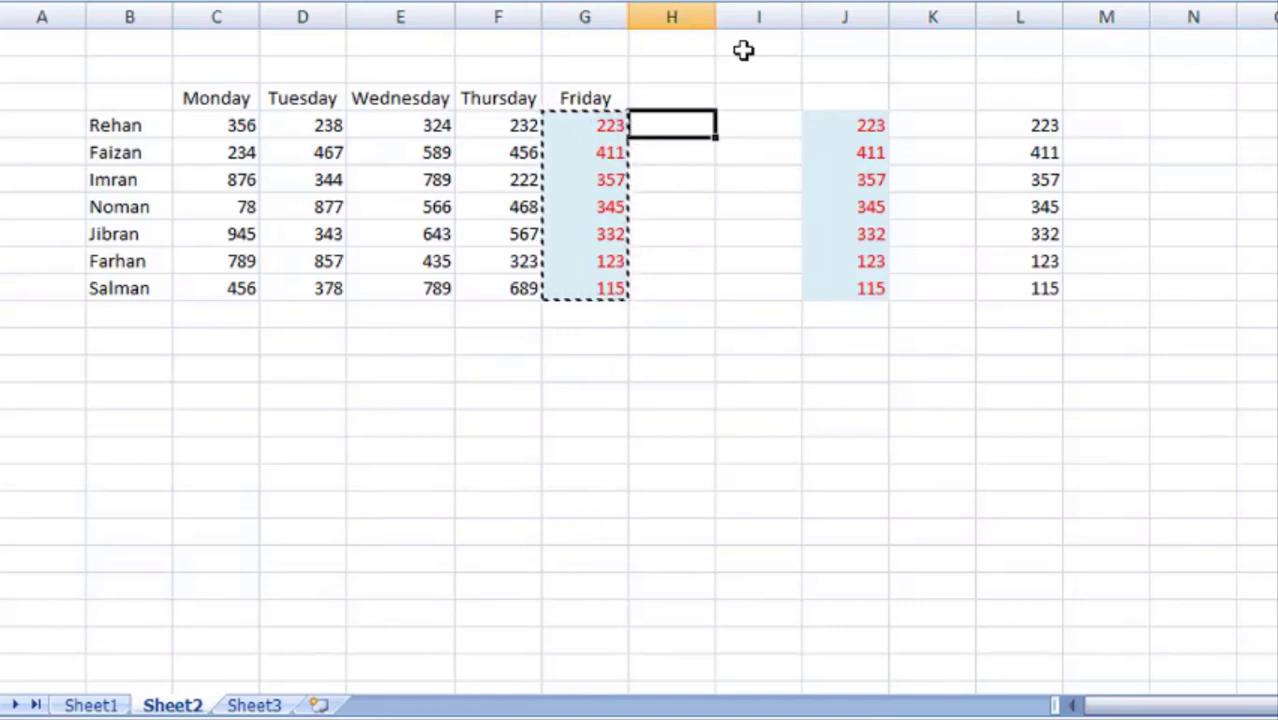
pyautogui.press('Escape')
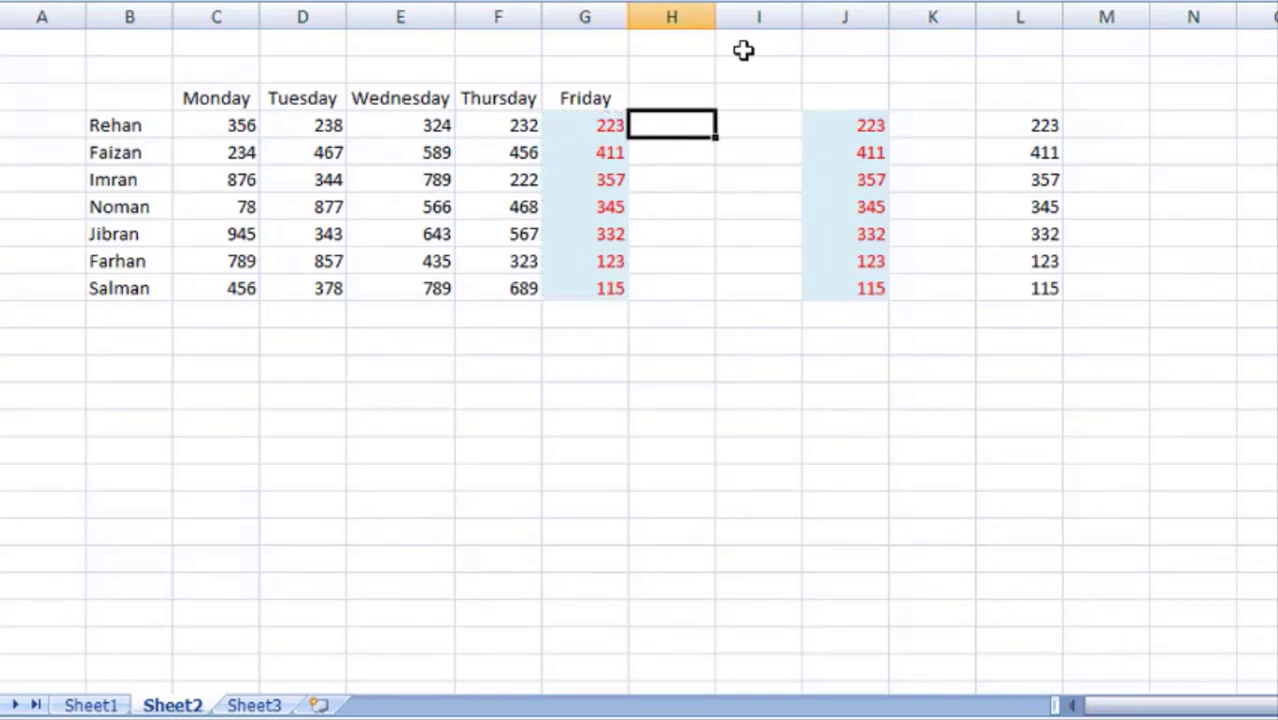
# Select the empty cell C11 directly beneath the Monday numbers on Sheet2
pyautogui.press('Down')
pyautogui.press('Down')
pyautogui.press('Down')
pyautogui.press('Down')
pyautogui.press('Down')
pyautogui.press('Down')
pyautogui.press('Down')
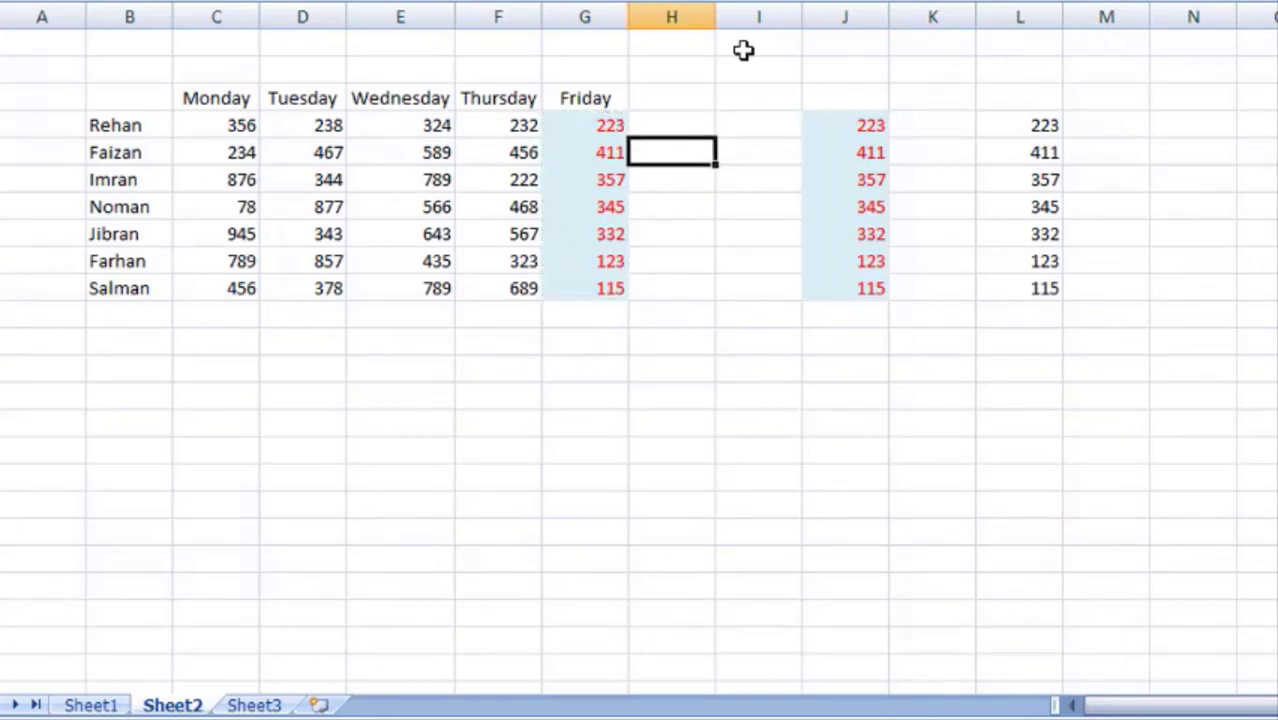
pyautogui.press('Left')
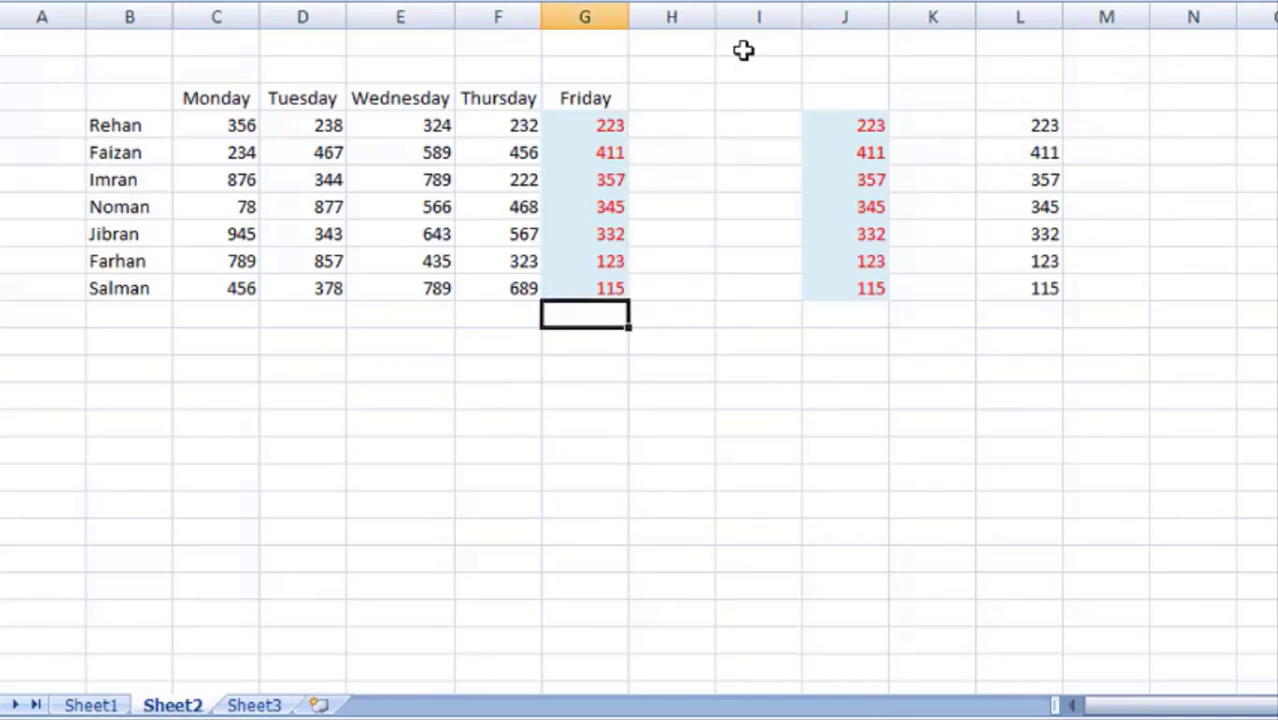
pyautogui.press('Left')
pyautogui.press('Left')
pyautogui.press('Left')
pyautogui.press('Left')
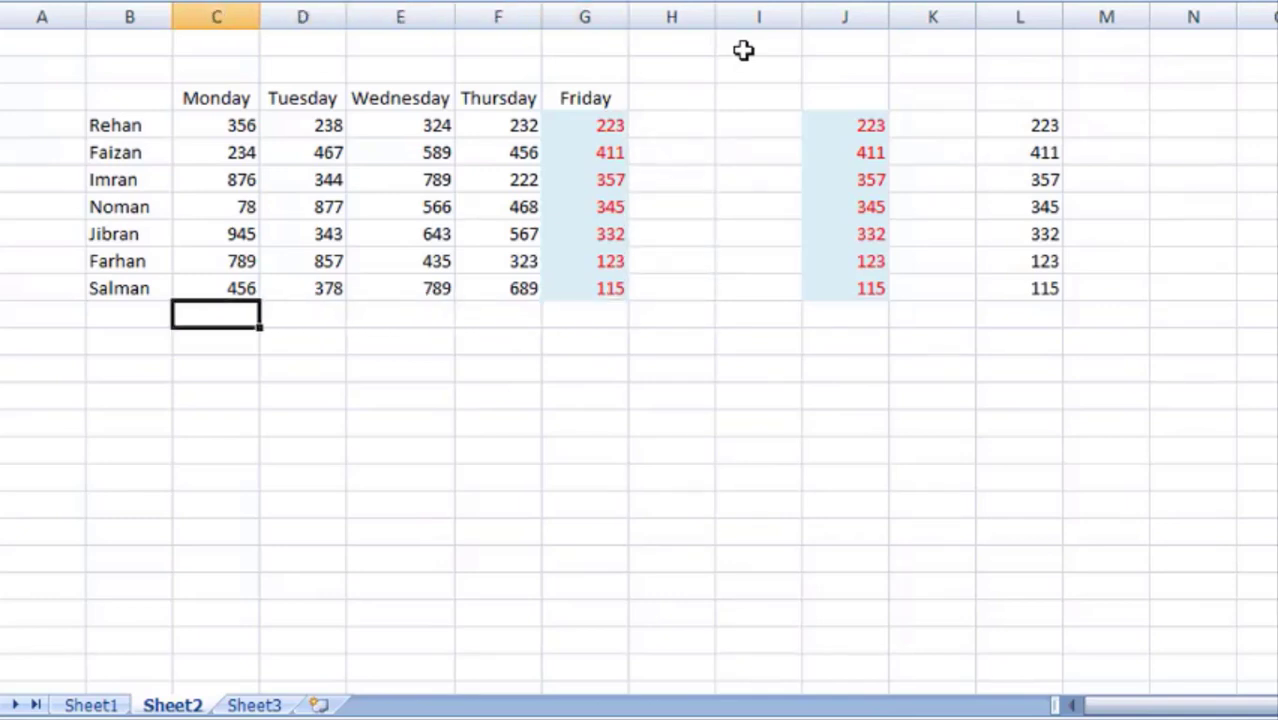
# Try the plain range formula =C4:C10 in C11 without a function, and clear the cell
pyautogui.write('=')
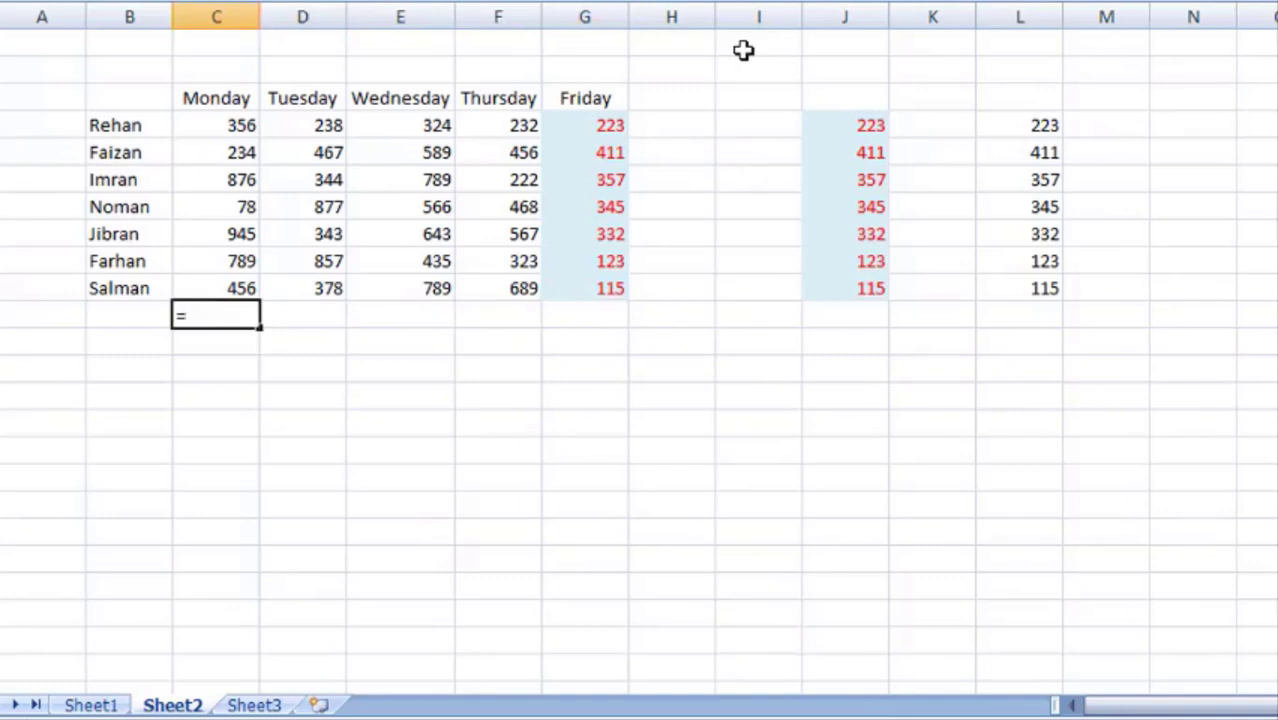
pyautogui.press('Up')
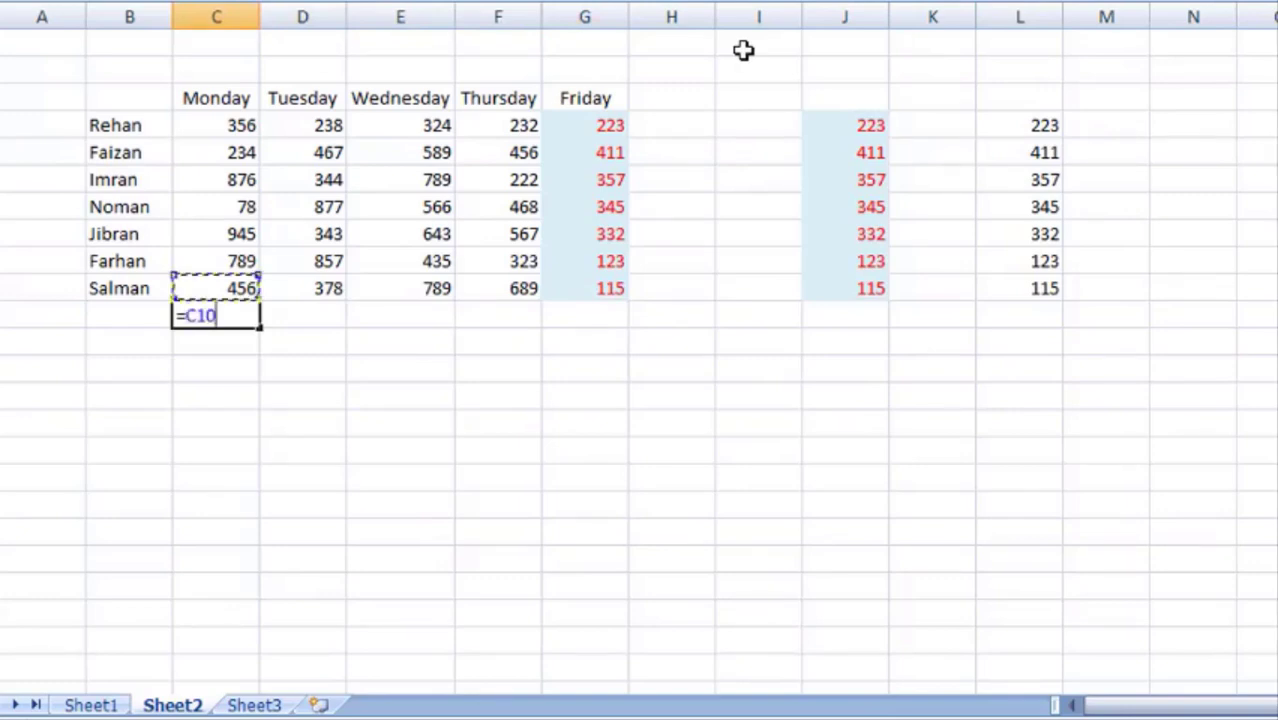
pyautogui.hotkey('shift', 'Up')
pyautogui.hotkey('shift', 'Up')
pyautogui.hotkey('shift', 'Up')
pyautogui.hotkey('shift', 'Up')
pyautogui.hotkey('shift', 'Up')
pyautogui.hotkey('shift', 'Up')
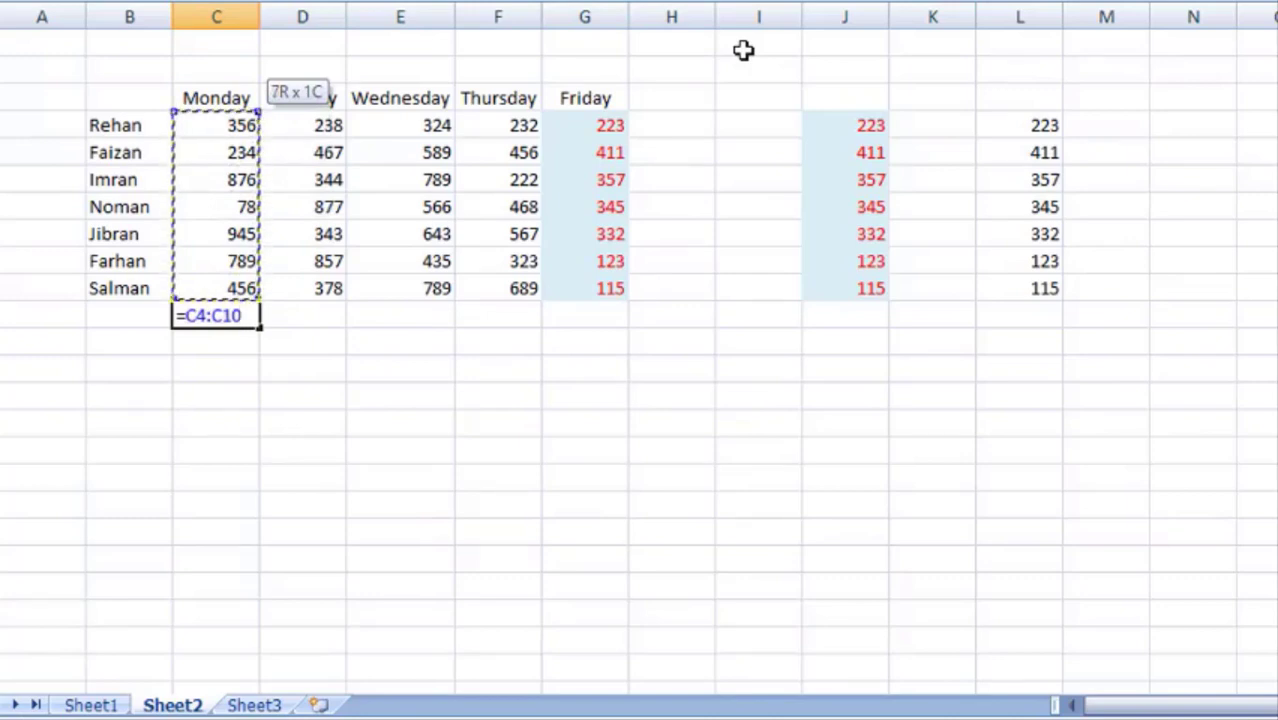
pyautogui.press('Return')
pyautogui.press('Up')
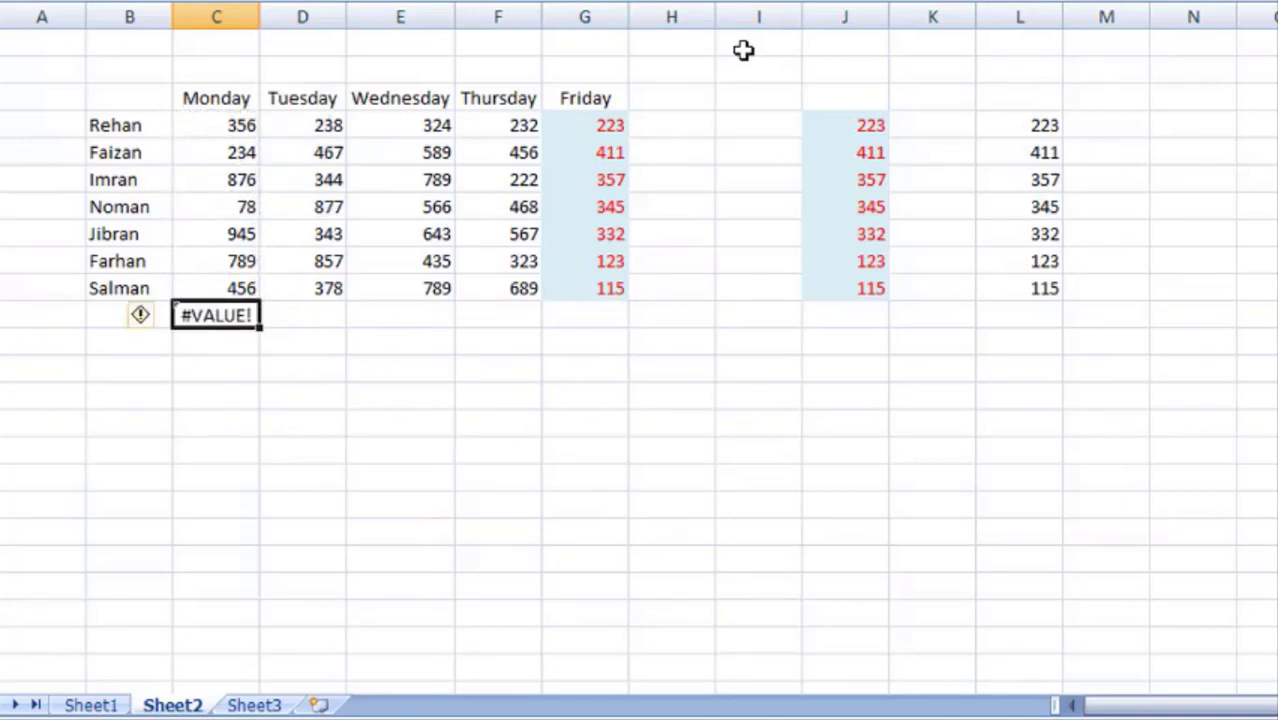
pyautogui.press('Left')
pyautogui.press('Right')
pyautogui.press('Delete')
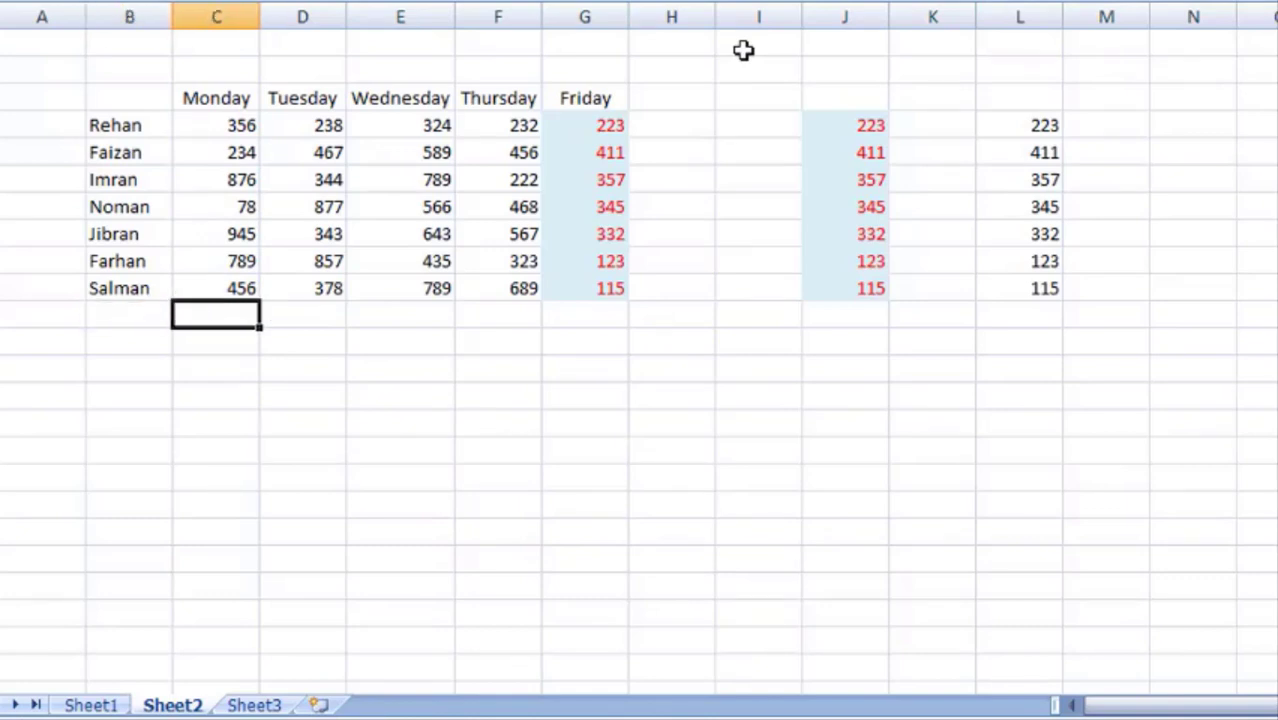
# Total the Monday numbers in C11 with the formula =SUM(C4:C10)
pyautogui.write('=su')
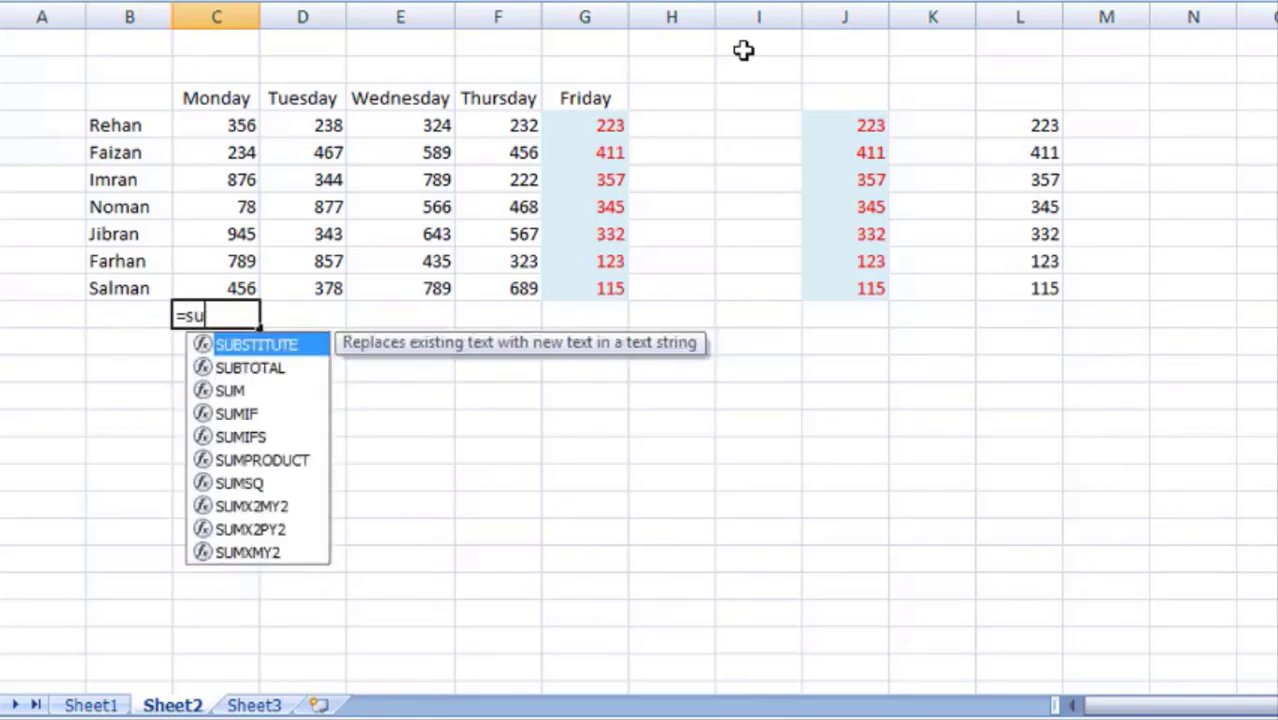
pyautogui.write('m(')
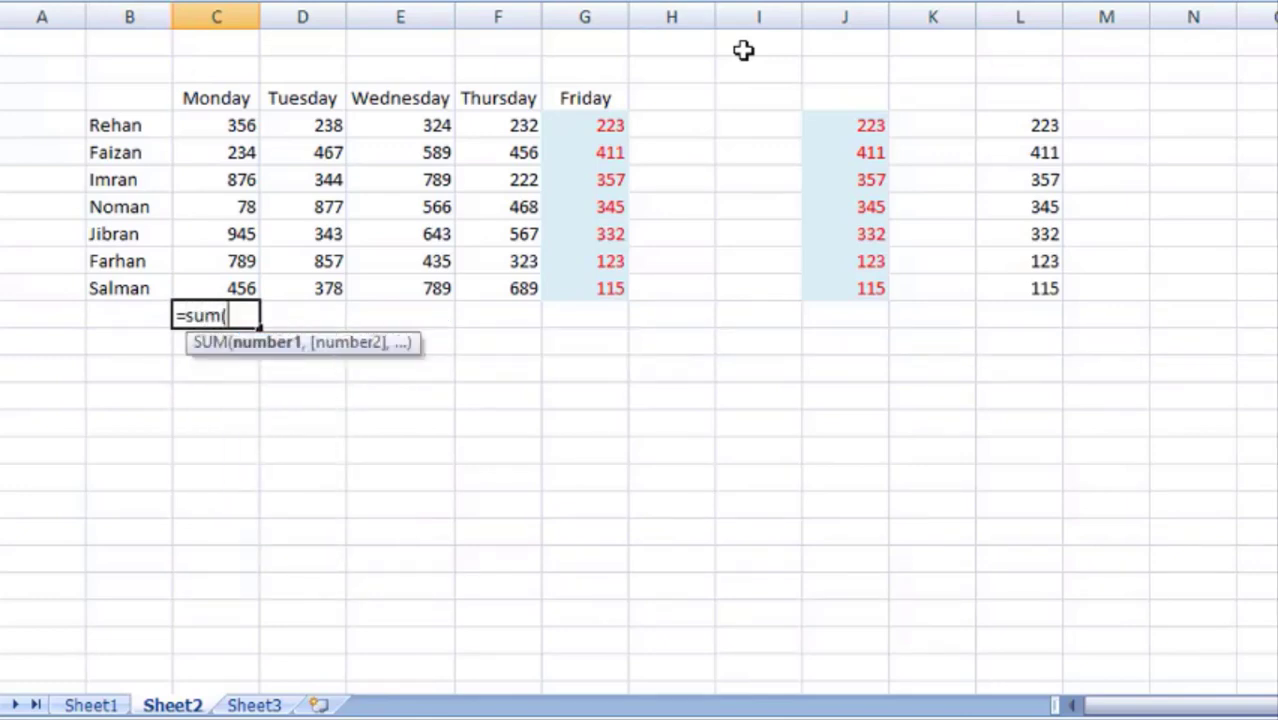
pyautogui.press('Up')
pyautogui.hotkey('shift', 'Up')
pyautogui.hotkey('shift', 'Up')
pyautogui.hotkey('shift', 'Up')
pyautogui.hotkey('shift', 'Up')
pyautogui.hotkey('shift', 'Up')
pyautogui.hotkey('shift', 'Up')
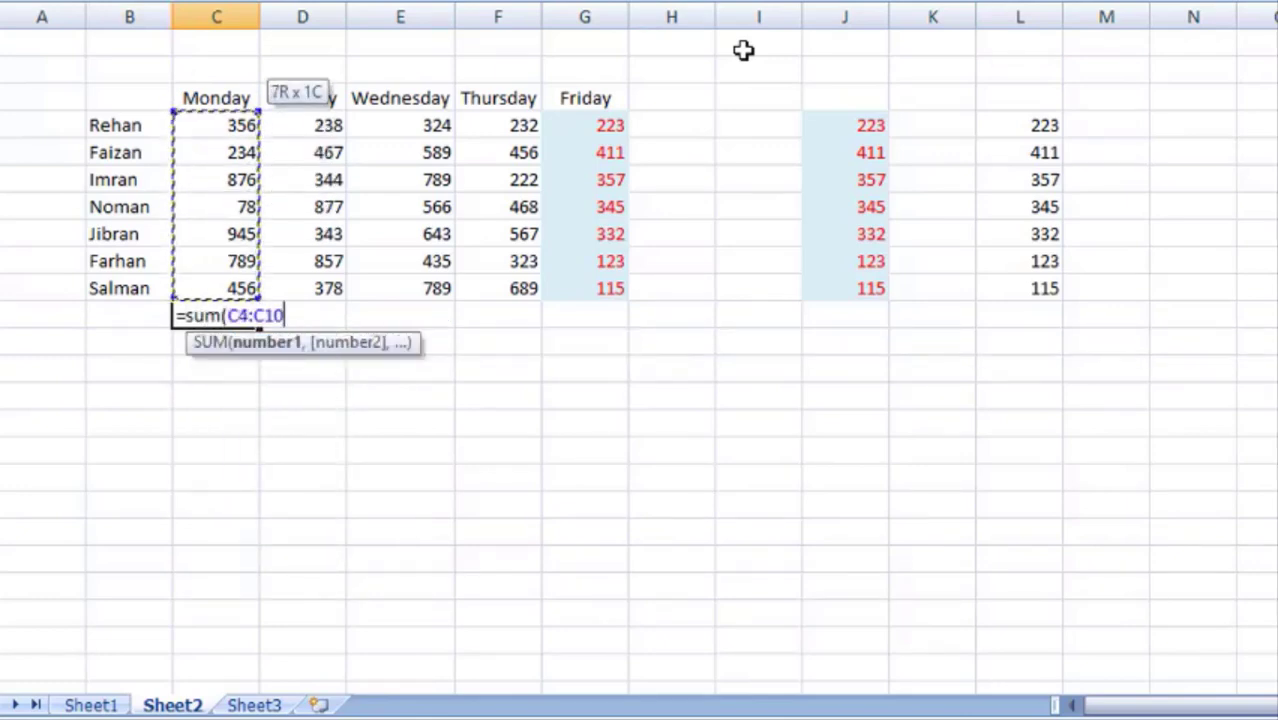
pyautogui.press('Return')
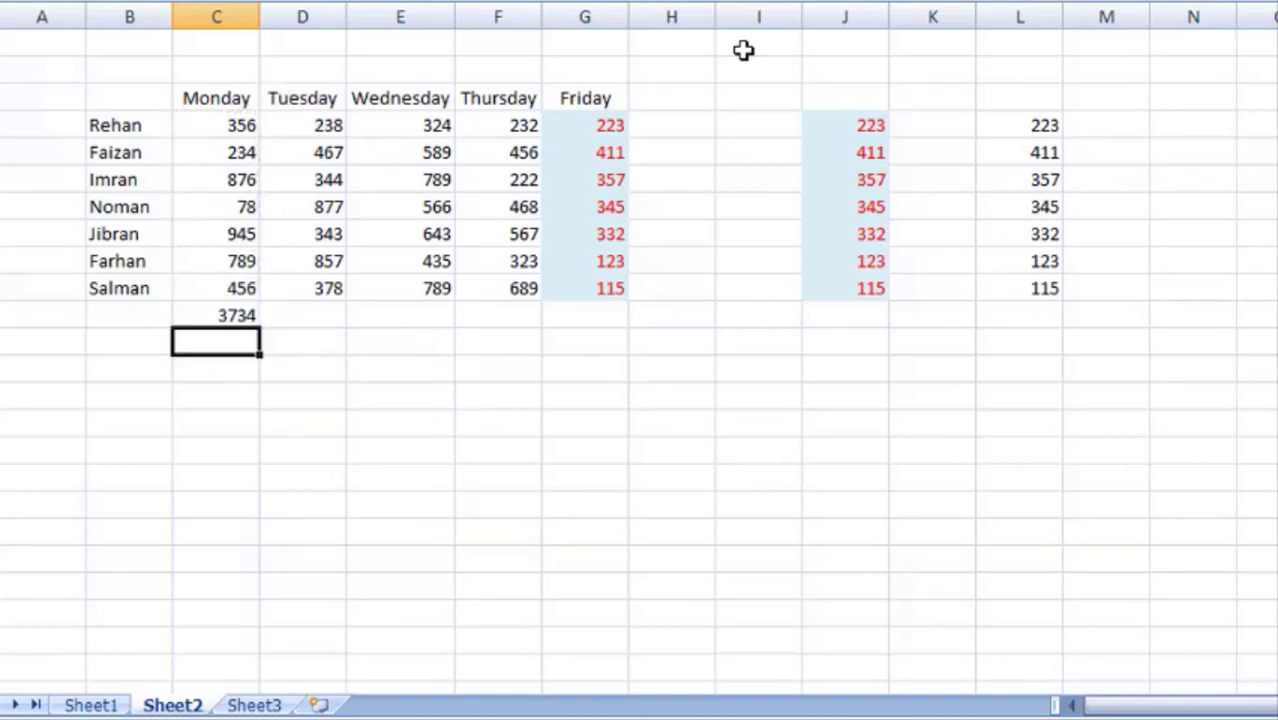
# Copy the Monday total in C11 and paste only its formula into D11 under Tuesday, using Paste Special
pyautogui.press('Down')
pyautogui.press('Down')
pyautogui.press('Up')
pyautogui.press('Up')
pyautogui.press('Up')
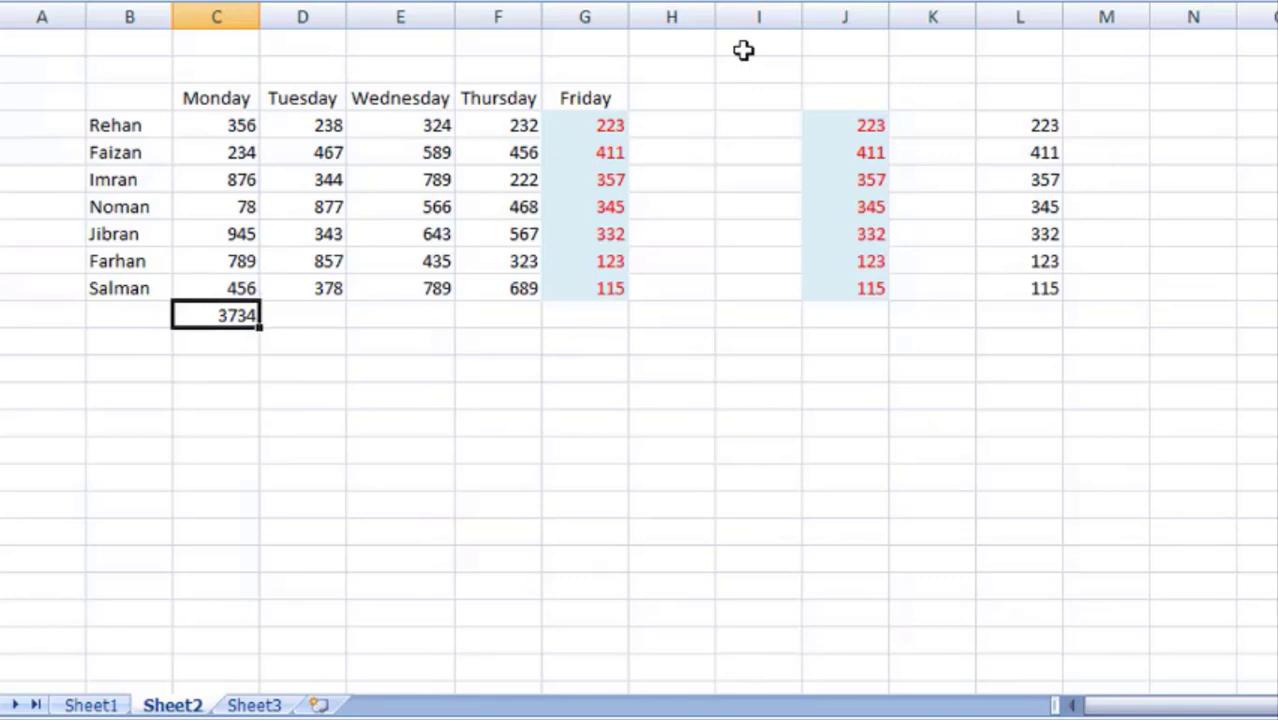
pyautogui.hotkey('ctrl', 'c')
pyautogui.press('Right')
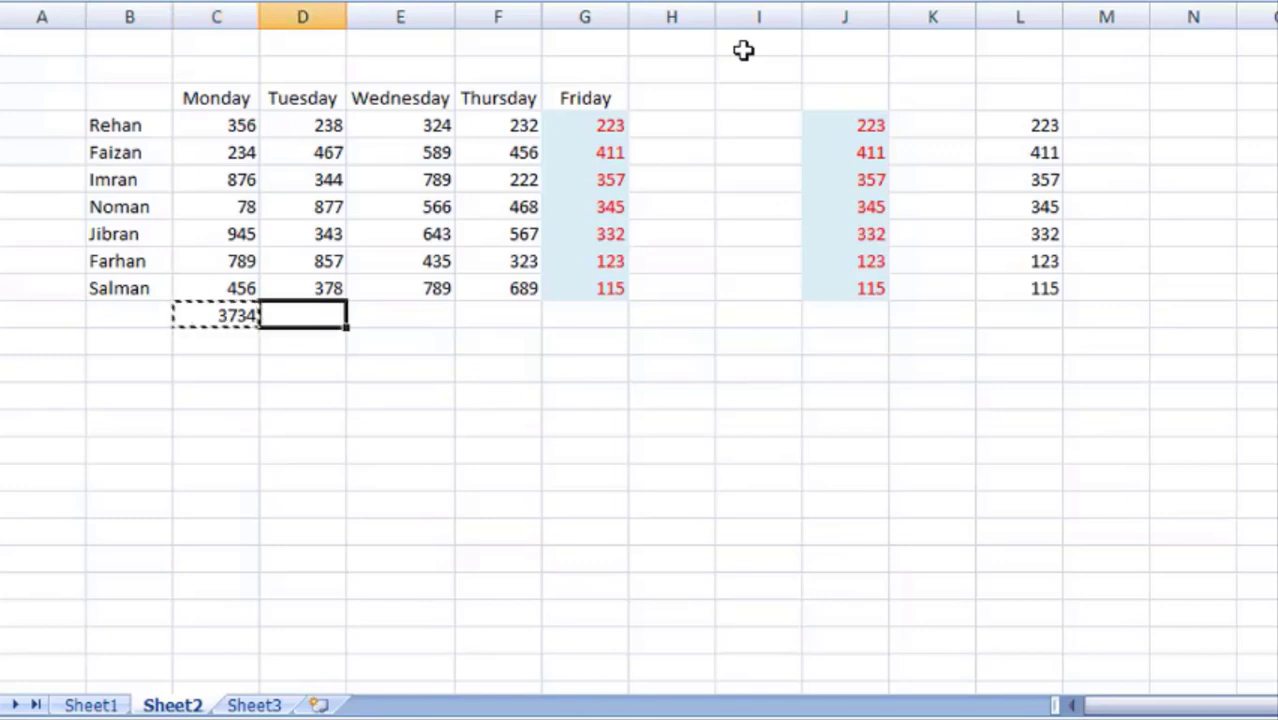
pyautogui.hotkey('ctrl', 'alt', 'v')
pyautogui.press('f')
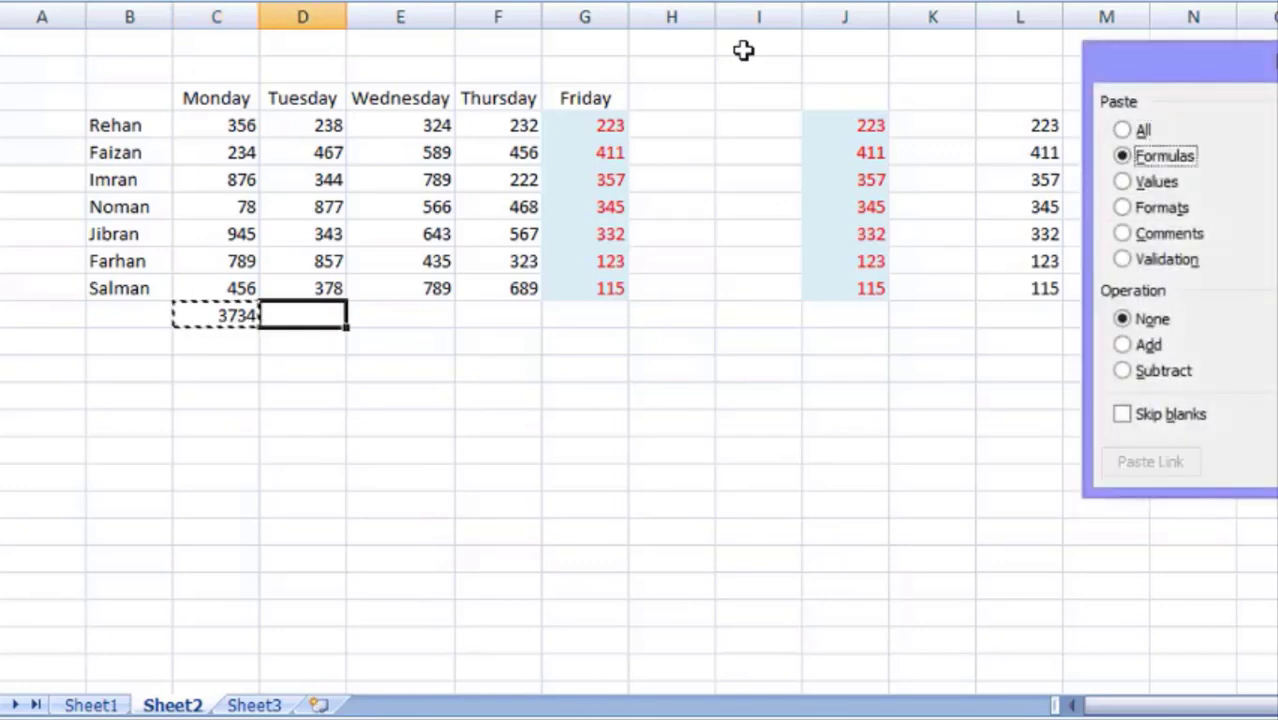
pyautogui.press('Return')
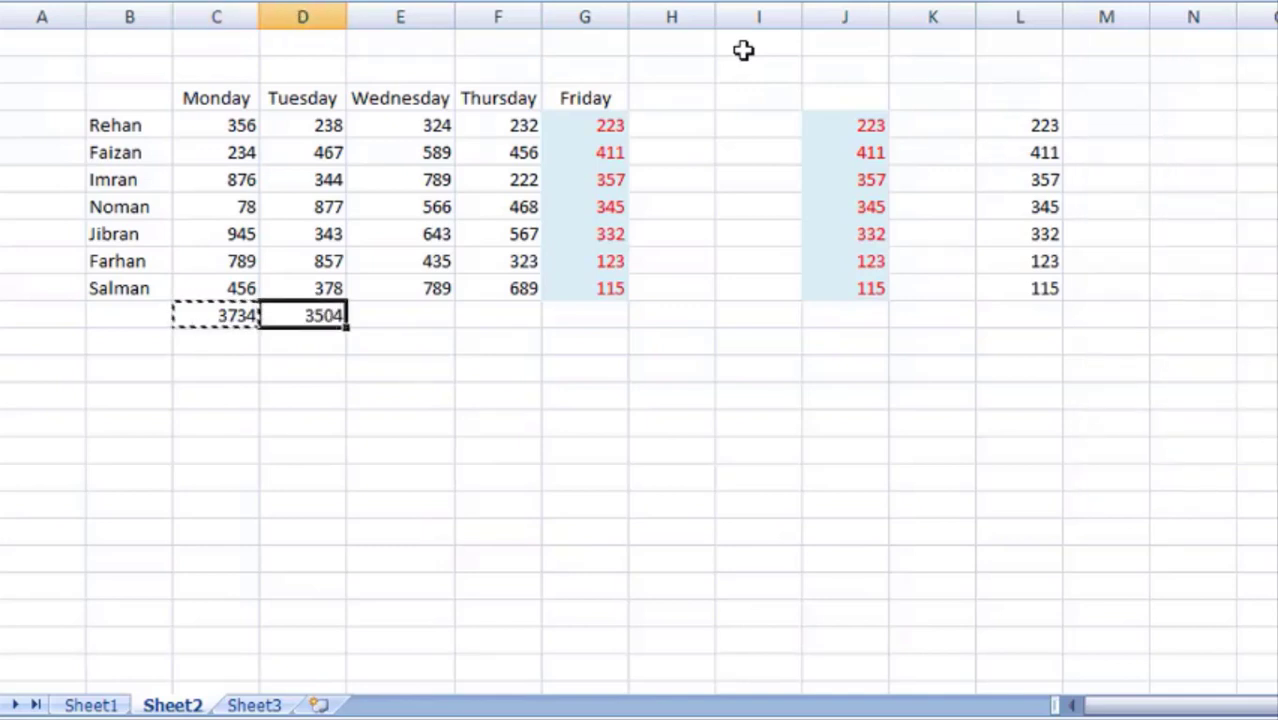
# Paste only the formula of the copied Monday total into E11 under Wednesday, using Paste Special
pyautogui.press('Right')
pyautogui.press('Left')
pyautogui.press('Left')
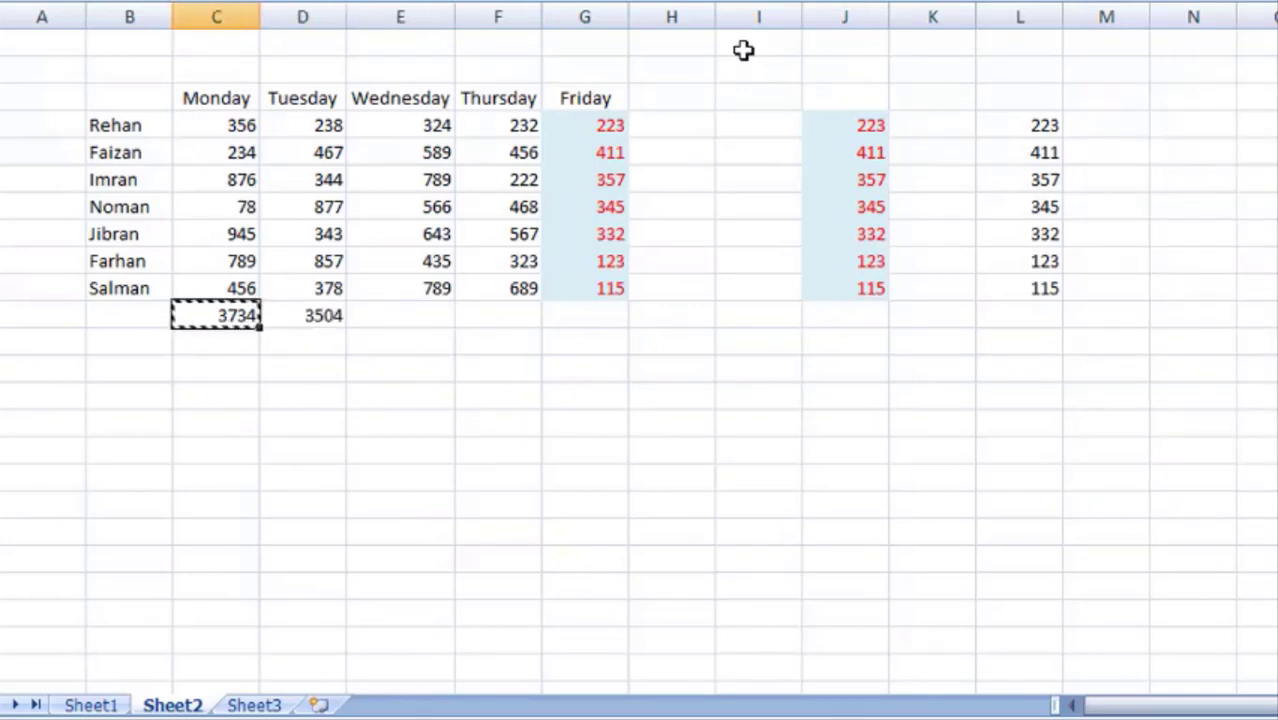
pyautogui.press('Right')
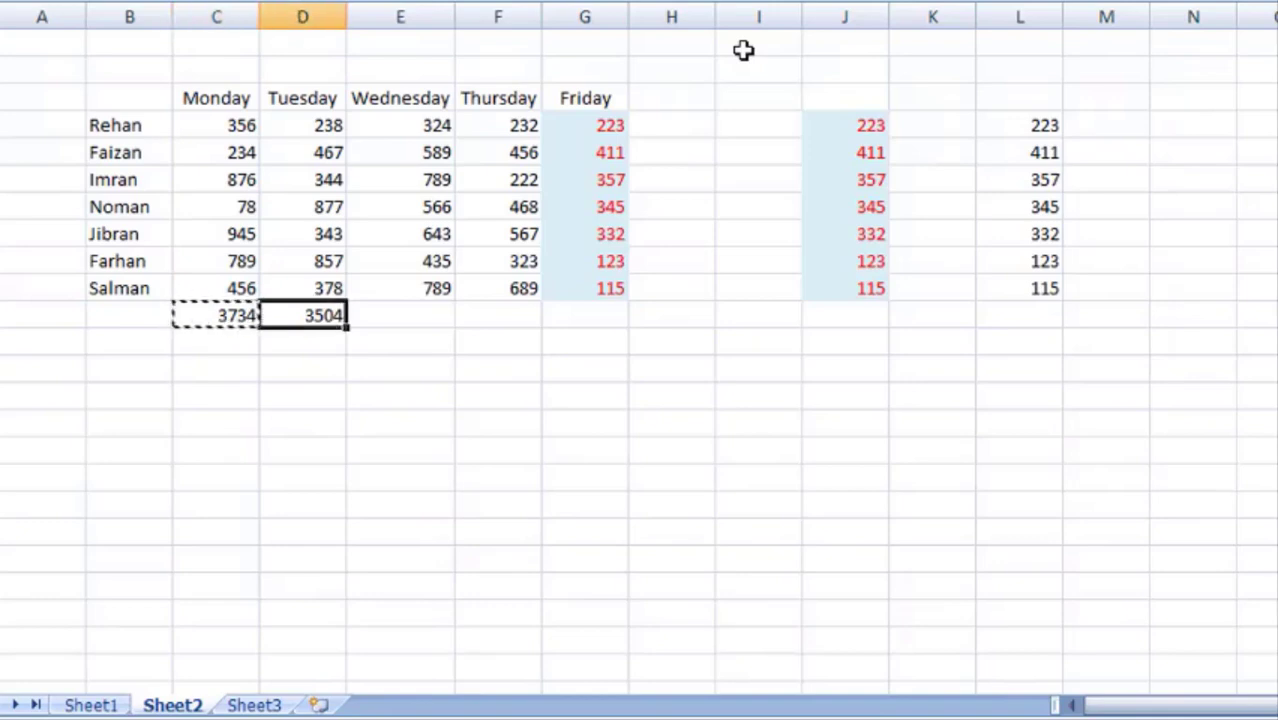
pyautogui.press('Right')
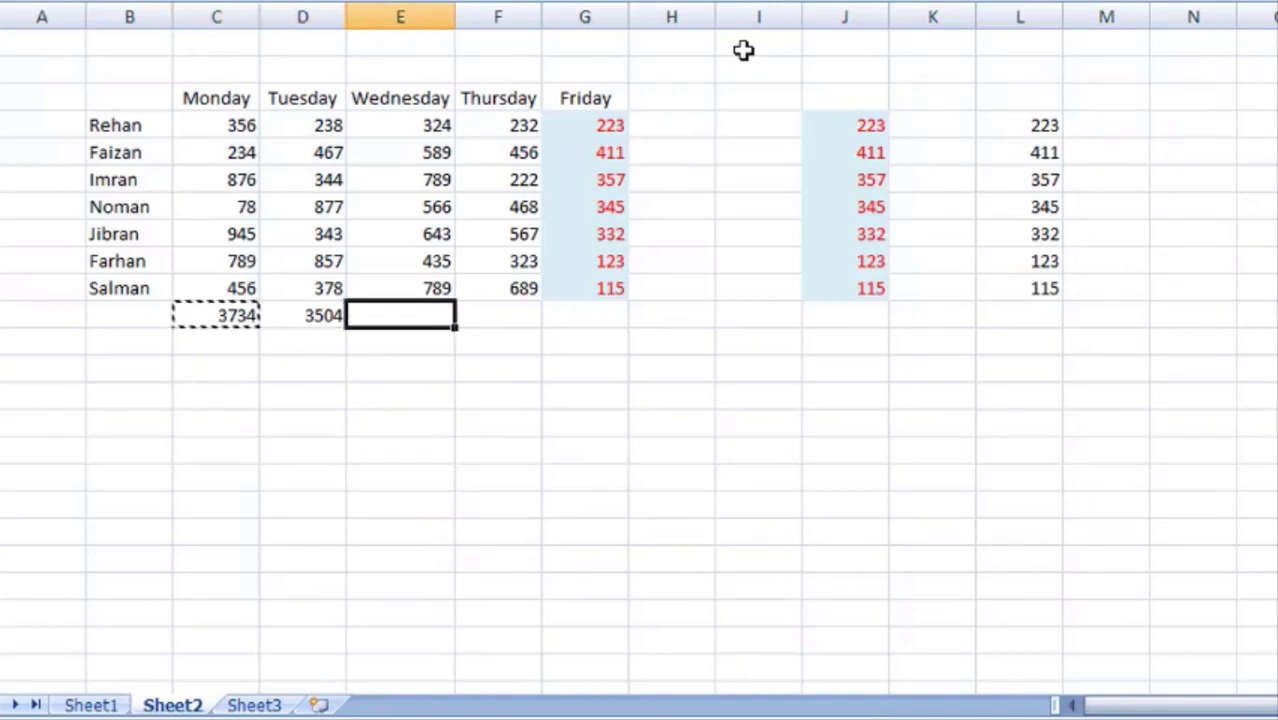
pyautogui.hotkey('ctrl', 'alt', 'v')
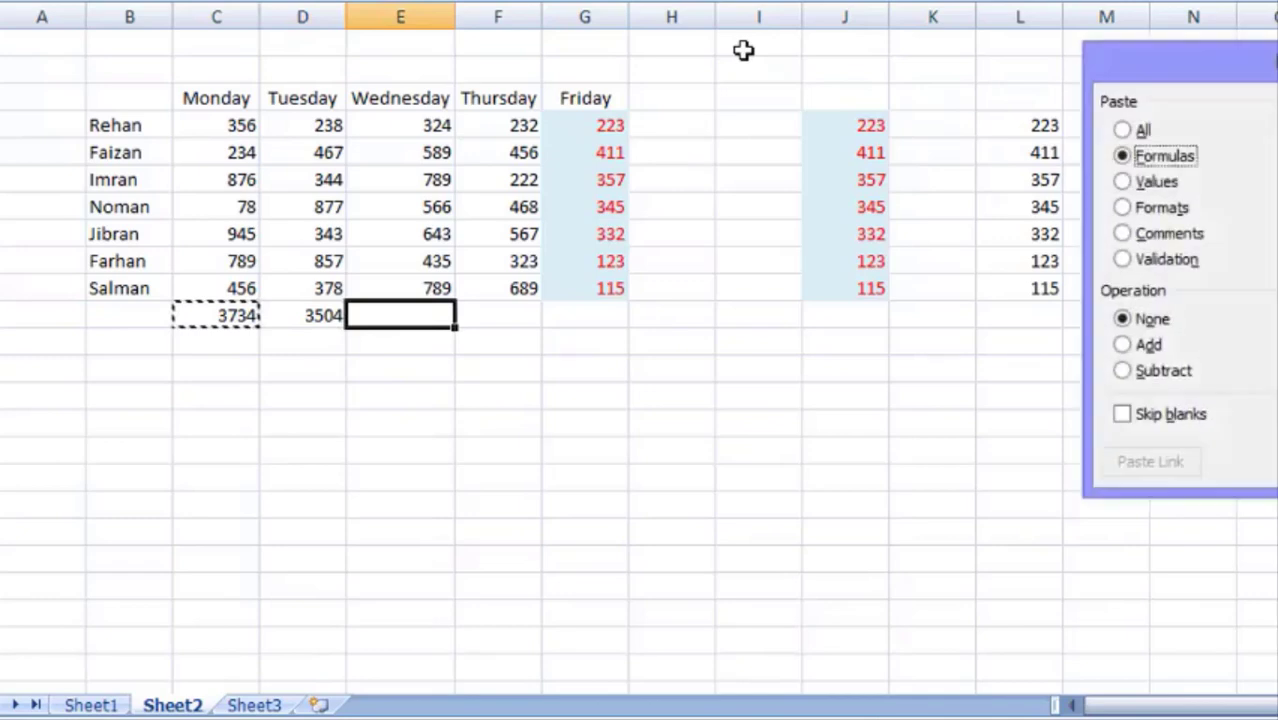
pyautogui.press('Return')
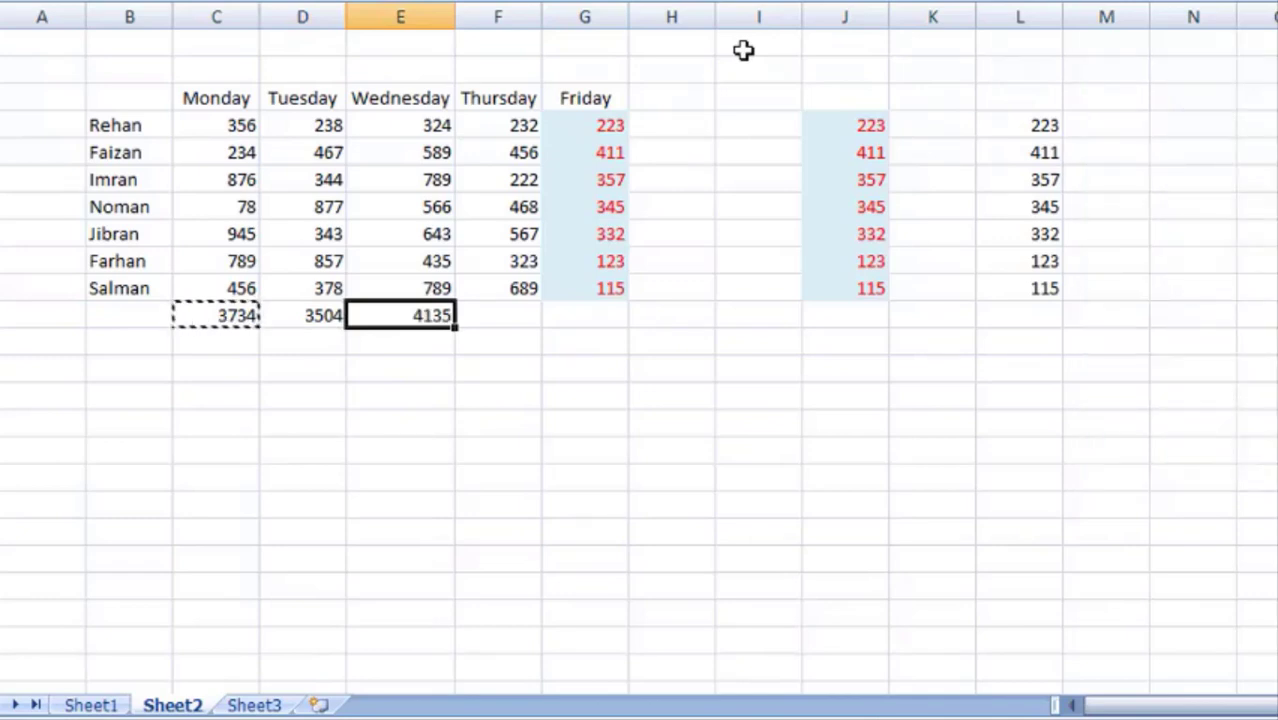
# Paste the same total formula into F11 and G11 under Thursday and Friday, and cancel the pending copy
pyautogui.press('Right')
pyautogui.hotkey('ctrl', 'alt', 'v')
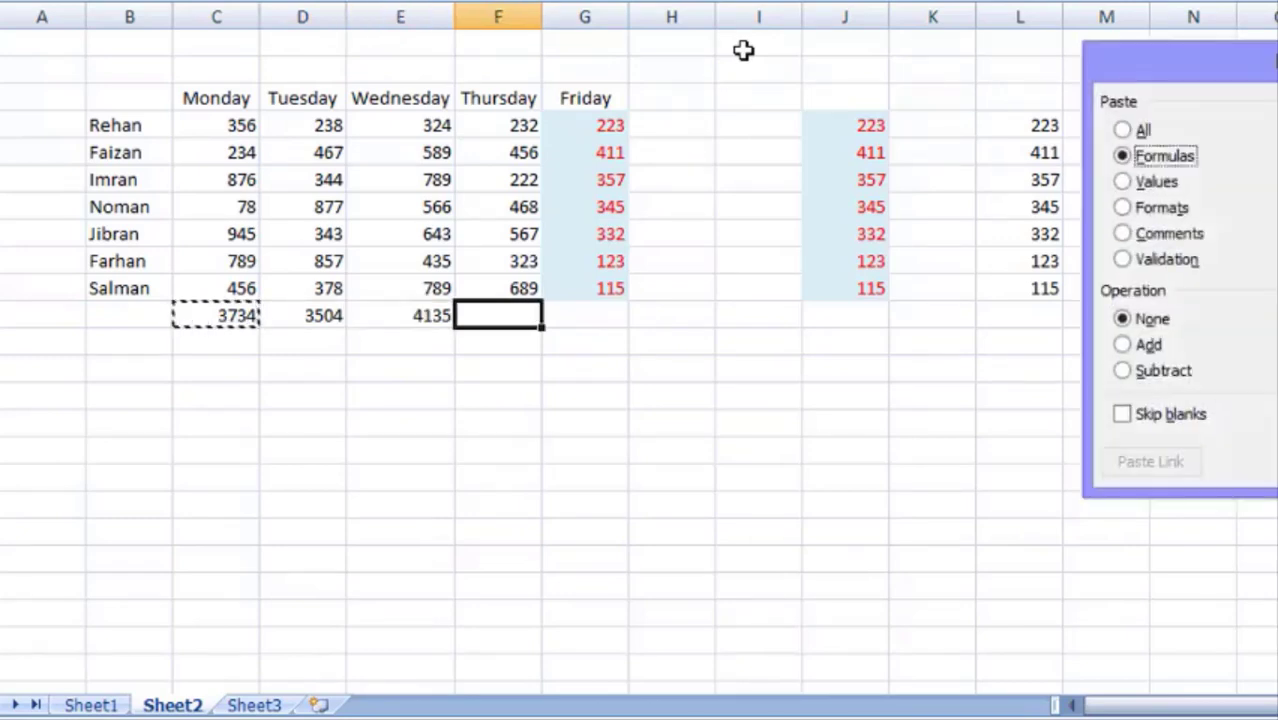
pyautogui.press('Return')
pyautogui.press('Right')
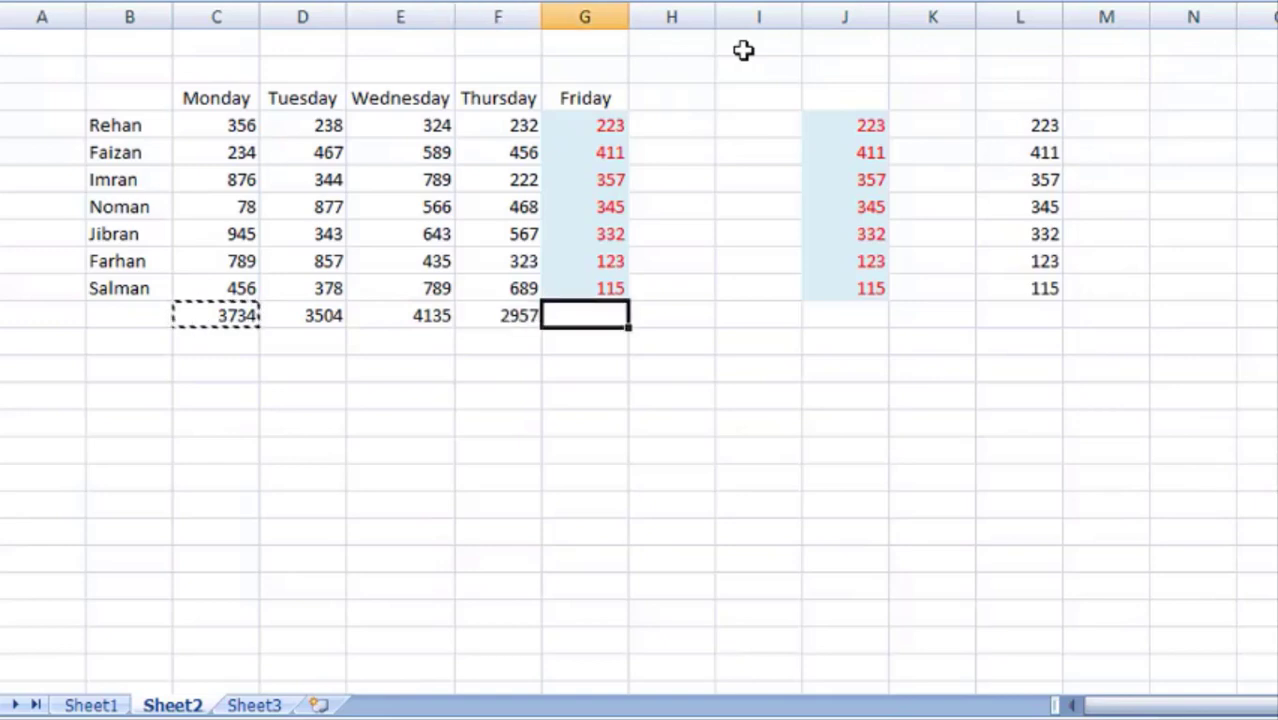
pyautogui.hotkey('ctrl', 'alt', 'v')
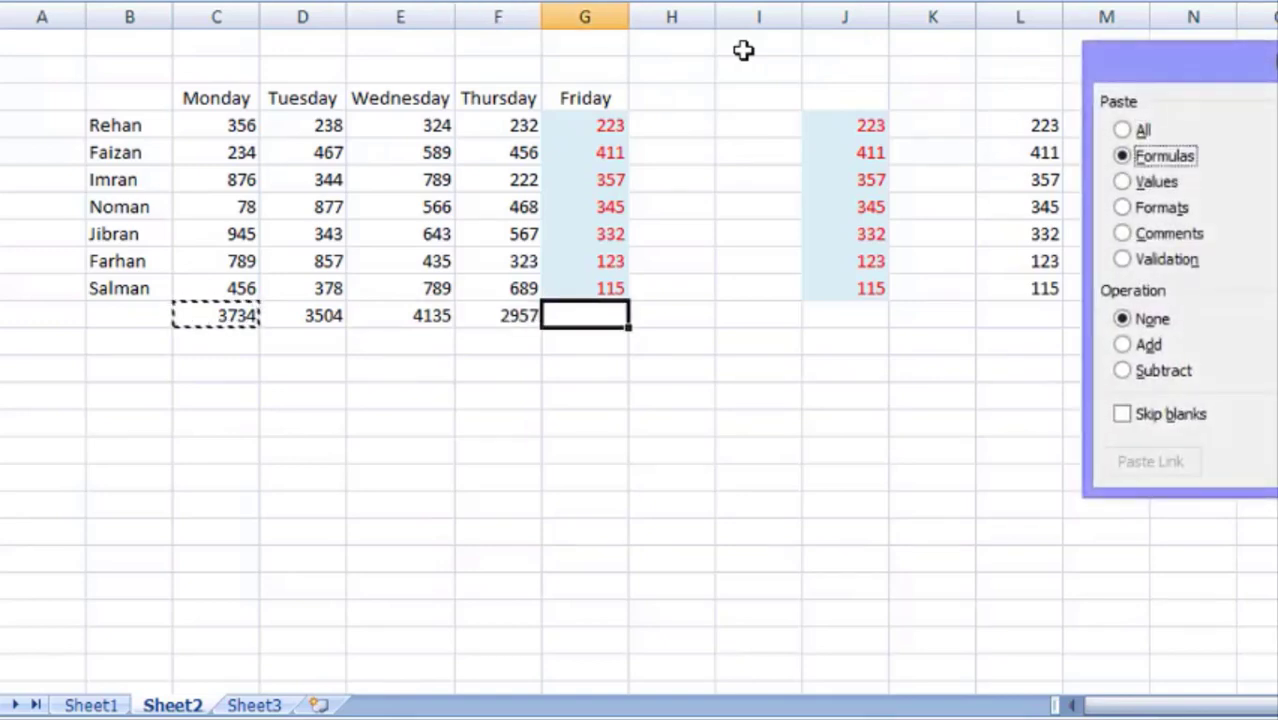
pyautogui.press('Return')
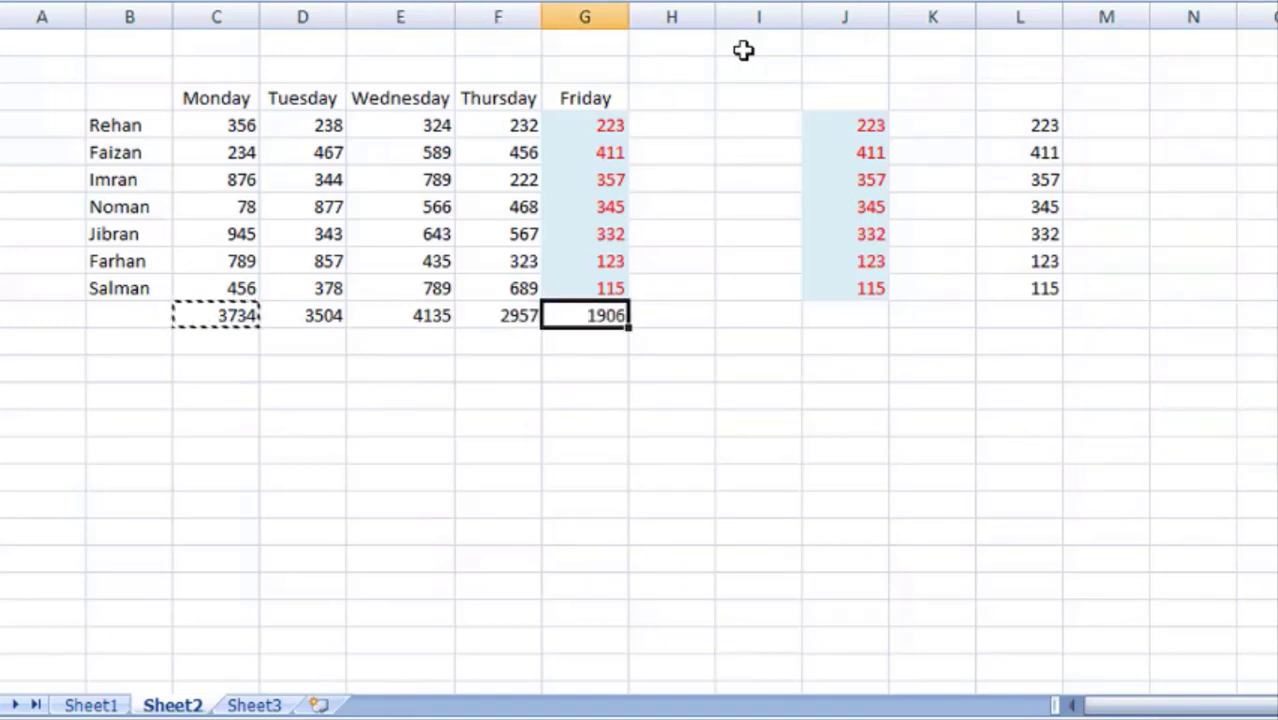
pyautogui.press('Up')
pyautogui.press('Right')
pyautogui.press('Right')
pyautogui.press('Right')
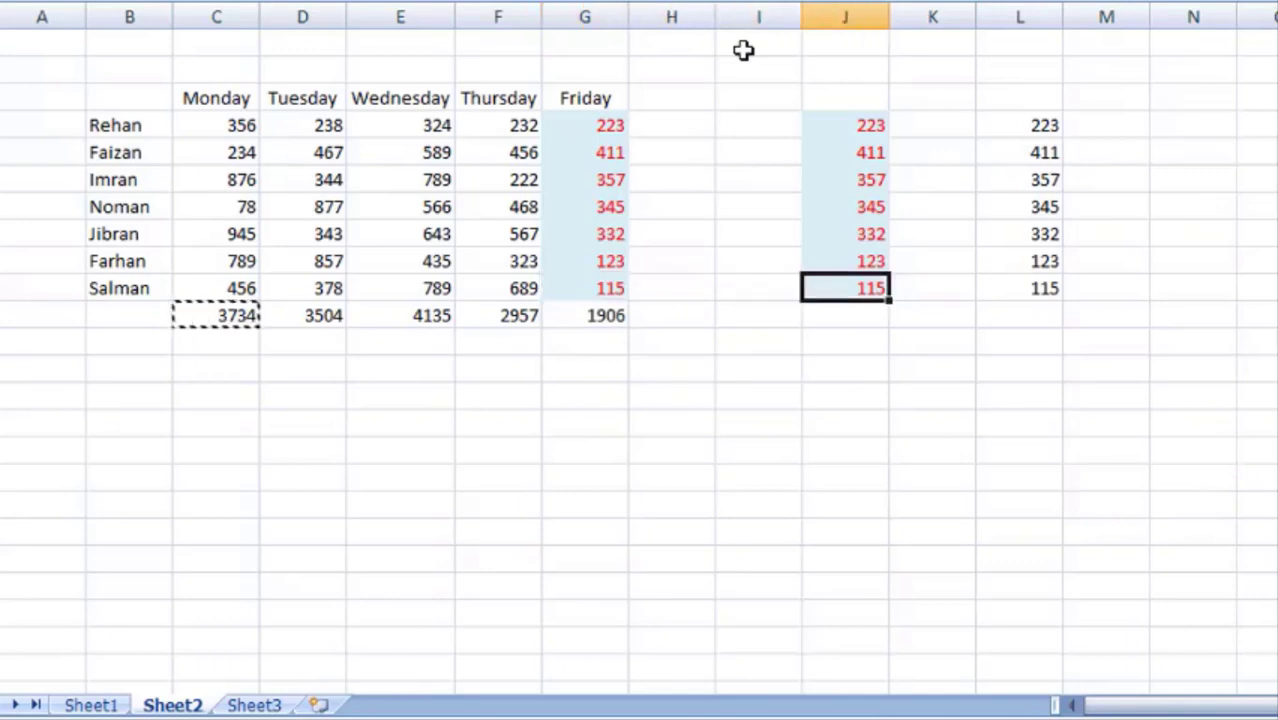
pyautogui.press('Down')
pyautogui.press('Escape')
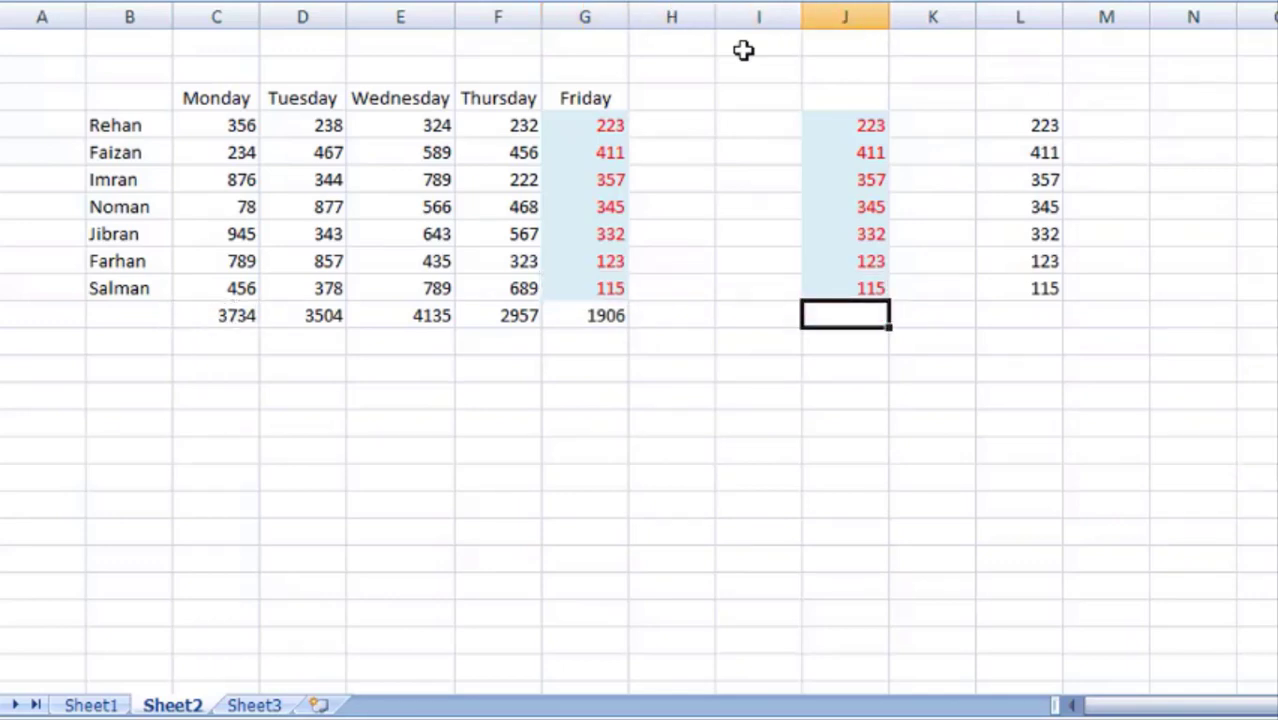
# Check the Paste All entry, number 9, in the shortcut list on Sheet1
pyautogui.hotkey('ctrl', 'pageup')
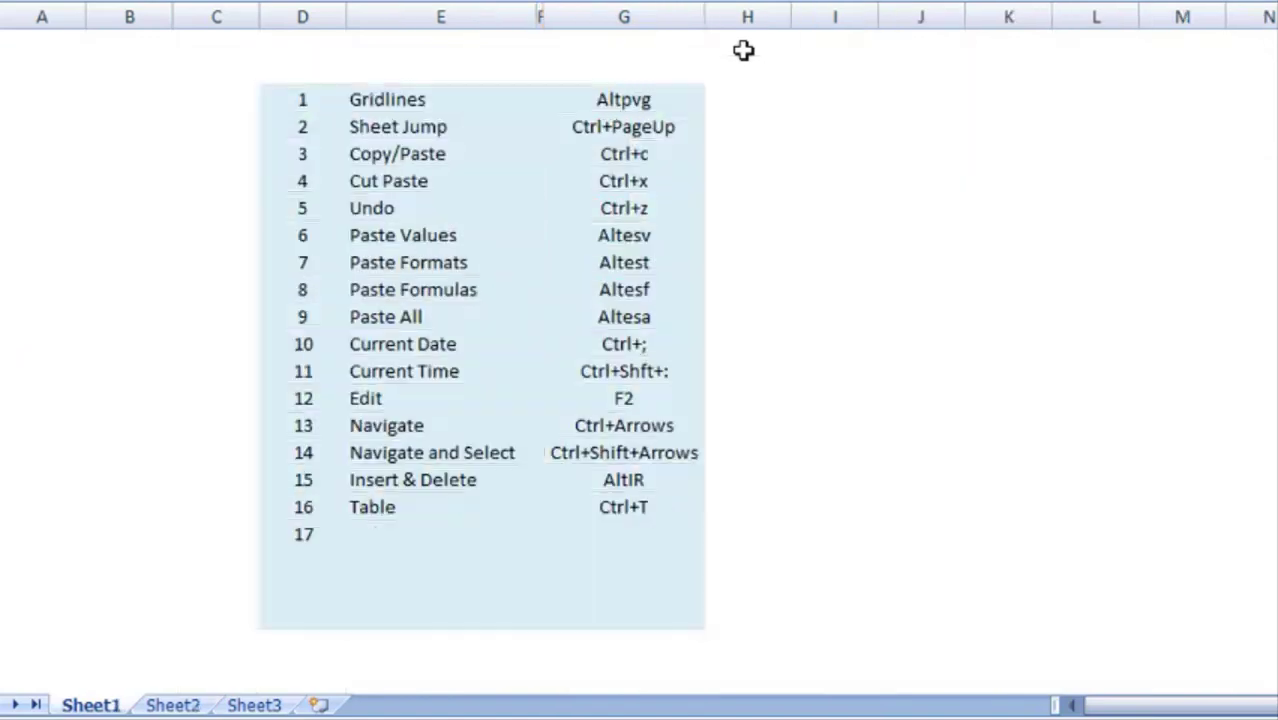
pyautogui.press('Down')
pyautogui.press('Down')
pyautogui.press('Down')
pyautogui.press('Down')
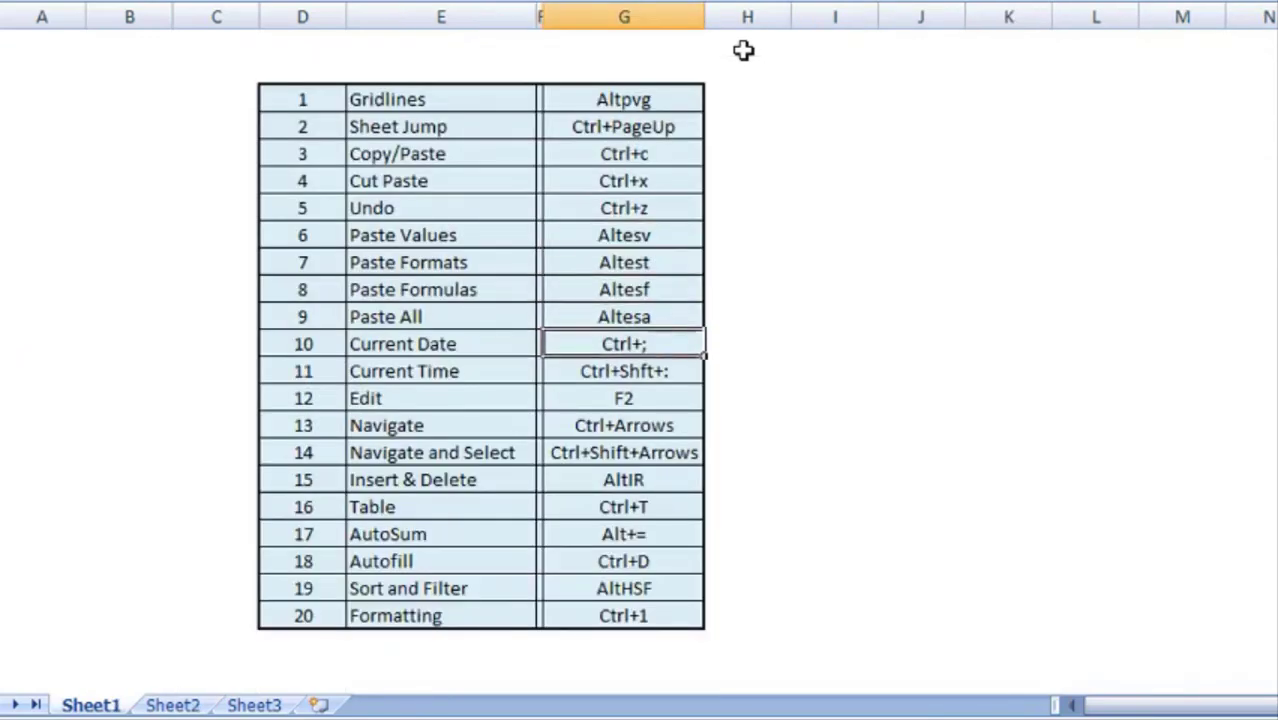
pyautogui.press('Up')
pyautogui.hotkey('alt', 'Tab')
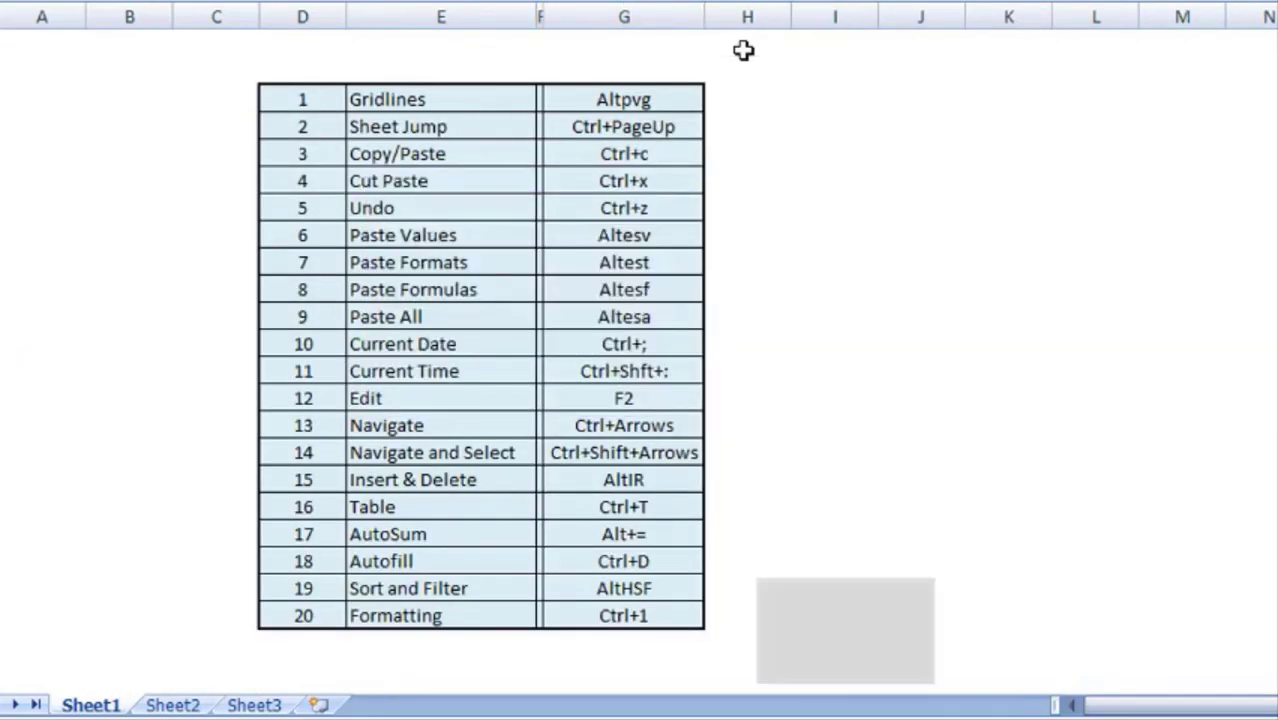
pyautogui.hotkey('alt', 'Tab')
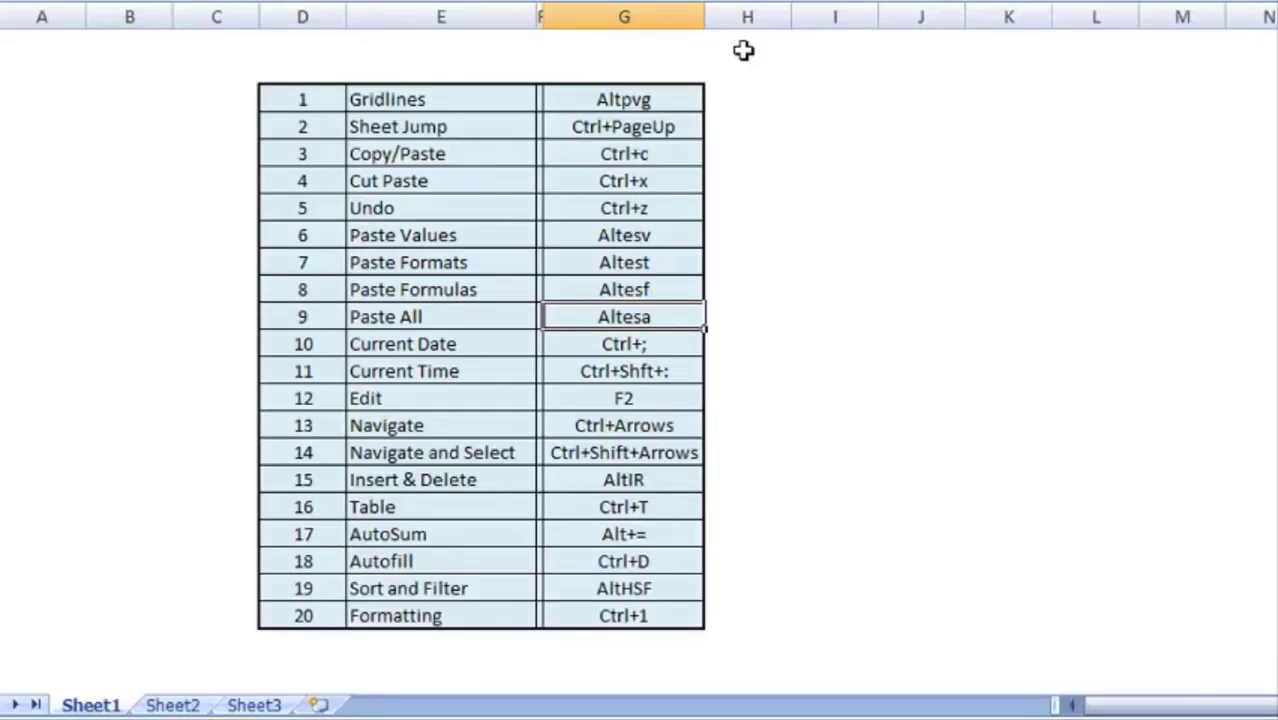
# Return to Sheet2 and copy the seven formatted numbers in J4:J10
pyautogui.hotkey('ctrl', 'pagedown')
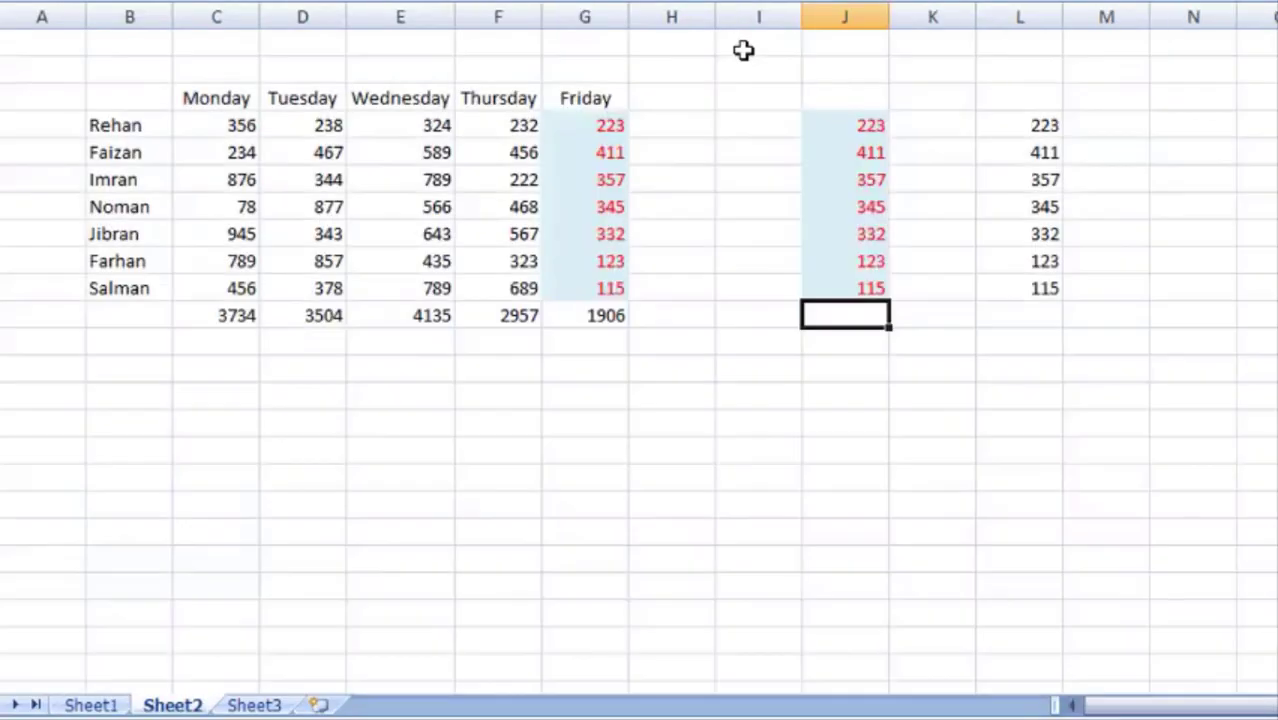
pyautogui.press('Left')
pyautogui.press('Left')
pyautogui.press('Left')
pyautogui.press('Right')
pyautogui.press('Right')
pyautogui.press('Right')
pyautogui.press('Up')
pyautogui.press('Return')
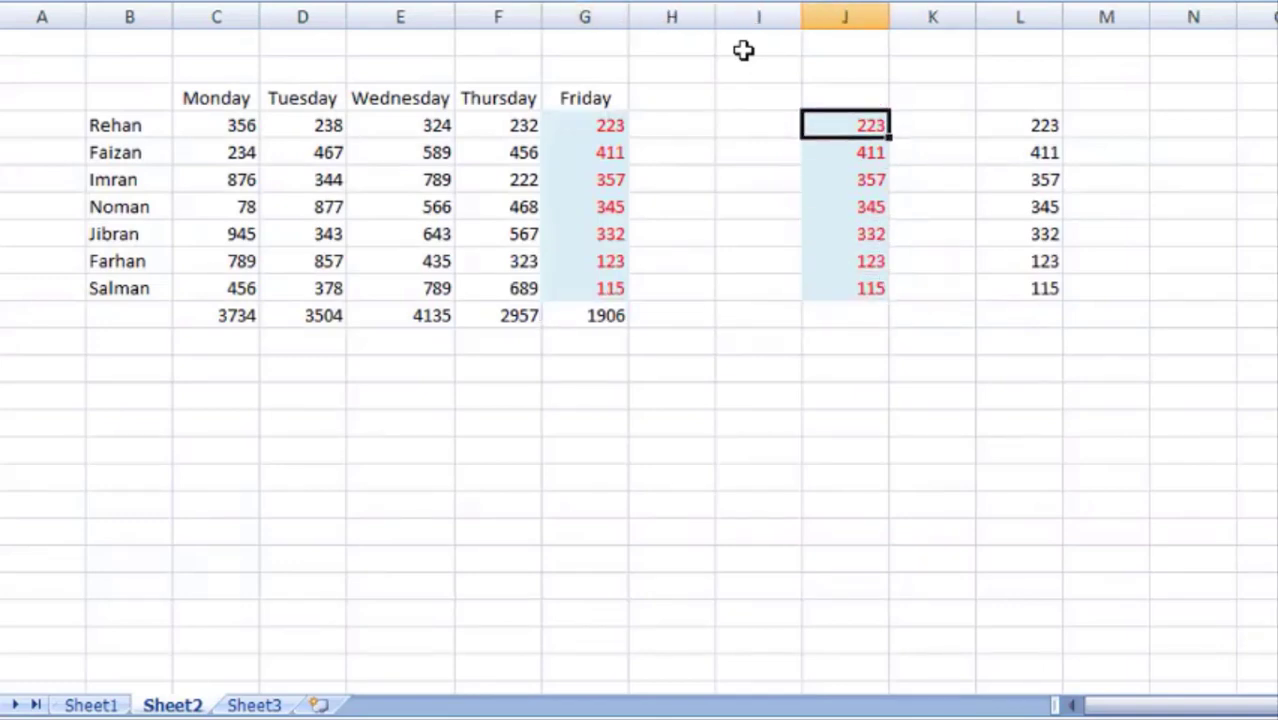
pyautogui.hotkey('shift', 'Down')
pyautogui.hotkey('shift', 'Down')
pyautogui.hotkey('shift', 'Down')
pyautogui.hotkey('shift', 'Down')
pyautogui.hotkey('shift', 'Down')
pyautogui.hotkey('shift', 'Down')
pyautogui.hotkey('ctrl', 'c')
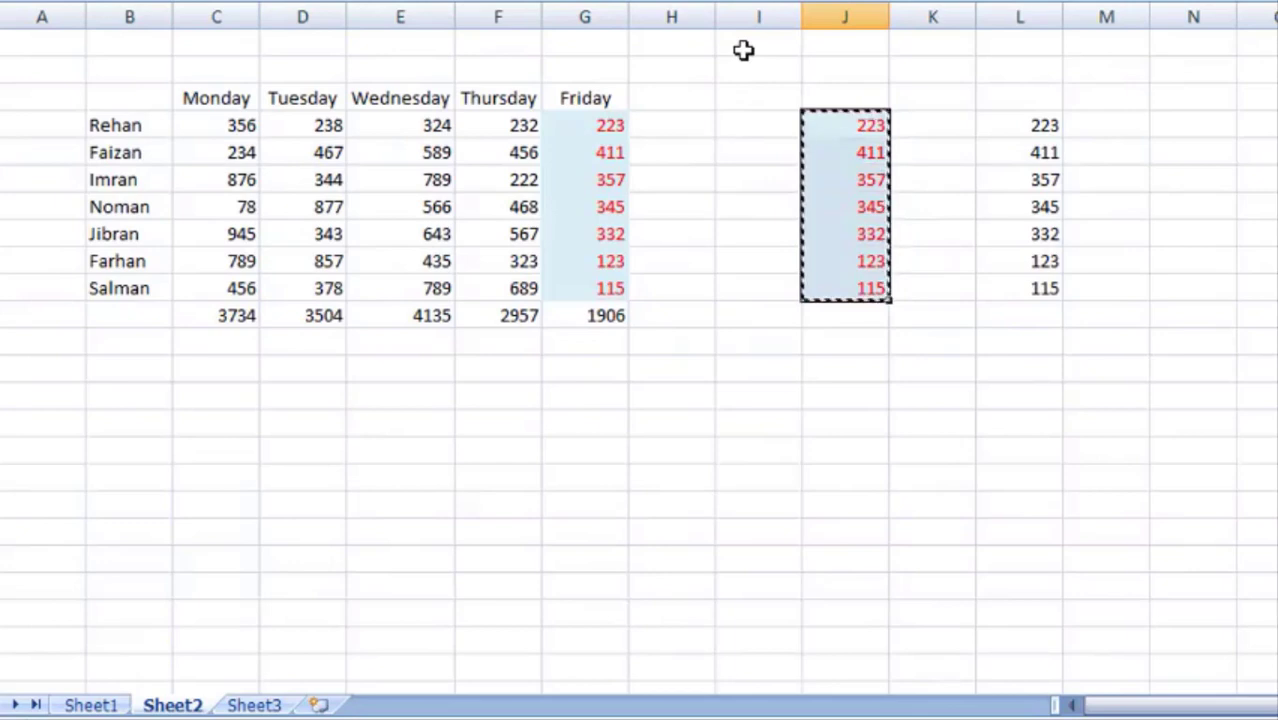
# Paste everything from the copied numbers, values and formatting, into N4:N10 using Paste Special with the All option
pyautogui.press('Right')
pyautogui.press('Right')
pyautogui.press('Right')
pyautogui.press('Right')
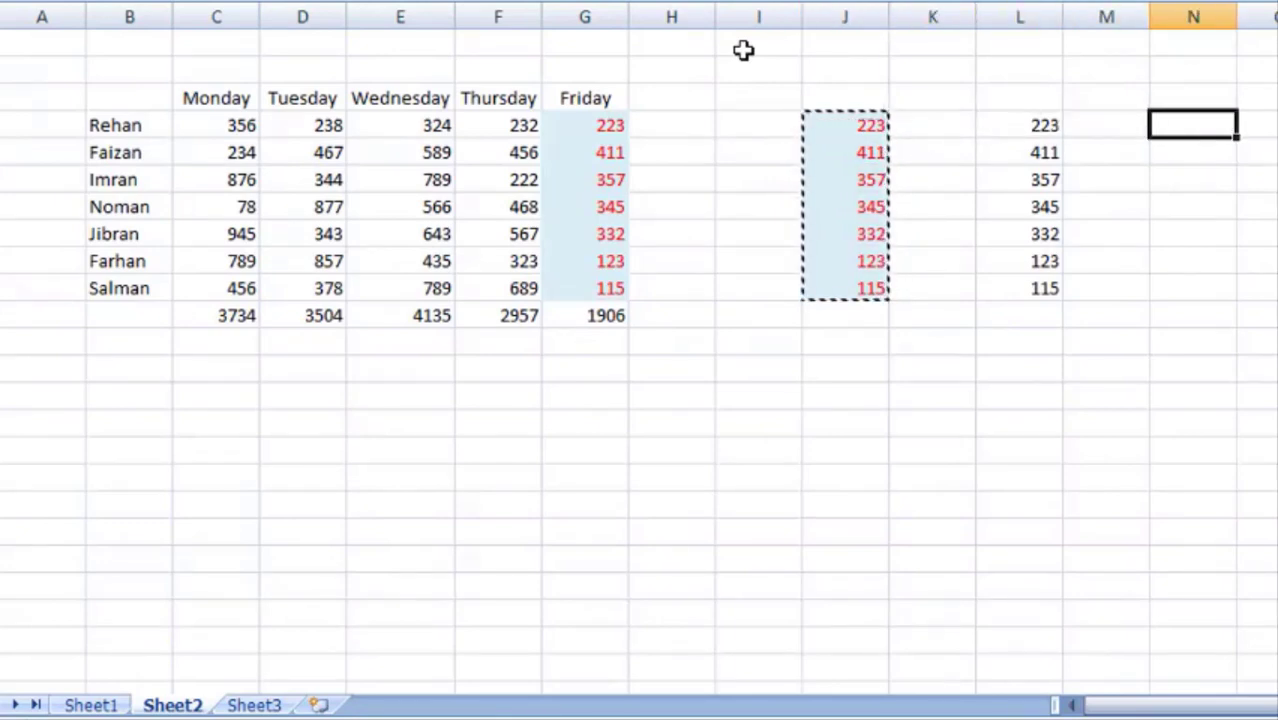
pyautogui.hotkey('ctrl', 'alt', 'v')
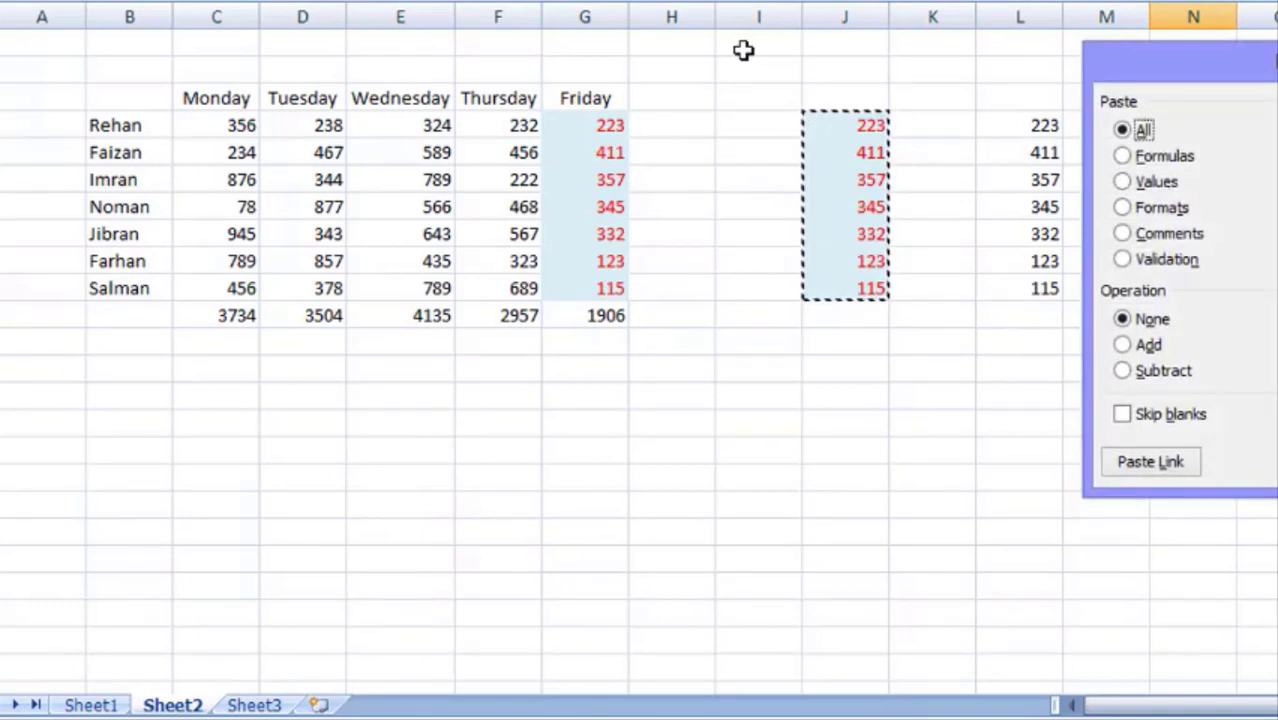
pyautogui.press('Return')
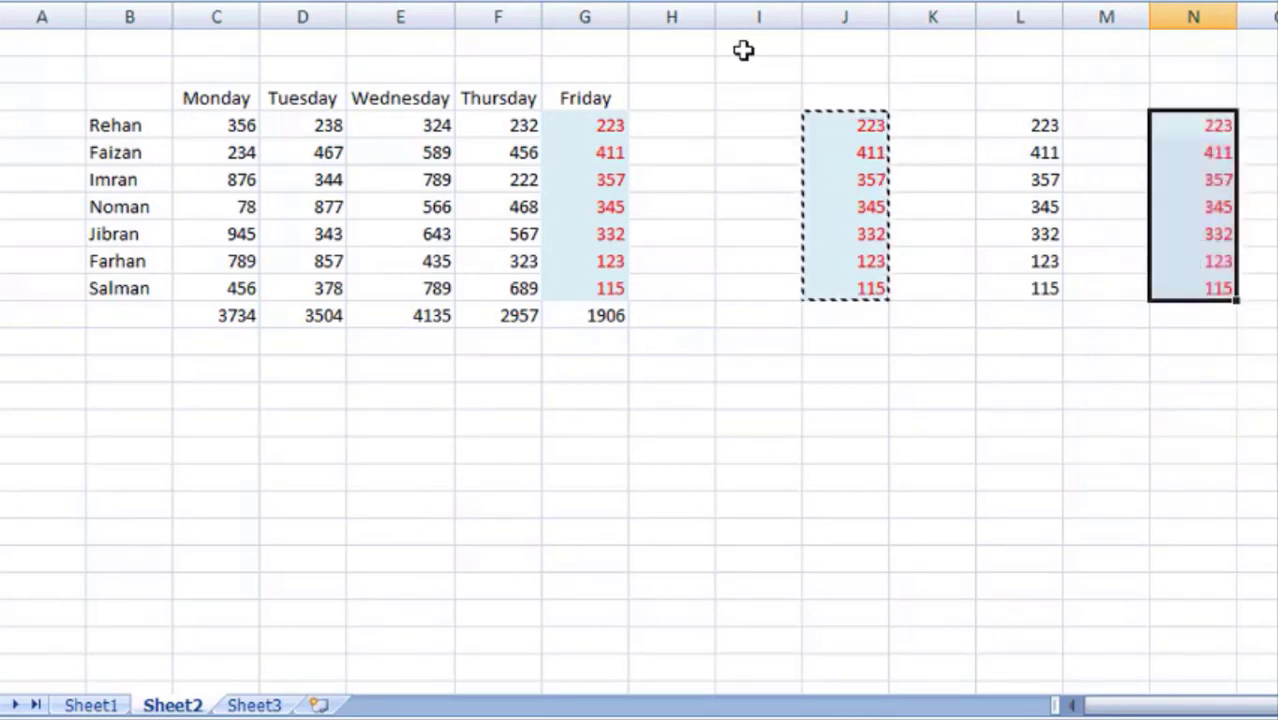
# Clear the contents of the practice range J4:N10
pyautogui.press('Right')
pyautogui.press('Left')
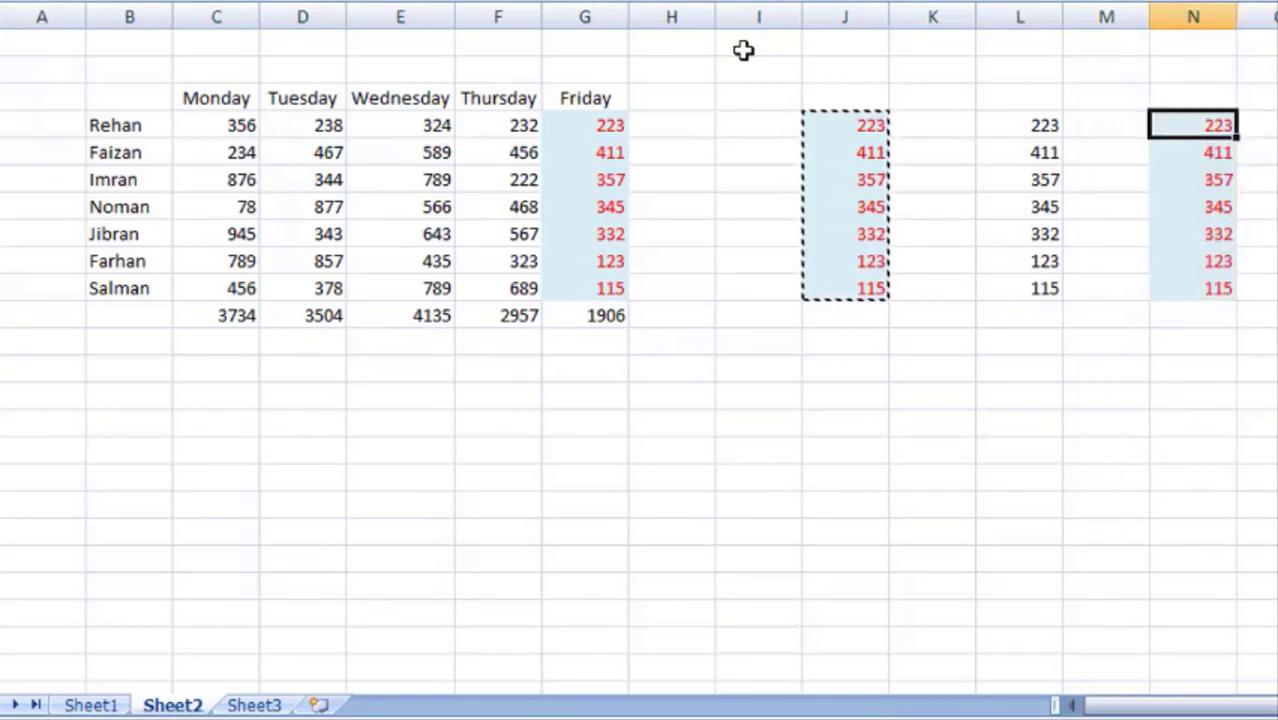
pyautogui.hotkey('shift', 'Left')
pyautogui.hotkey('shift', 'Left')
pyautogui.hotkey('shift', 'Left')
pyautogui.hotkey('shift', 'Left')
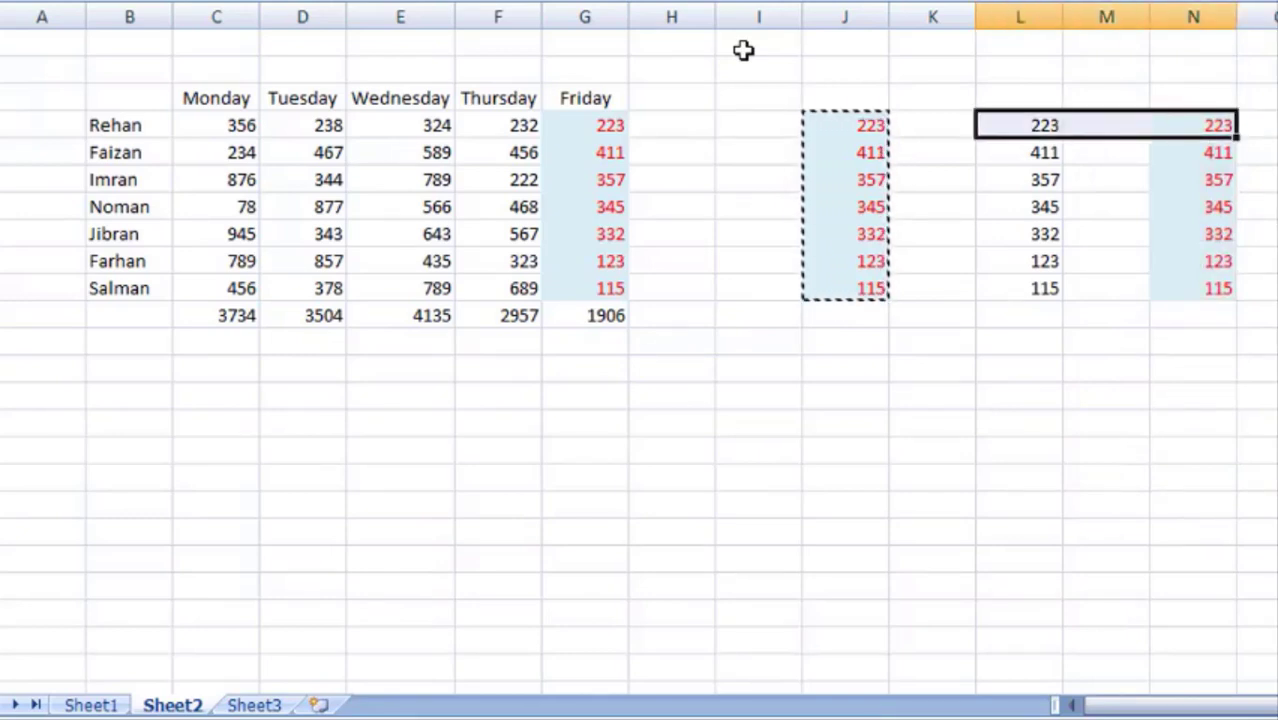
pyautogui.hotkey('shift', 'Down')
pyautogui.hotkey('shift', 'Down')
pyautogui.hotkey('shift', 'Down')
pyautogui.hotkey('shift', 'Down')
pyautogui.hotkey('shift', 'Down')
pyautogui.hotkey('shift', 'Down')
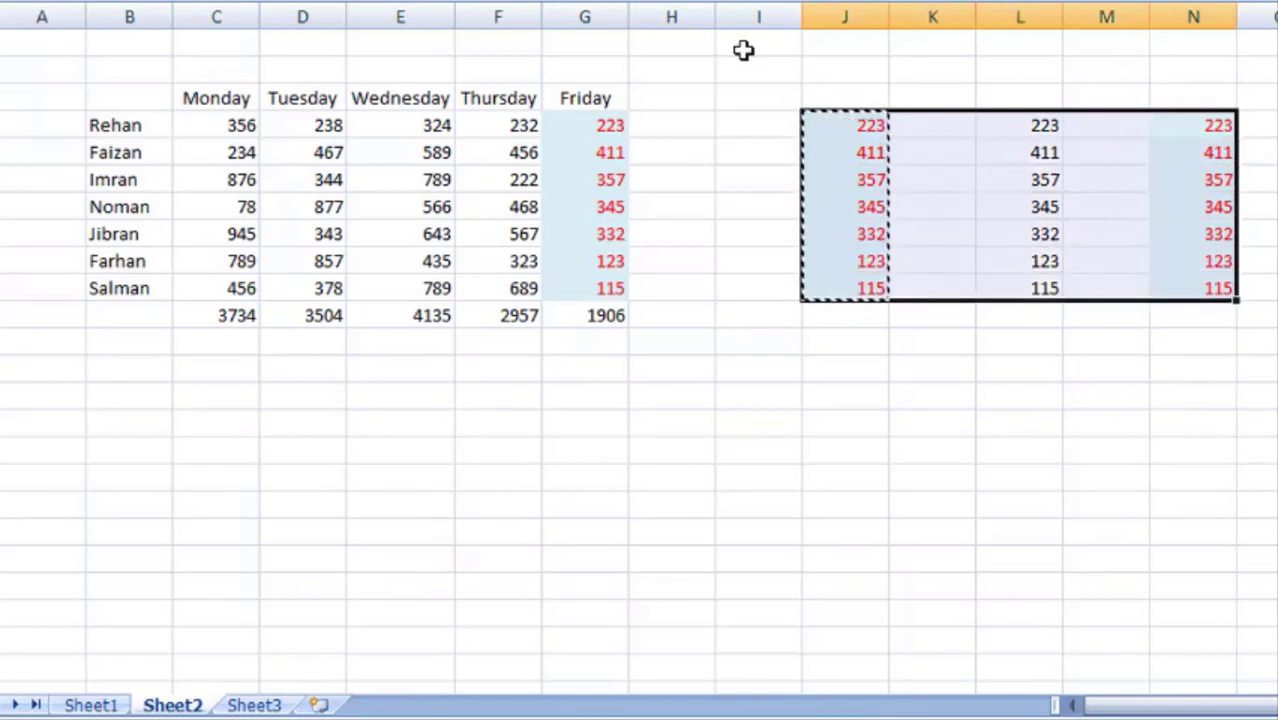
pyautogui.press('Delete')
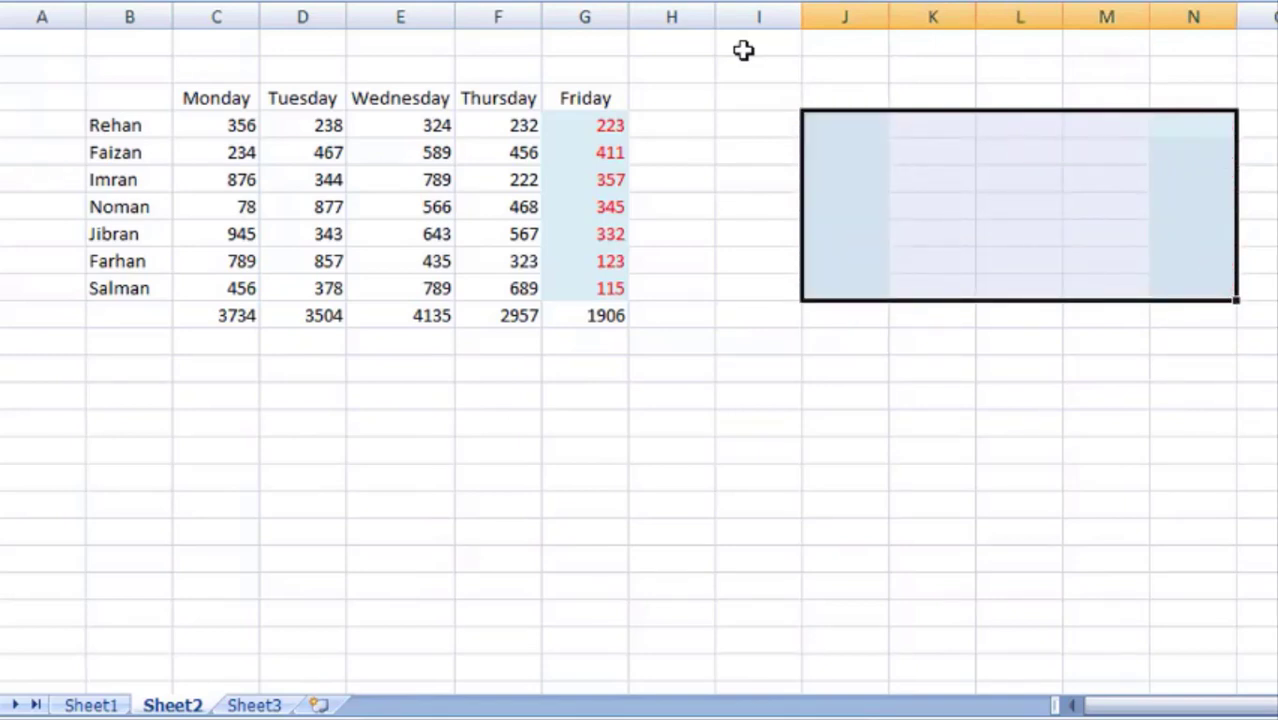
# Select J4:N10 and remove the leftover fill colour from its cells
pyautogui.press('Left')
pyautogui.press('Left')
pyautogui.press('Left')
pyautogui.press('Left')
pyautogui.hotkey('shift', 'Right')
pyautogui.hotkey('shift', 'Right')
pyautogui.hotkey('shift', 'Right')
pyautogui.hotkey('shift', 'Right')
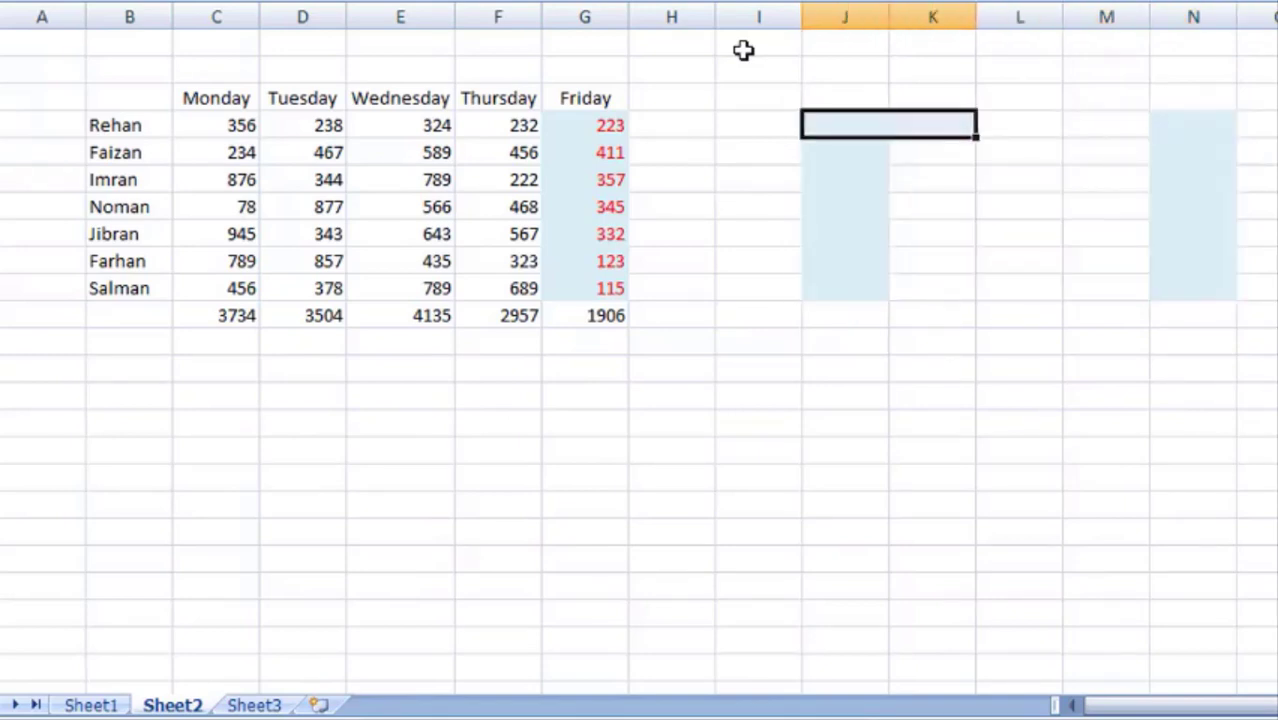
pyautogui.hotkey('shift', 'Down')
pyautogui.hotkey('shift', 'Down')
pyautogui.hotkey('shift', 'Down')
pyautogui.hotkey('shift', 'Down')
pyautogui.hotkey('shift', 'Down')
pyautogui.hotkey('shift', 'Down')
pyautogui.hotkey('shift', 'Down')
pyautogui.hotkey('shift', 'Down')
pyautogui.hotkey('shift', 'Down')
pyautogui.hotkey('shift', 'Down')
pyautogui.hotkey('shift', 'Up')
pyautogui.hotkey('shift', 'Up')
pyautogui.hotkey('shift', 'Up')
pyautogui.hotkey('shift', 'Up')
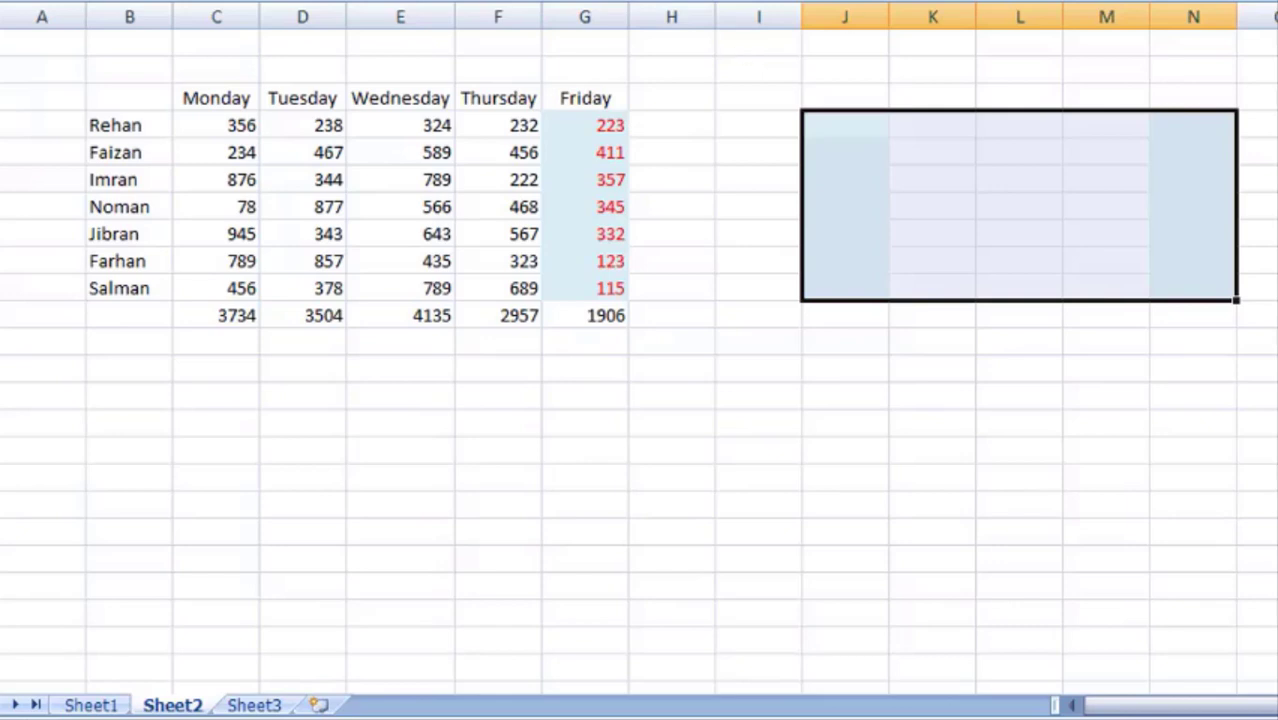
# Delete the weekday totals in B11:H11 below the table
pyautogui.press('Left')
pyautogui.press('Left')
pyautogui.press('Left')
pyautogui.press('Left')
pyautogui.press('Left')
pyautogui.press('Left')
pyautogui.press('Left')
pyautogui.press('Left')
pyautogui.press('Left')
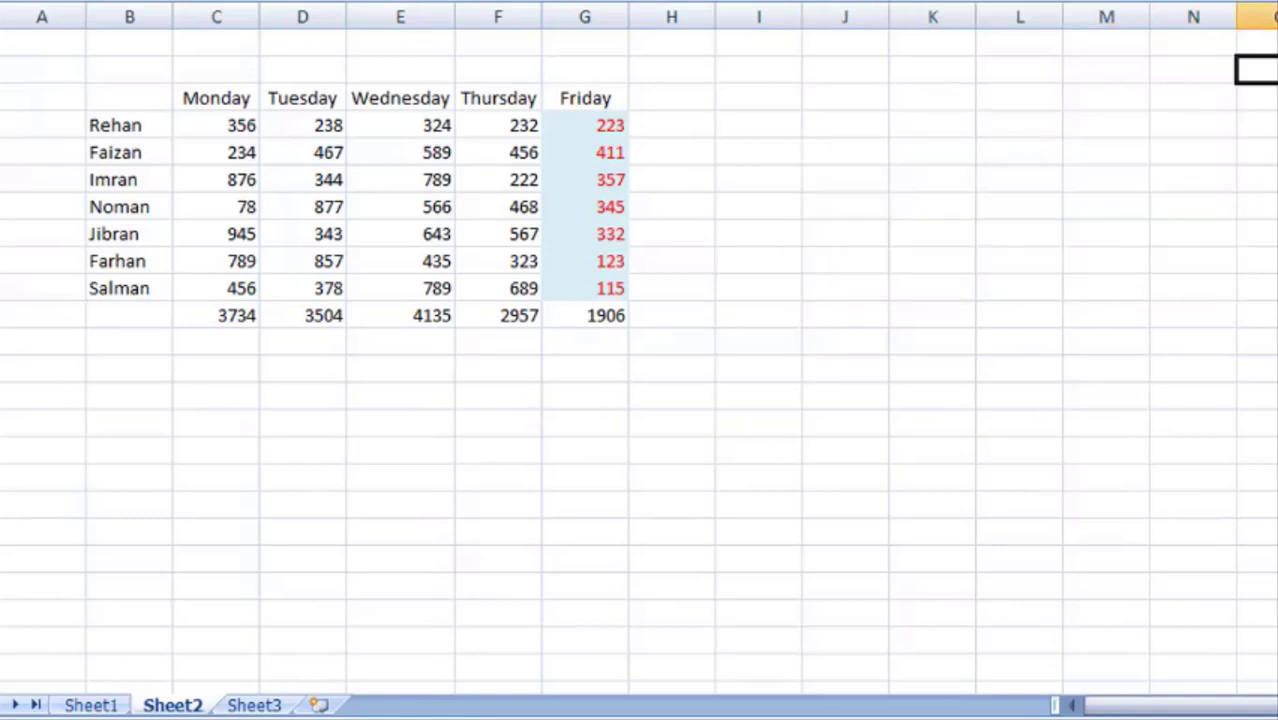
pyautogui.press('Right')
pyautogui.press('Down')
pyautogui.press('Down')
pyautogui.press('Down')
pyautogui.press('Down')
pyautogui.press('Down')
pyautogui.press('Down')
pyautogui.press('Down')
pyautogui.press('Down')
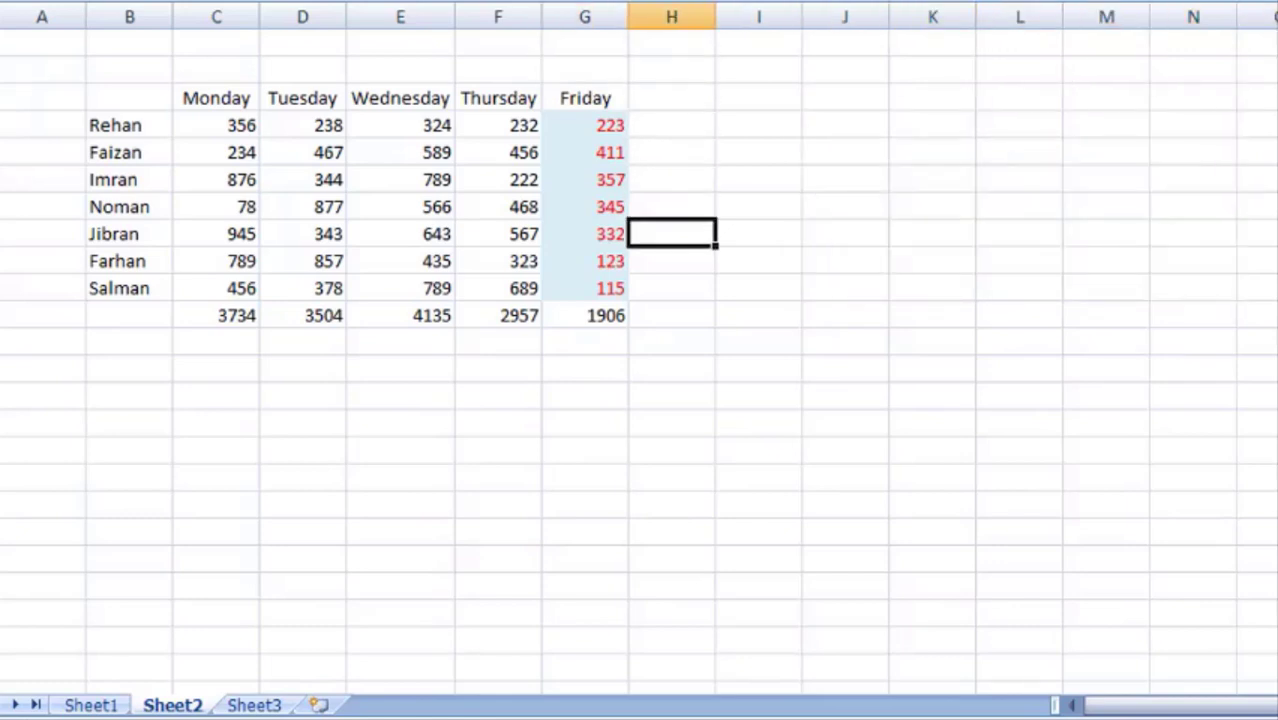
pyautogui.hotkey('shift', 'Left')
pyautogui.hotkey('shift', 'Left')
pyautogui.hotkey('shift', 'Left')
pyautogui.hotkey('shift', 'Left')
pyautogui.hotkey('shift', 'Left')
pyautogui.hotkey('shift', 'Left')
pyautogui.hotkey('shift', 'Left')
pyautogui.hotkey('shift', 'Right')
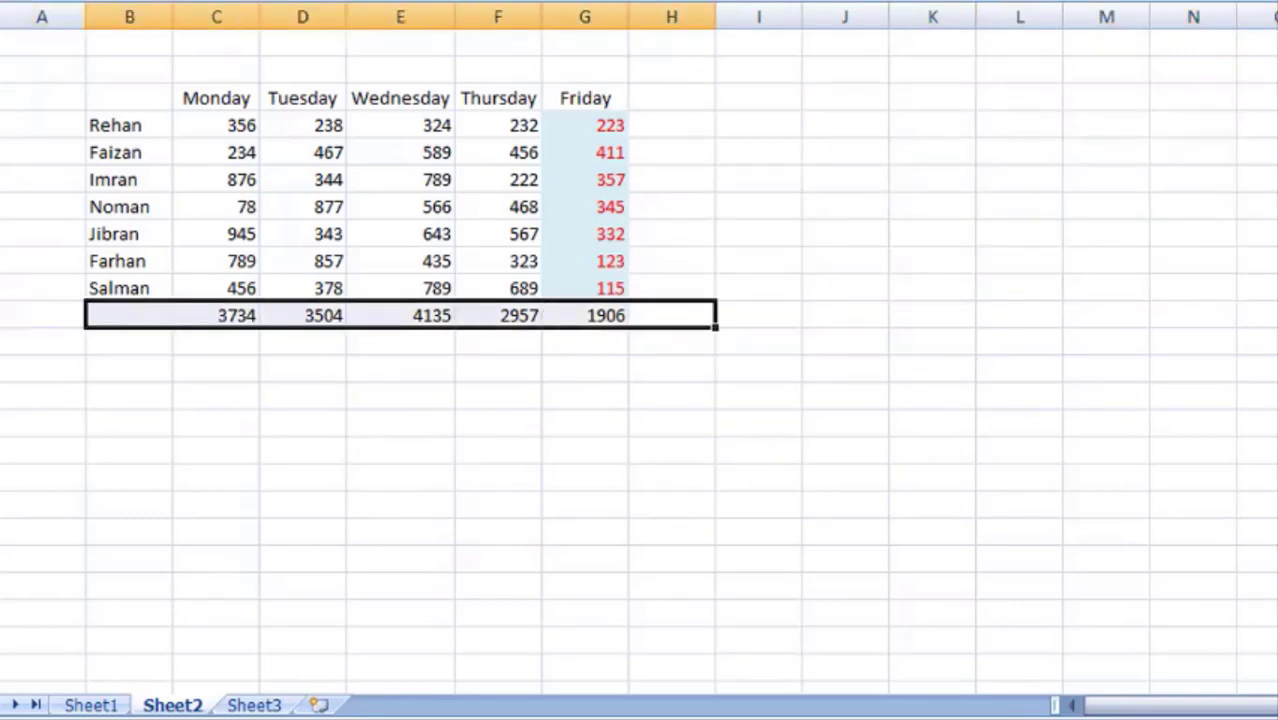
pyautogui.press('Delete')
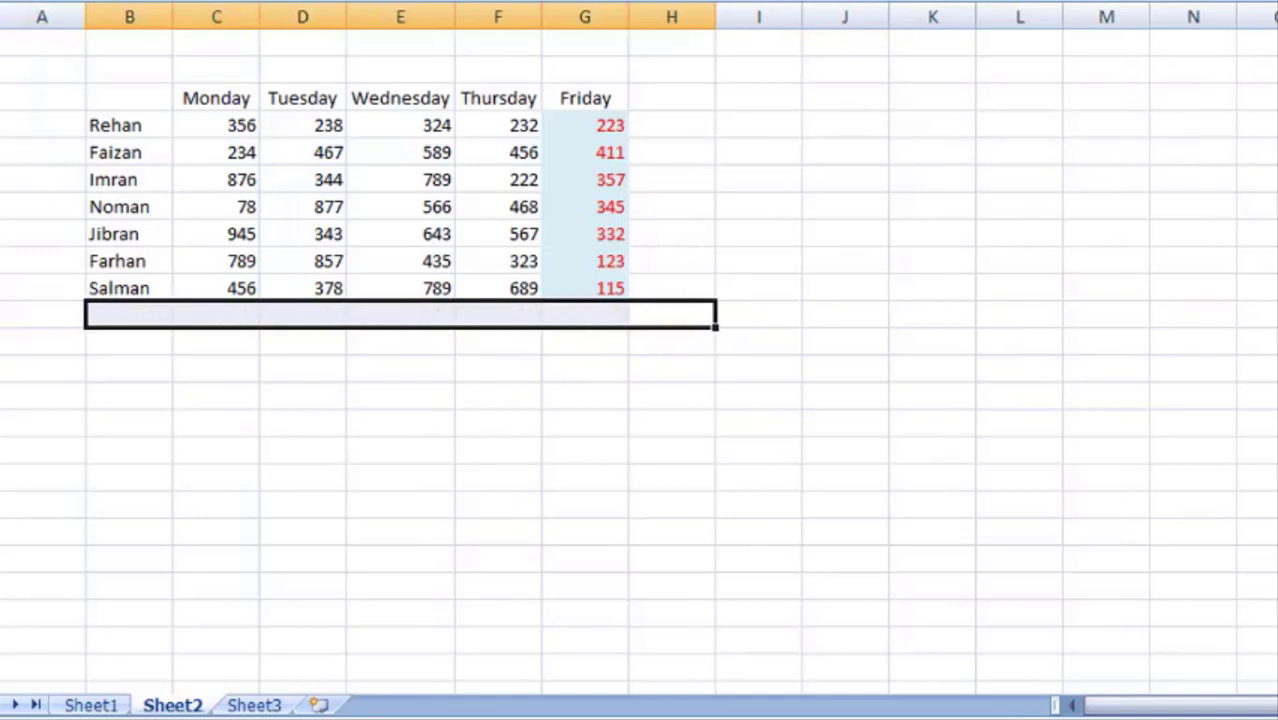
pyautogui.press('Left')
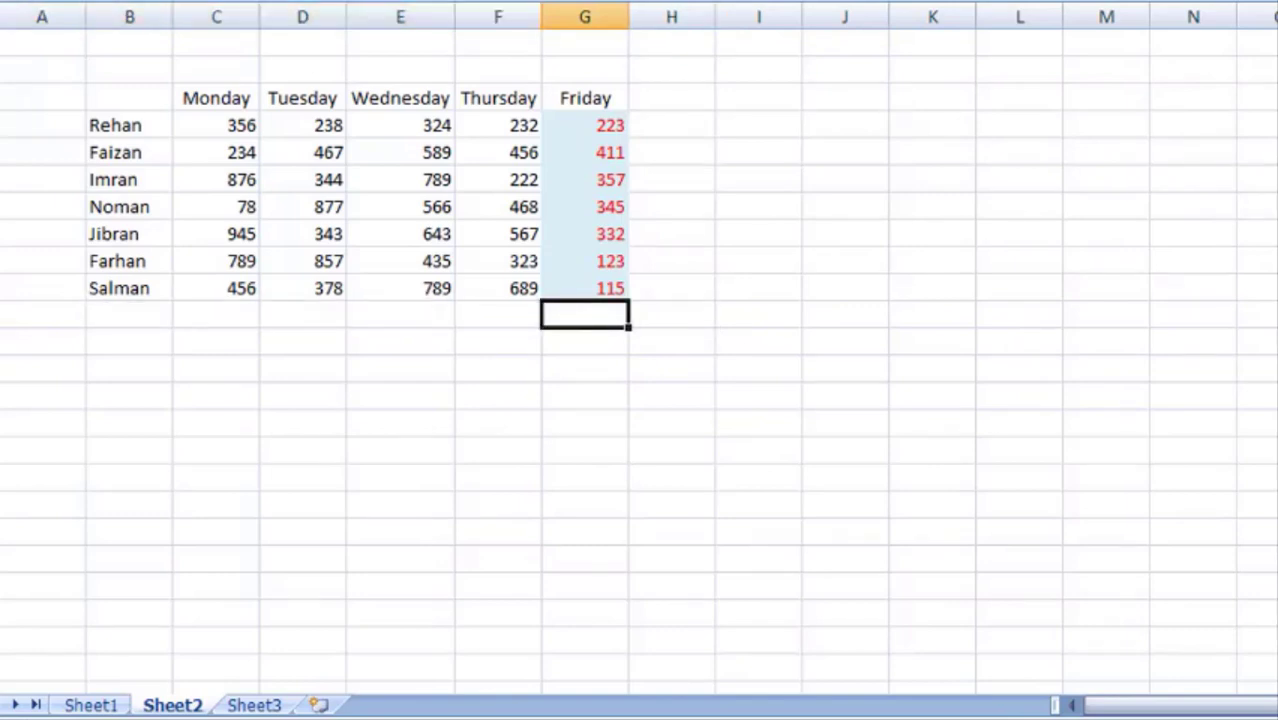
# Insert the current date on Sheet1 in column I, in the row of the Current Date entry, number 10
pyautogui.hotkey('ctrl', 'pageup')
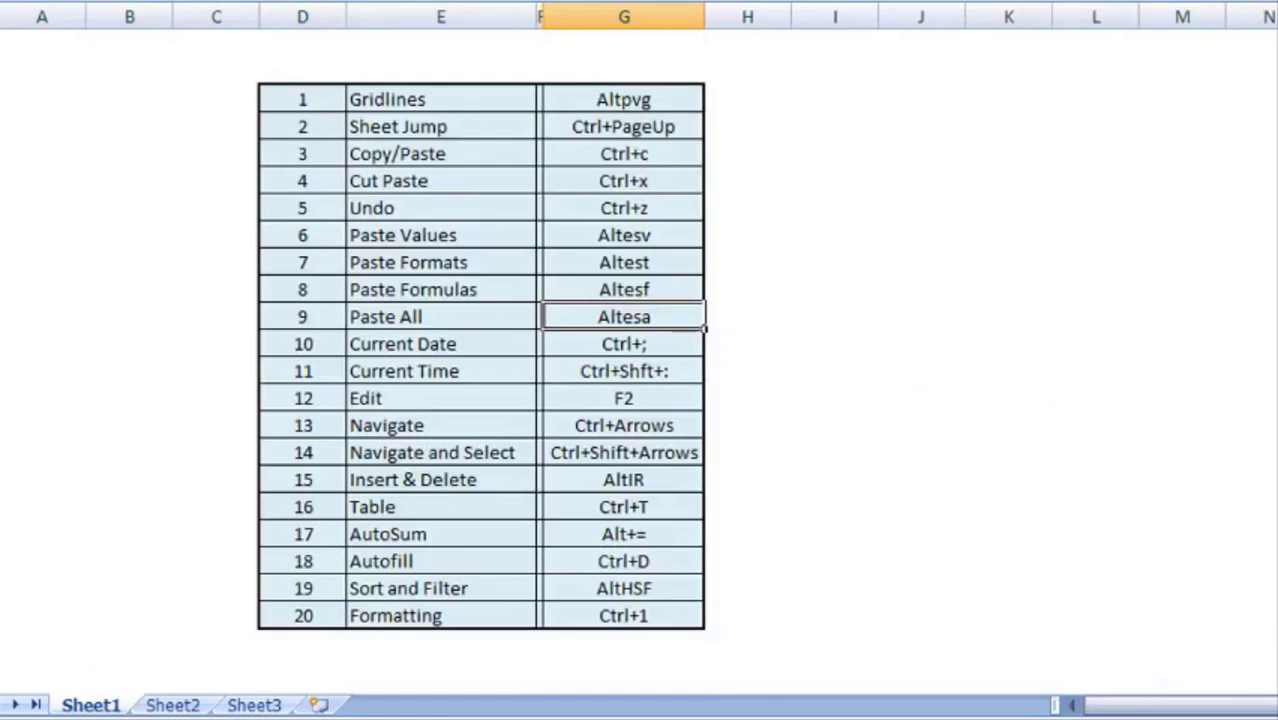
pyautogui.press('Down')
pyautogui.press('Down')
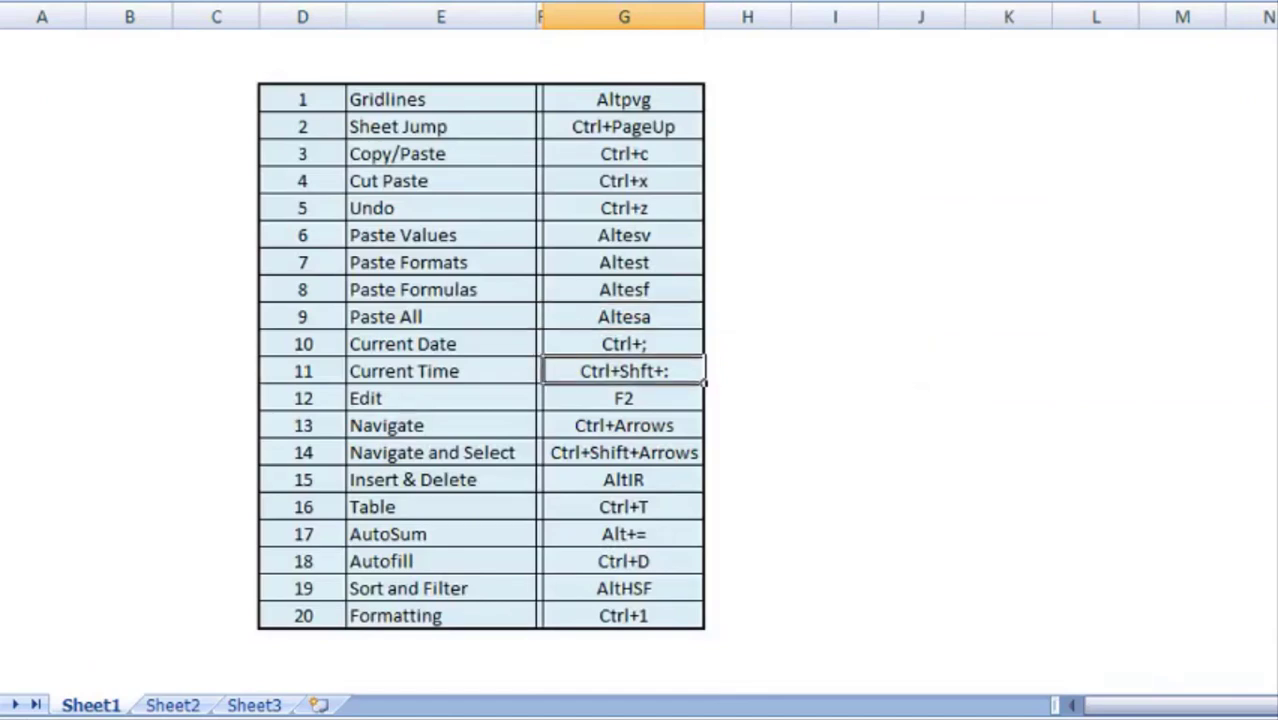
pyautogui.press('Up')
pyautogui.press('Right')
pyautogui.press('Right')
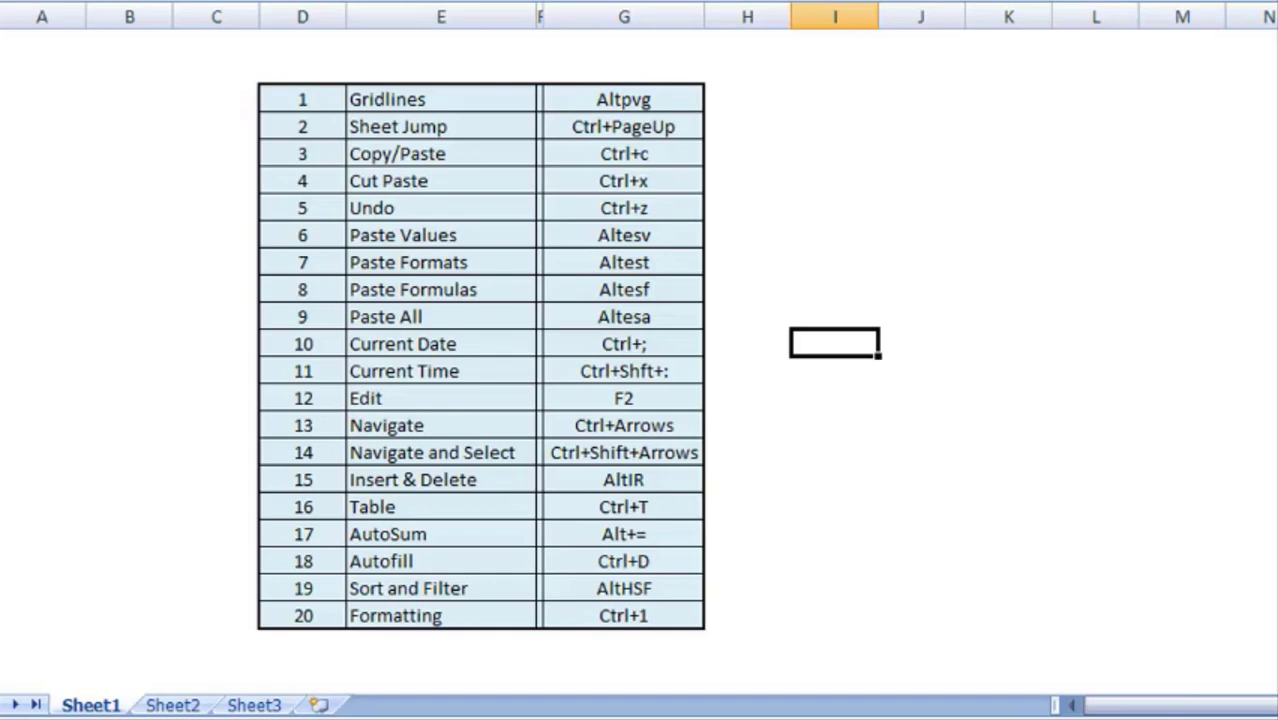
pyautogui.hotkey('ctrl', ';')
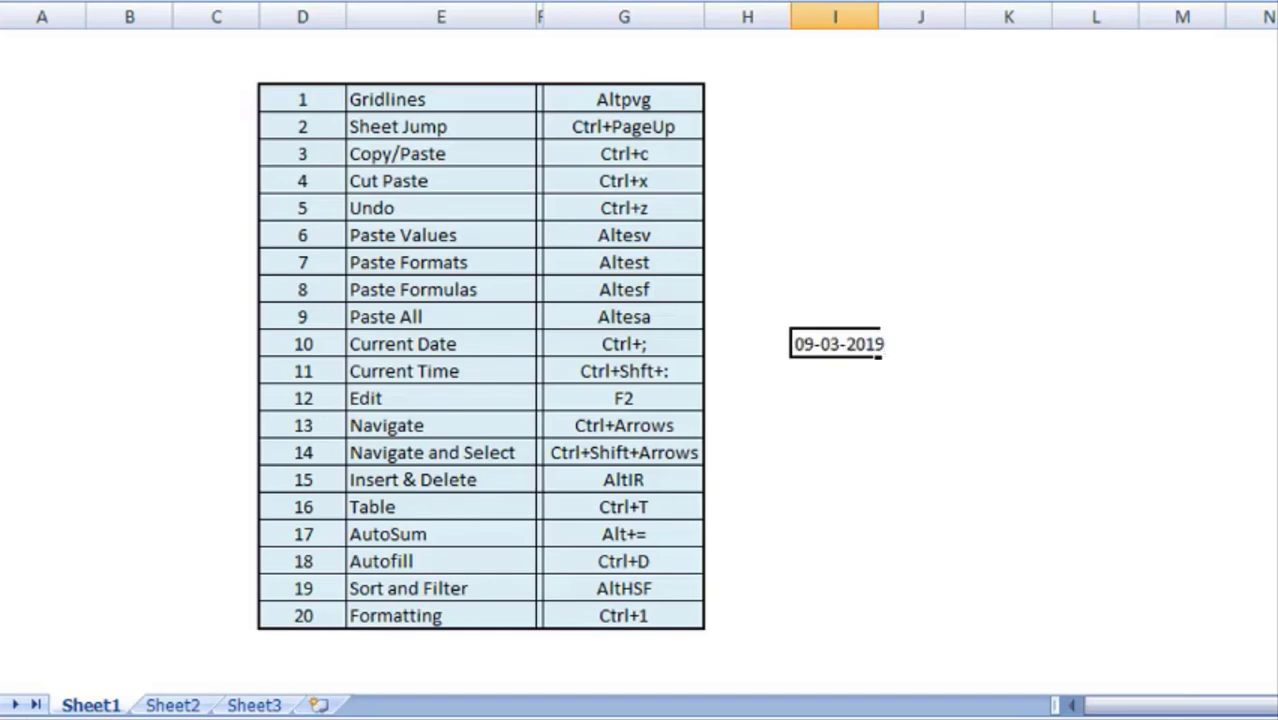
pyautogui.press('Return')
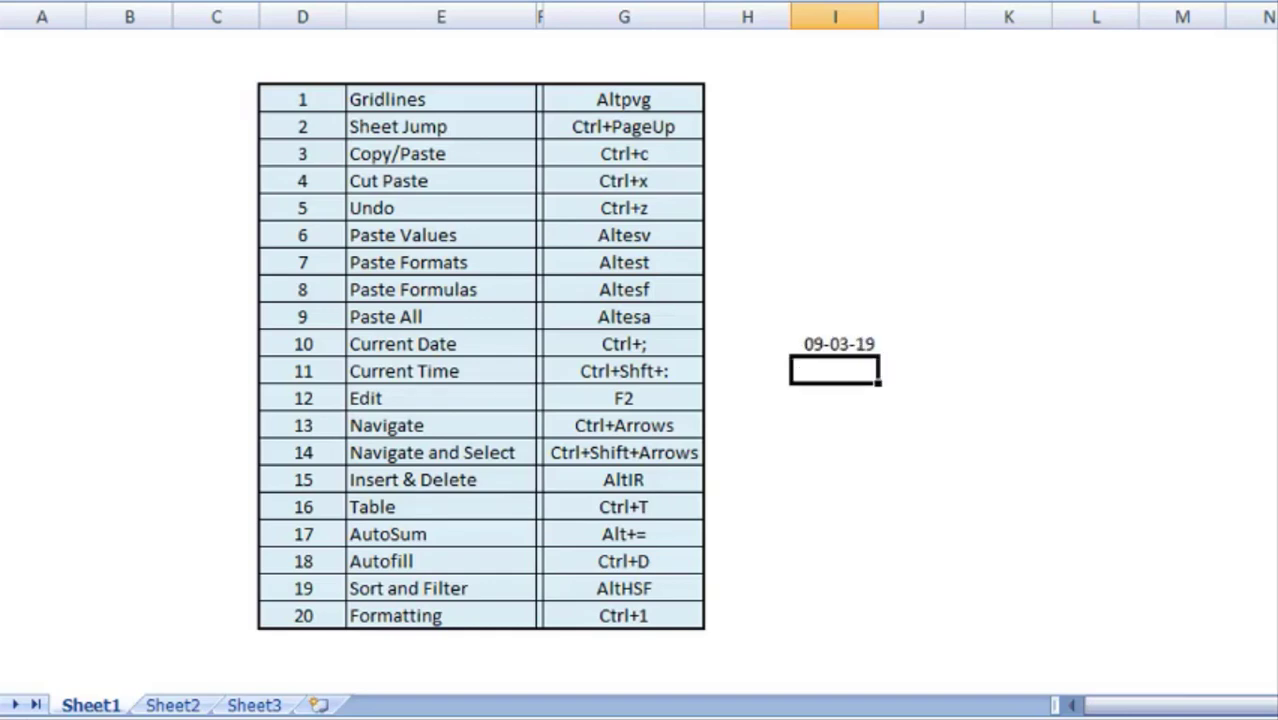
pyautogui.press('Up')
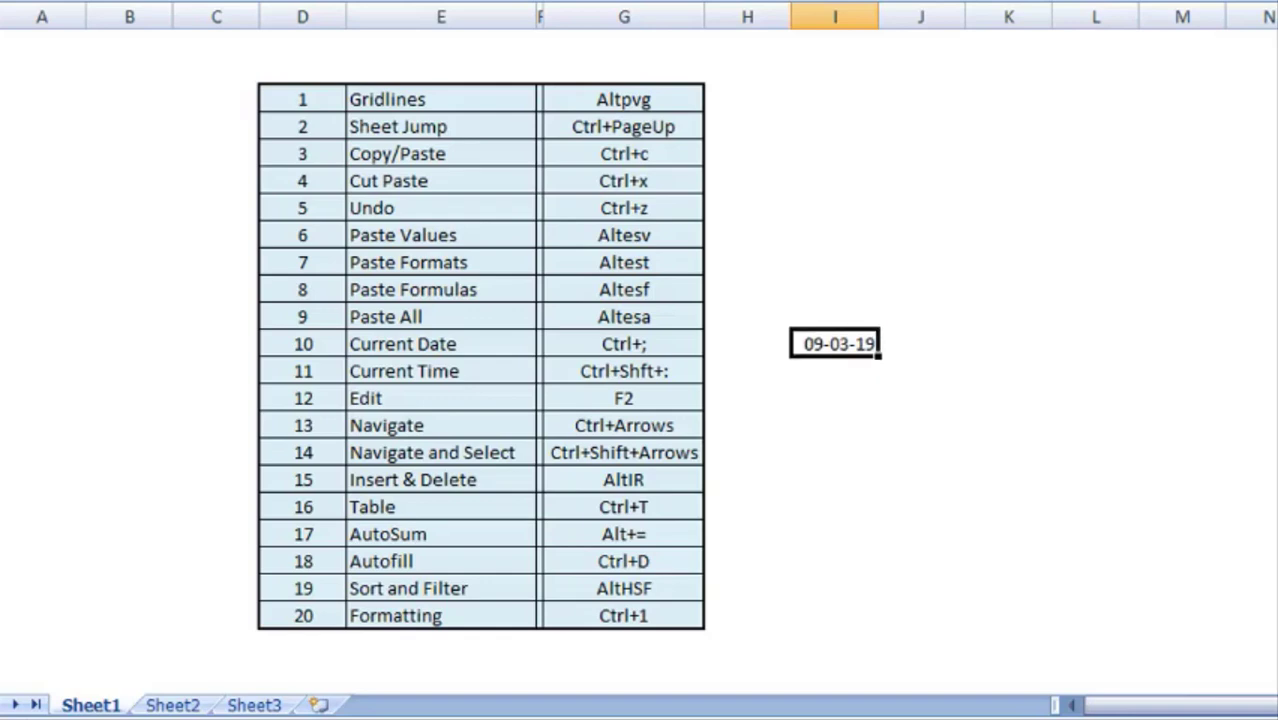
# Insert the current time in column I directly below the date, in the row of the Current Time entry
pyautogui.press('Down')
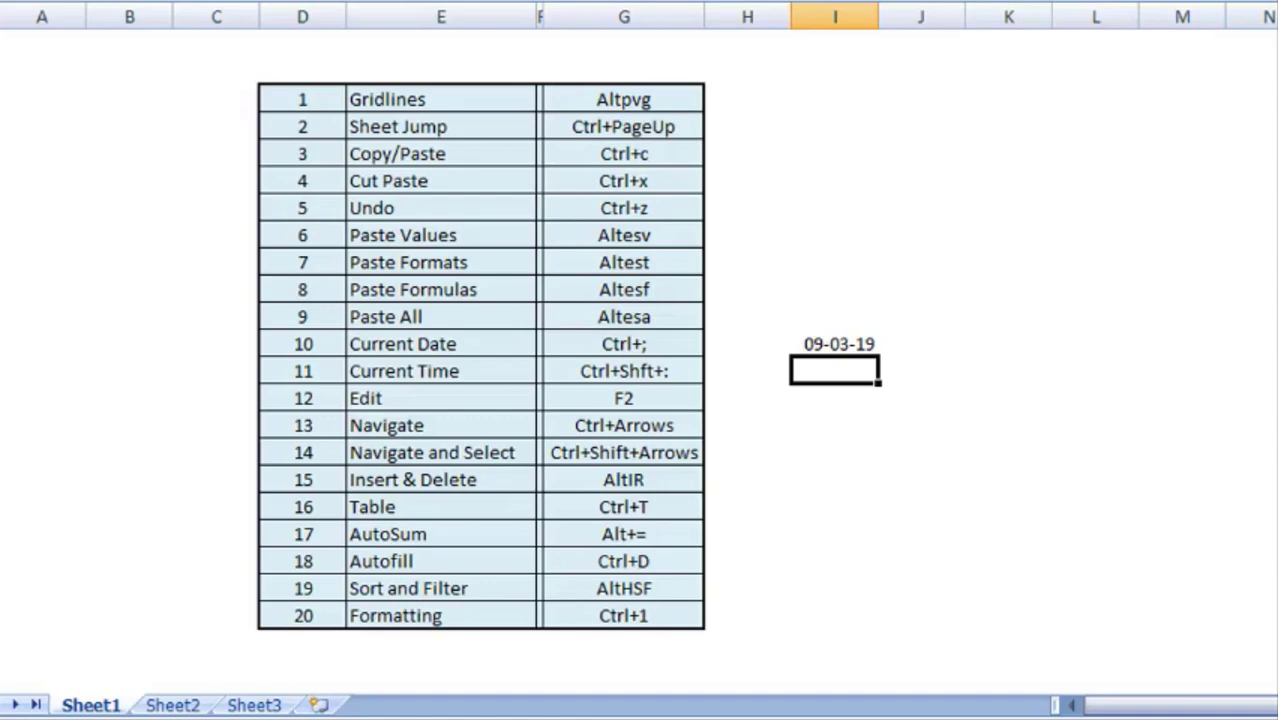
pyautogui.hotkey('ctrl', 'shift', ':')
pyautogui.press('Return')
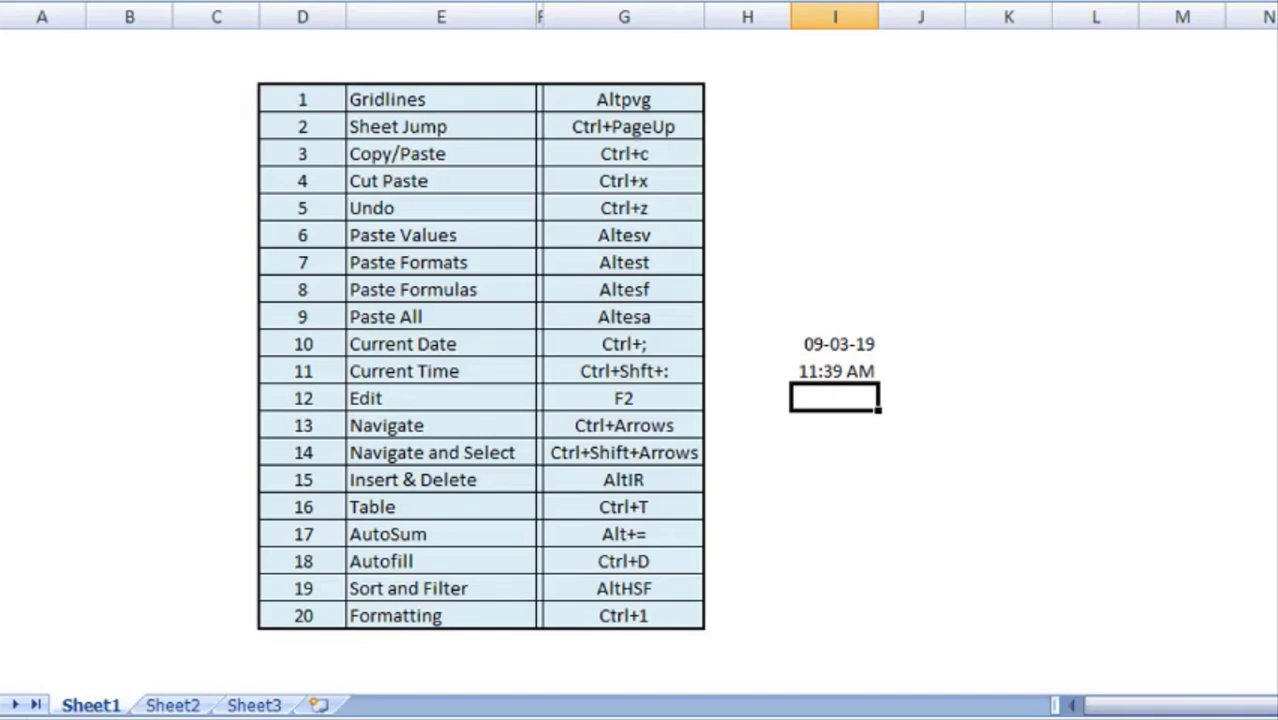
pyautogui.press('Up')
pyautogui.press('Up')
pyautogui.press('Left')
pyautogui.press('Left')
pyautogui.press('Left')
pyautogui.press('Right')
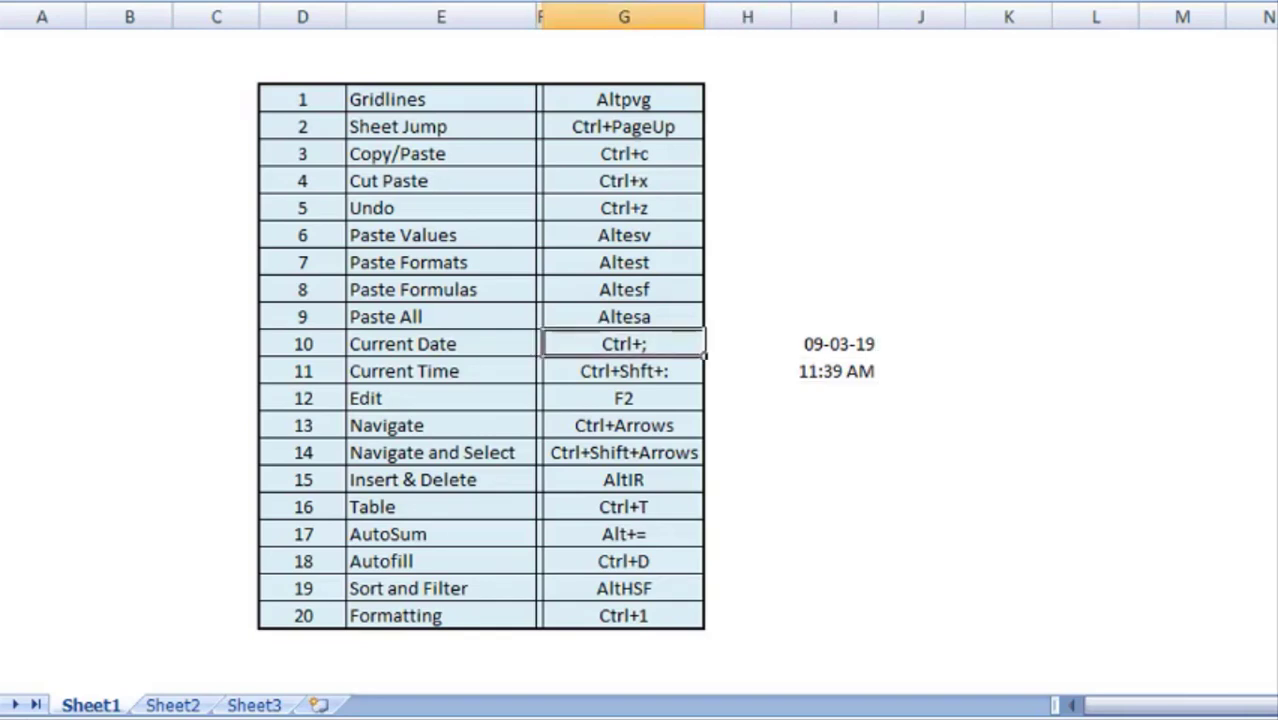
pyautogui.press('Up')
pyautogui.press('Up')
pyautogui.press('Up')
pyautogui.press('Up')
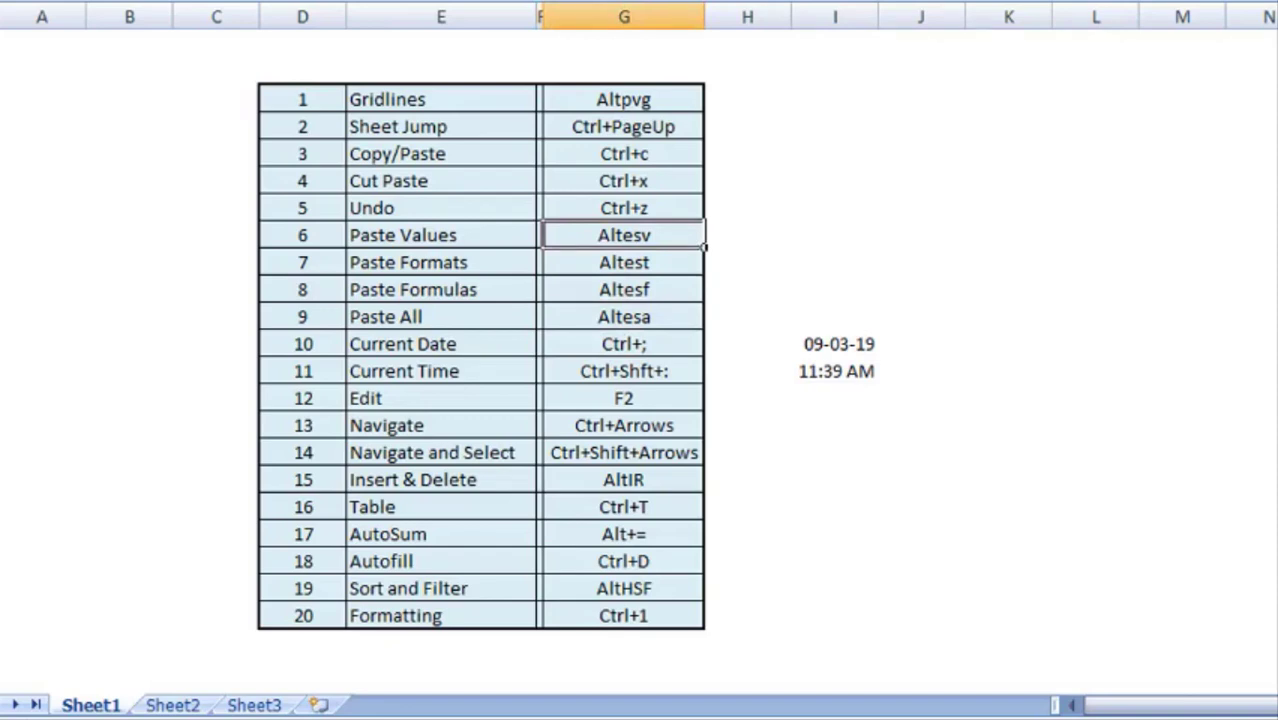
# Edit the Wednesday number in E8 on Sheet2 in place, replacing its middle digit to make it 653
pyautogui.hotkey('ctrl', 'pagedown')
pyautogui.press('Left')
pyautogui.press('Left')
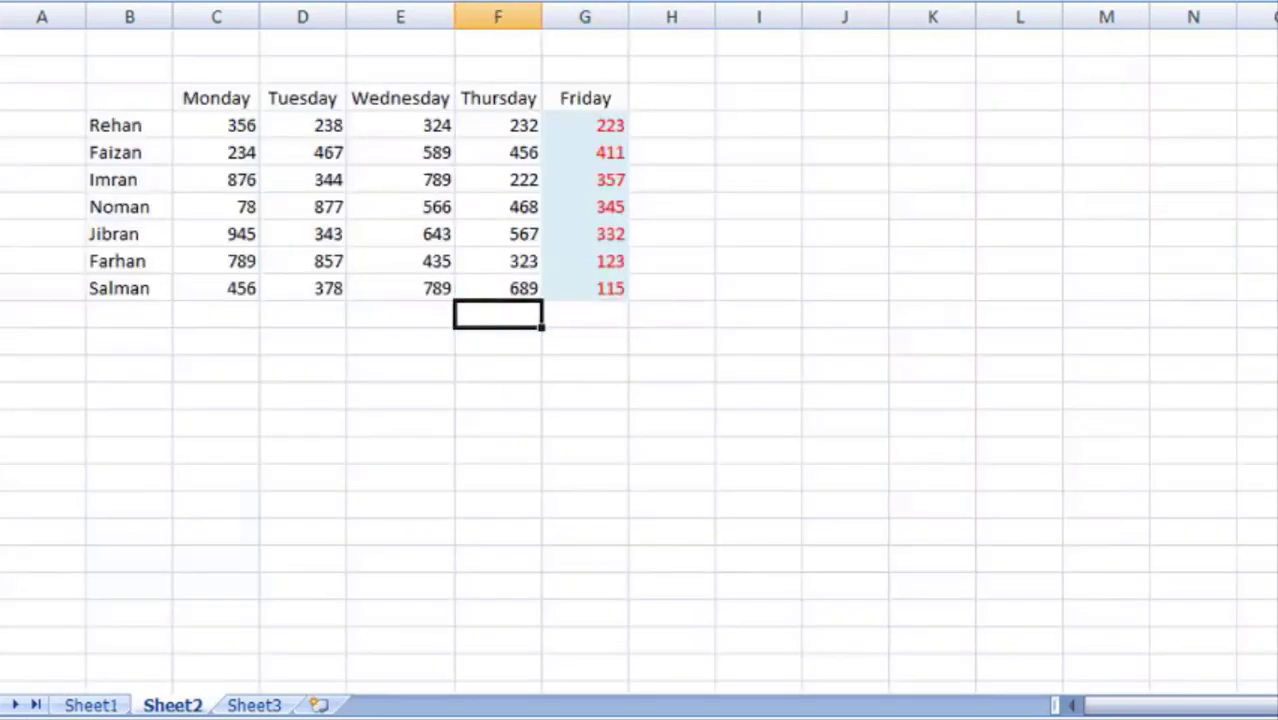
pyautogui.press('Up')
pyautogui.press('Up')
pyautogui.press('Up')
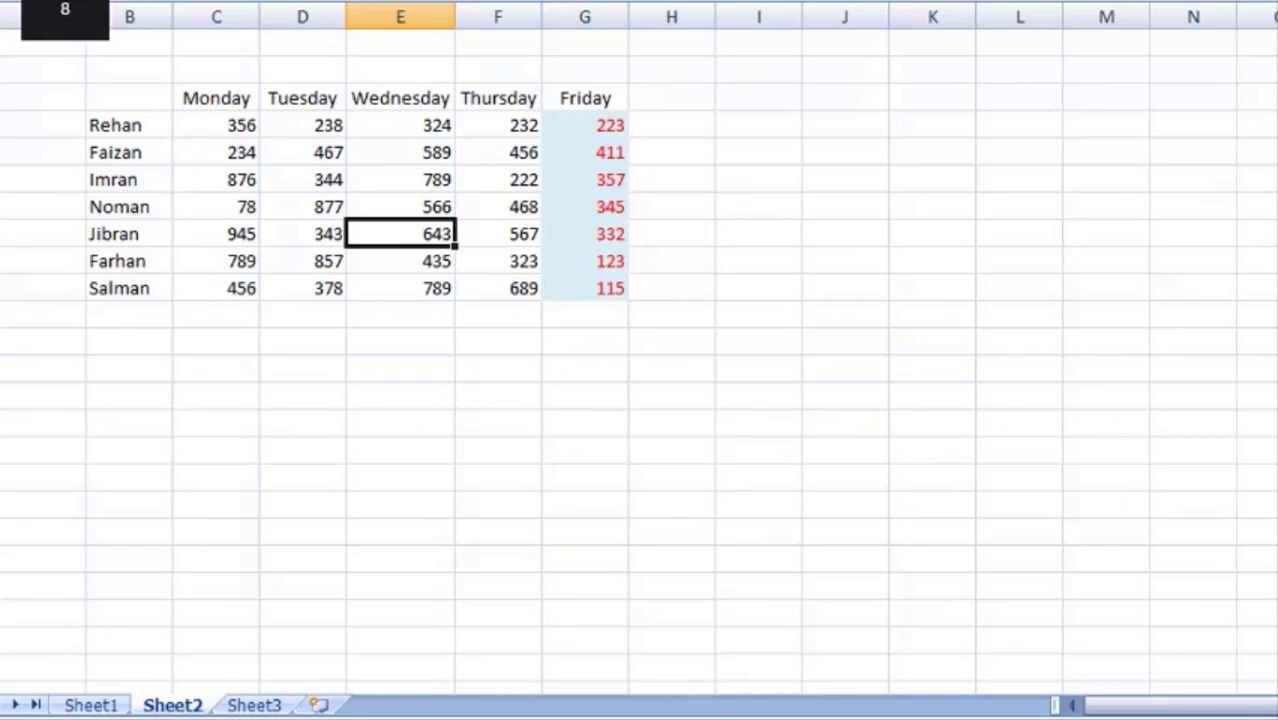
pyautogui.press('F2')
pyautogui.press('Left')
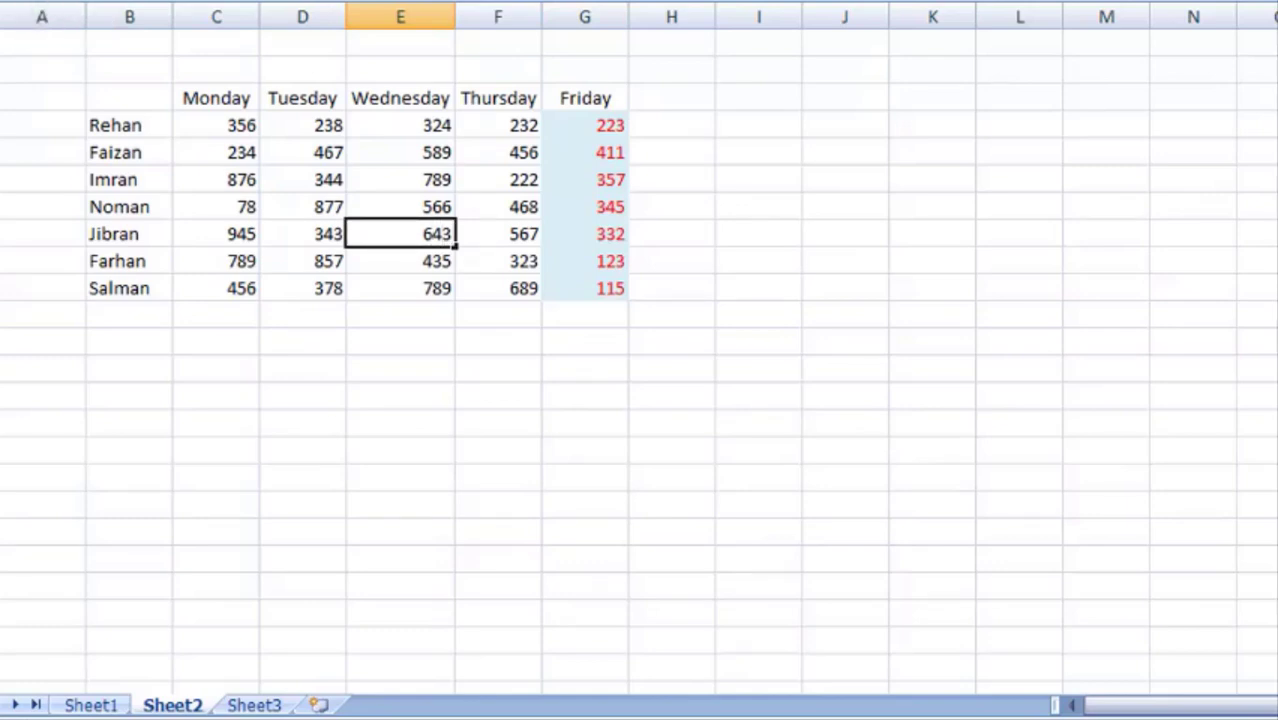
pyautogui.press('BackSpace')
pyautogui.write('5')
pyautogui.press('Return')
pyautogui.press('Down')
pyautogui.press('Down')
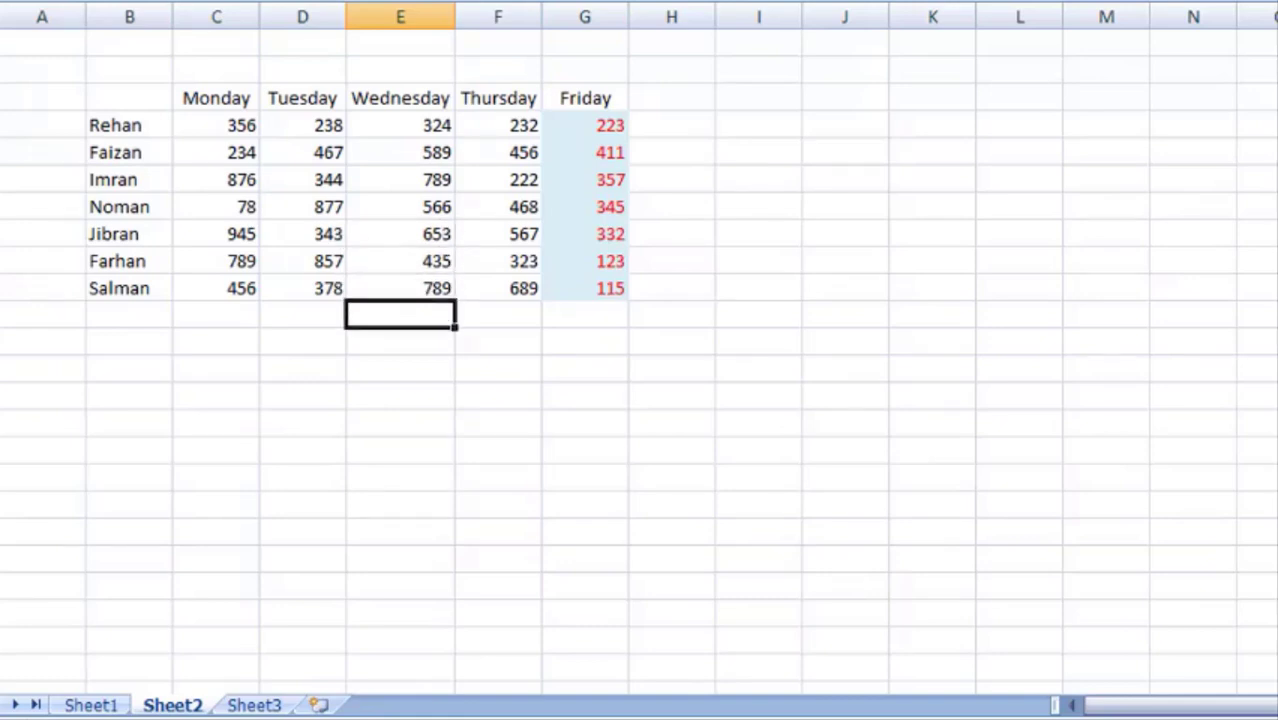
pyautogui.press('Down')
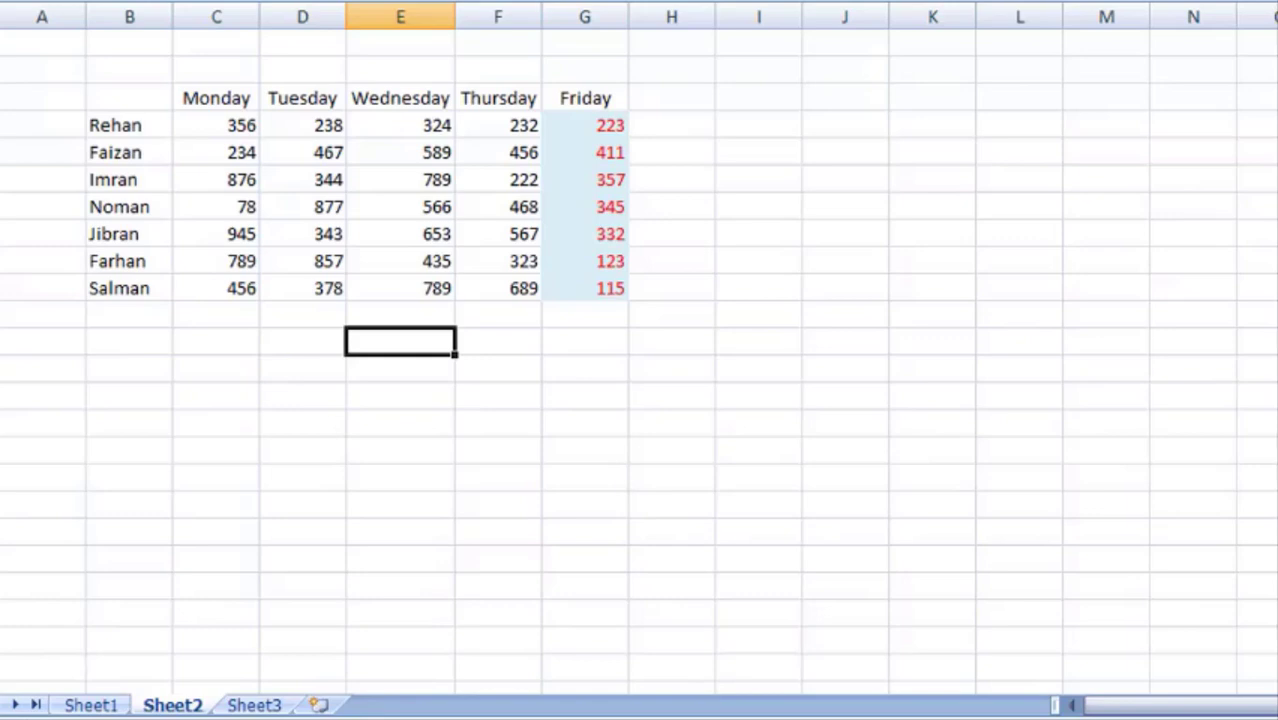
# Check the Navigate entry, number 13, in the shortcut list on Sheet1
pyautogui.hotkey('ctrl', 'pageup')
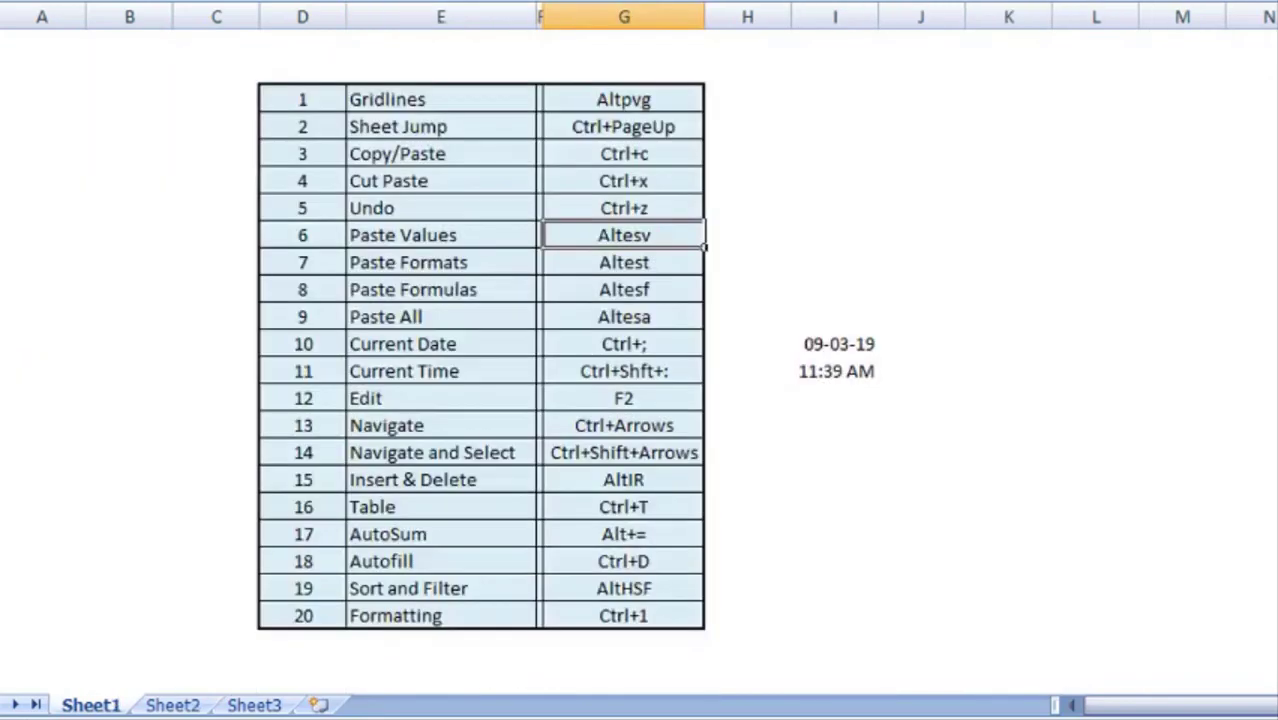
pyautogui.press('Down')
pyautogui.press('Down')
pyautogui.press('Down')
pyautogui.press('Down')
pyautogui.press('Down')
pyautogui.press('Down')
pyautogui.press('Down')
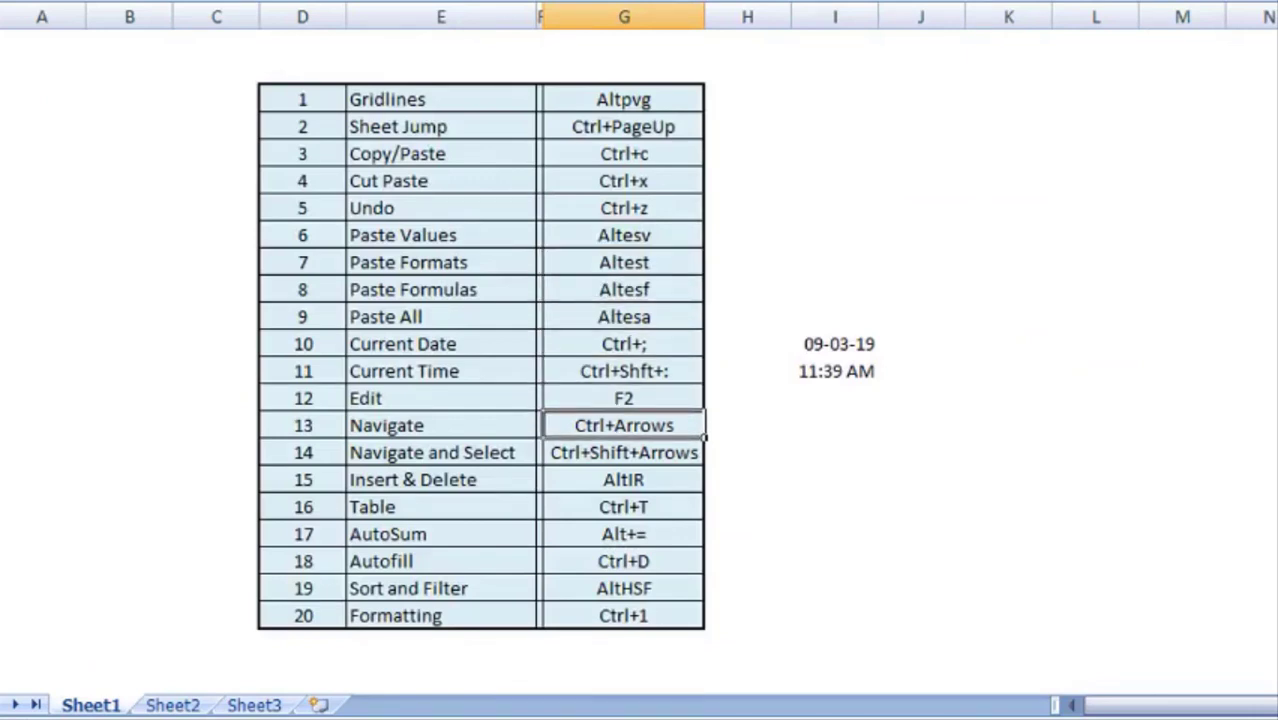
# On Sheet2, go to B4, jump to the last name in the column, and jump across to the last filled cell in that row
pyautogui.hotkey('ctrl', 'pagedown')
pyautogui.press('Left')
pyautogui.press('Left')
pyautogui.press('Left')
pyautogui.press('Left')
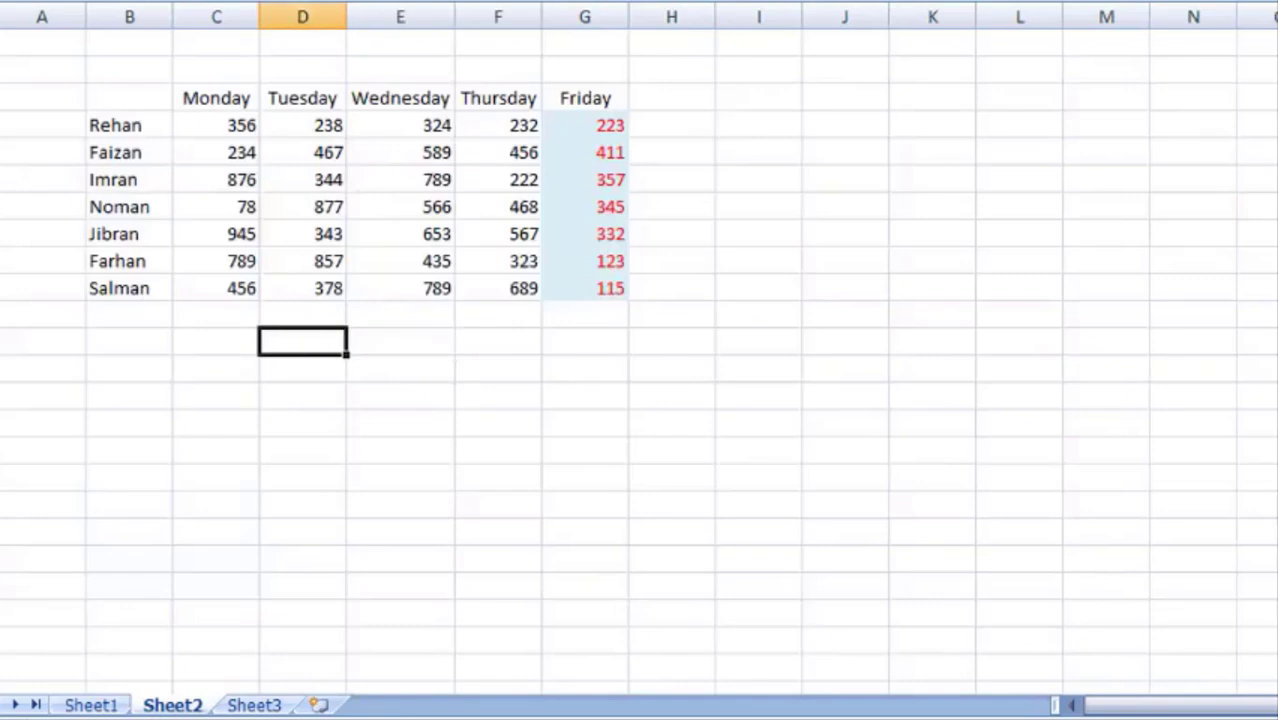
pyautogui.press('Up')
pyautogui.press('Up')
pyautogui.press('Up')
pyautogui.press('Right')
pyautogui.press('Up')
pyautogui.press('Up')
pyautogui.press('Up')
pyautogui.press('Up')
pyautogui.press('Up')
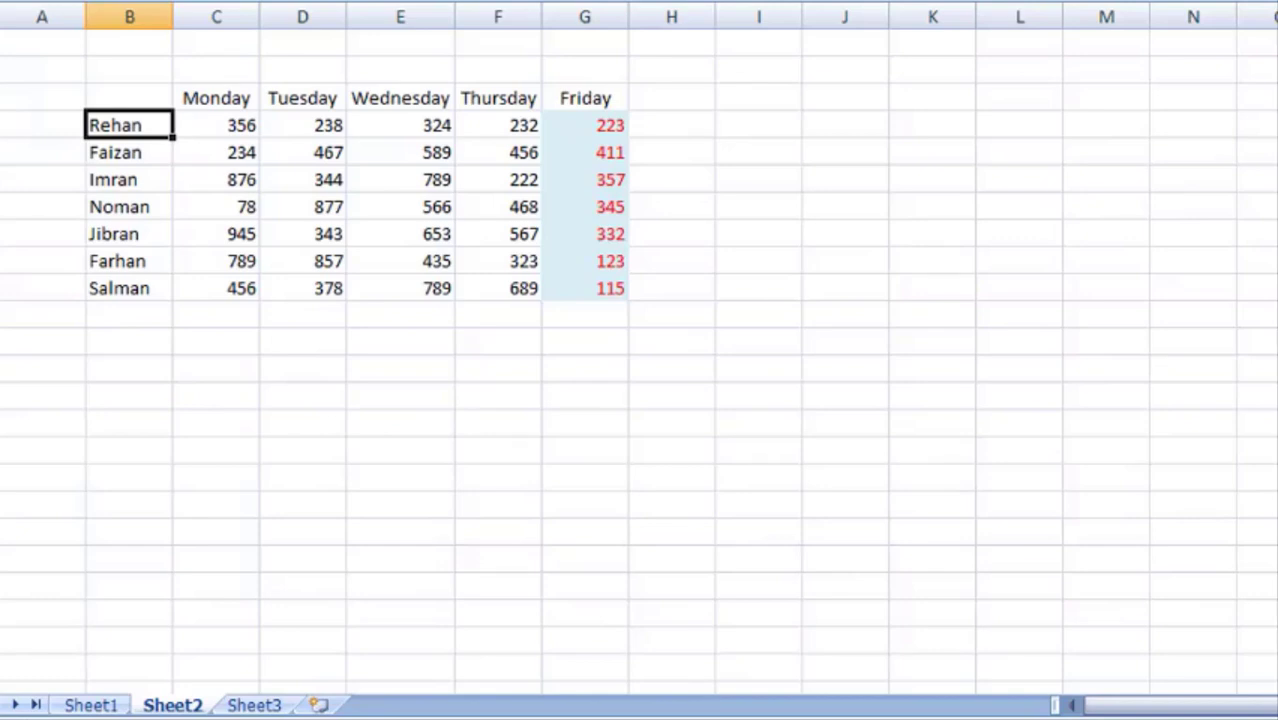
pyautogui.hotkey('ctrl', 'Down')
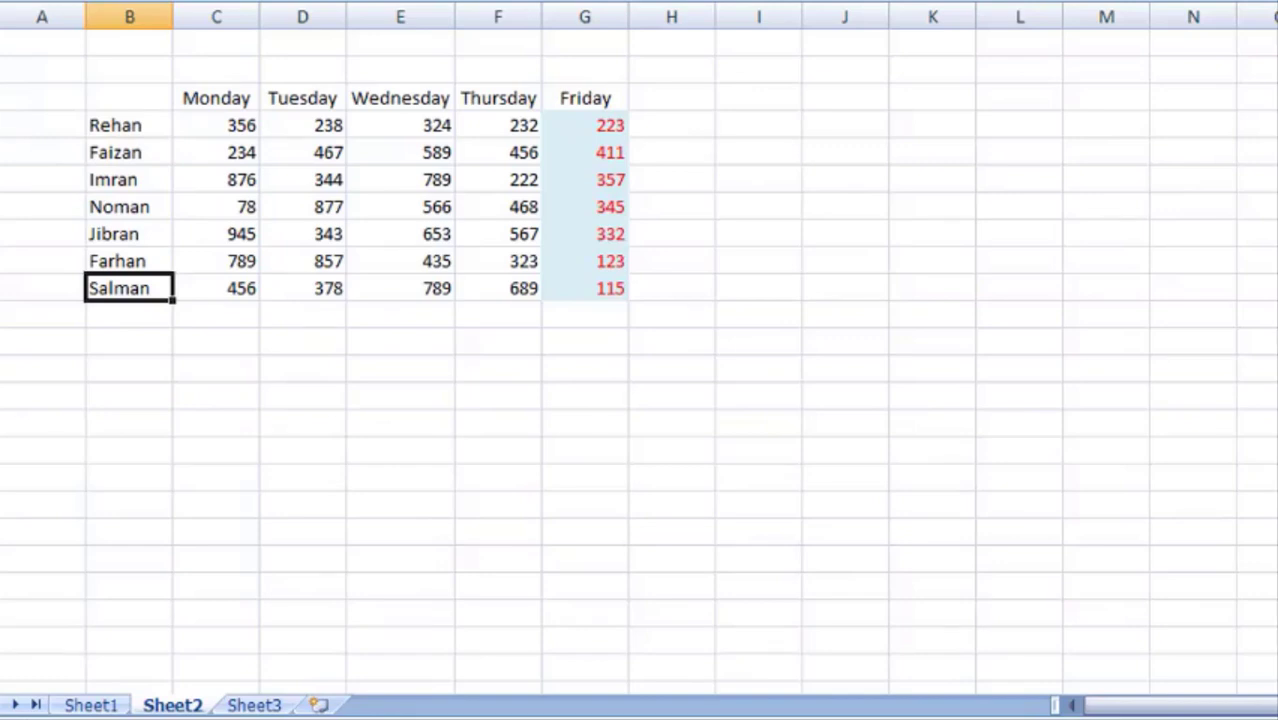
pyautogui.hotkey('ctrl', 'Right')
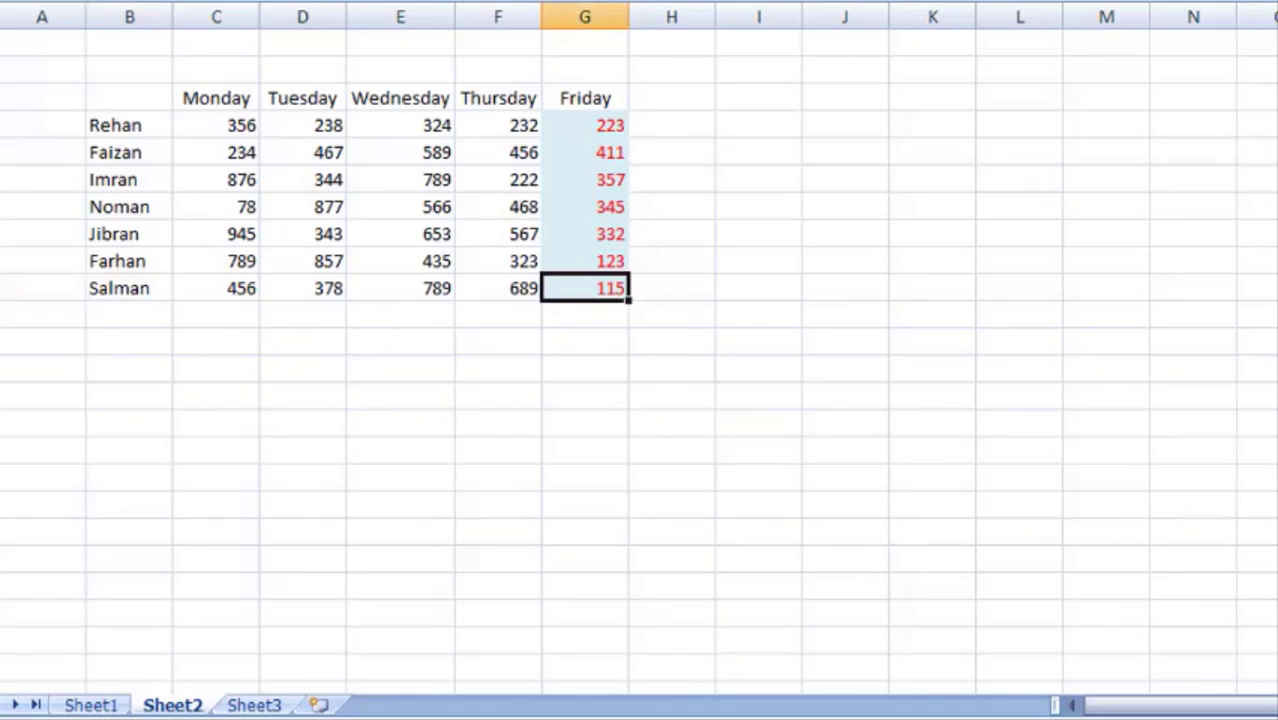
# Jump from G10 to the Friday heading and back down, across to B10, and up to the first name in B4
pyautogui.hotkey('ctrl', 'Up')
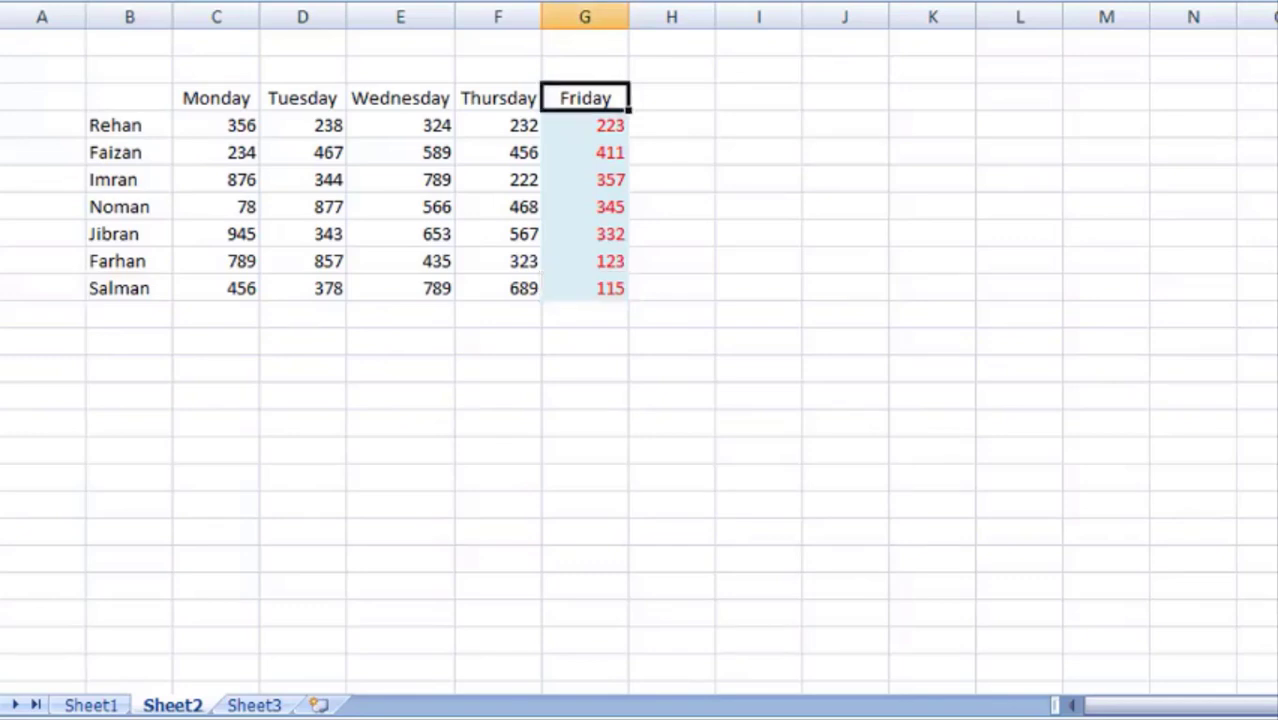
pyautogui.hotkey('ctrl', 'Down')
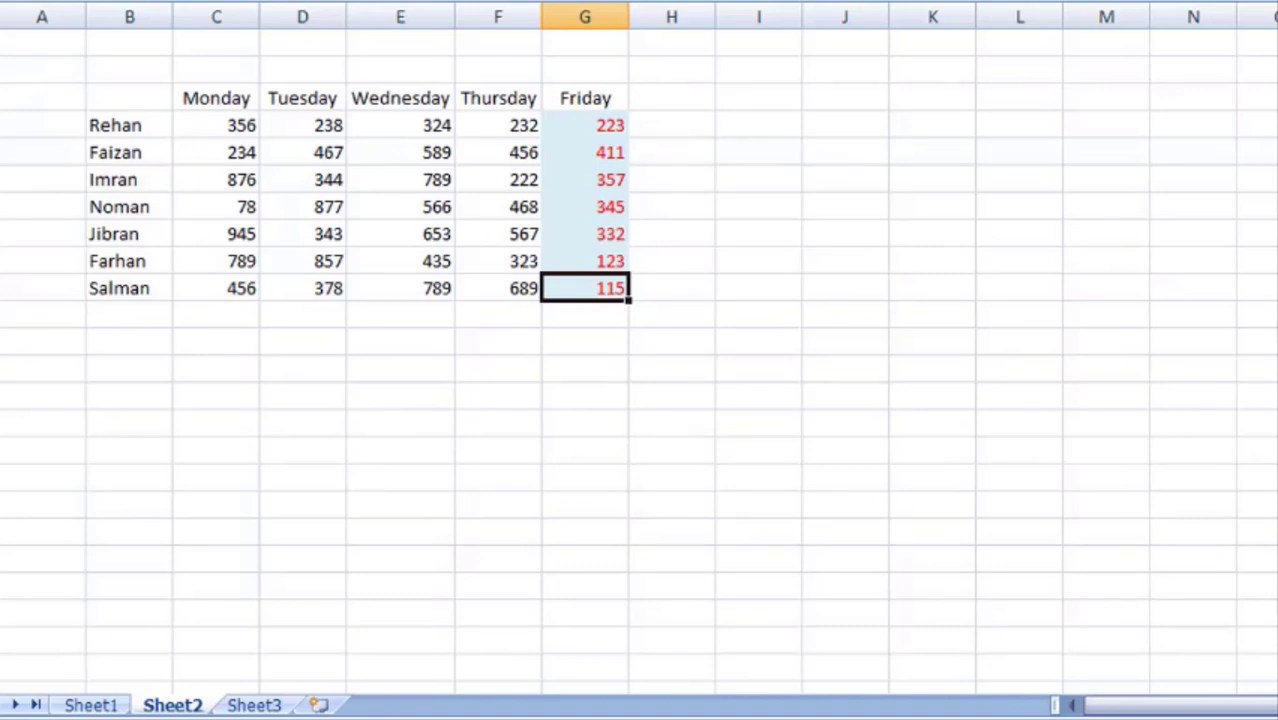
pyautogui.hotkey('ctrl', 'Left')
pyautogui.hotkey('ctrl', 'Up')
pyautogui.hotkey('ctrl', 'Up')
pyautogui.hotkey('ctrl', 'Down')
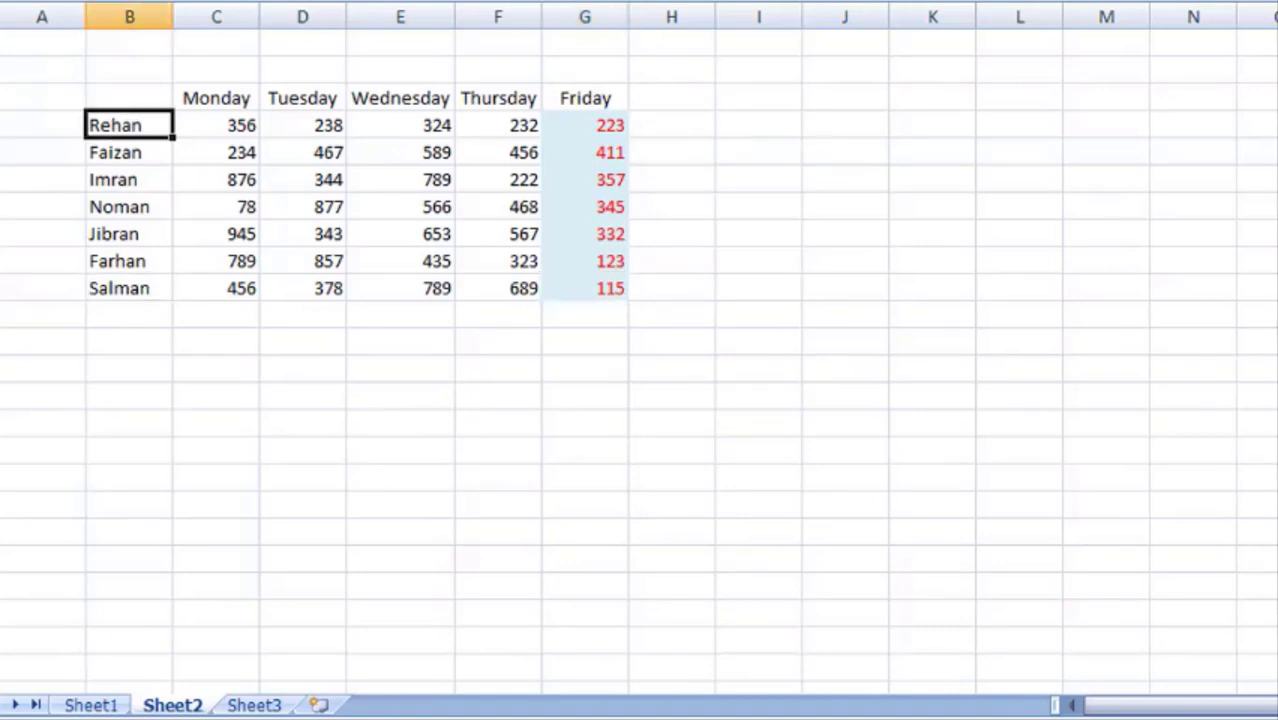
# Jump clockwise through the table corners from B4 via G4, G10 and B10 back to B4, and across to G4
pyautogui.hotkey('ctrl', 'Right')
pyautogui.hotkey('ctrl', 'Down')
pyautogui.hotkey('ctrl', 'Left')
pyautogui.hotkey('ctrl', 'Up')
pyautogui.hotkey('ctrl', 'Right')
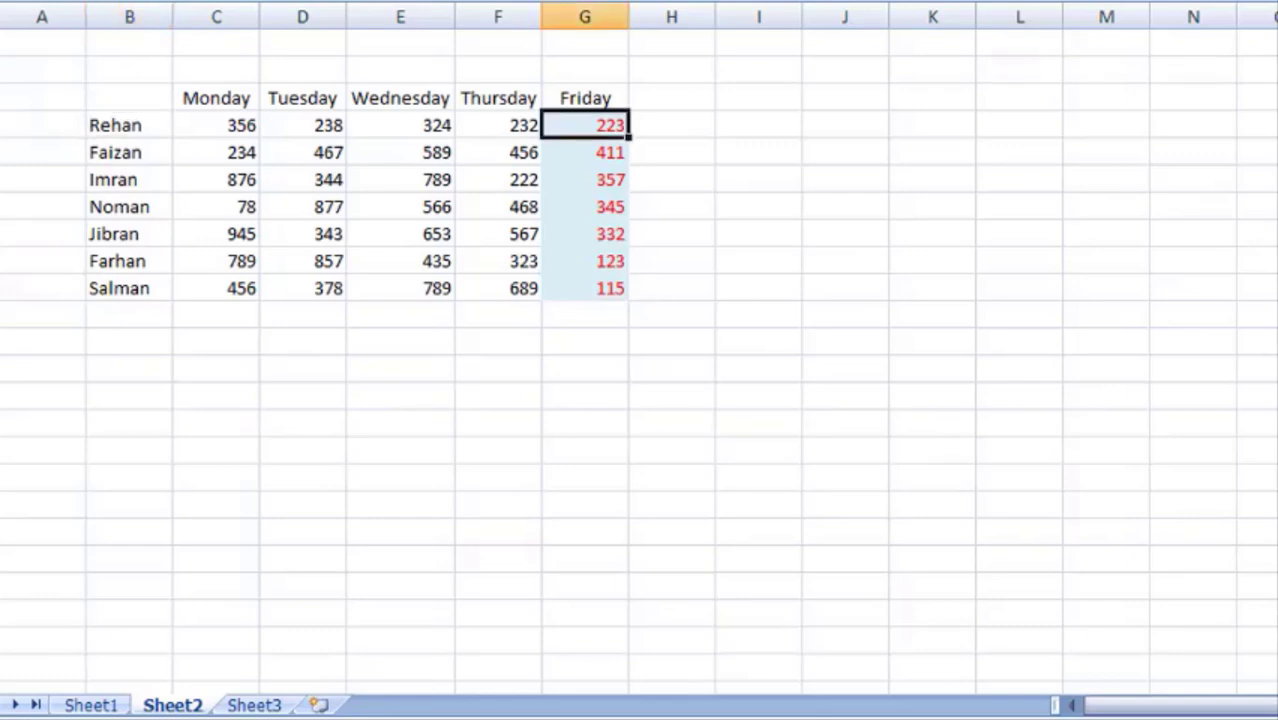
# Jump from G4 through B4, B10 and G10 to the Friday heading, across to the Monday heading, and down to C10 and B10
pyautogui.hotkey('ctrl', 'Left')
pyautogui.hotkey('ctrl', 'Down')
pyautogui.hotkey('ctrl', 'Right')
pyautogui.hotkey('ctrl', 'Up')
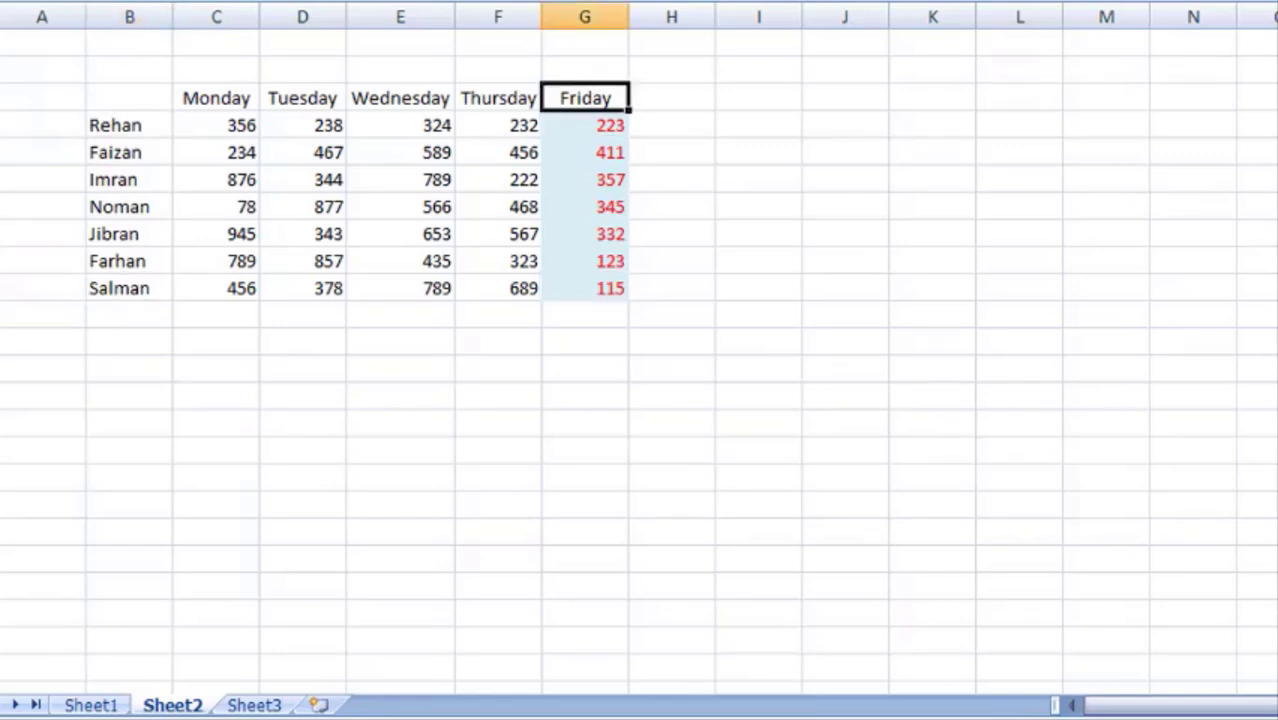
pyautogui.hotkey('ctrl', 'Left')
pyautogui.hotkey('ctrl', 'Down')
pyautogui.hotkey('ctrl', 'Left')
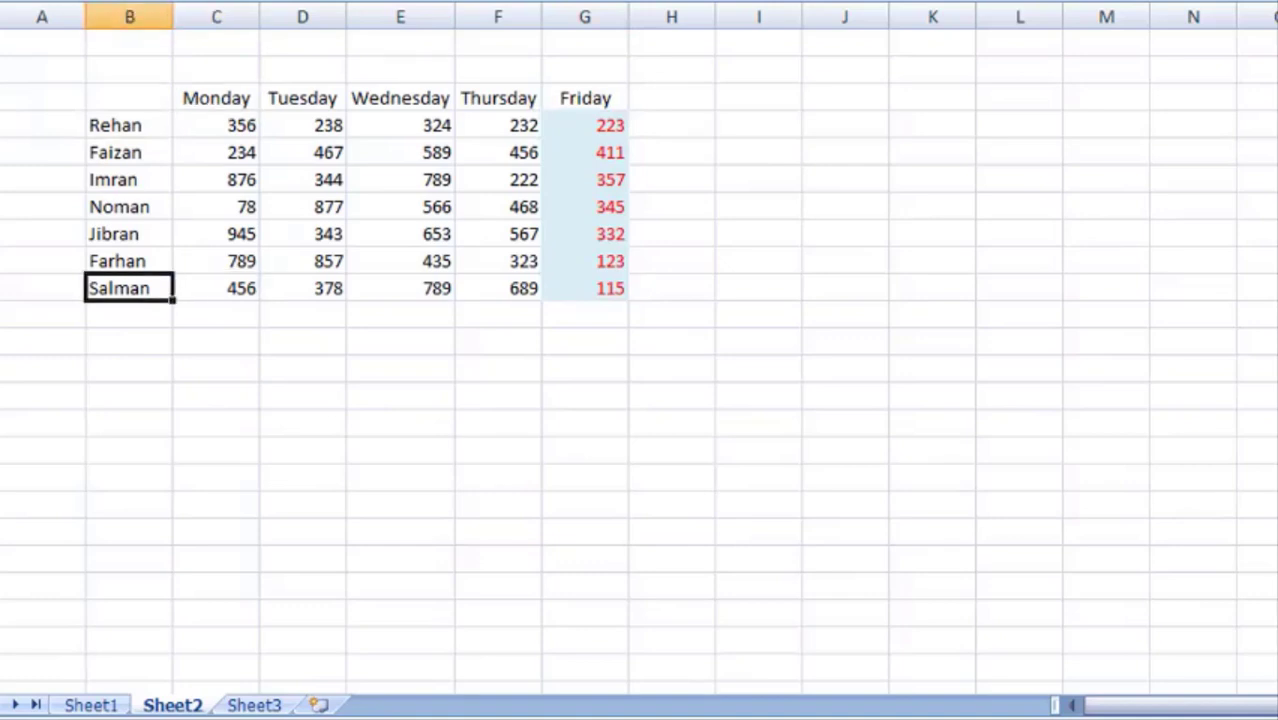
# Check the Navigate entry on Sheet1, return to Sheet2, and jump around the edges of the day columns, finishing on the Monday heading
pyautogui.hotkey('ctrl', 'pageup')
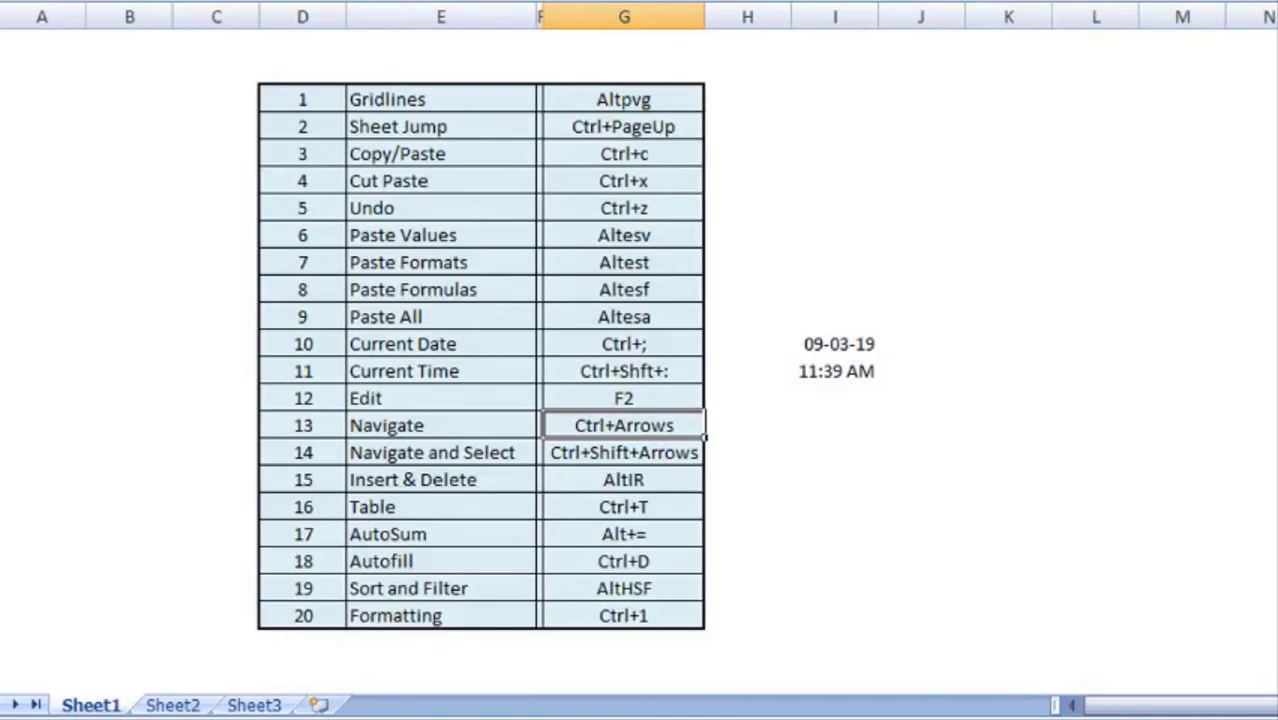
pyautogui.hotkey('ctrl', 'pagedown')
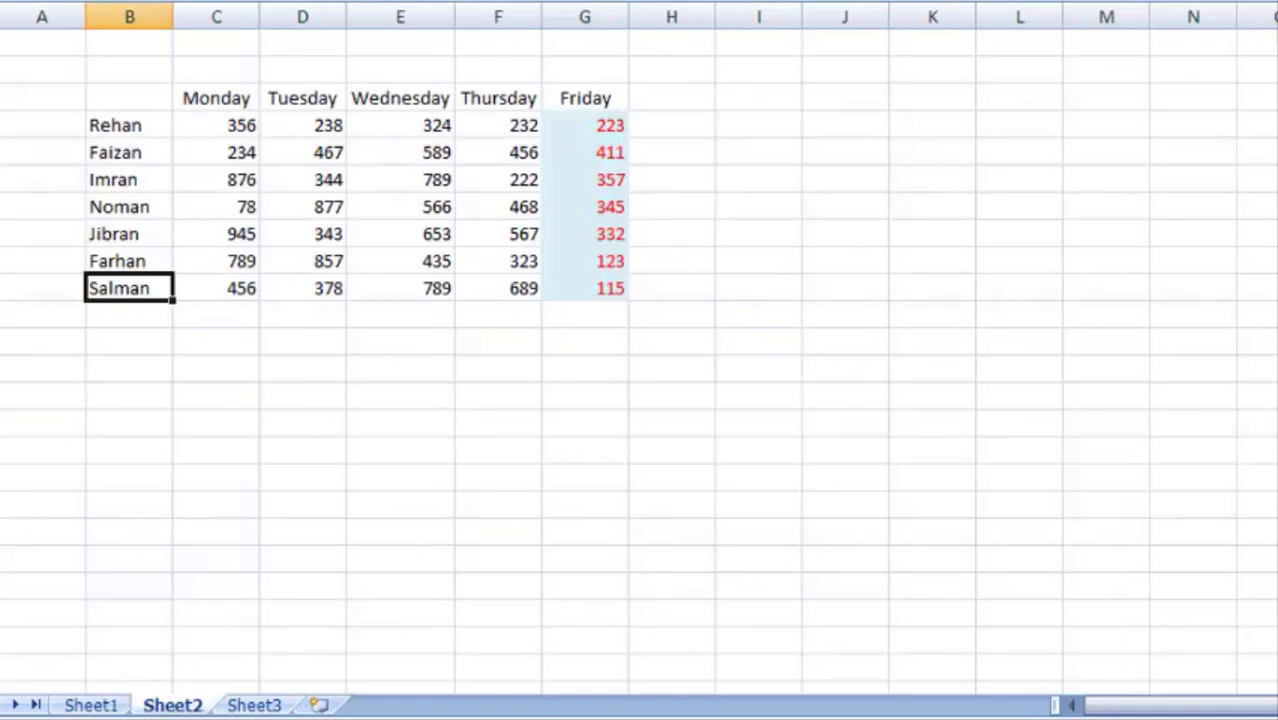
pyautogui.hotkey('ctrl', 'Right')
pyautogui.hotkey('ctrl', 'Up')
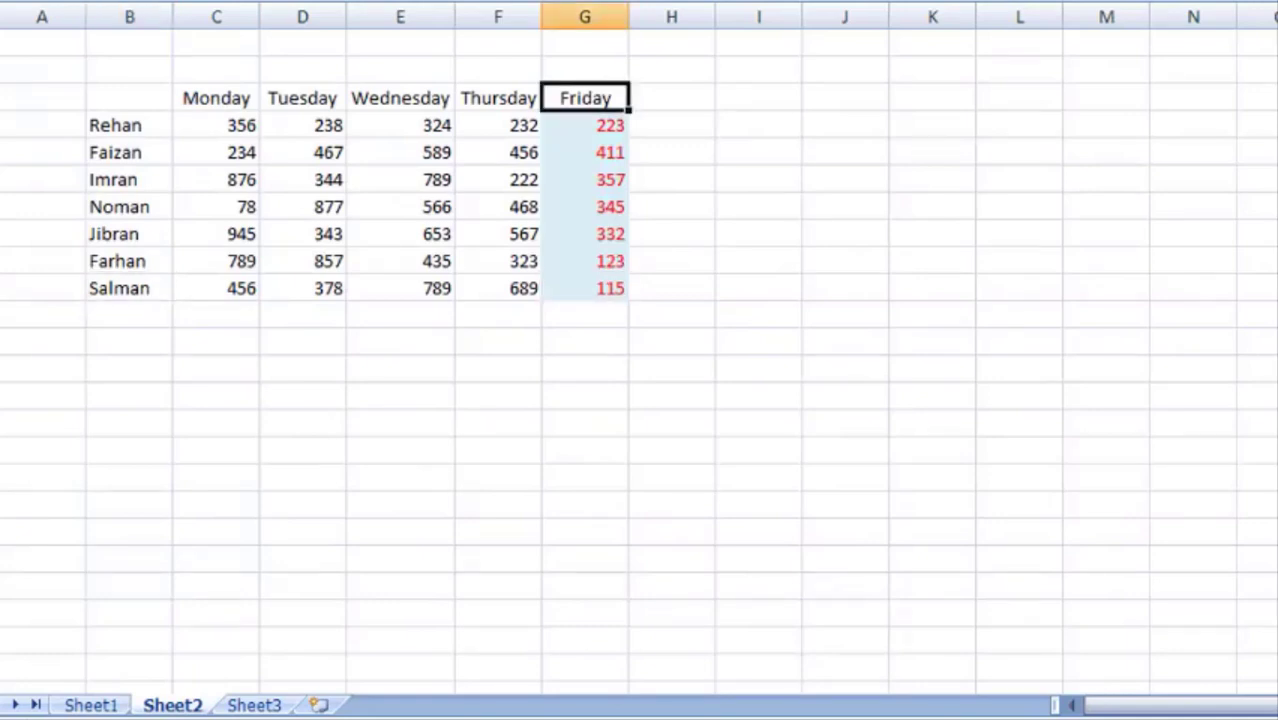
pyautogui.hotkey('ctrl', 'Left')
pyautogui.hotkey('ctrl', 'Down')
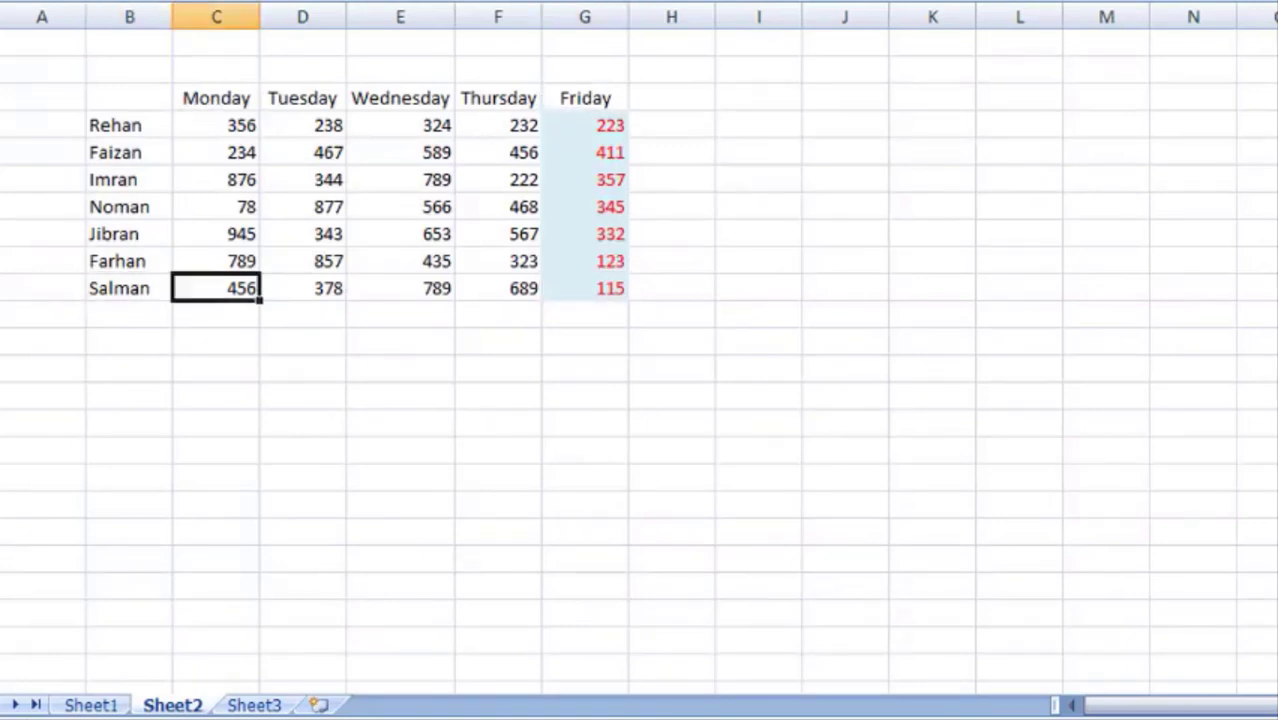
pyautogui.hotkey('ctrl', 'Right')
pyautogui.hotkey('ctrl', 'Up')
pyautogui.hotkey('ctrl', 'Left')
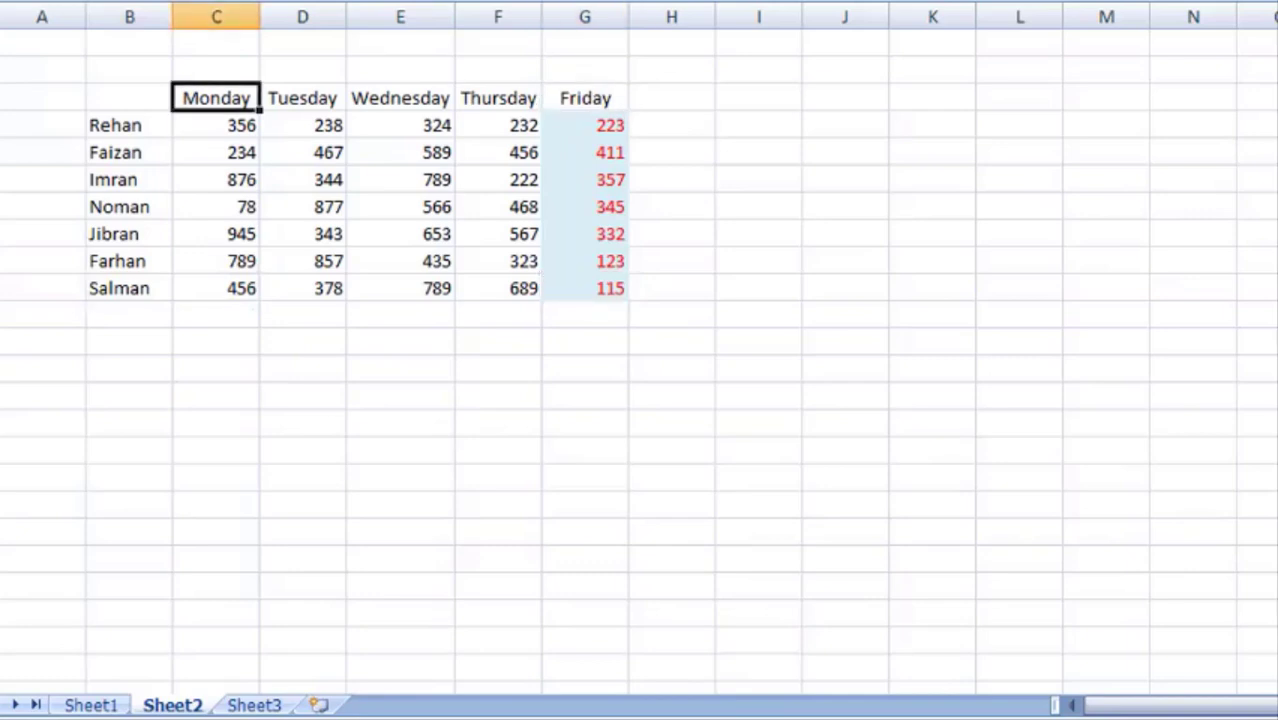
# Circle the day columns' edges from C3 via C10, G10 and G3, repeat down to C10 and G10, and end on B10
pyautogui.hotkey('ctrl', 'Down')
pyautogui.hotkey('ctrl', 'Right')
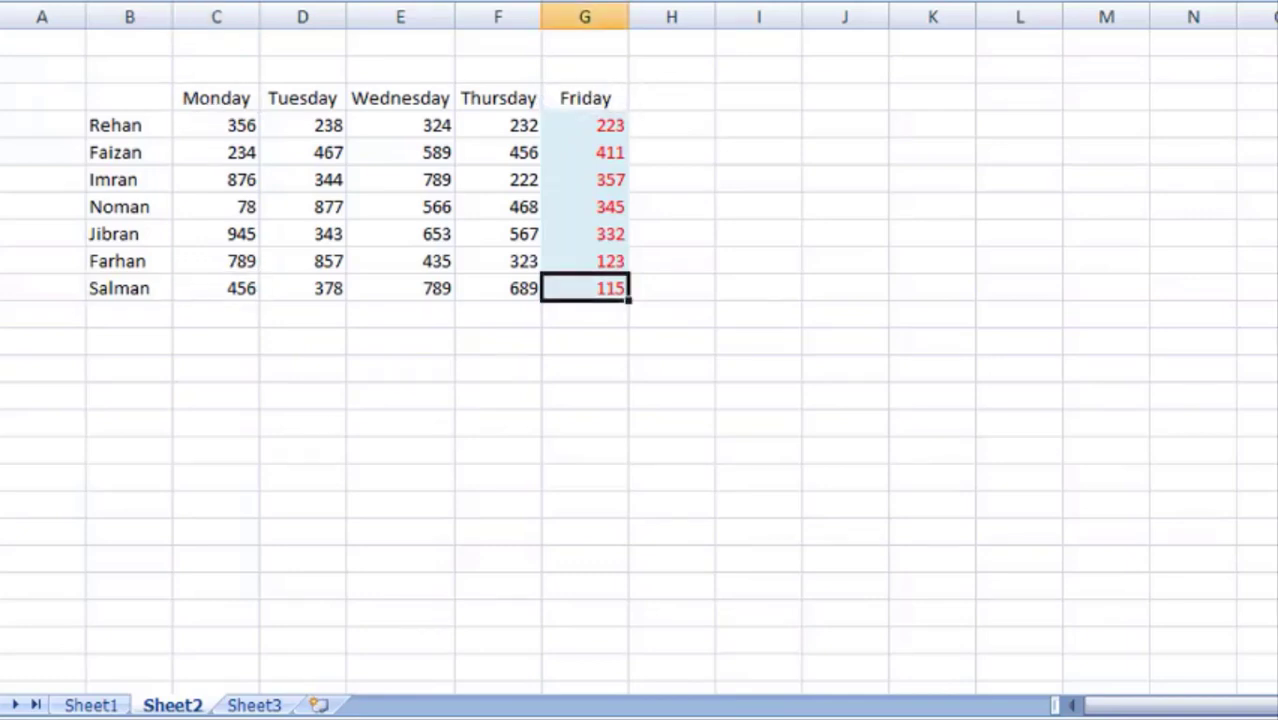
pyautogui.hotkey('ctrl', 'Up')
pyautogui.hotkey('ctrl', 'Left')
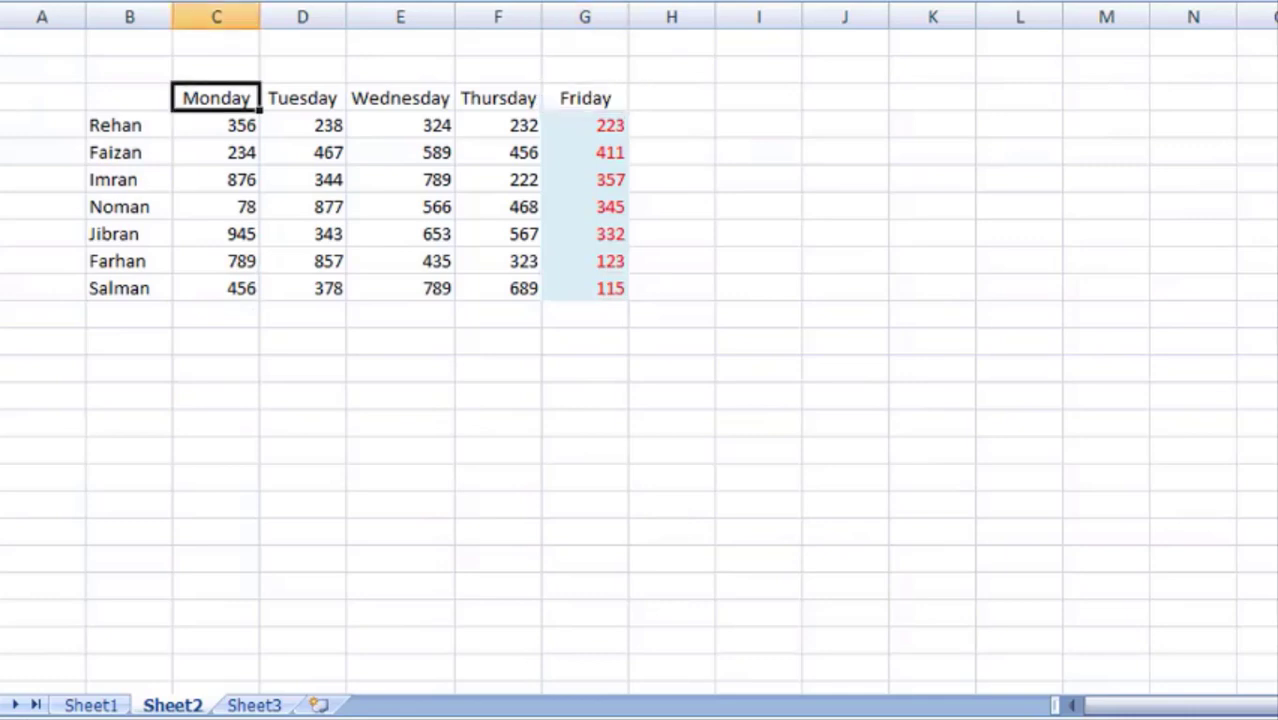
pyautogui.hotkey('ctrl', 'Down')
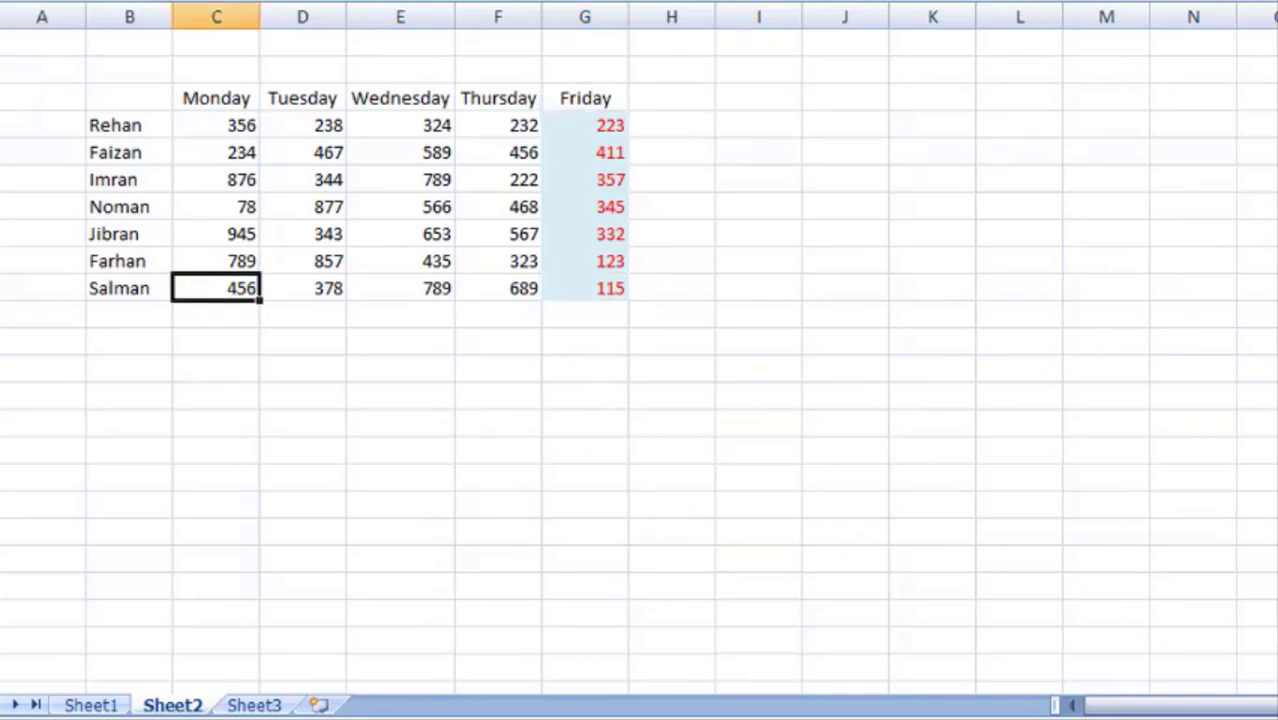
pyautogui.hotkey('ctrl', 'Right')
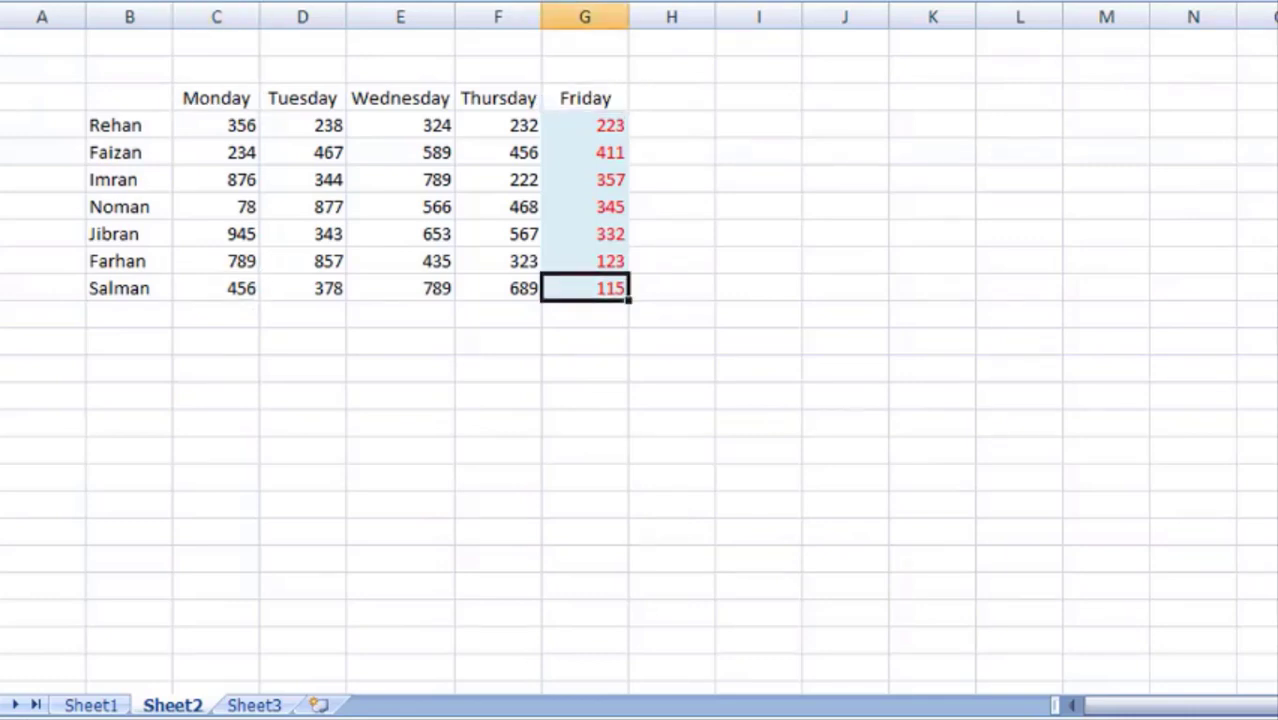
pyautogui.hotkey('ctrl', 'Left')
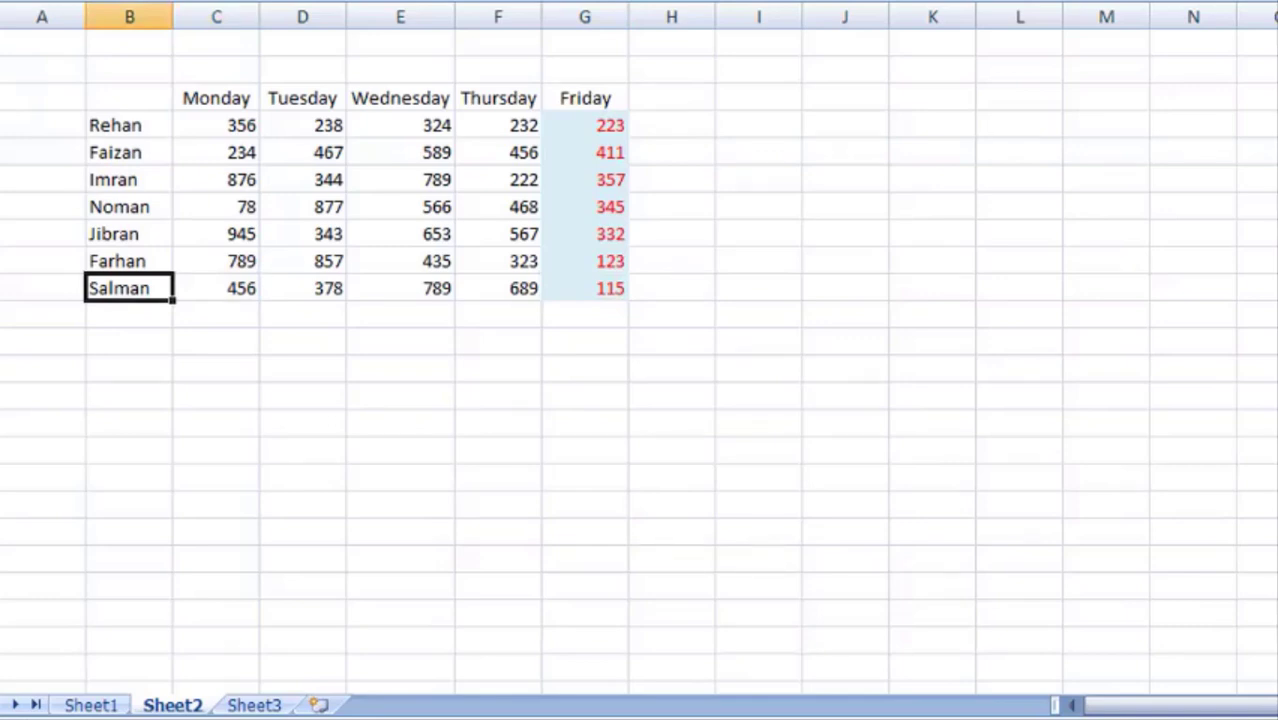
# Select the last data row from B10 through G10, collapse the selection to B10, and select the row's data again
pyautogui.hotkey('ctrl', 'shift', 'Right')
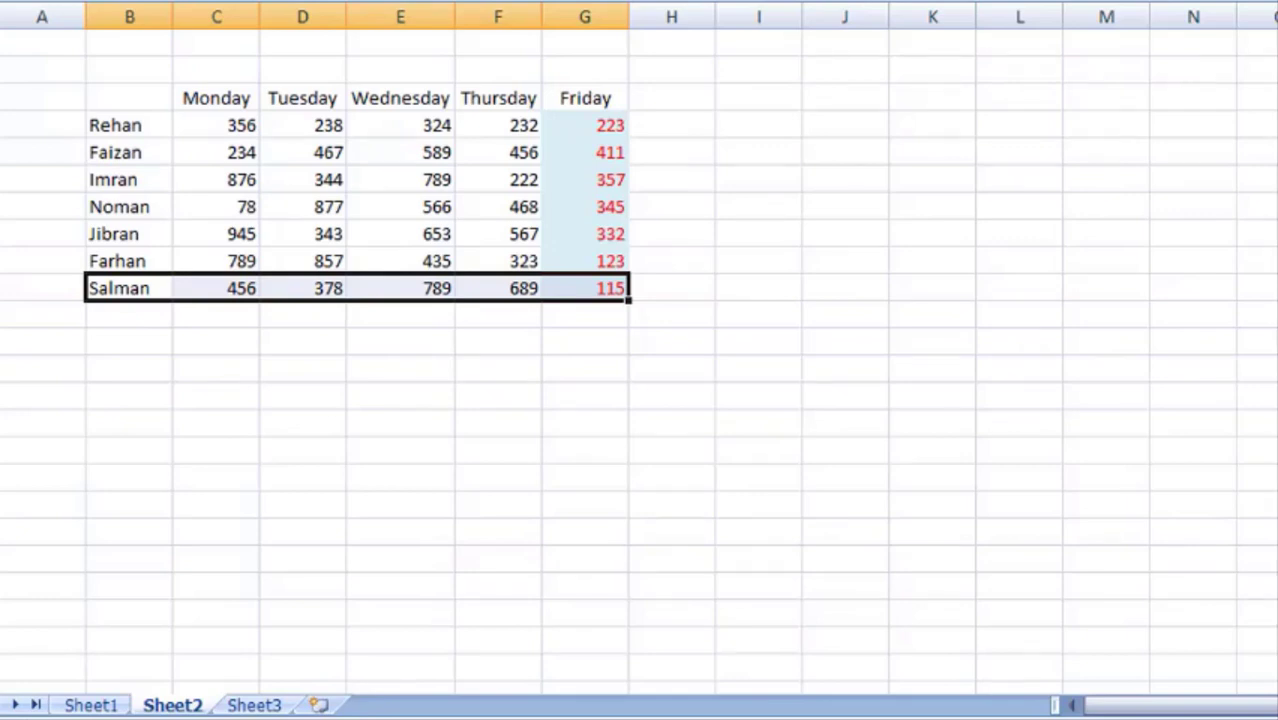
pyautogui.press('Left')
pyautogui.press('Right')
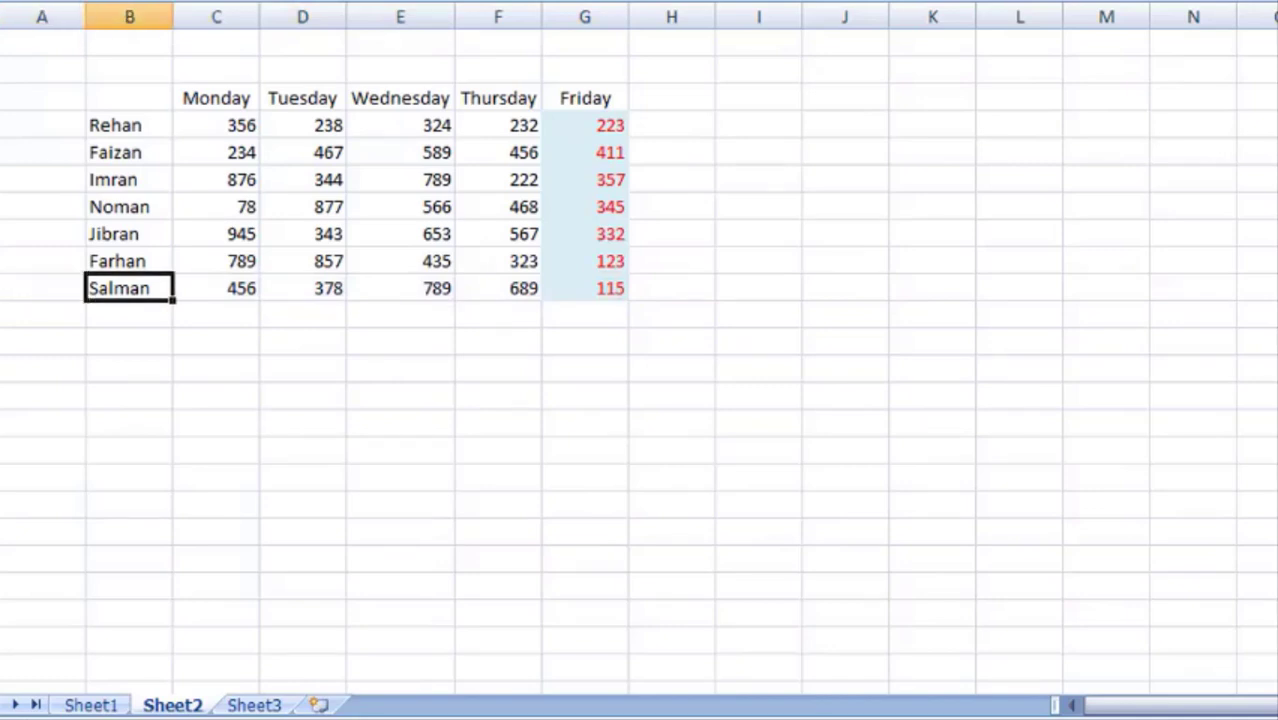
pyautogui.hotkey('ctrl', 'shift', 'Right')
# Go to G10, select the Friday column's data up to its heading in G3, and move to D8
pyautogui.press('Right')
pyautogui.press('Right')
pyautogui.press('Right')
pyautogui.press('Right')
pyautogui.press('Right')
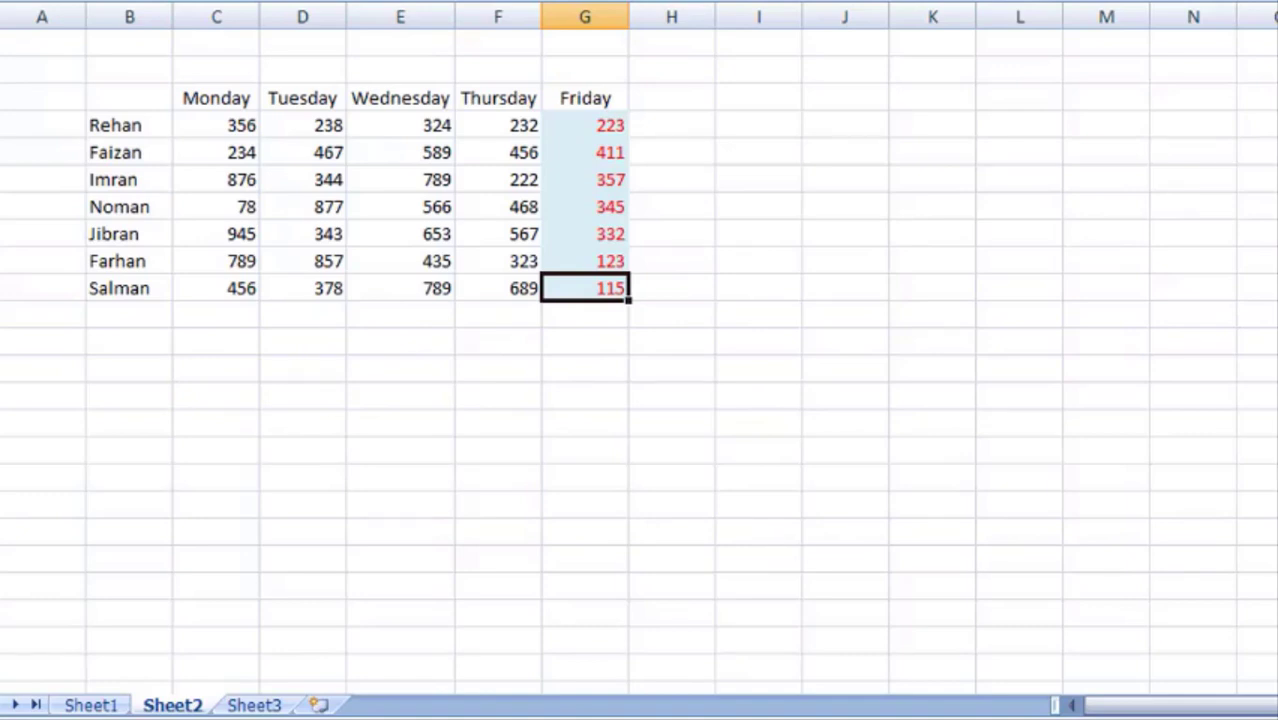
pyautogui.hotkey('ctrl', 'shift', 'Up')
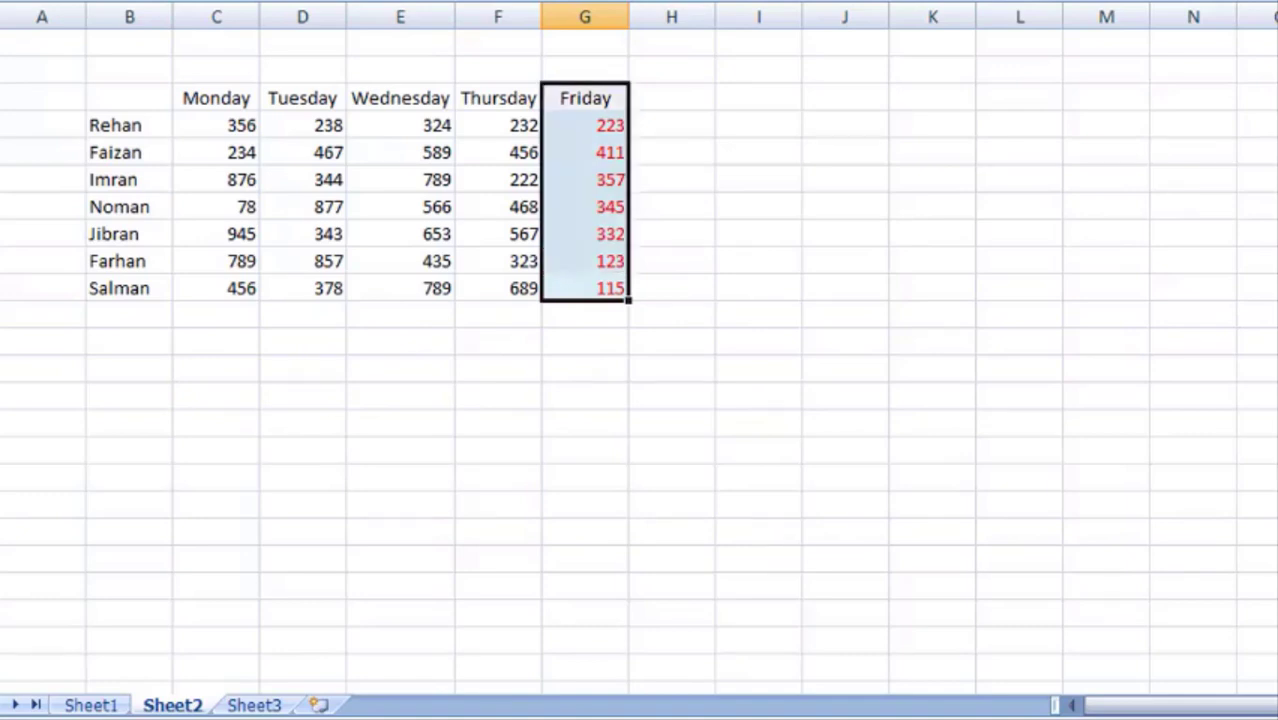
pyautogui.press('Left')
pyautogui.press('Left')
pyautogui.press('Left')
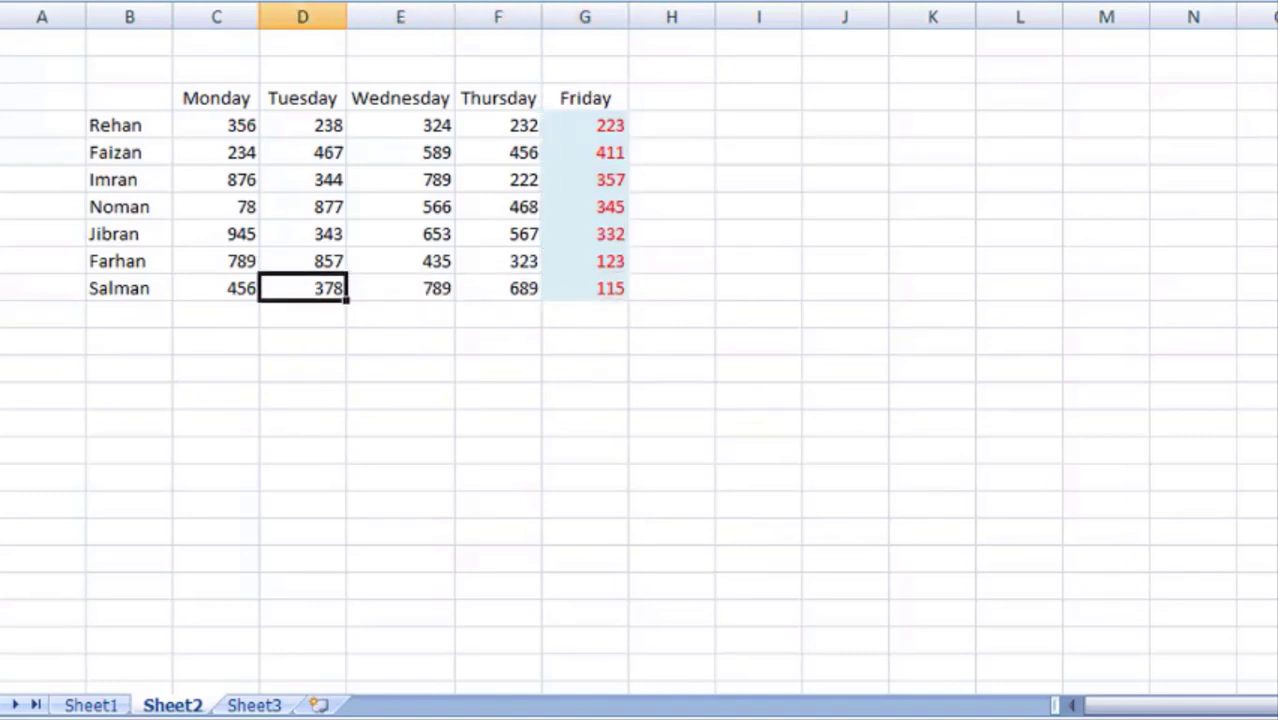
pyautogui.press('Up')
pyautogui.press('Up')
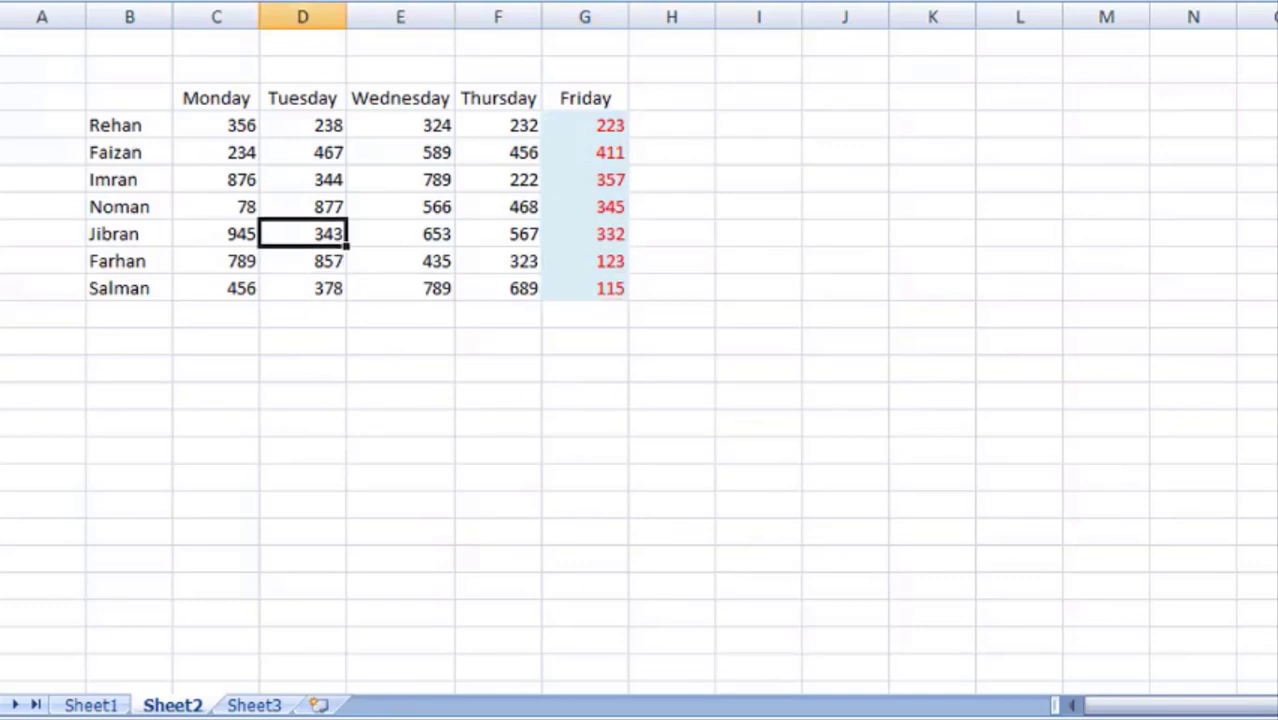
# Glance at the shortcut list on Sheet1, return to Sheet2, and select the entire row 8 from B8
pyautogui.hotkey('ctrl', 'pageup')
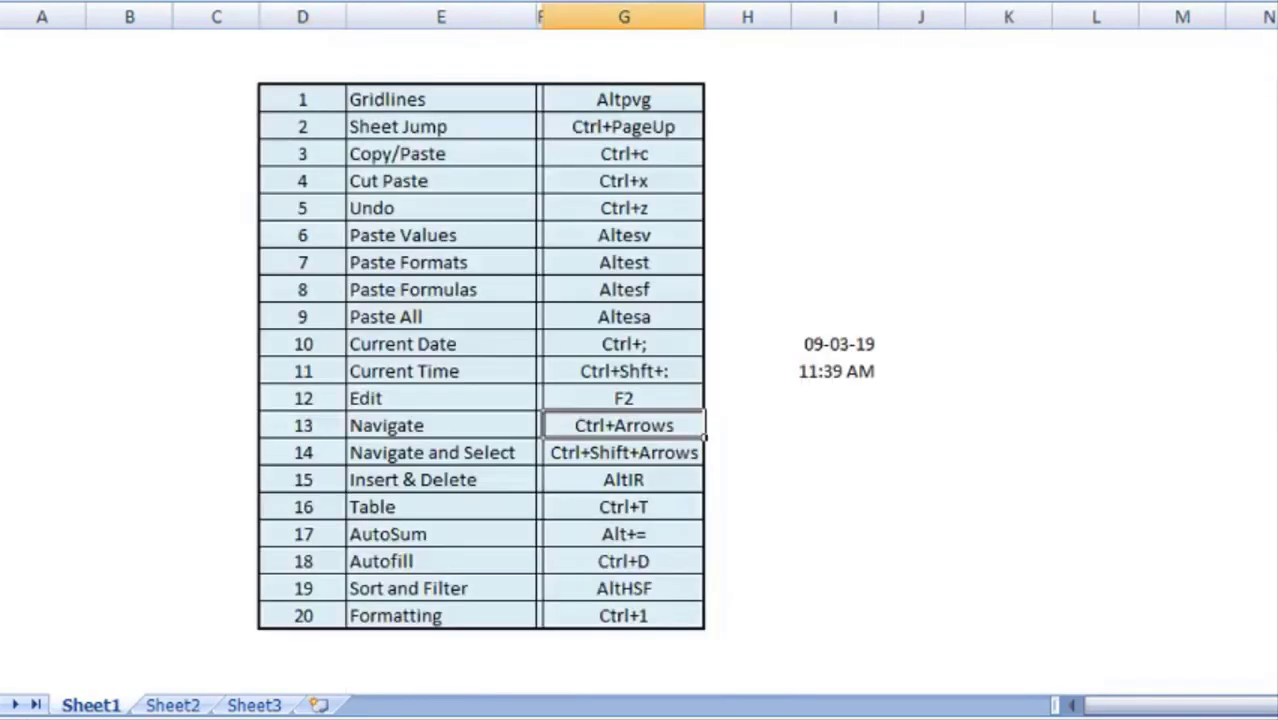
pyautogui.hotkey('ctrl', 'pagedown')
pyautogui.press('Left')
pyautogui.press('Left')
pyautogui.press('Left')
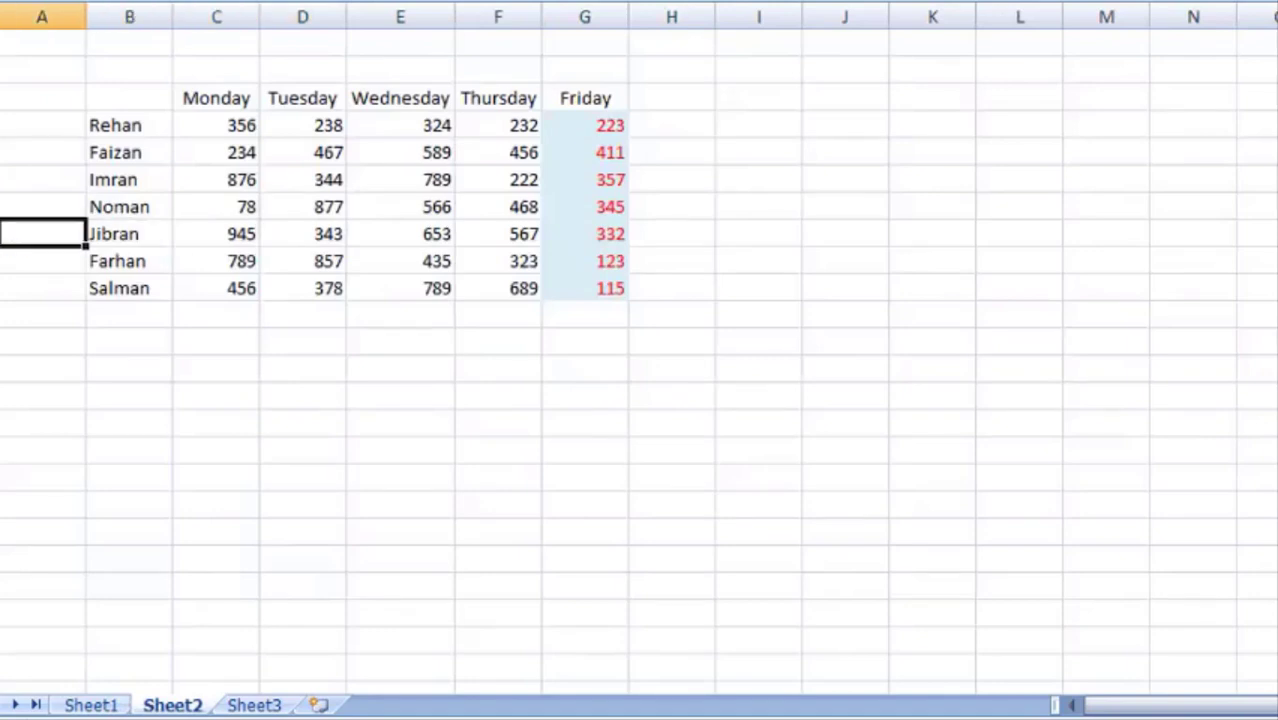
pyautogui.press('Right')
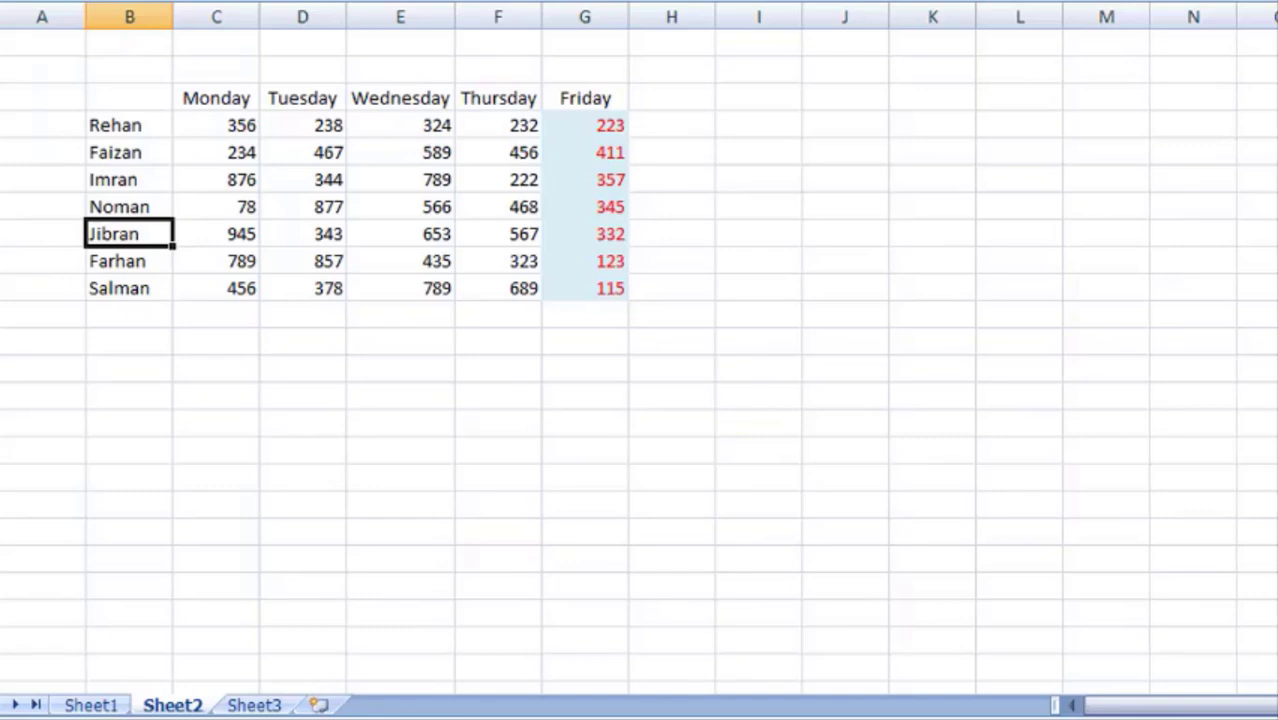
pyautogui.hotkey('shift', 'space')
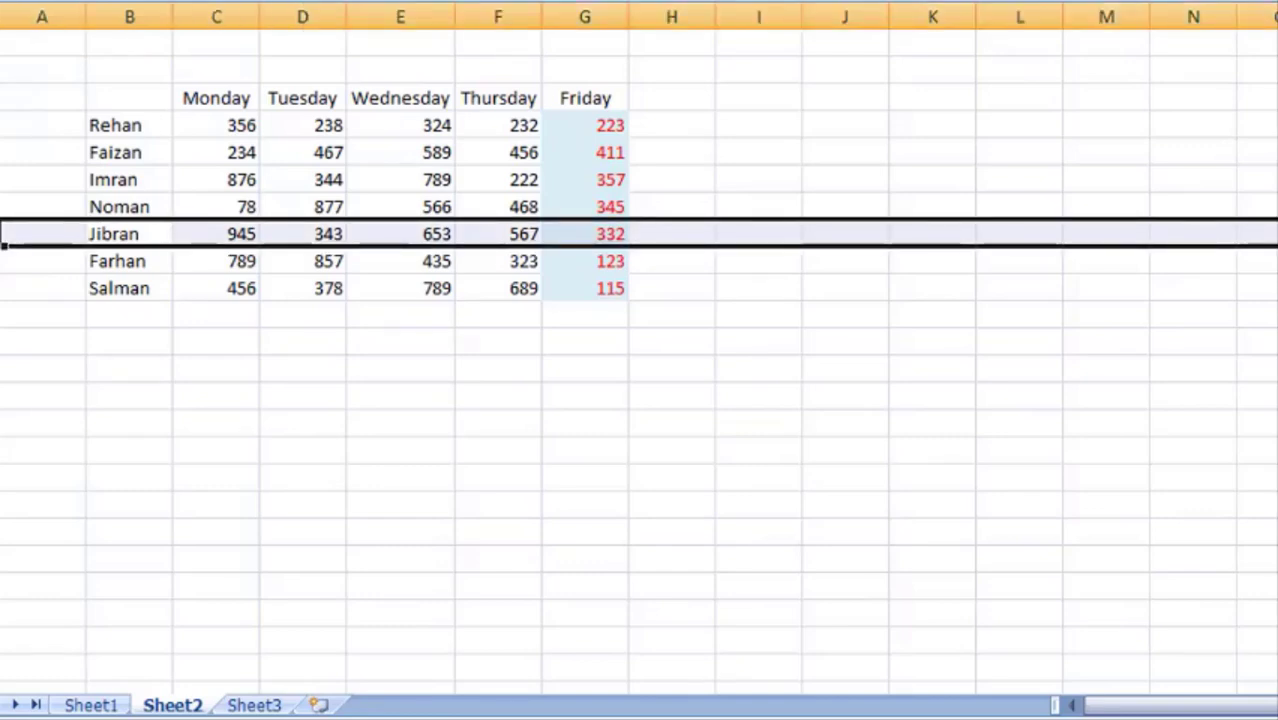
# Select the entire Tuesday column from D8, repeat the column selection once more, and finish on F8
pyautogui.press('Right')
pyautogui.press('Right')
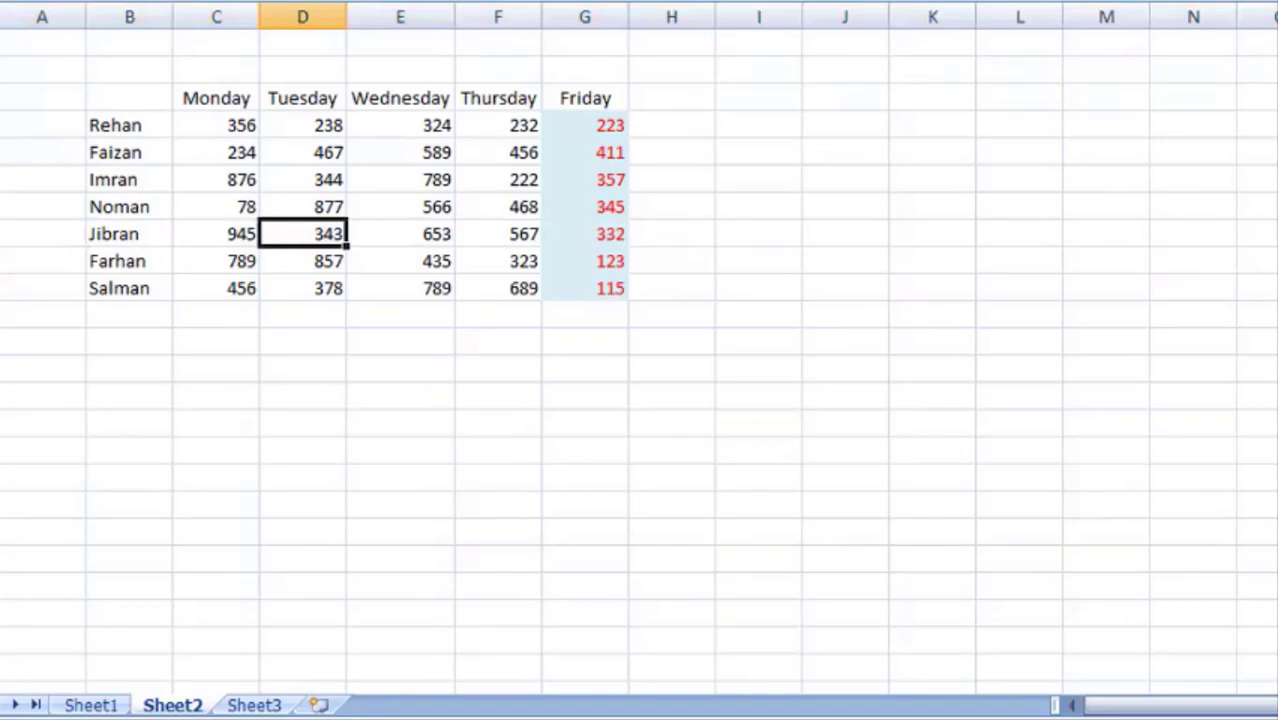
pyautogui.hotkey('ctrl', 'space')
pyautogui.press('Right')
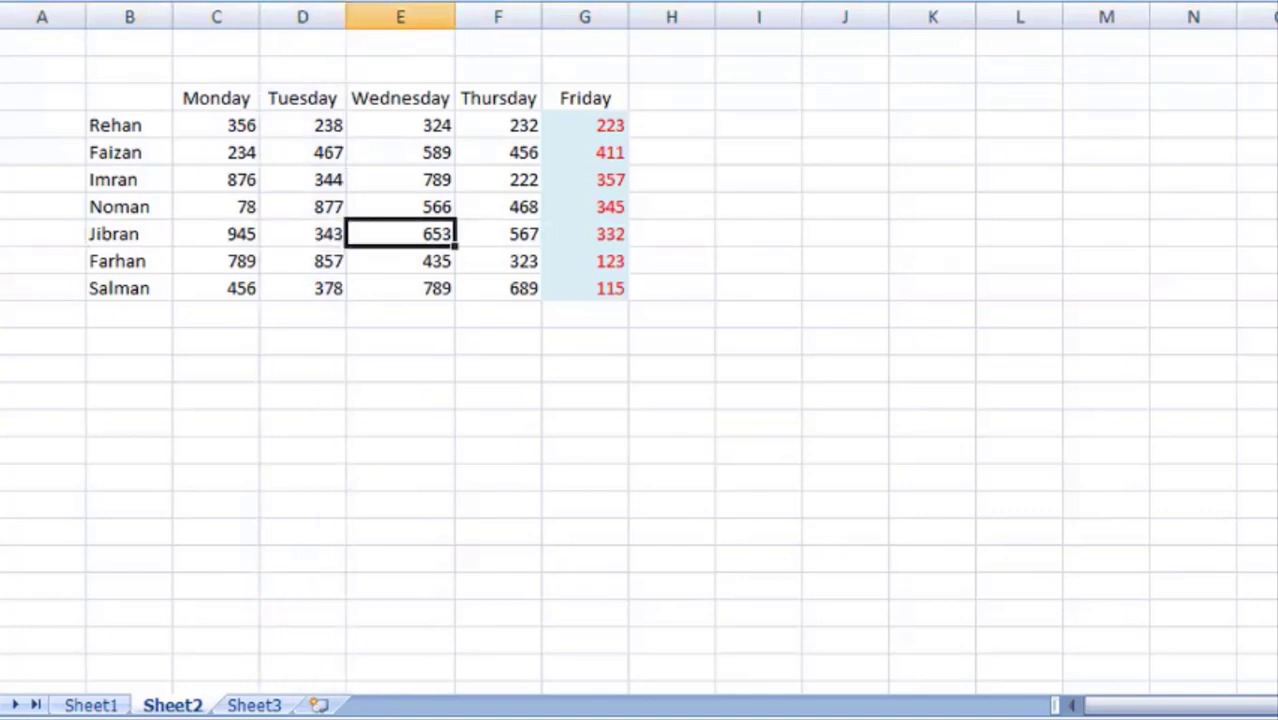
pyautogui.press('Left')
pyautogui.hotkey('ctrl', 'space')
pyautogui.press('Right')
pyautogui.press('Right')
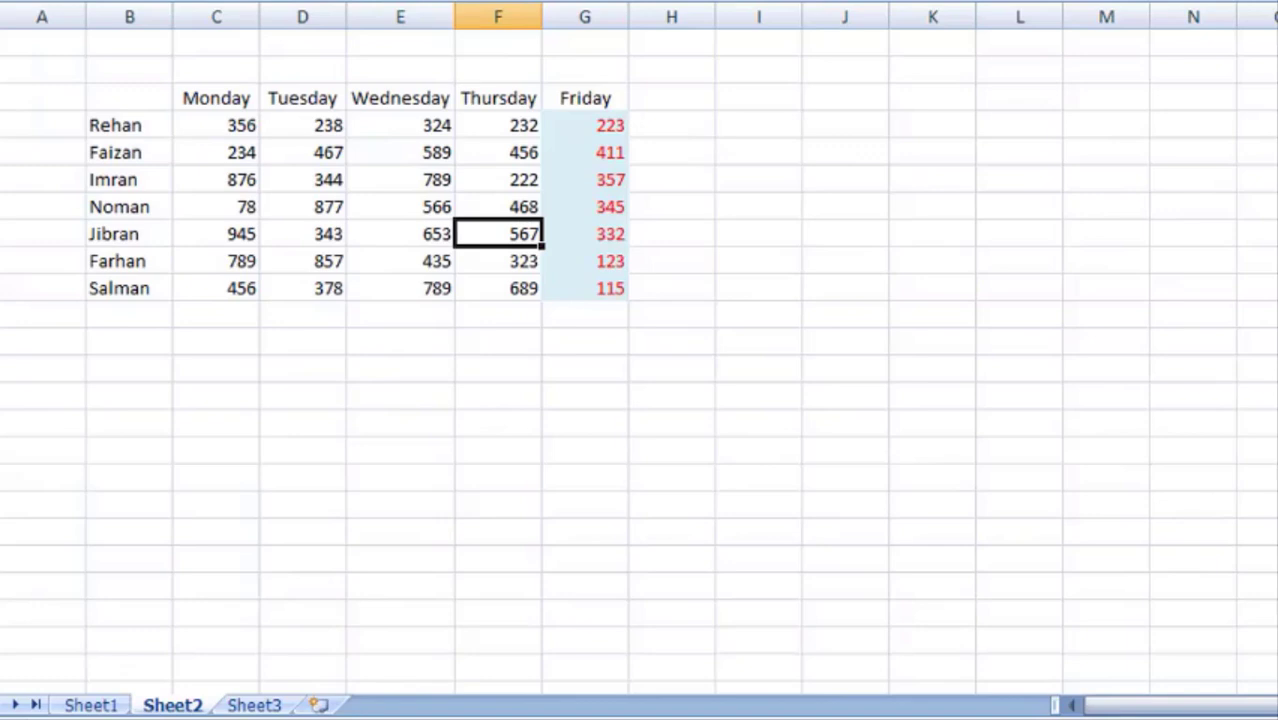
# Go to the shortcut cell of the Insert & Delete entry, number 15, in the list on Sheet1
pyautogui.hotkey('ctrl', 'pageup')
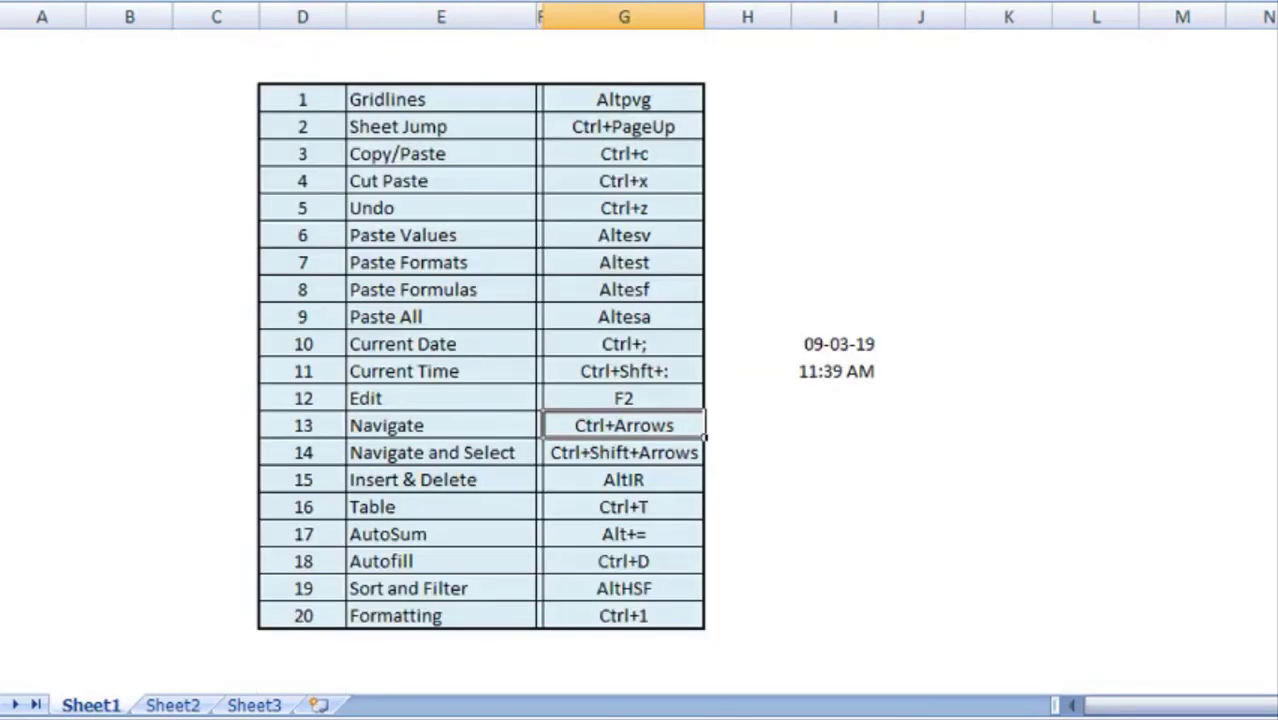
pyautogui.press('Down')
pyautogui.press('Down')
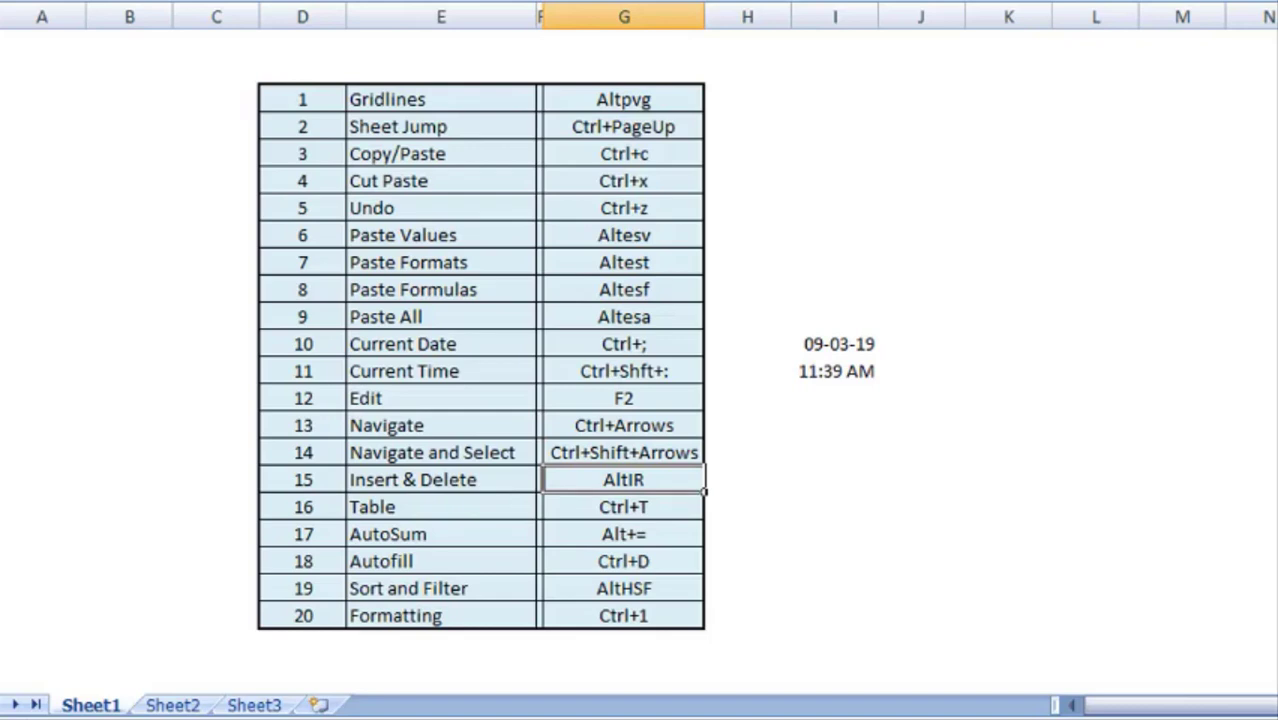
# On Sheet2, go to C8 and insert a blank row above the current row 8
pyautogui.hotkey('ctrl', 'pagedown')
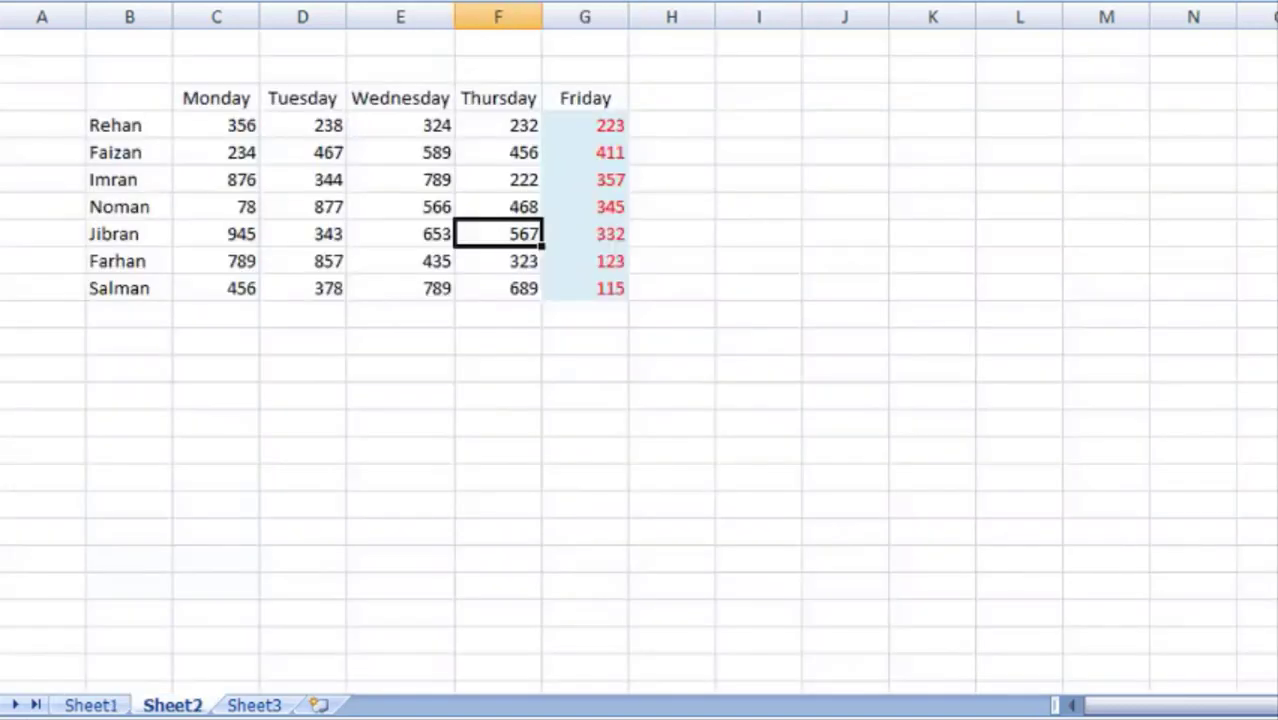
pyautogui.press('Left')
pyautogui.press('Left')
pyautogui.press('Left')
pyautogui.press('Left')
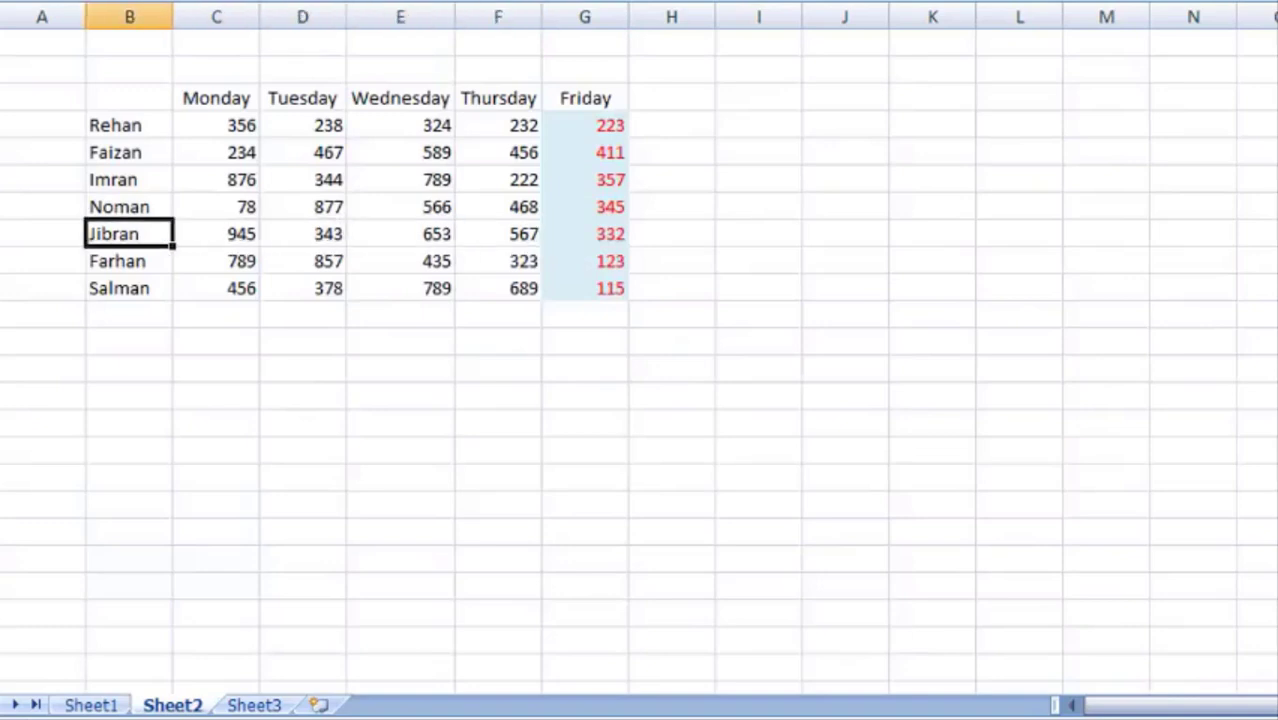
pyautogui.press('Right')
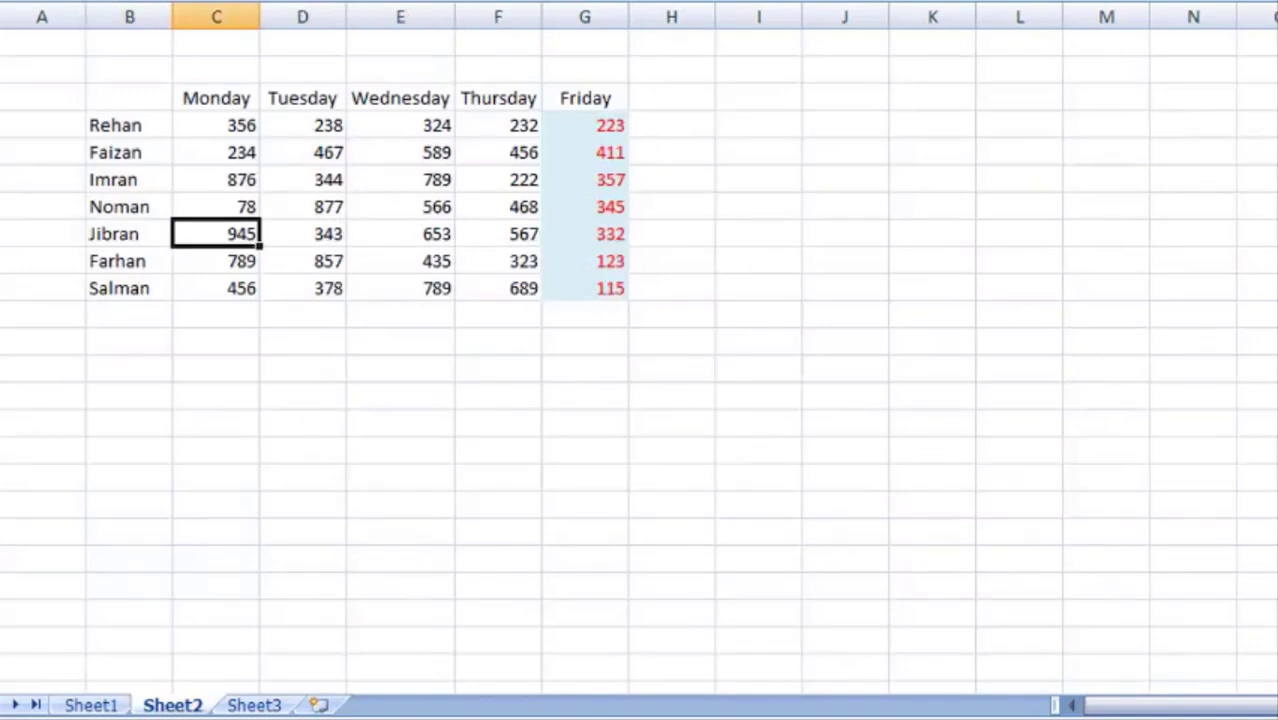
pyautogui.hotkey('alt', 'i')
pyautogui.press('r')
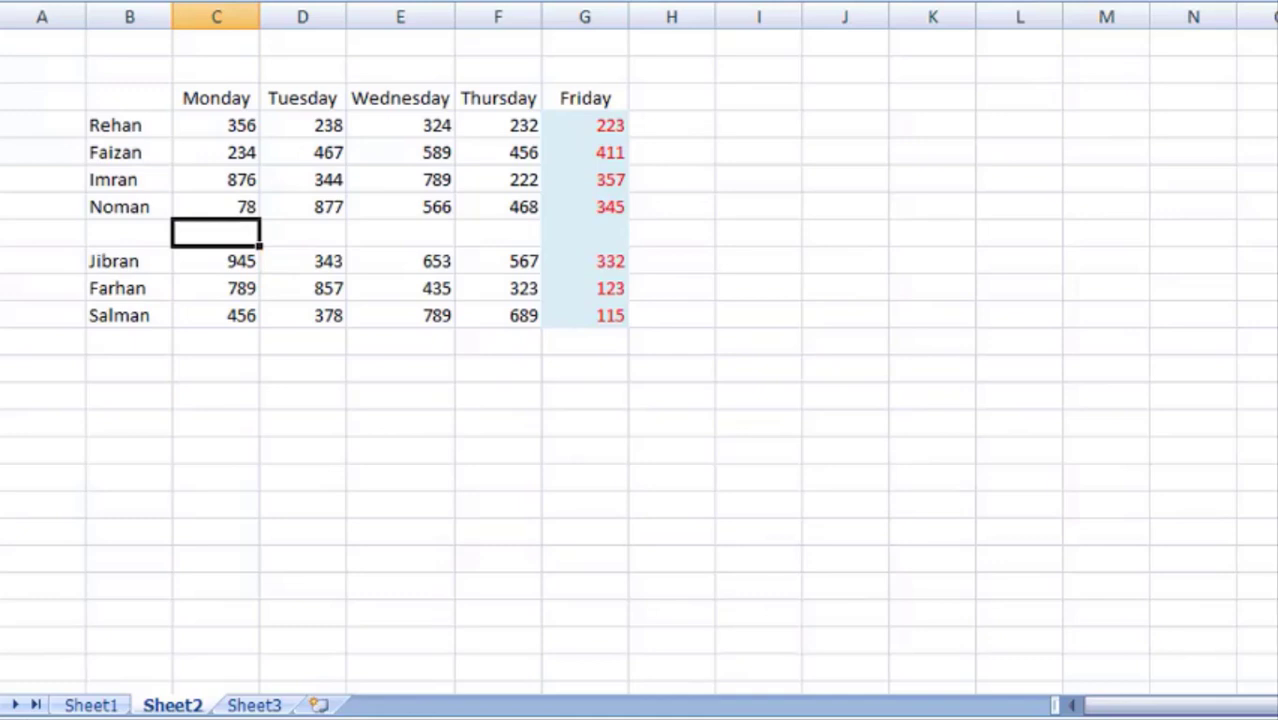
# Insert a blank column before the Monday column from C8
pyautogui.hotkey('alt', 'i')
pyautogui.press('c')
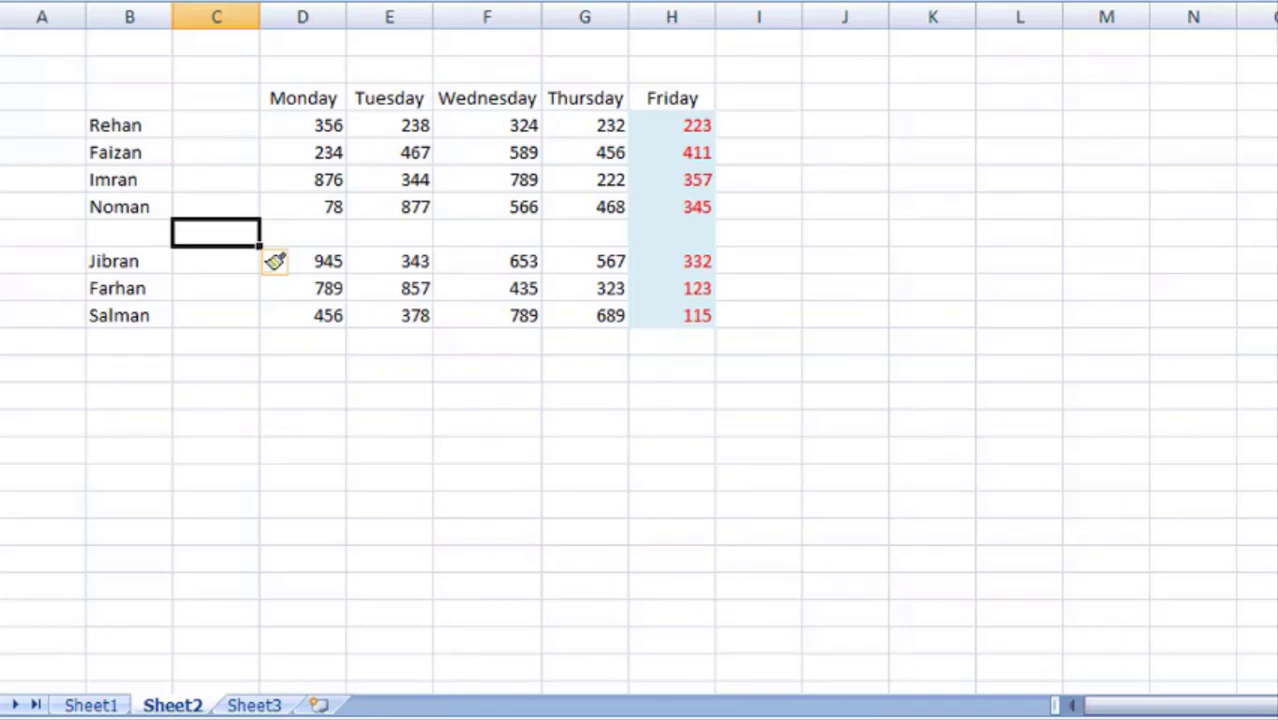
pyautogui.press('Right')
pyautogui.press('Left')
# Delete the entire blank column C and return to C8
pyautogui.hotkey('ctrl', 'space')
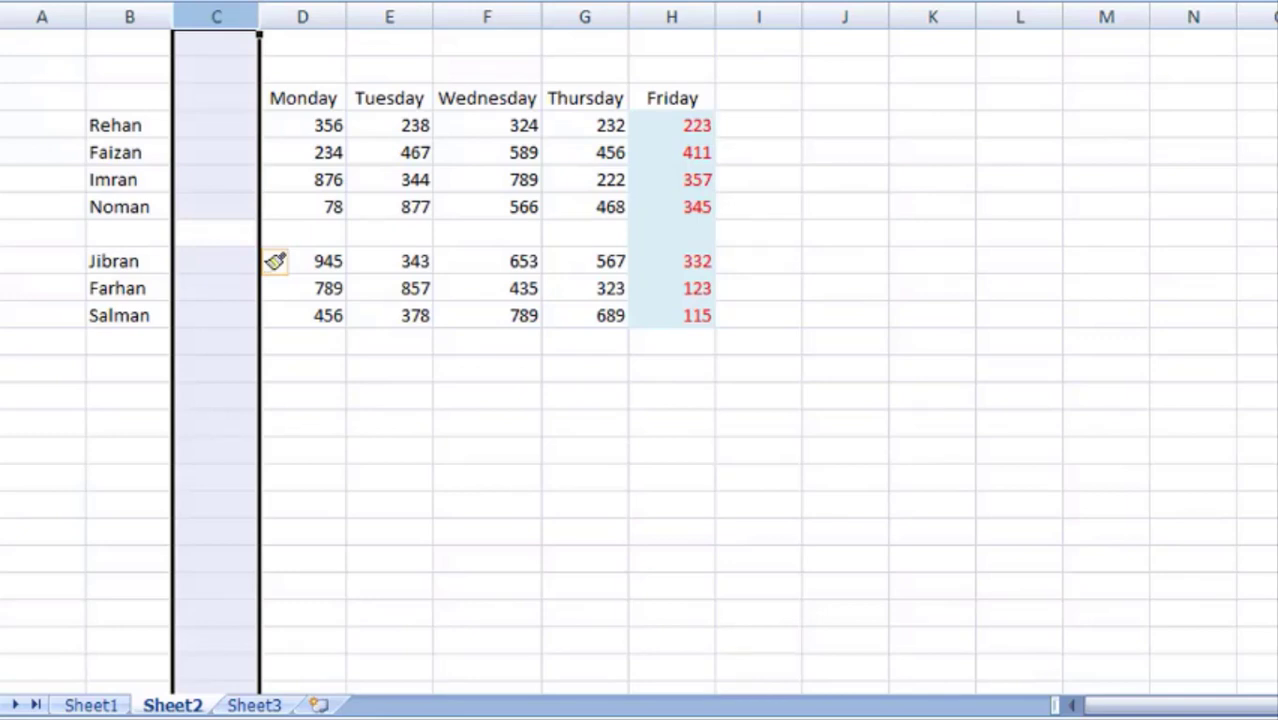
pyautogui.hotkey('ctrl', '-')
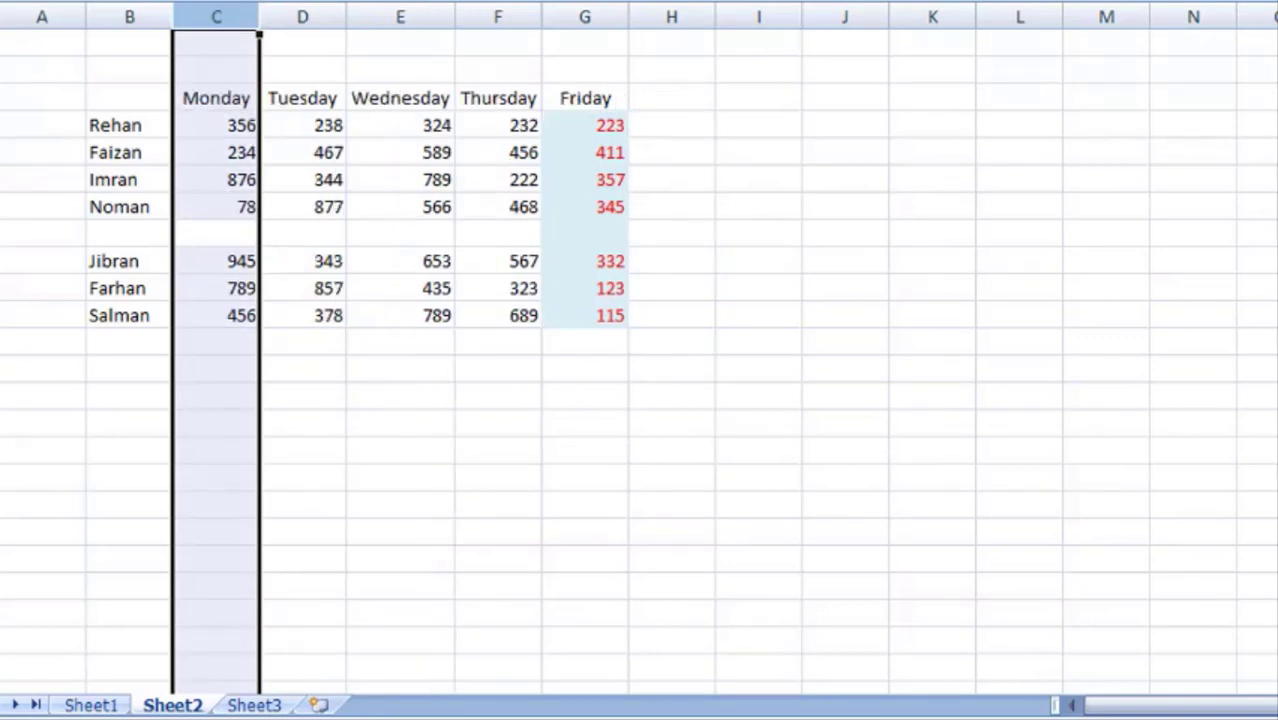
pyautogui.press('Right')
pyautogui.press('Left')
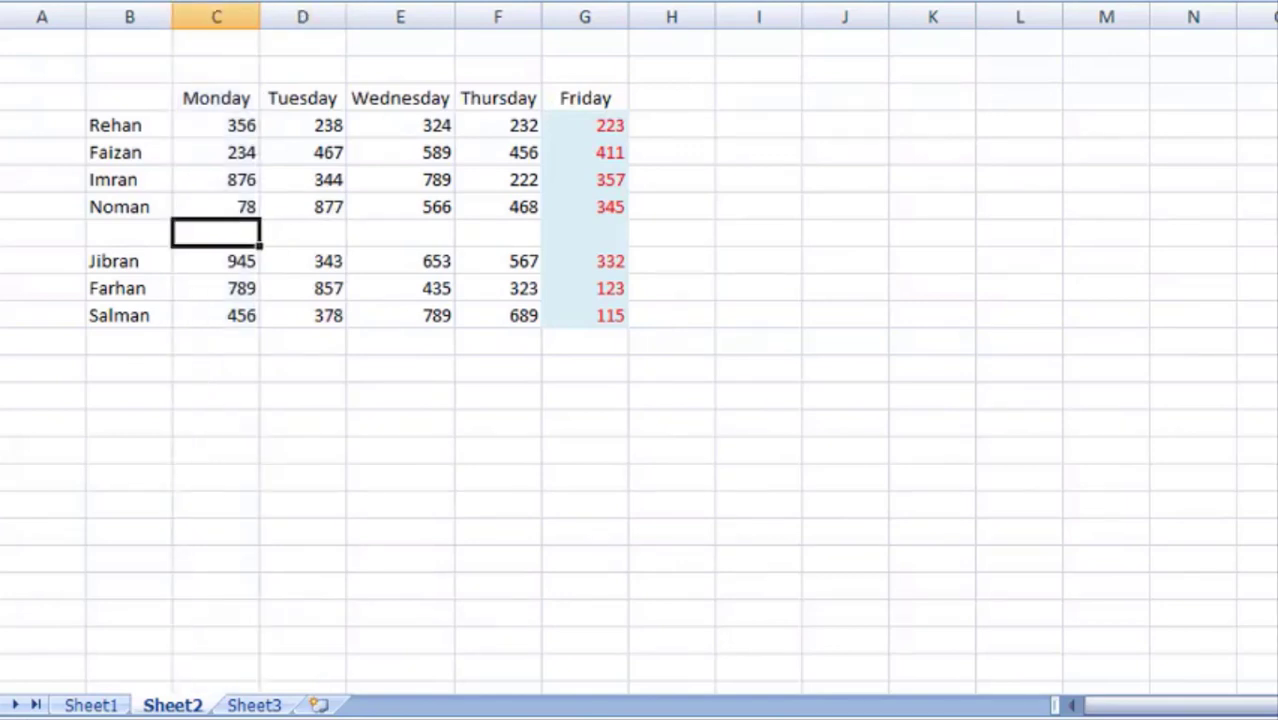
# Select the entire blank row 8 from B8, delete it, and finish on C8
pyautogui.press('Left')
pyautogui.press('Left')
pyautogui.press('Right')
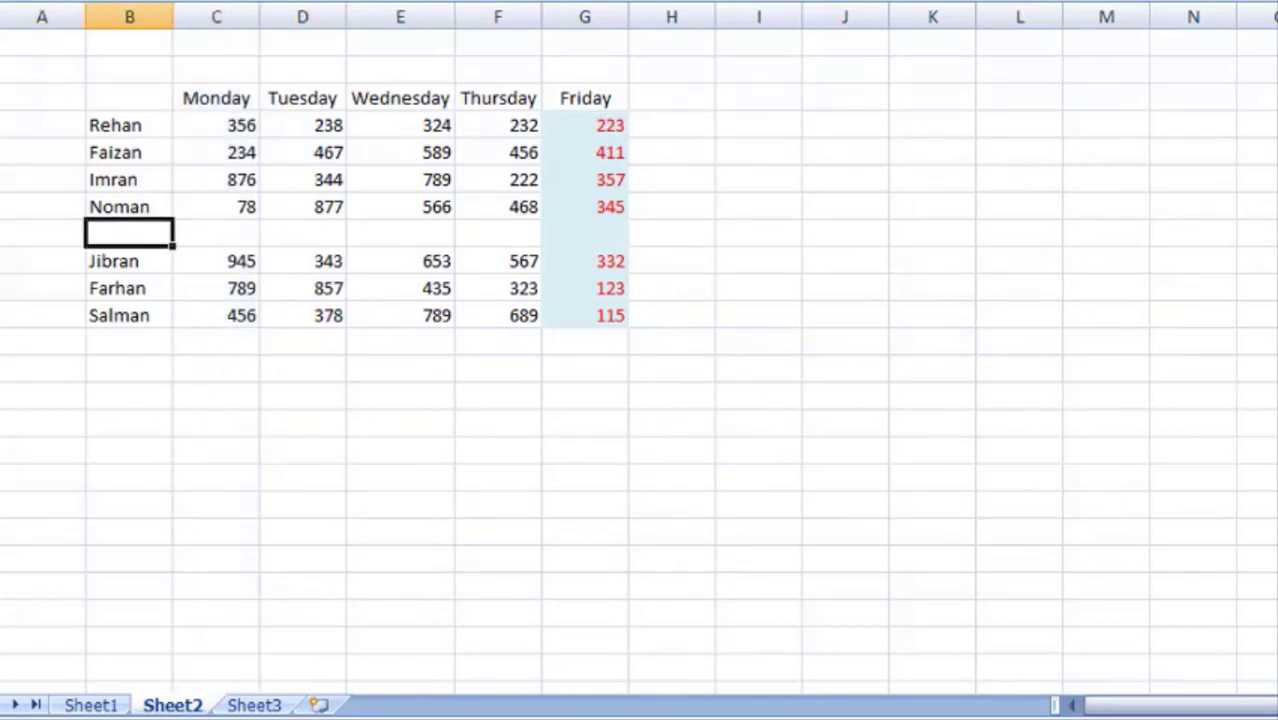
pyautogui.hotkey('shift', 'space')
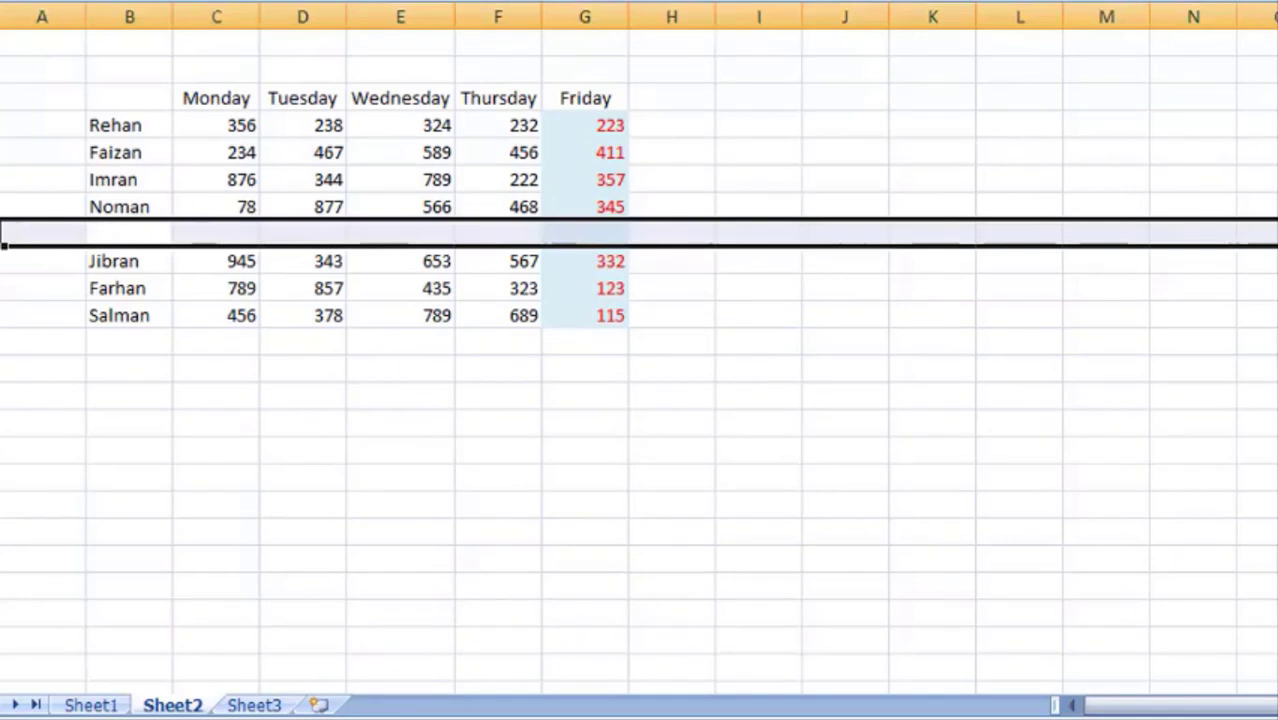
pyautogui.hotkey('ctrl', '-')
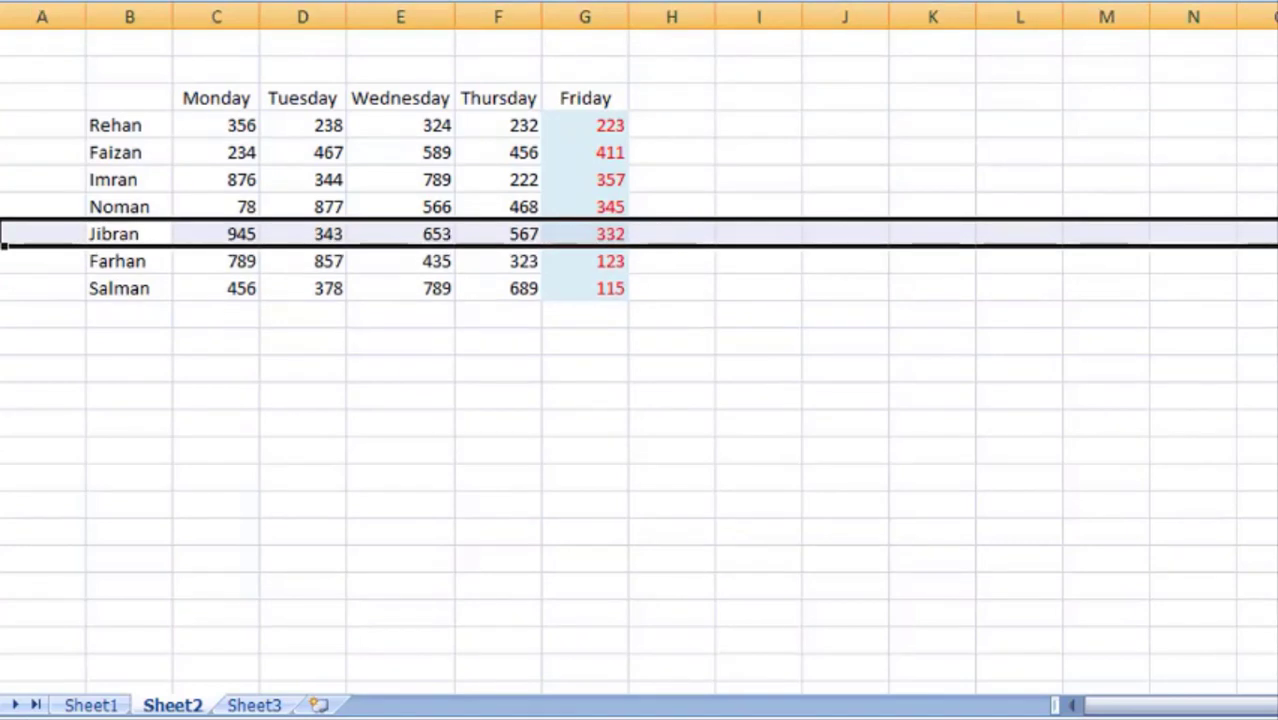
pyautogui.press('Right')
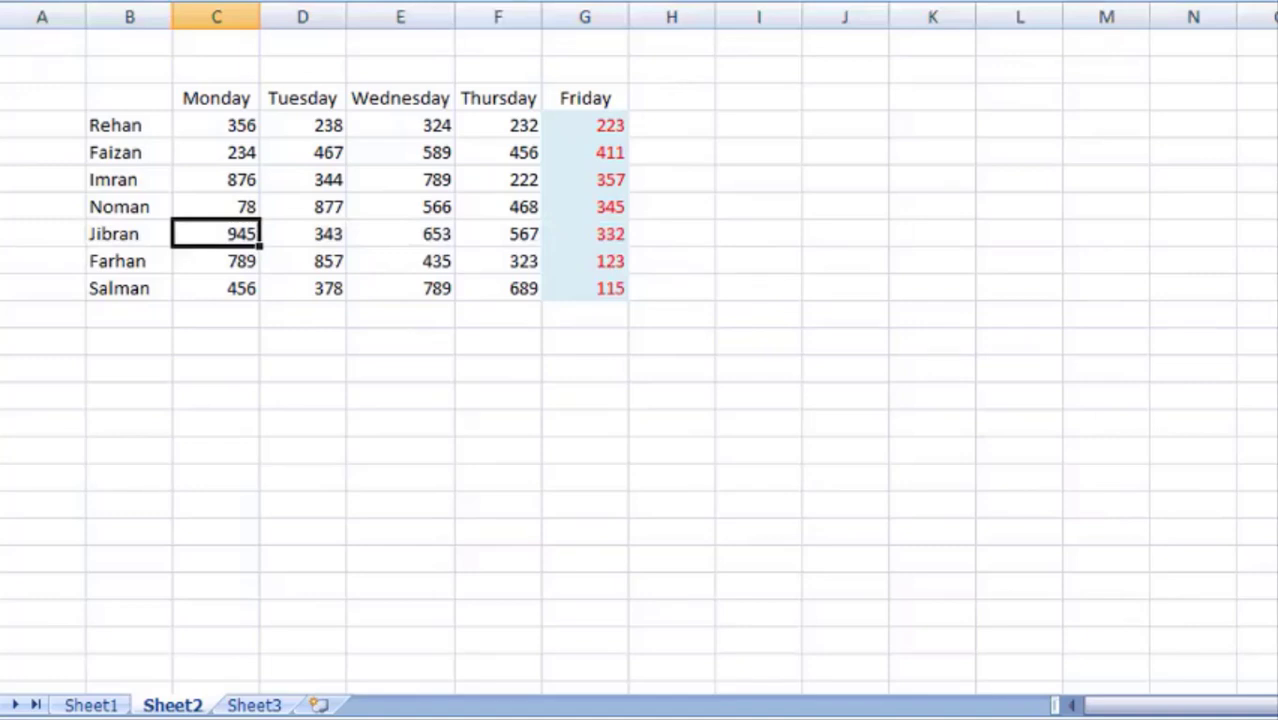
# Go to the shortcut cell of the Table entry, number 16, in the list on Sheet1 and return to Sheet2
pyautogui.hotkey('ctrl', 'pageup')
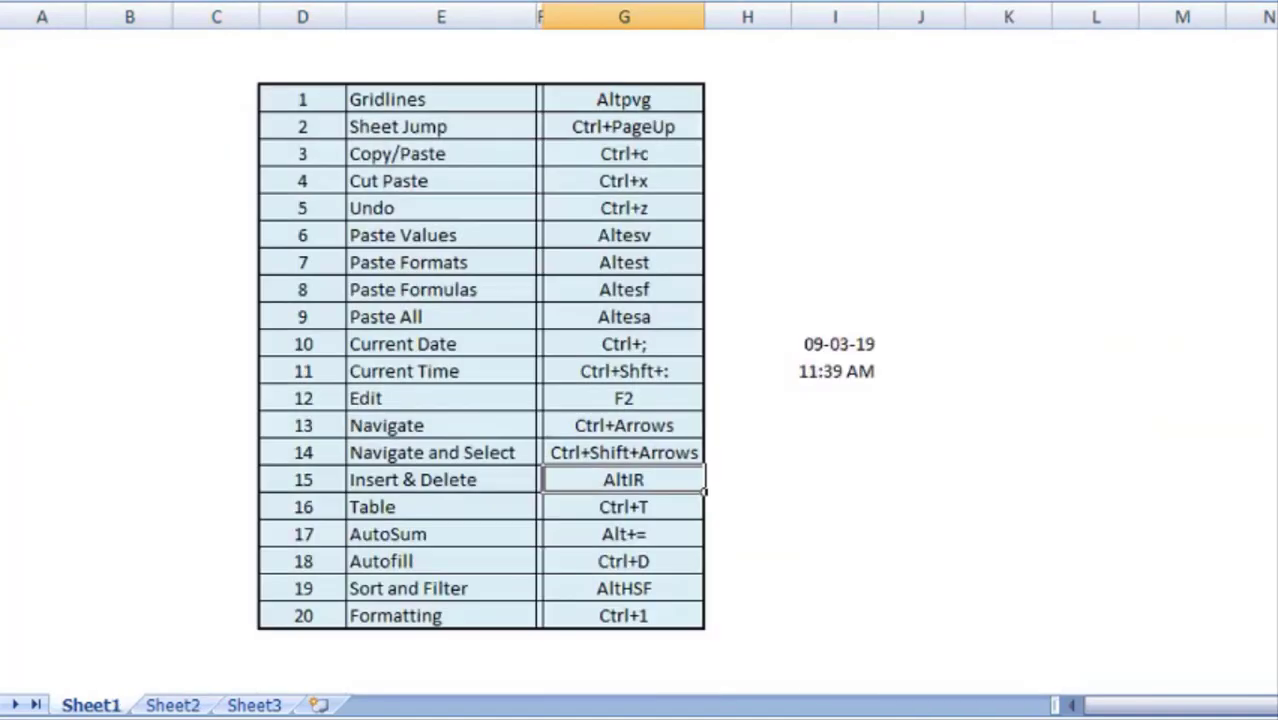
pyautogui.press('Down')
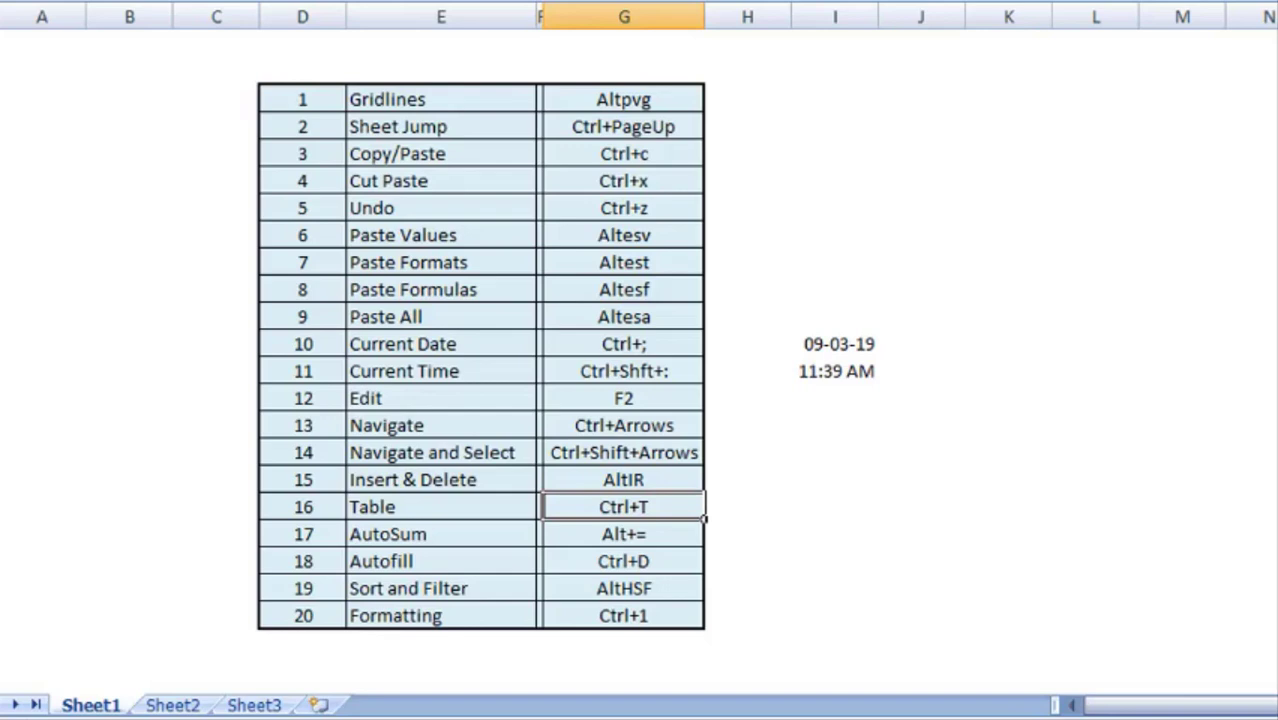
pyautogui.hotkey('ctrl', 'pagedown')
# Go to B3, the empty corner cell of the weekday data on Sheet2
pyautogui.press('Down')
pyautogui.press('Down')
pyautogui.press('Down')
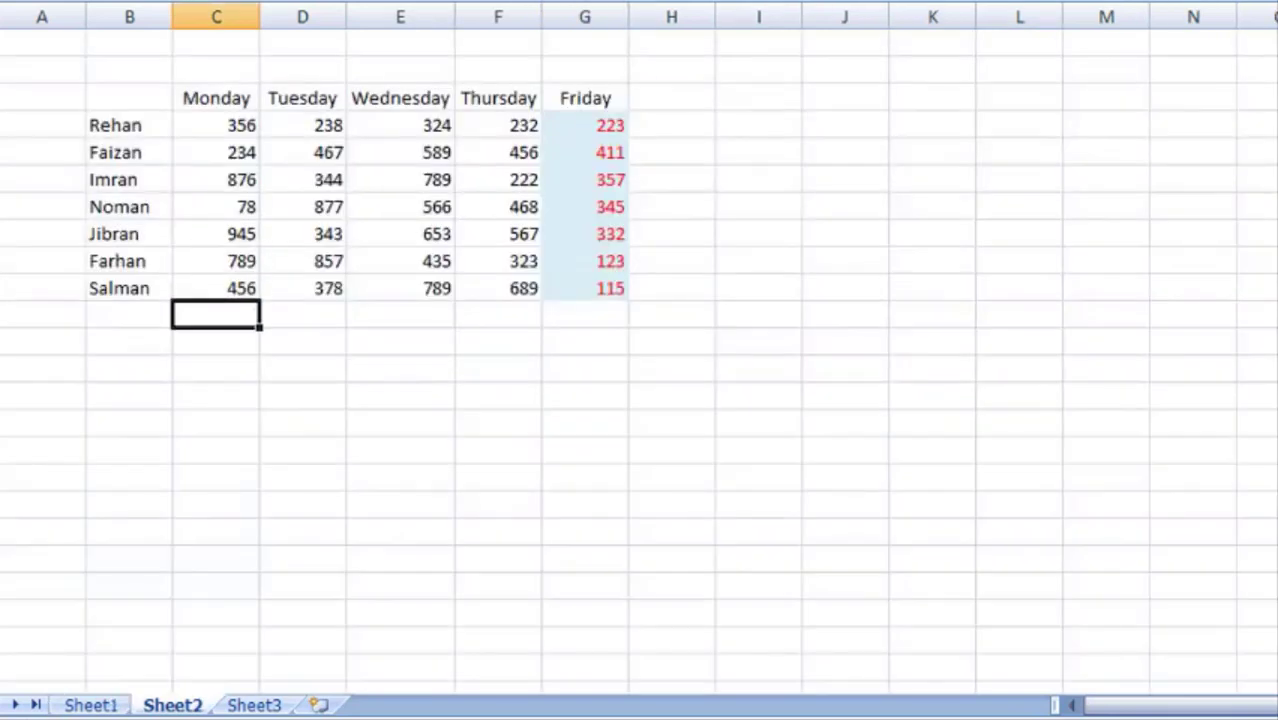
pyautogui.press('Up')
pyautogui.press('Up')
pyautogui.press('Up')
pyautogui.press('Left')
pyautogui.press('Up')
pyautogui.press('Up')
pyautogui.press('Up')
pyautogui.press('Up')
pyautogui.press('Up')
pyautogui.press('Up')
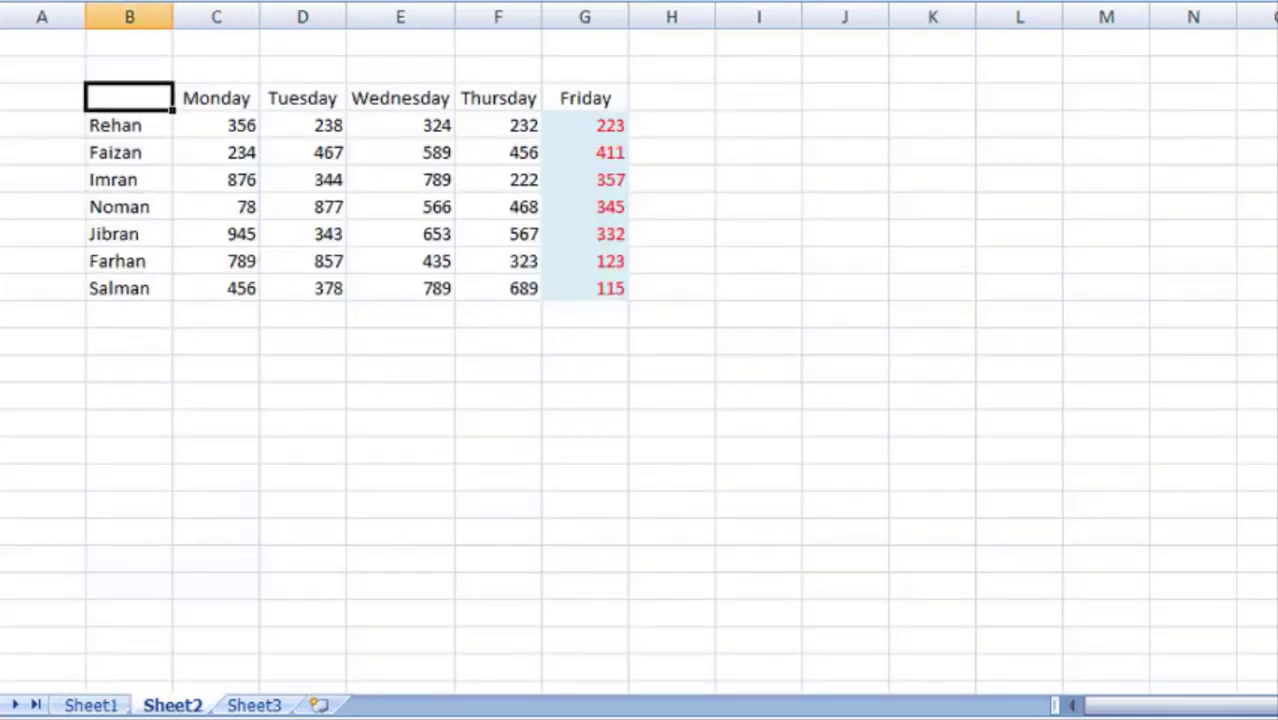
pyautogui.press('Right')
pyautogui.press('Left')
# Convert the range B3:G10 into a table with headers
pyautogui.hotkey('shift', 'Right')
pyautogui.hotkey('shift', 'Right')
pyautogui.hotkey('shift', 'Right')
pyautogui.hotkey('shift', 'Right')
pyautogui.hotkey('shift', 'Right')
pyautogui.hotkey('shift', 'Down')
pyautogui.hotkey('shift', 'Down')
pyautogui.hotkey('shift', 'Down')
pyautogui.hotkey('shift', 'Down')
pyautogui.hotkey('shift', 'Down')
pyautogui.hotkey('shift', 'Down')
pyautogui.hotkey('shift', 'Down')
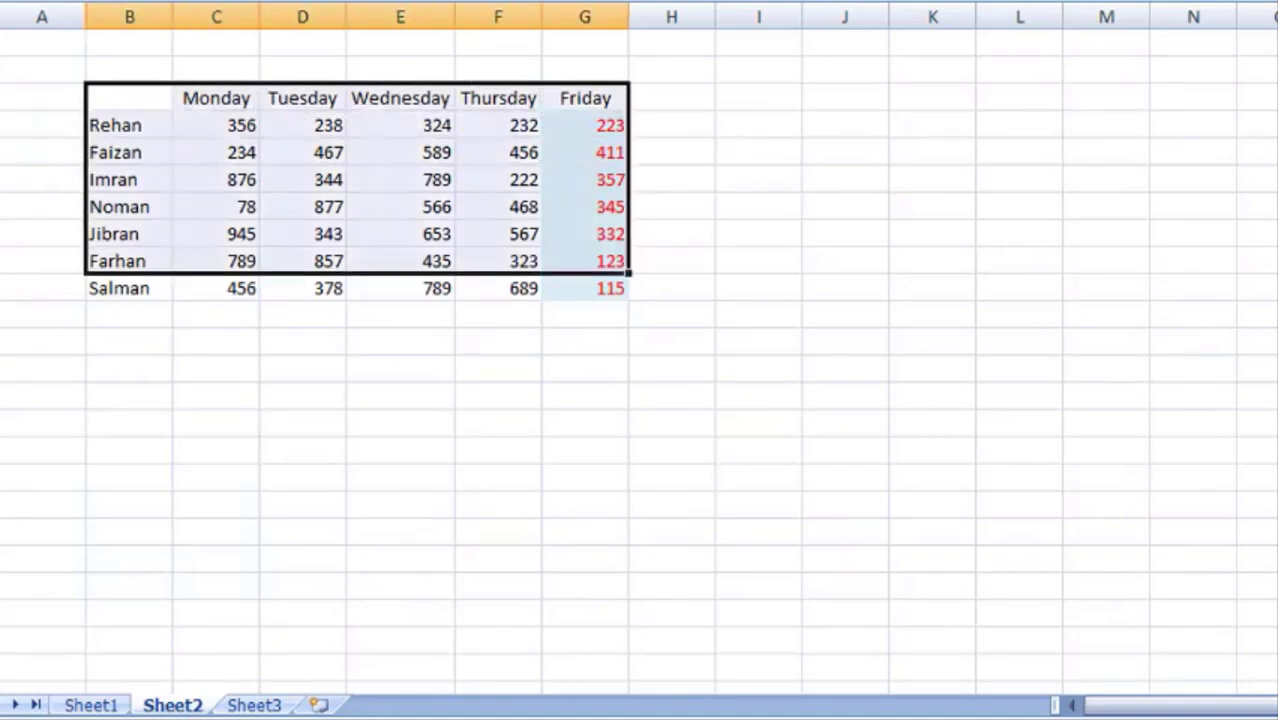
pyautogui.hotkey('ctrl', 't')
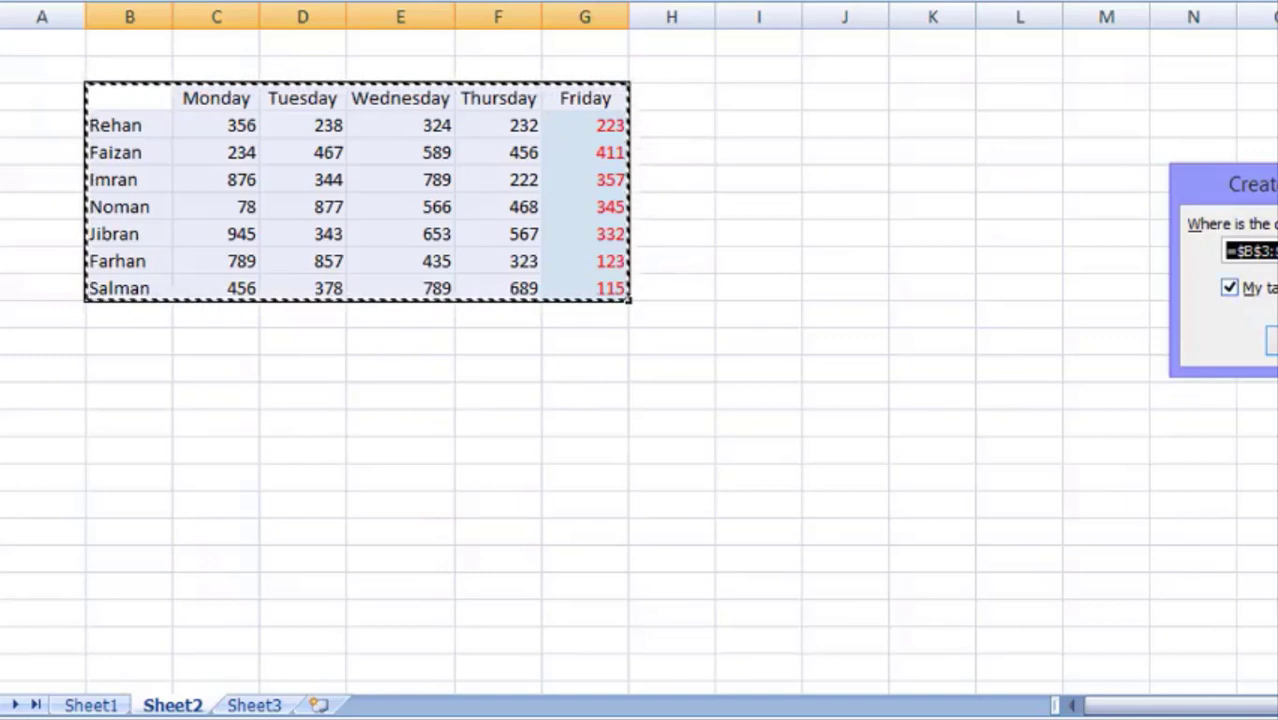
pyautogui.press('Return')
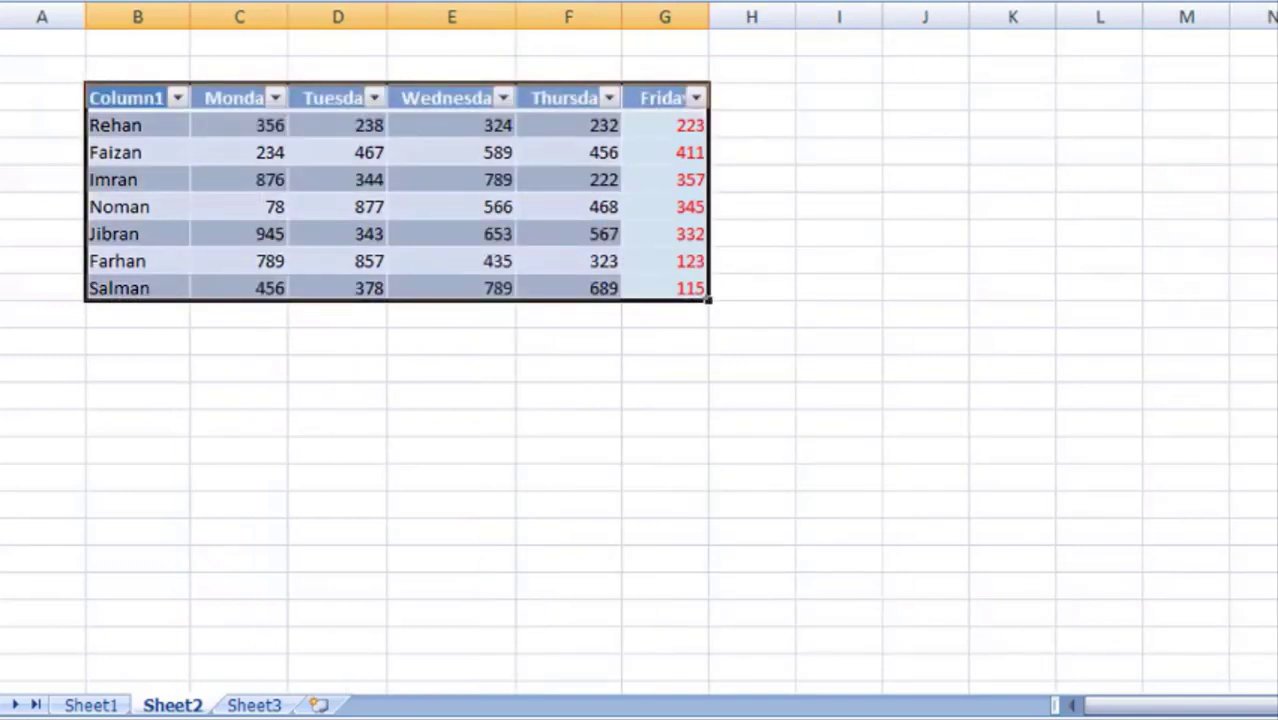
# Move through the table's first column and go to the last Tuesday value in D10
pyautogui.press('Down')
pyautogui.press('Down')
pyautogui.press('Down')
pyautogui.press('Down')
pyautogui.press('Down')
pyautogui.press('Down')
pyautogui.press('Down')
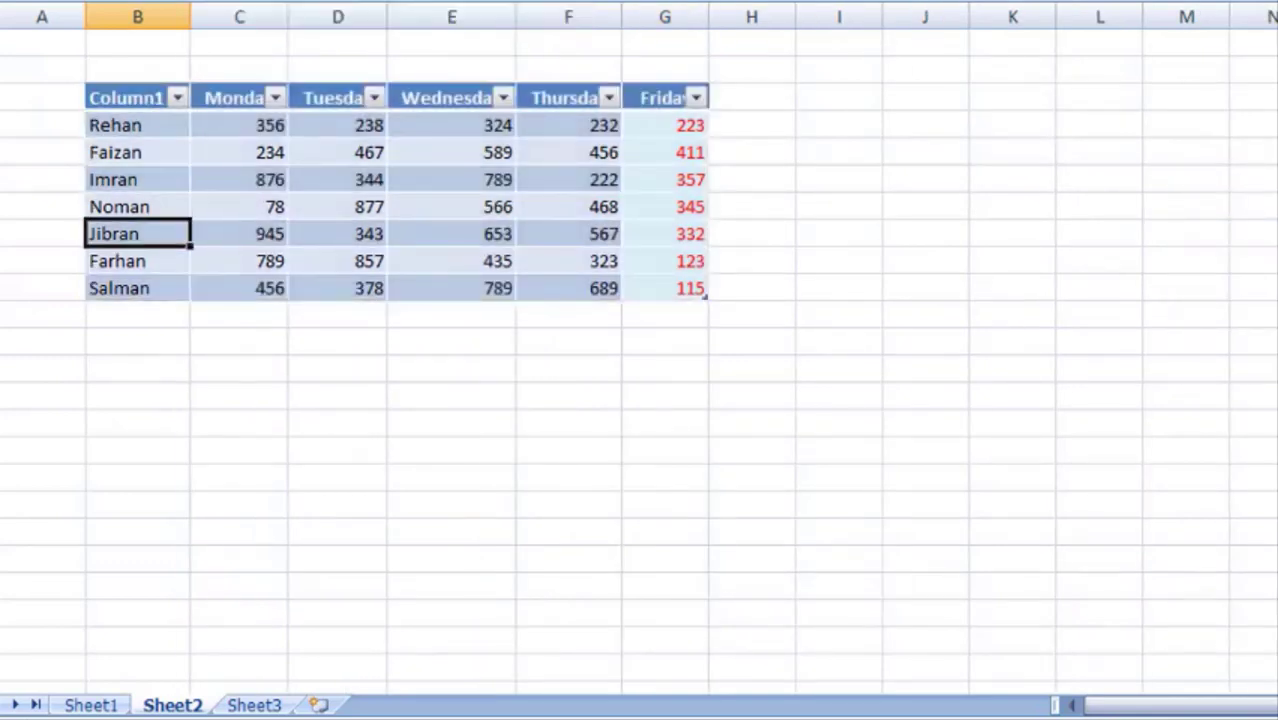
pyautogui.press('Right')
pyautogui.press('Right')
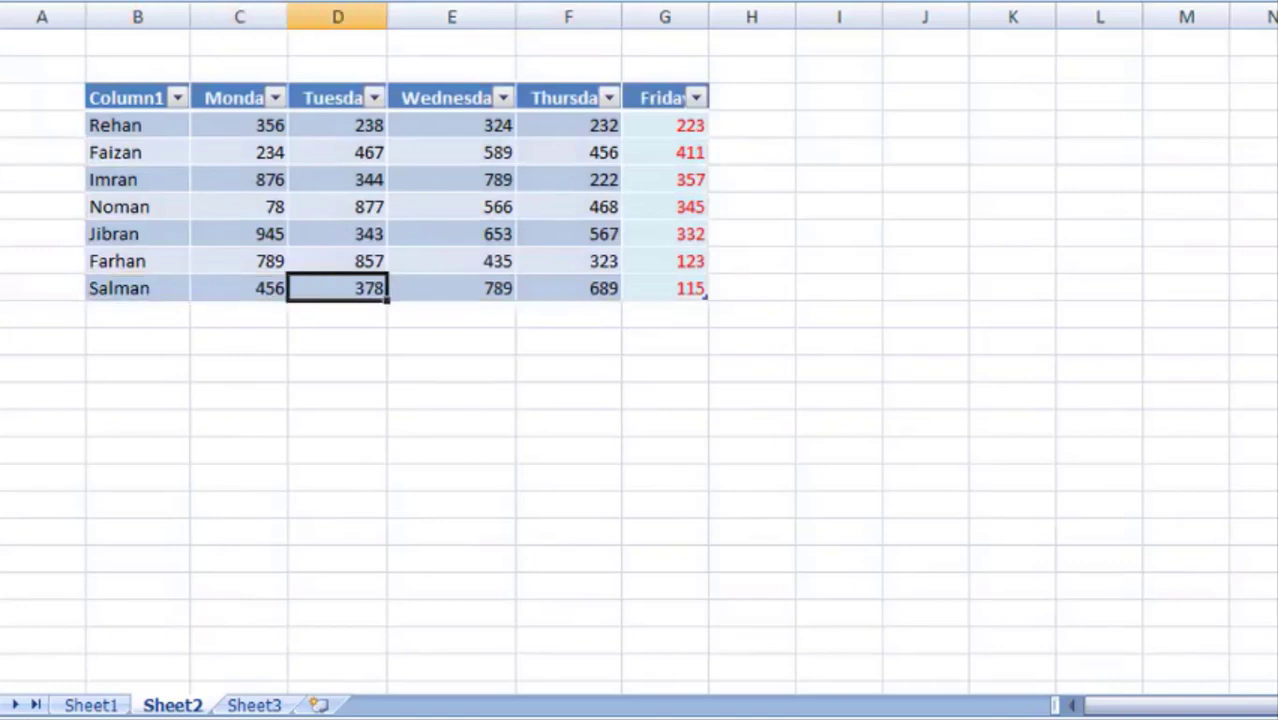
# Go up to the Tuesday header and across to the Column1 header in B3
pyautogui.press('Up')
pyautogui.press('Up')
pyautogui.press('Up')
pyautogui.press('Up')
pyautogui.press('Up')
pyautogui.press('Up')
pyautogui.press('Up')
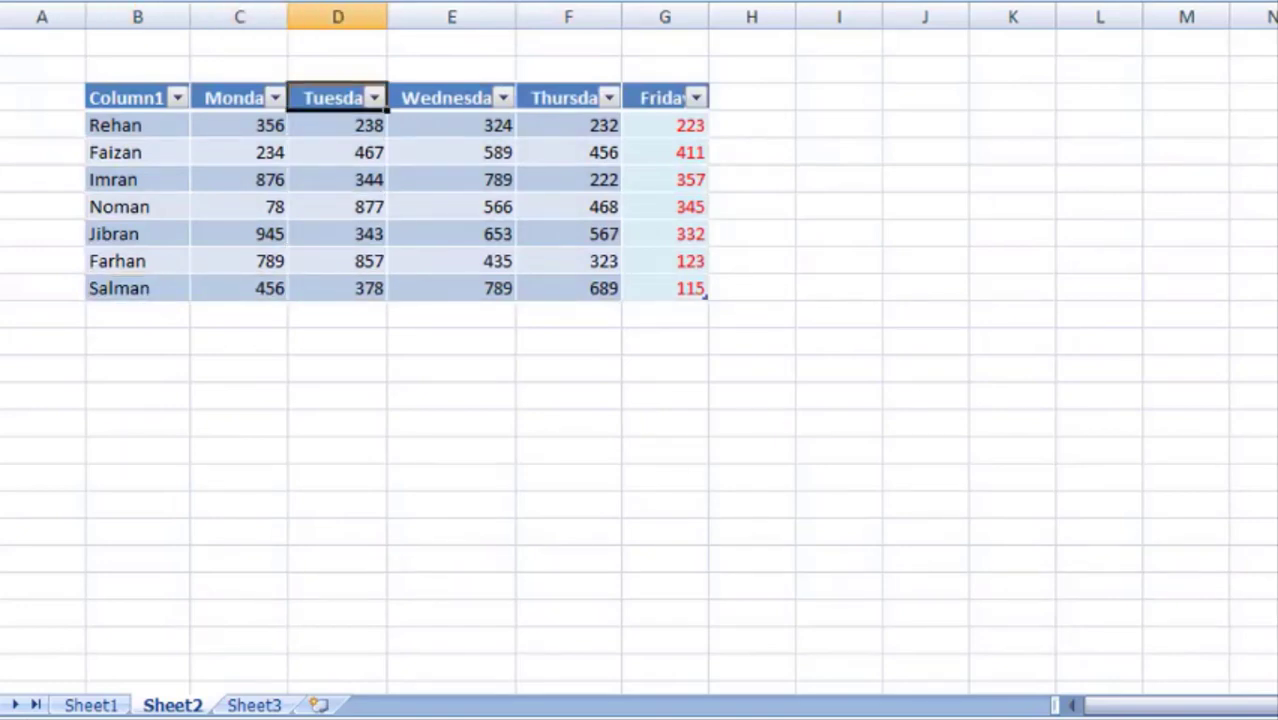
pyautogui.press('Left')
pyautogui.press('Left')
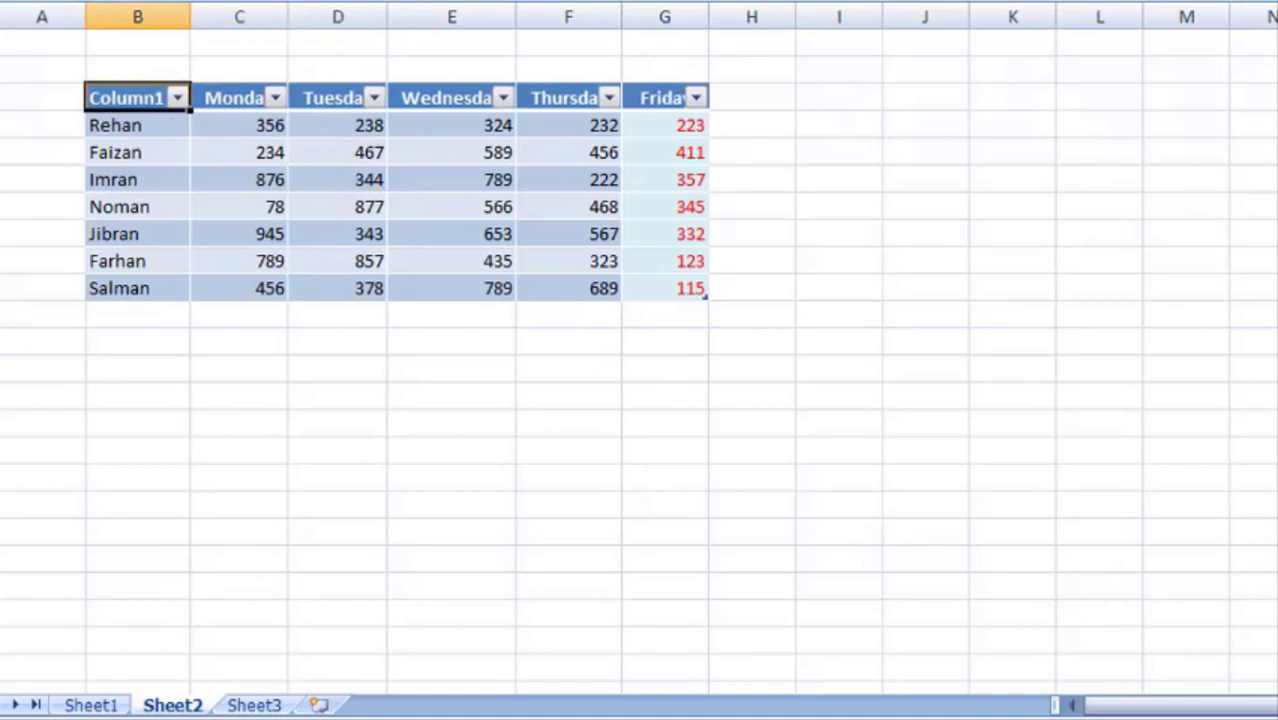
# Move down the table's first column to B8 and back to the Column1 header
pyautogui.press('Down')
pyautogui.press('Down')
pyautogui.press('Down')
pyautogui.press('Down')
pyautogui.press('Down')
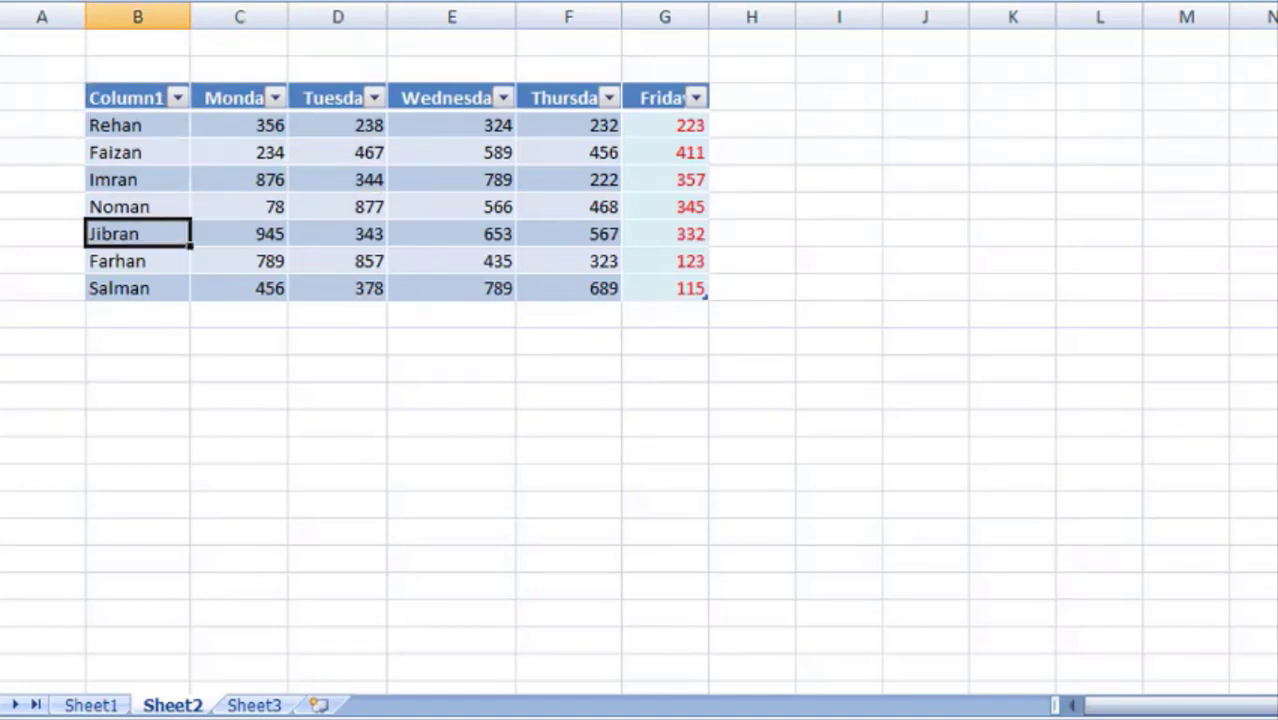
pyautogui.press('Up')
pyautogui.press('Up')
pyautogui.press('Up')
pyautogui.press('Up')
pyautogui.press('Up')
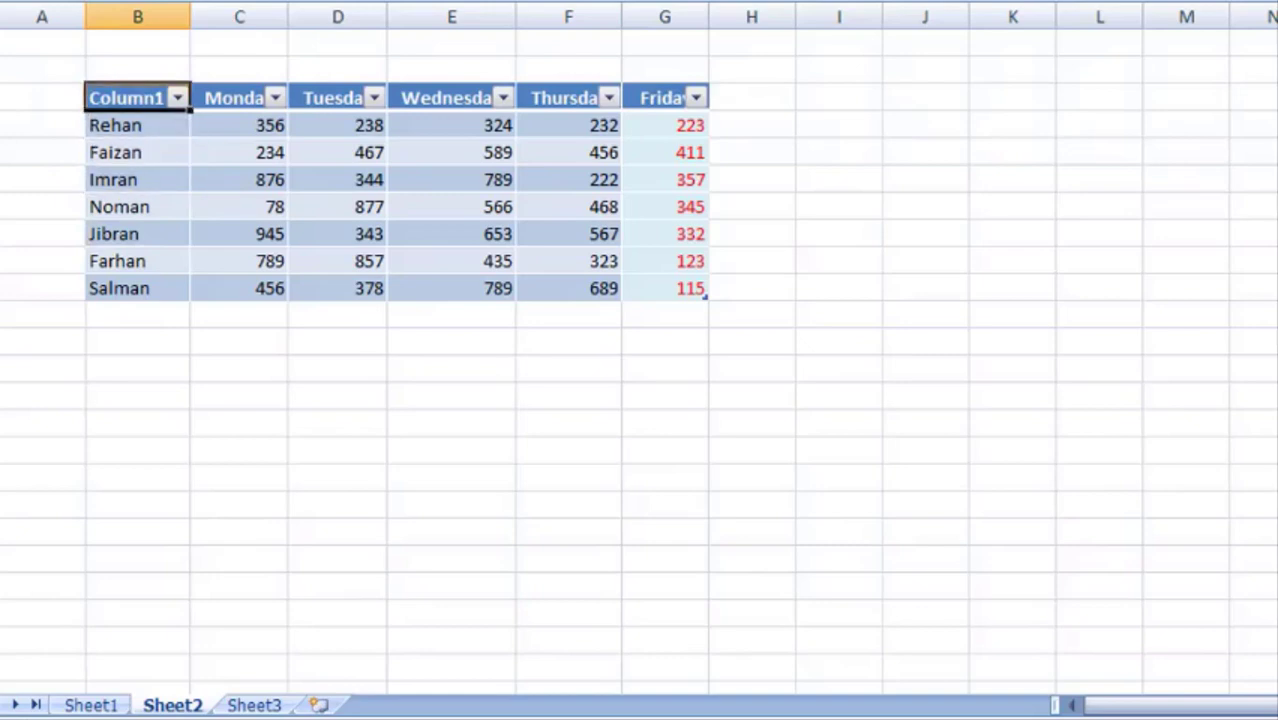
# Select the header cells from Column1 to Wednesday, and finish on the Thursday header in F3
pyautogui.hotkey('shift', 'Right')
pyautogui.hotkey('shift', 'Right')
pyautogui.hotkey('shift', 'Right')
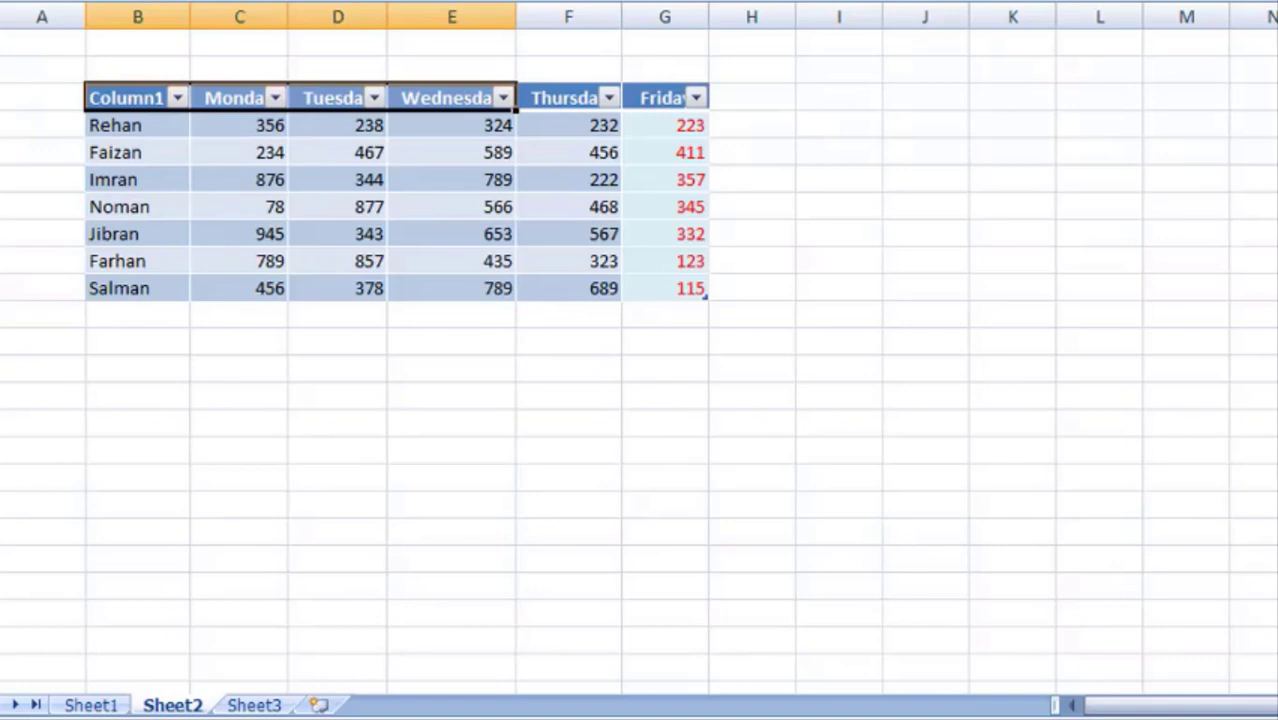
pyautogui.press('Right')
pyautogui.press('Right')
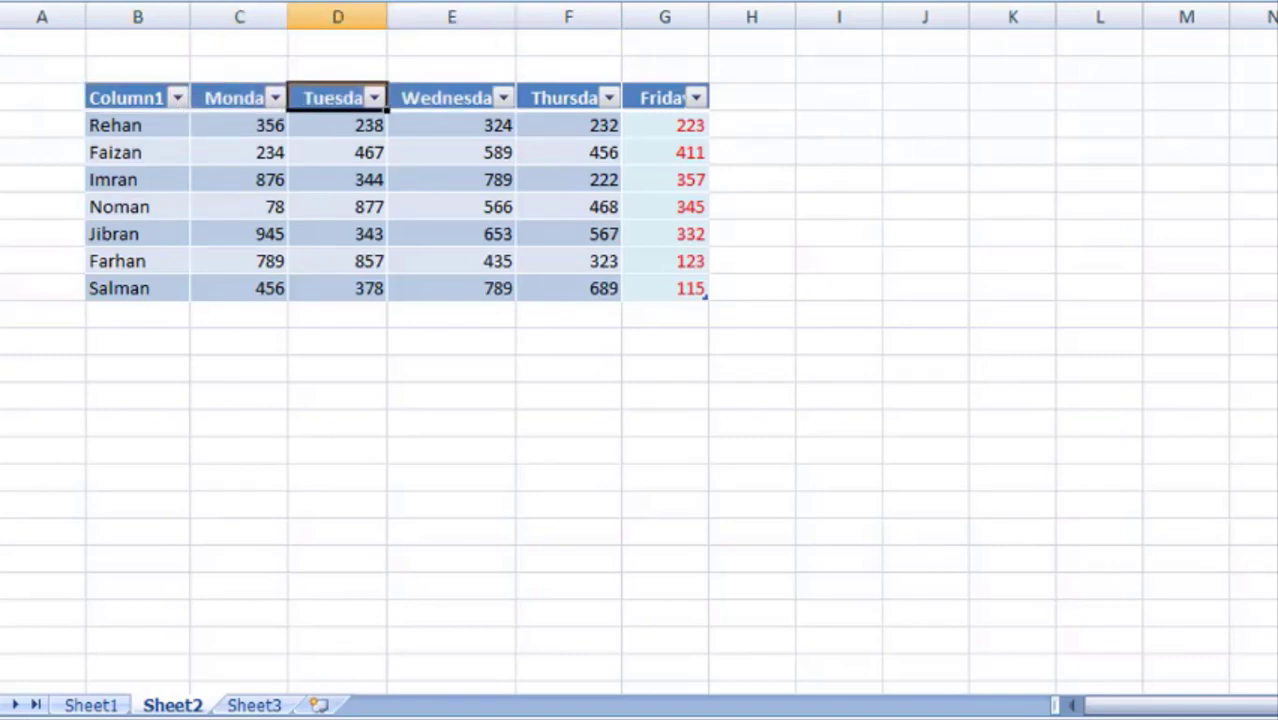
pyautogui.press('Right')
pyautogui.press('Right')
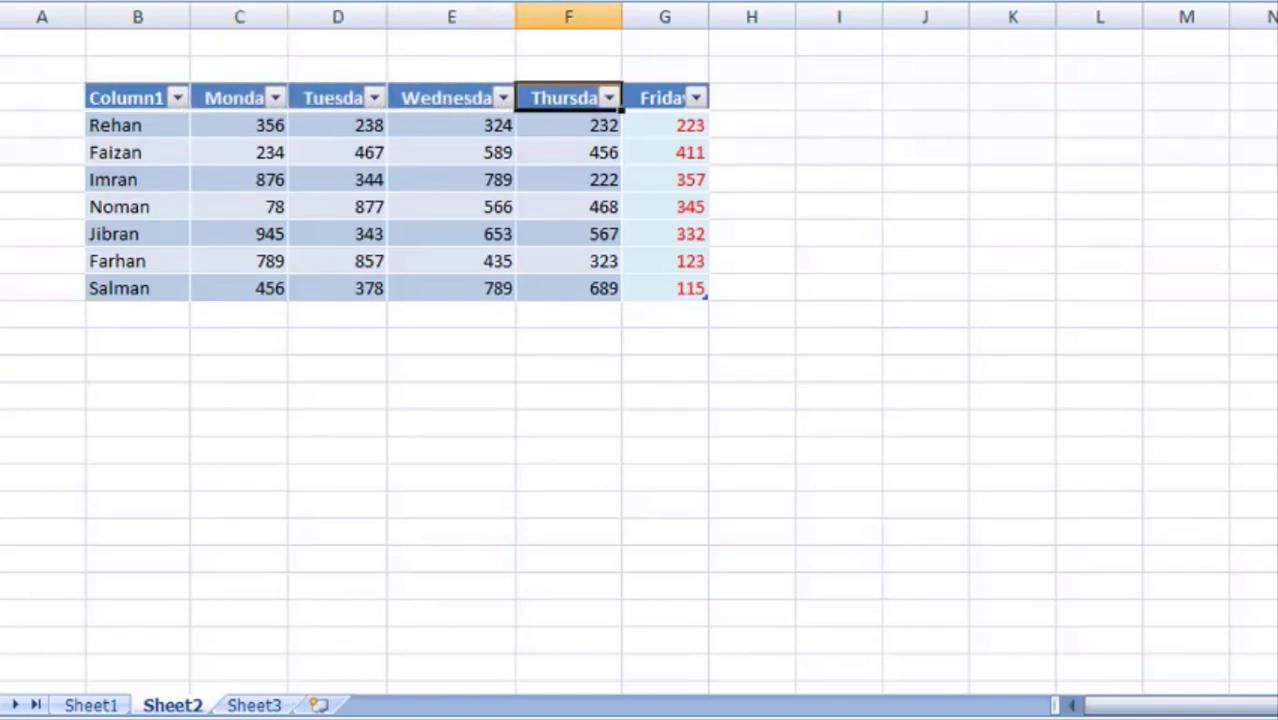
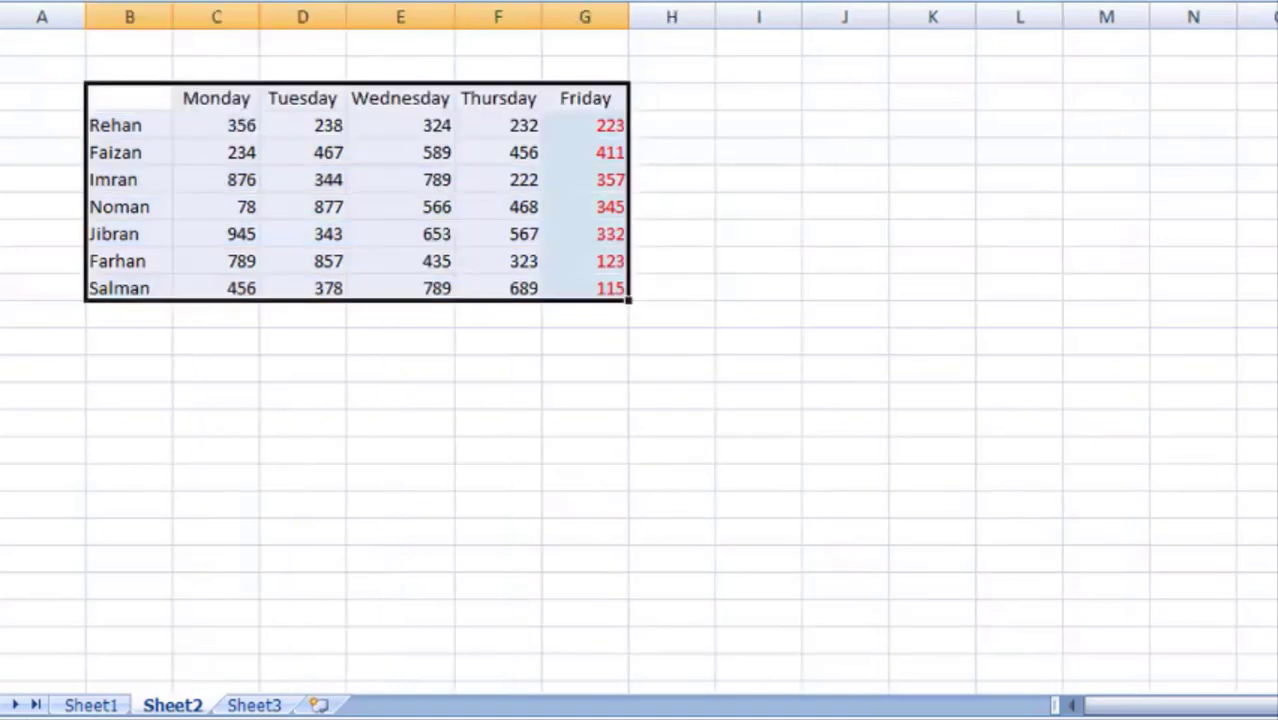
# Move to the Monday header in C3, and go to the AutoSum shortcut cell, number 17, on Sheet1
pyautogui.press('Left')
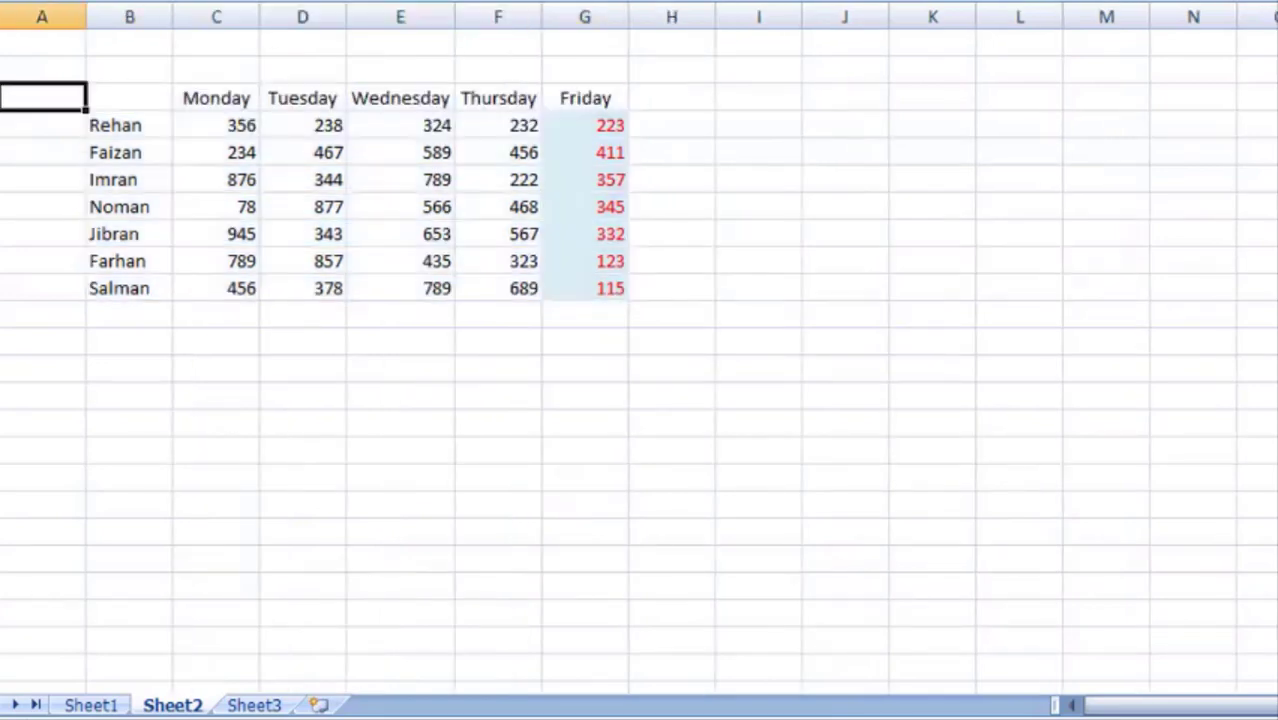
pyautogui.press('Right')
pyautogui.press('Right')
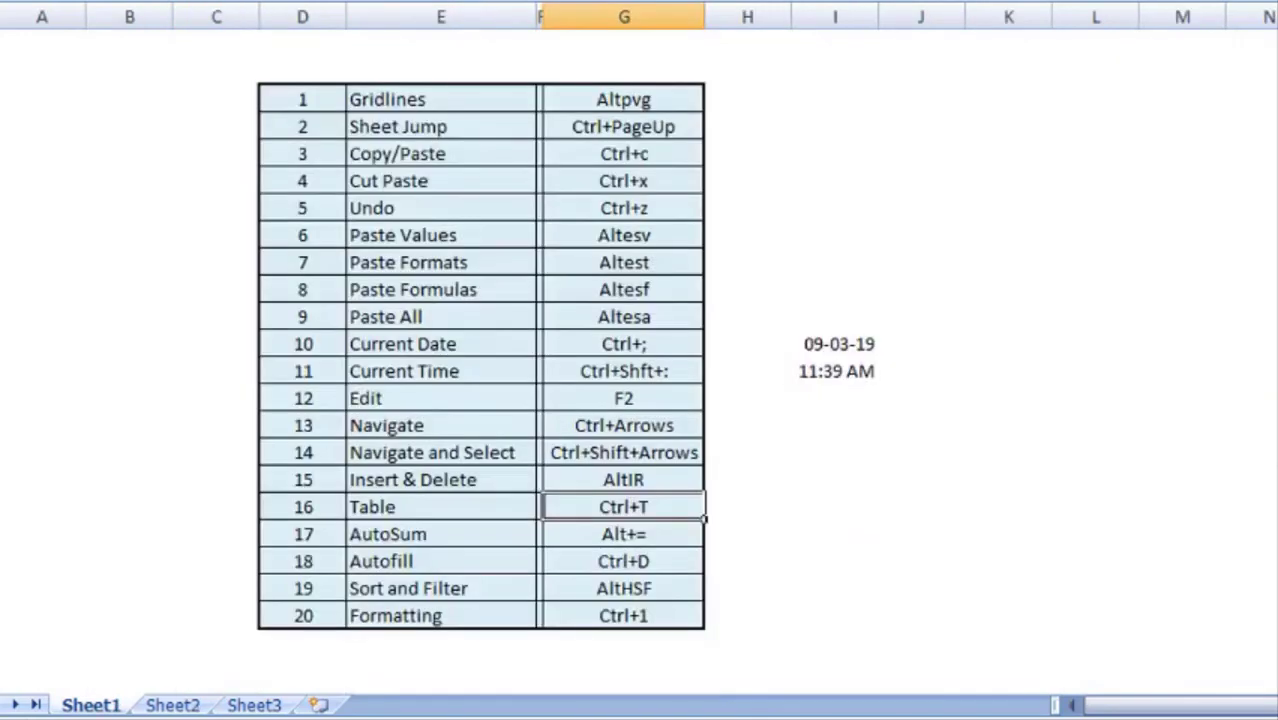
pyautogui.press('Down')
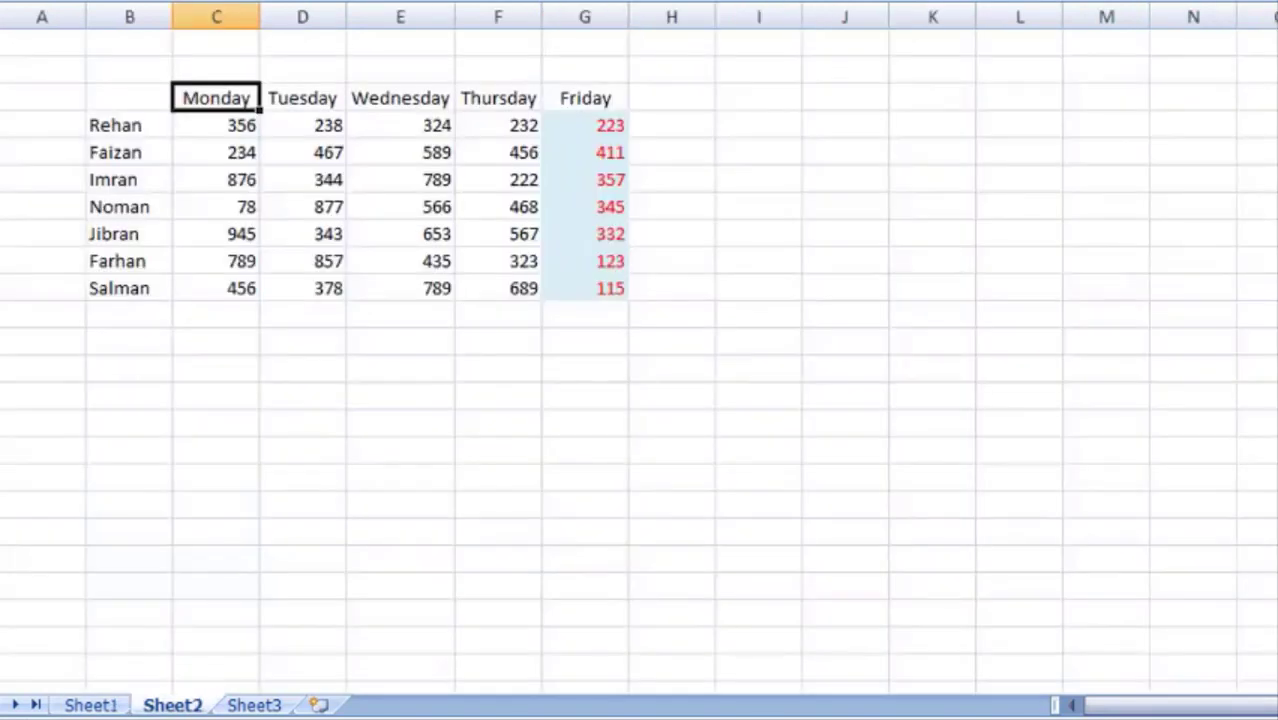
# On Sheet2, go down from the Monday header to the empty cell C11 beneath its values
pyautogui.press('Down')
pyautogui.press('Down')
pyautogui.press('Down')
pyautogui.press('Down')
pyautogui.press('Down')
pyautogui.press('Down')
pyautogui.press('Down')
pyautogui.press('Down')
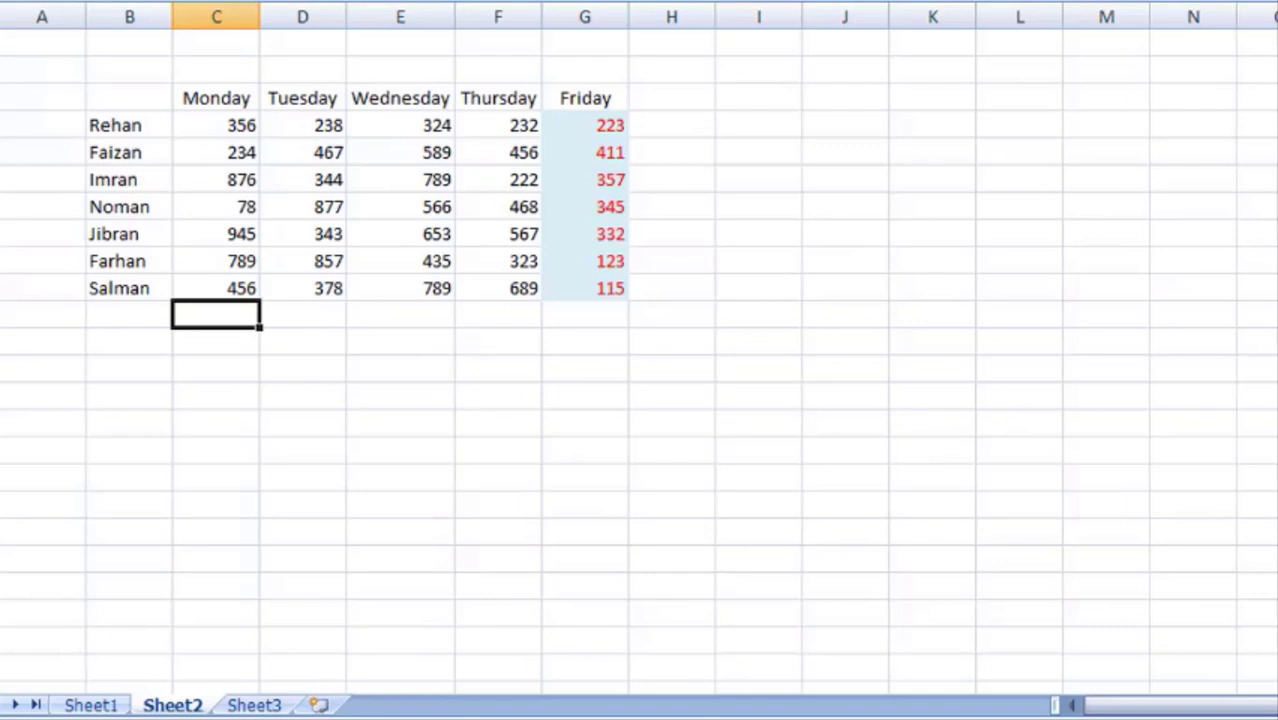
# Move back up the Monday column to C4 and select its values C4:C10
pyautogui.press('Up')
pyautogui.press('Up')
pyautogui.press('Up')
pyautogui.press('Up')
pyautogui.press('Down')
pyautogui.press('Down')
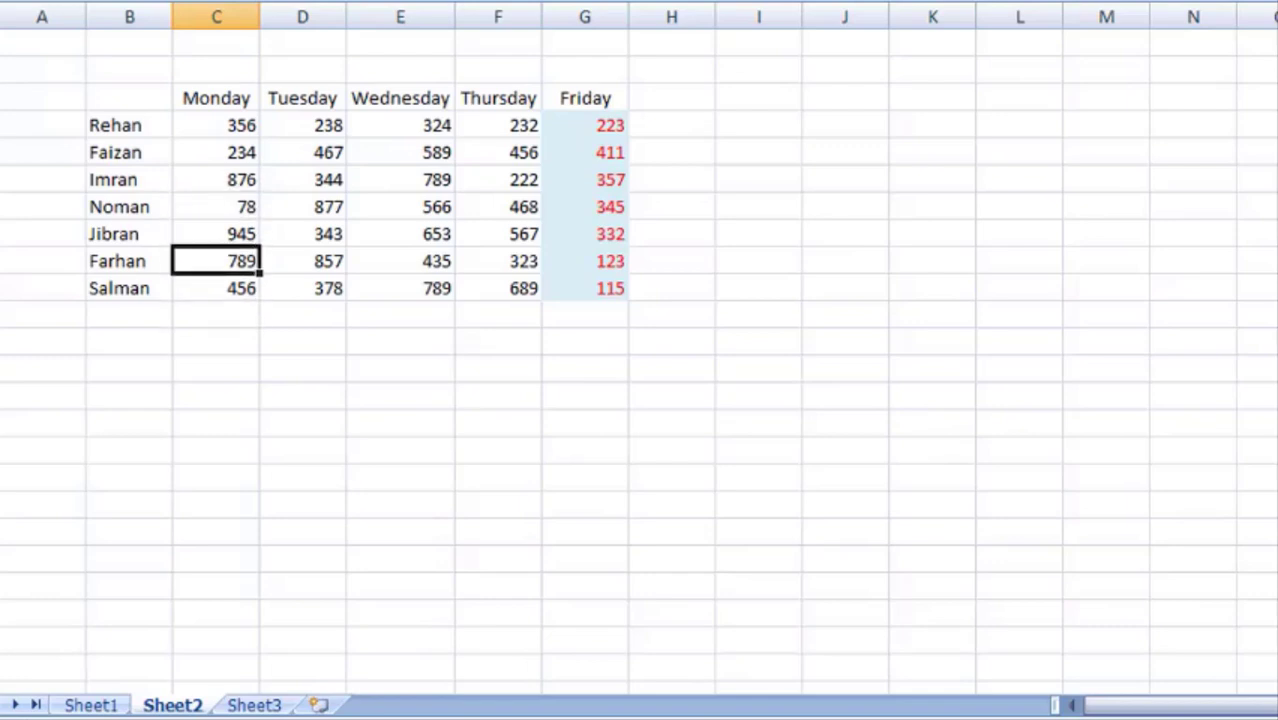
pyautogui.press('Down')
pyautogui.press('Up')
pyautogui.hotkey('ctrl', 'Up')
pyautogui.press('Down')
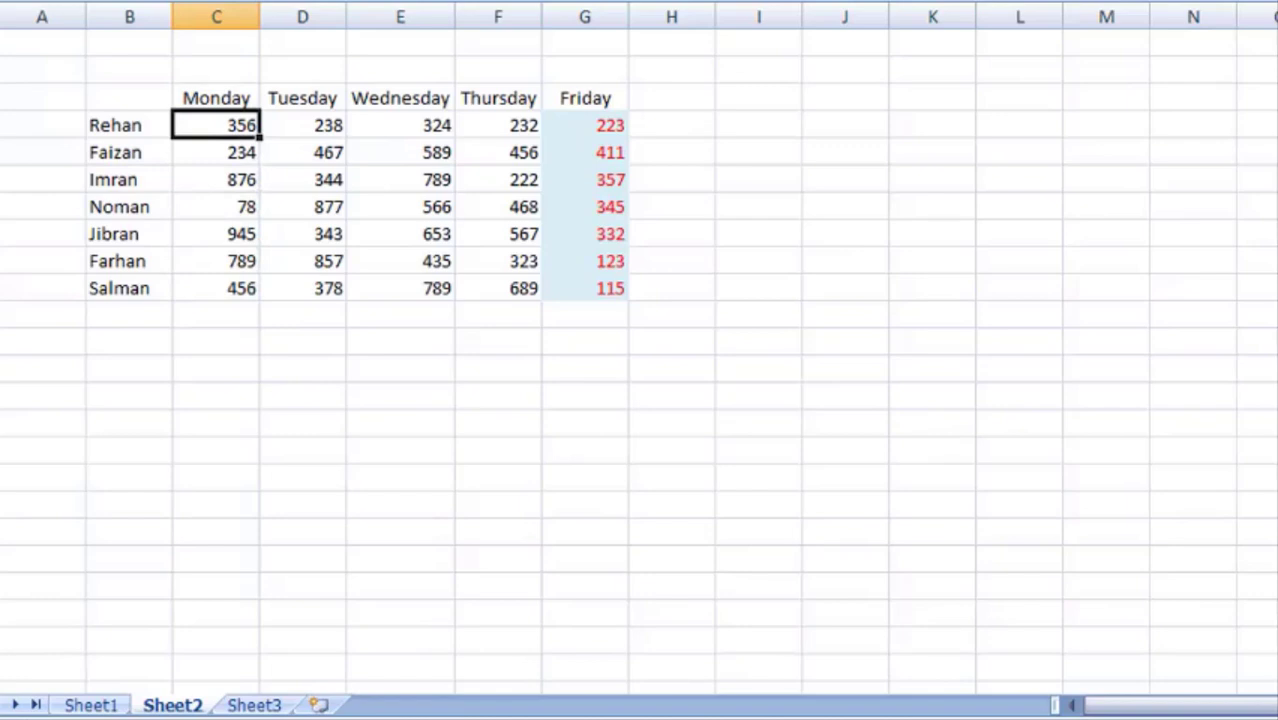
pyautogui.hotkey('shift', 'Down')
pyautogui.hotkey('ctrl', 'shift', 'Down')
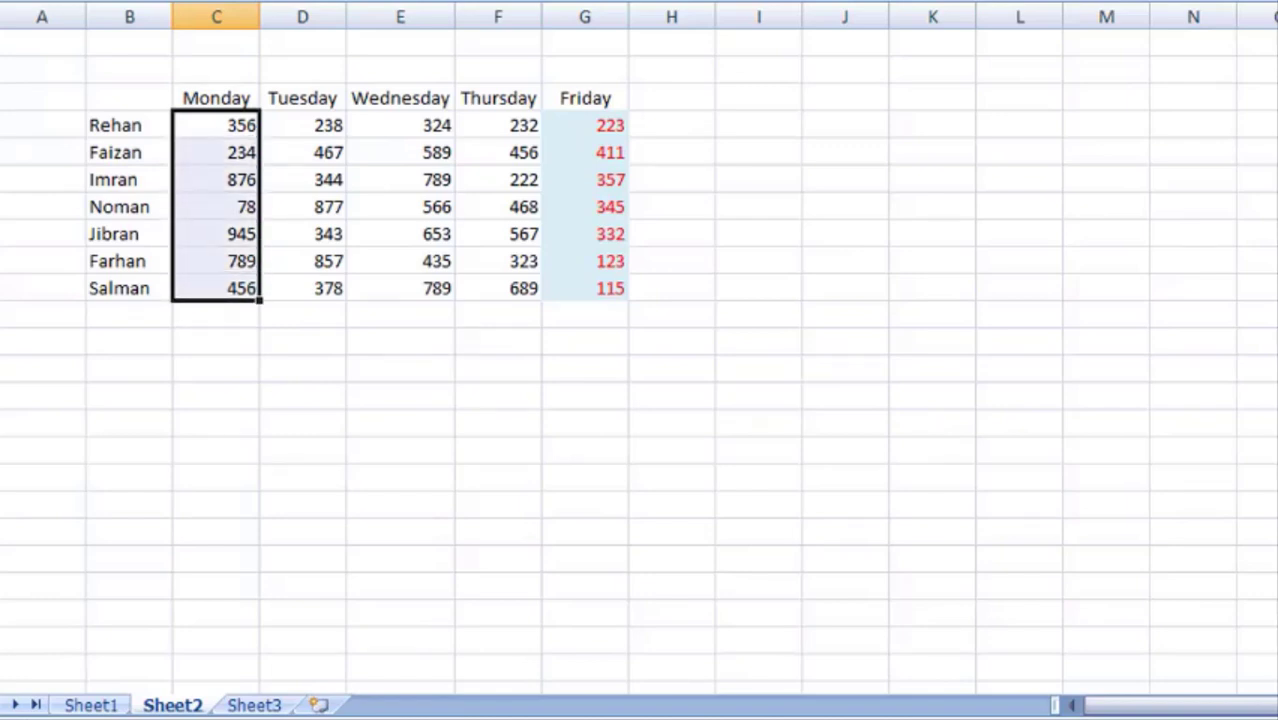
# Total the Monday values C4:C10 in C11 with AutoSum, and finish on C11
pyautogui.press('Down')
pyautogui.press('Down')
pyautogui.press('Down')
pyautogui.press('Down')
pyautogui.press('Down')
pyautogui.press('Down')
pyautogui.press('Down')
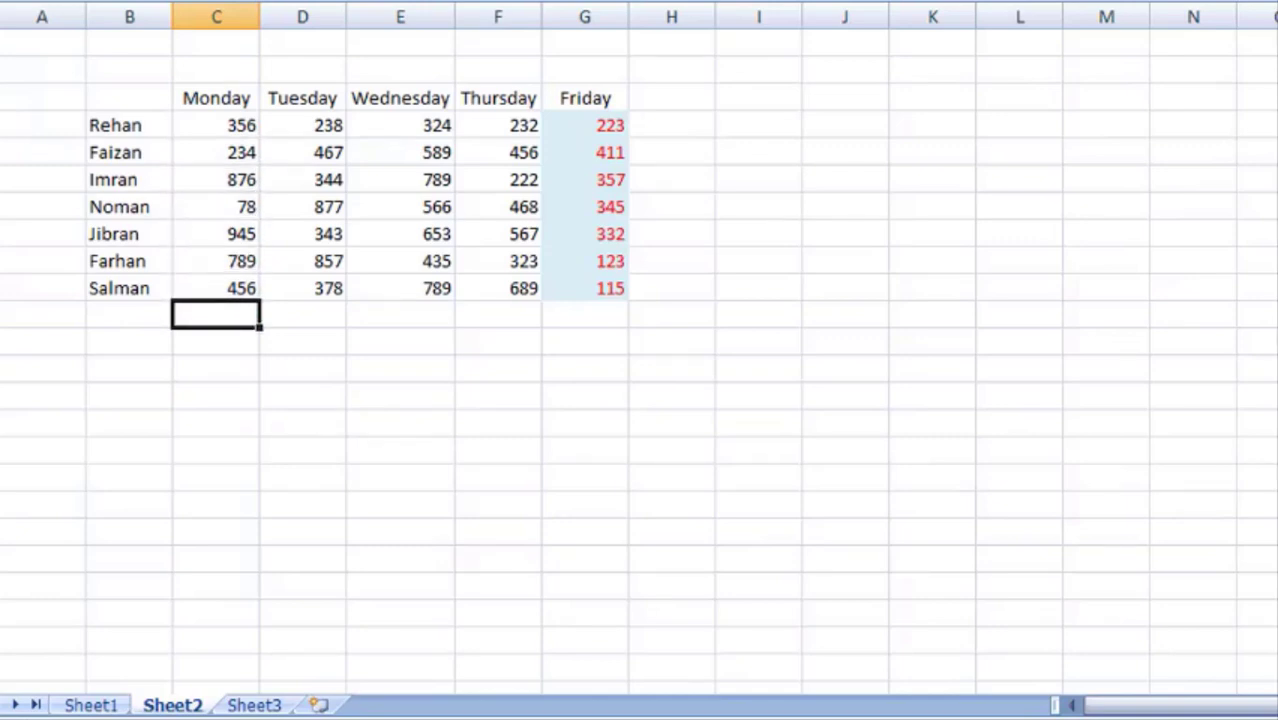
pyautogui.hotkey('alt', '=')
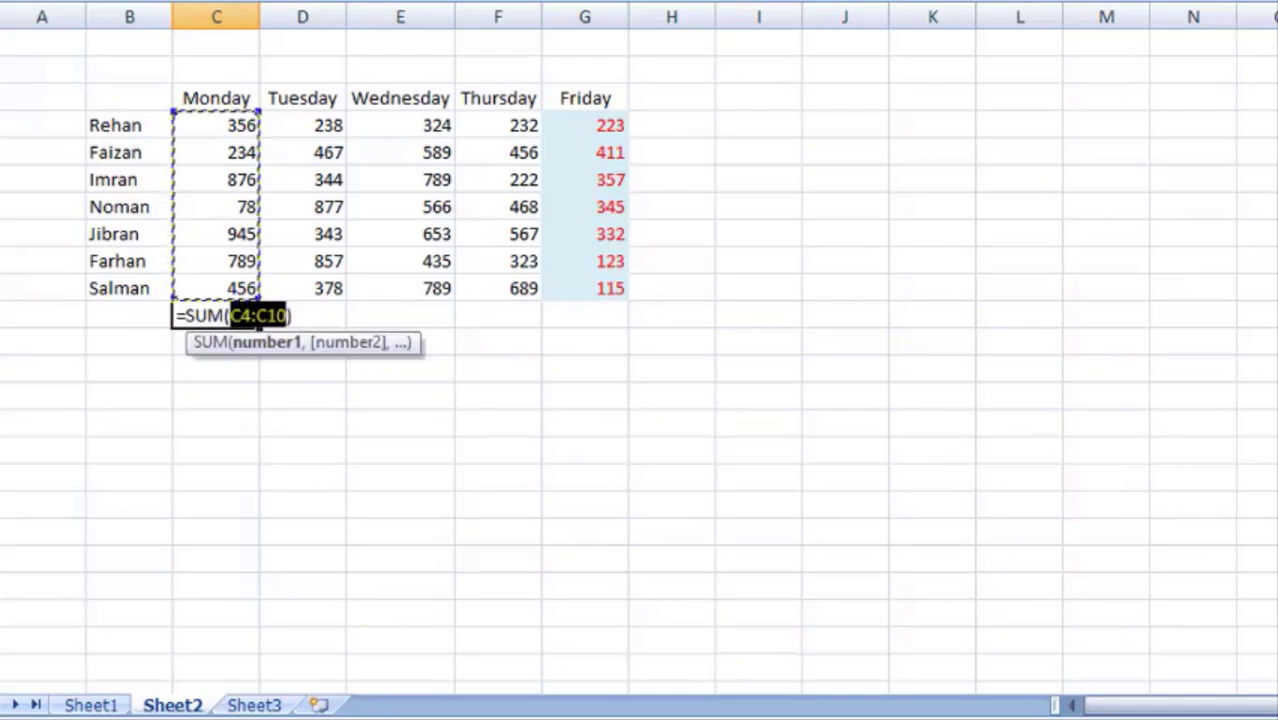
pyautogui.press('Return')
pyautogui.press('Up')
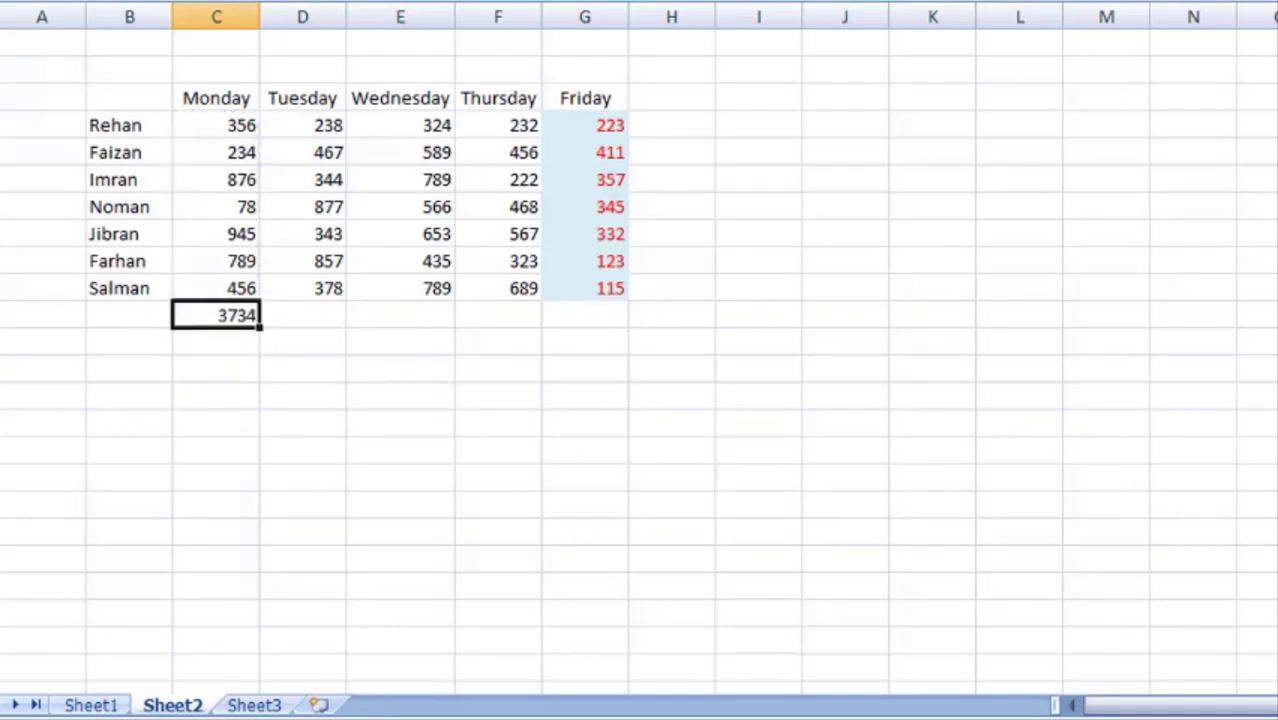
# Total the Tuesday values D4:D10 in D11 with AutoSum, and move to E11 beneath the Wednesday values
pyautogui.press('Right')
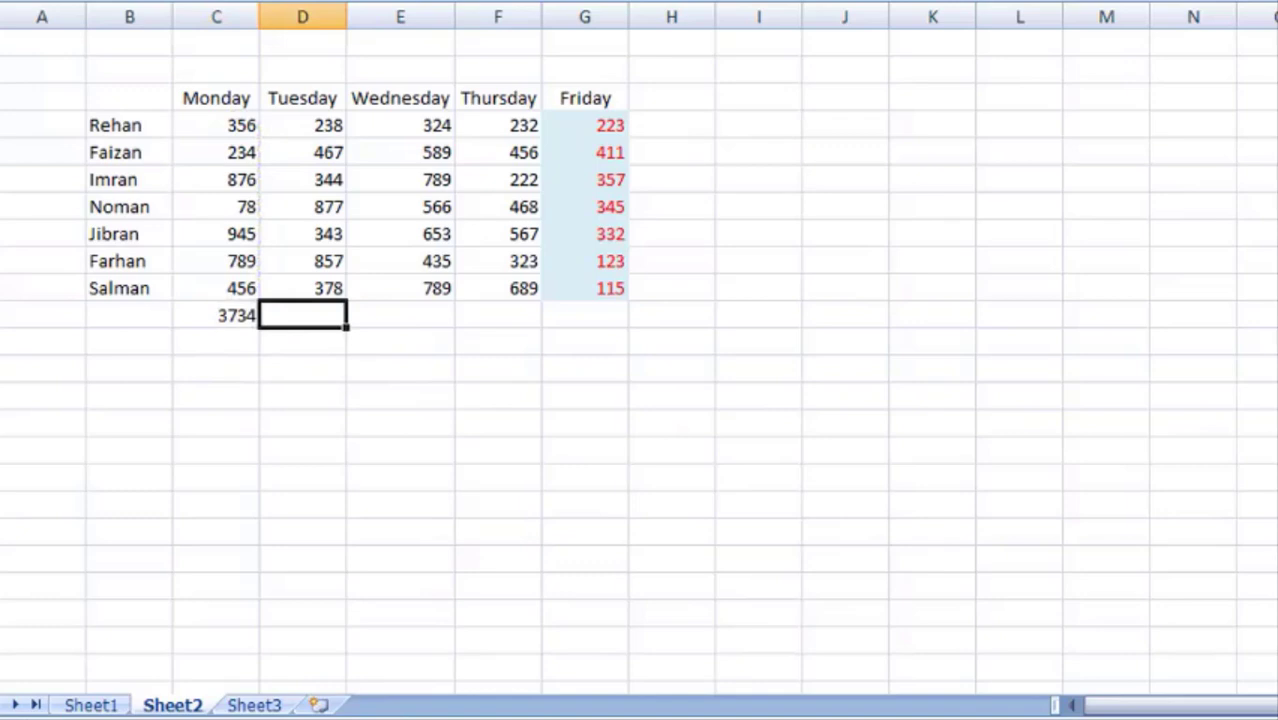
pyautogui.hotkey('alt', '=')
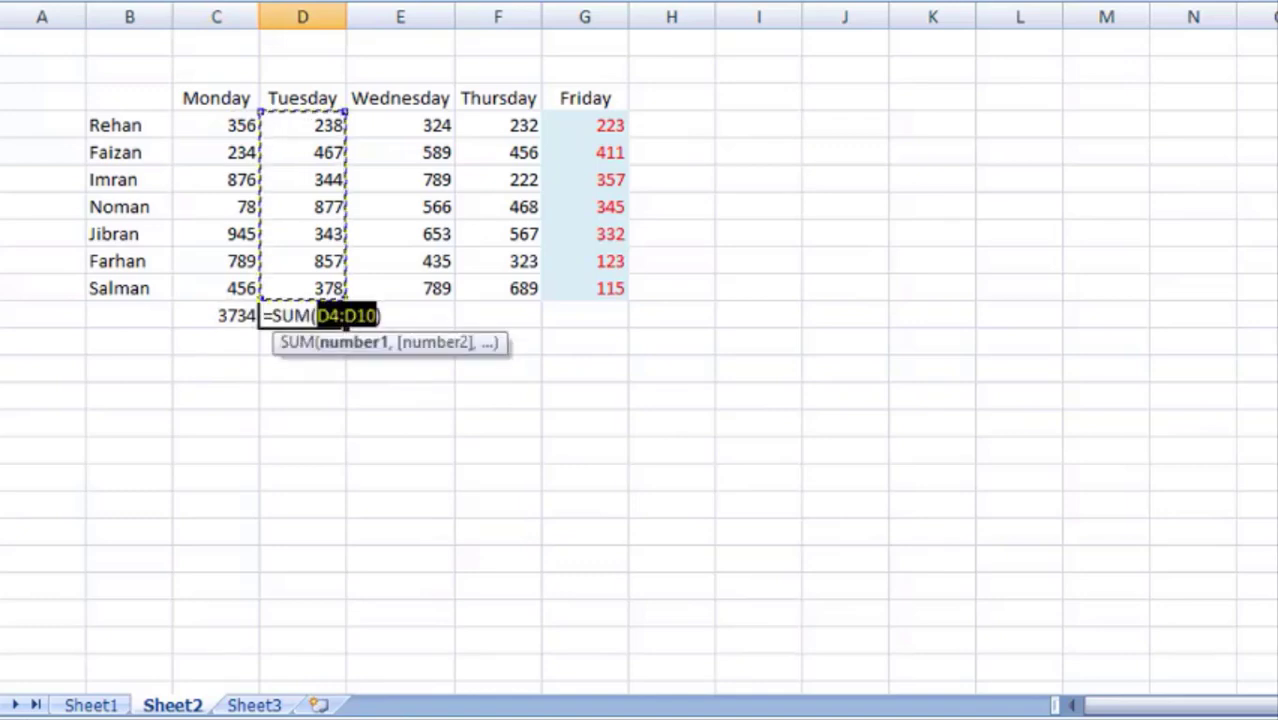
pyautogui.press('Return')
pyautogui.press('Right')
pyautogui.press('Up')
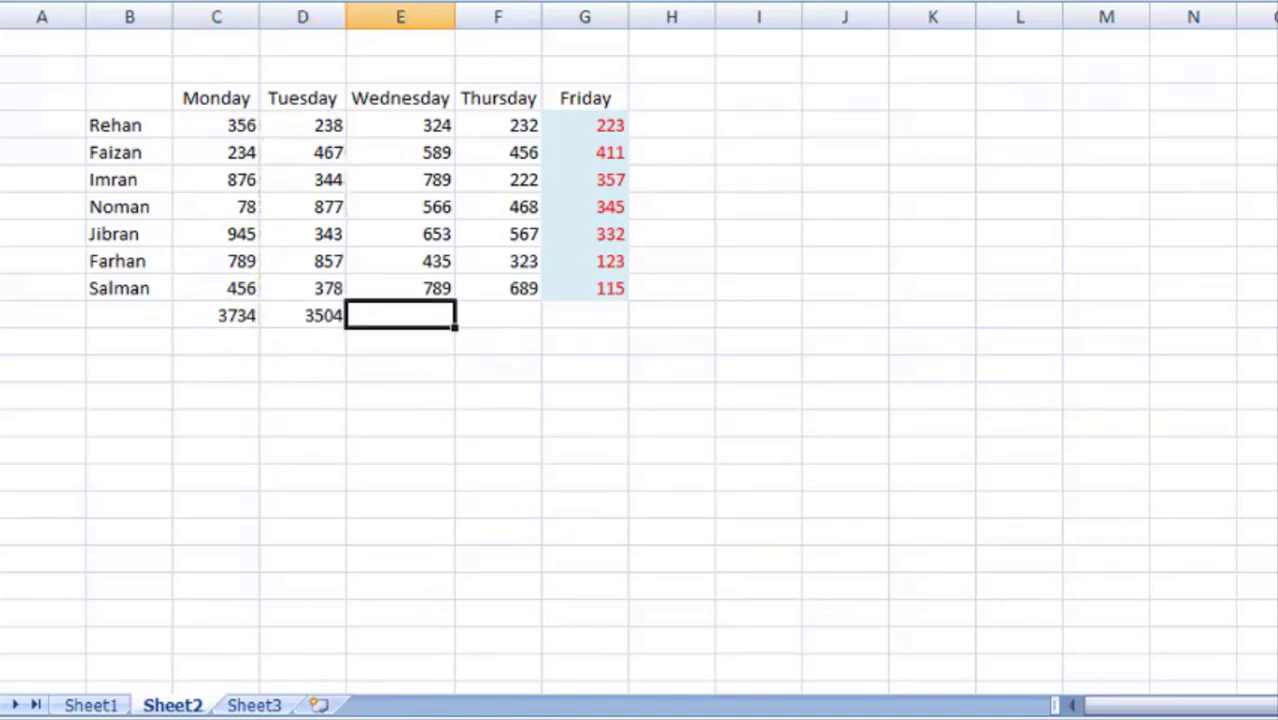
# Total the Wednesday values E4:E10 in E11 with AutoSum, and move to F11 beneath the Thursday values
pyautogui.hotkey('alt', '=')
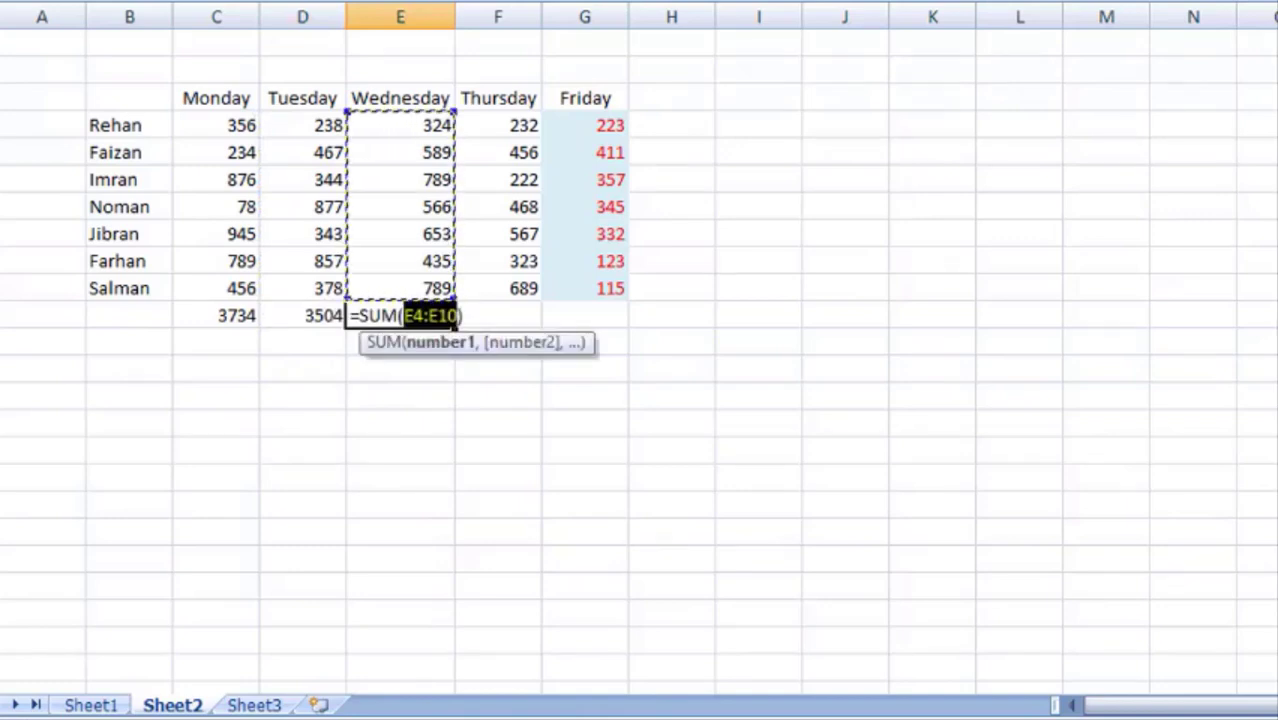
pyautogui.press('Return')
pyautogui.press('Right')
pyautogui.press('Up')
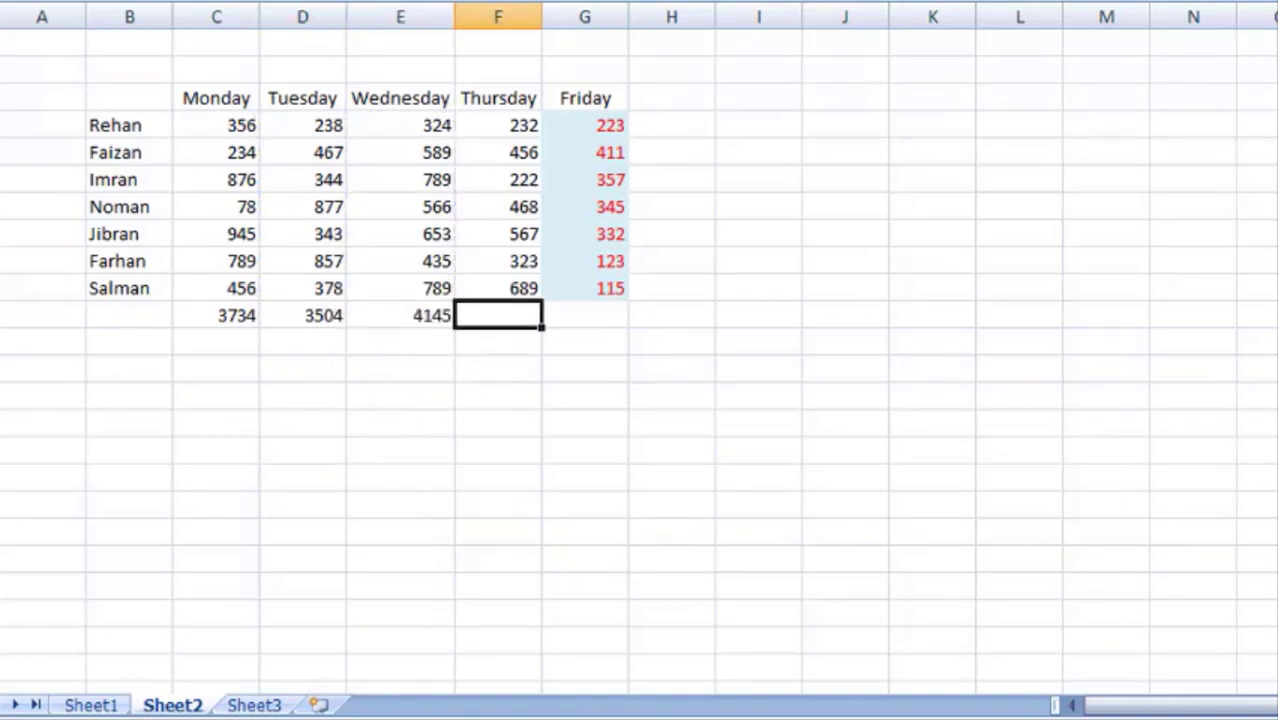
# Total the Thursday and Friday values in F11 and G11 with AutoSum
pyautogui.hotkey('alt', '=')
pyautogui.press('Return')
pyautogui.press('Right')
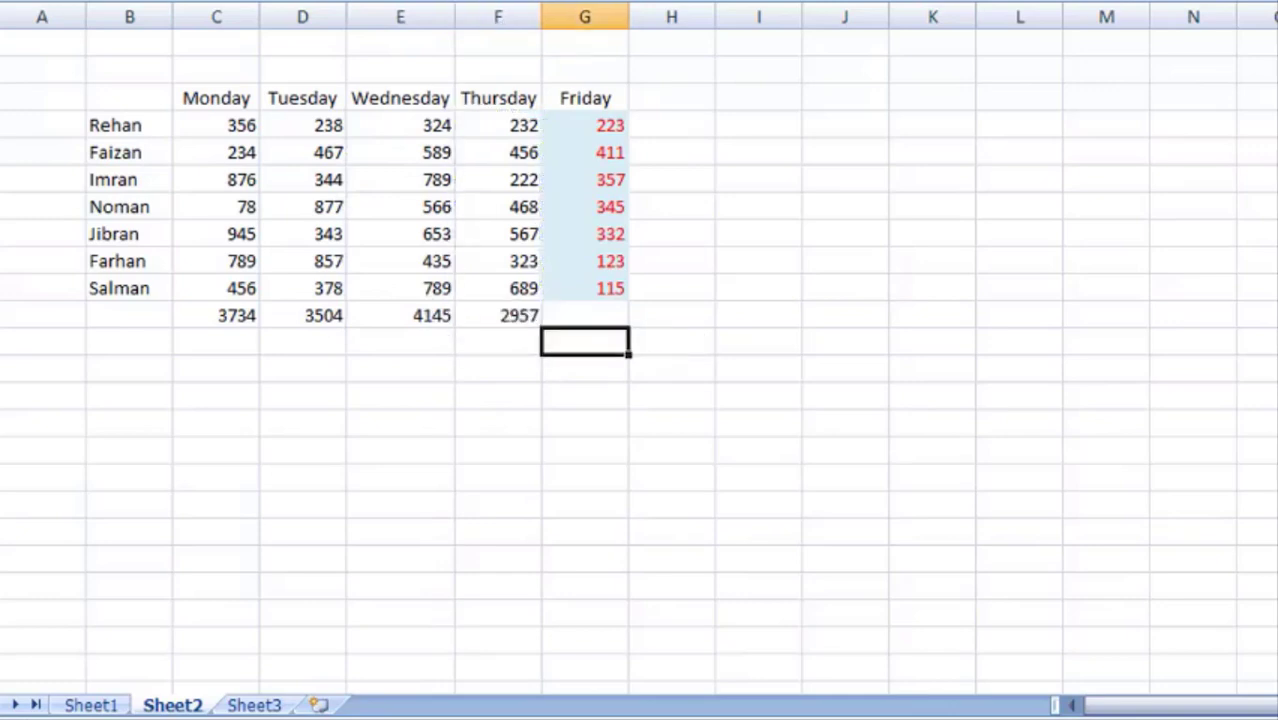
pyautogui.press('Up')
pyautogui.hotkey('alt', '=')
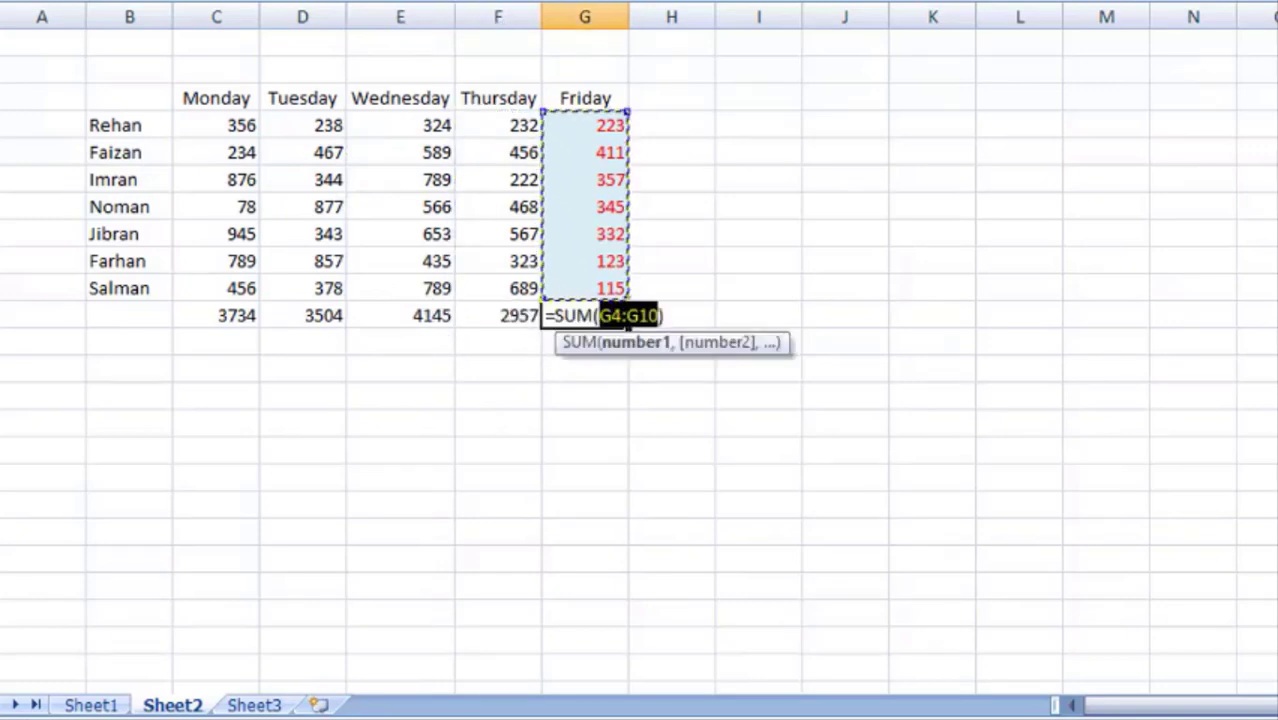
pyautogui.press('Return')
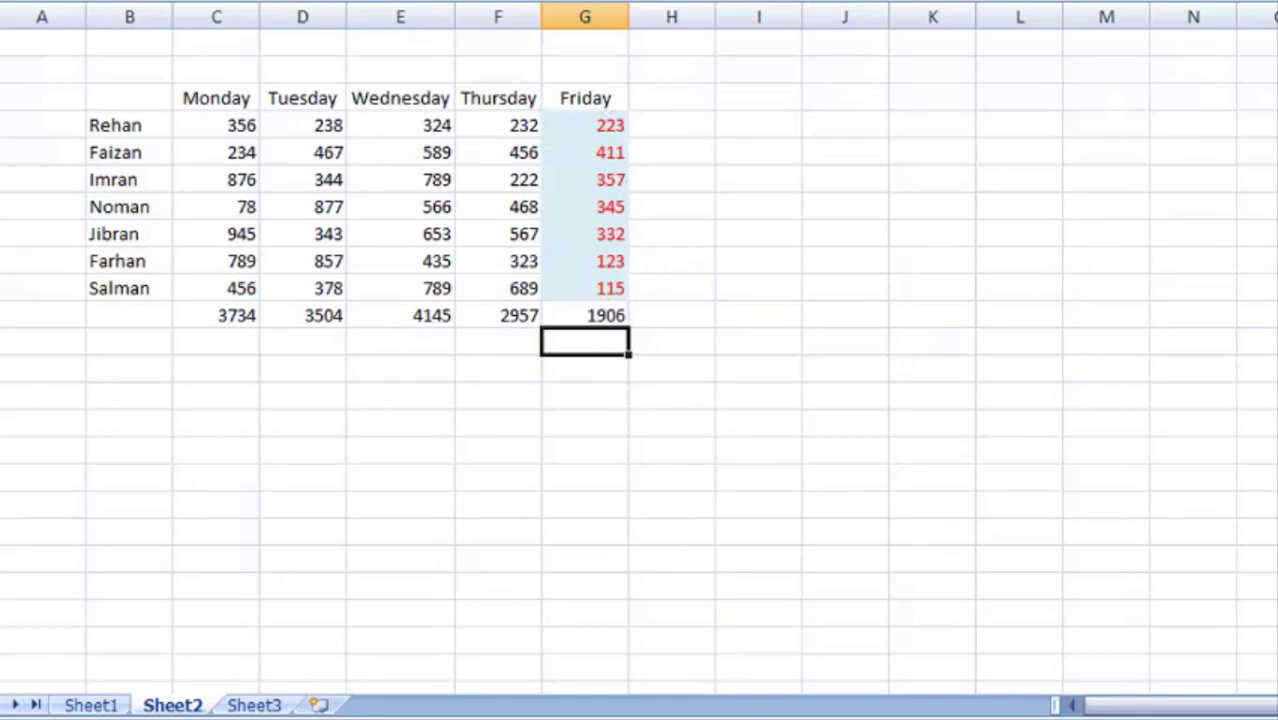
# Go to the Autofill shortcut cell, number 18, on Sheet1, and return to Sheet2 at C12 beneath the Monday total
pyautogui.hotkey('ctrl', 'pageup')
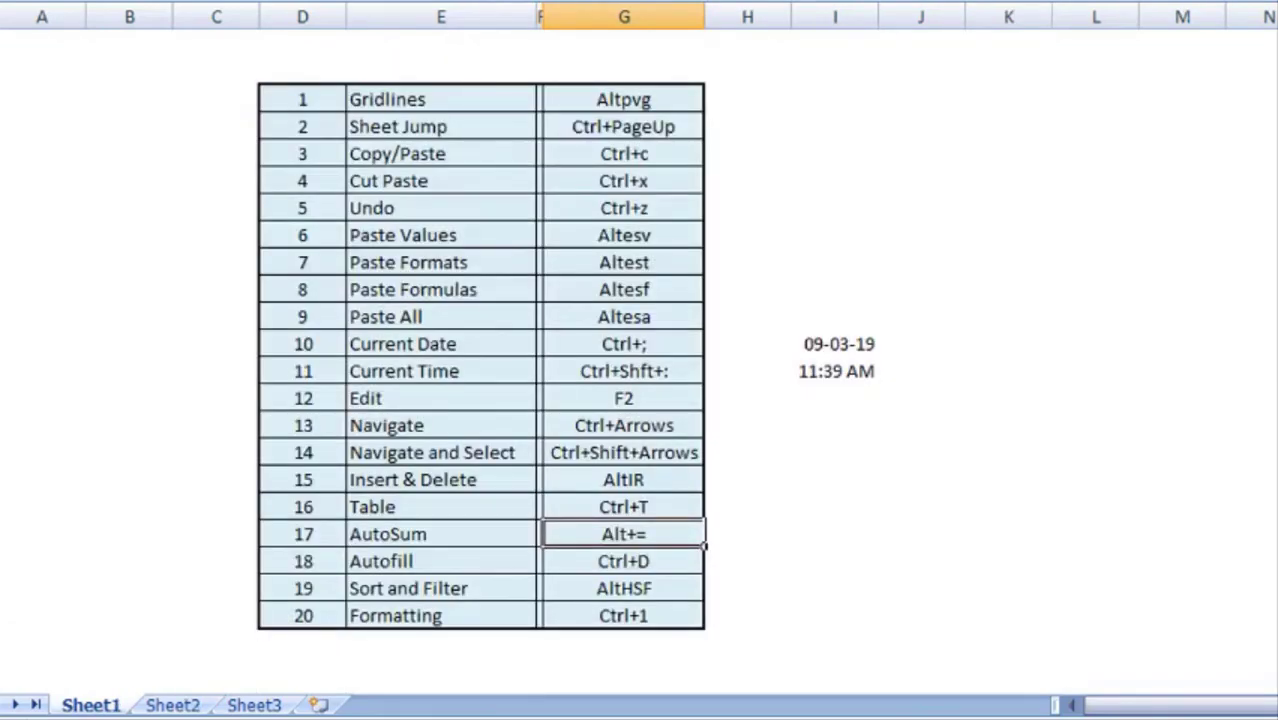
pyautogui.press('Down')
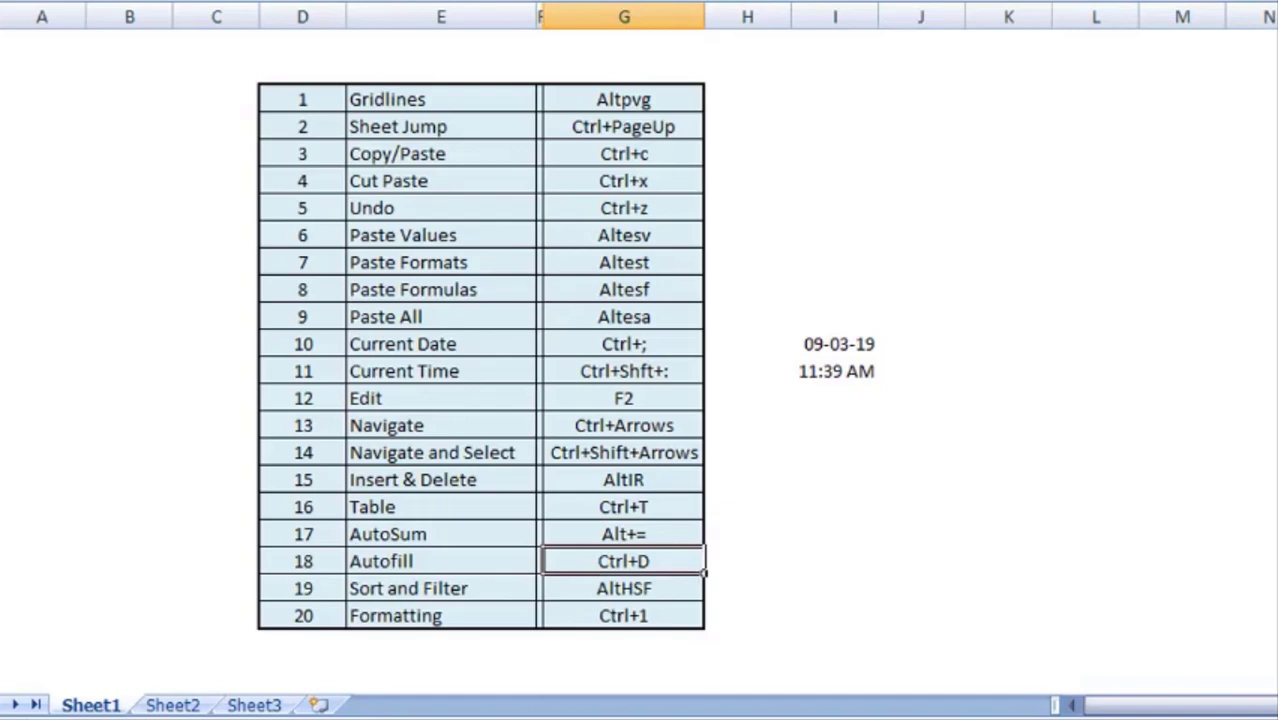
pyautogui.hotkey('ctrl', 'pagedown')
pyautogui.press('Left')
pyautogui.press('Left')
pyautogui.press('Left')
pyautogui.press('Left')
pyautogui.press('Left')
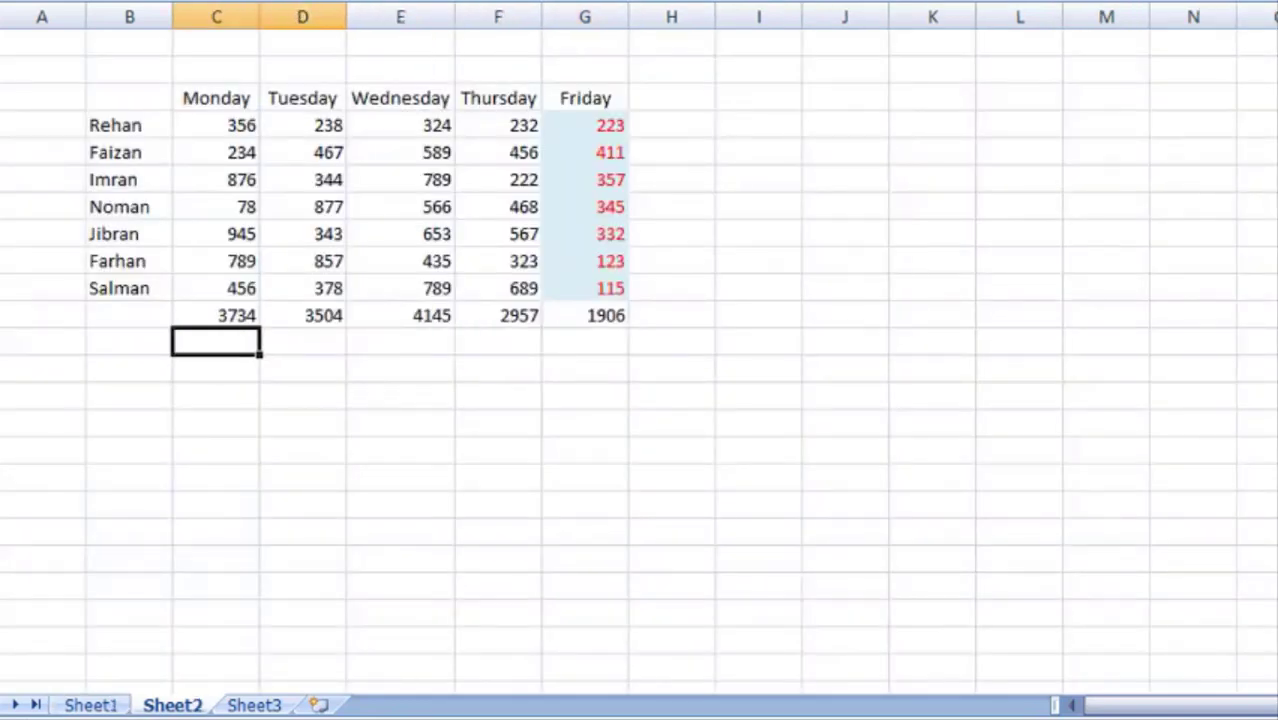
pyautogui.press('Right')
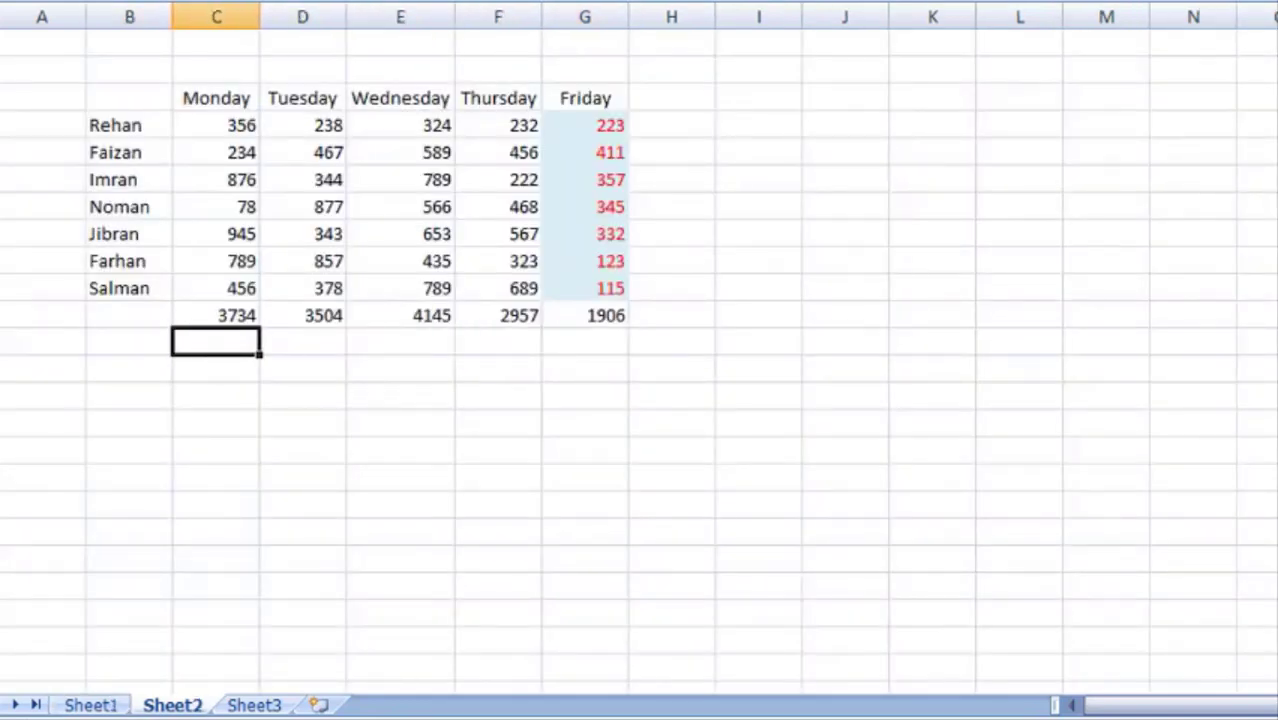
# Fill the last name in column B down into B11 and B12
pyautogui.press('Up')
pyautogui.press('Down')
pyautogui.press('Left')
pyautogui.press('Up')
pyautogui.press('Up')
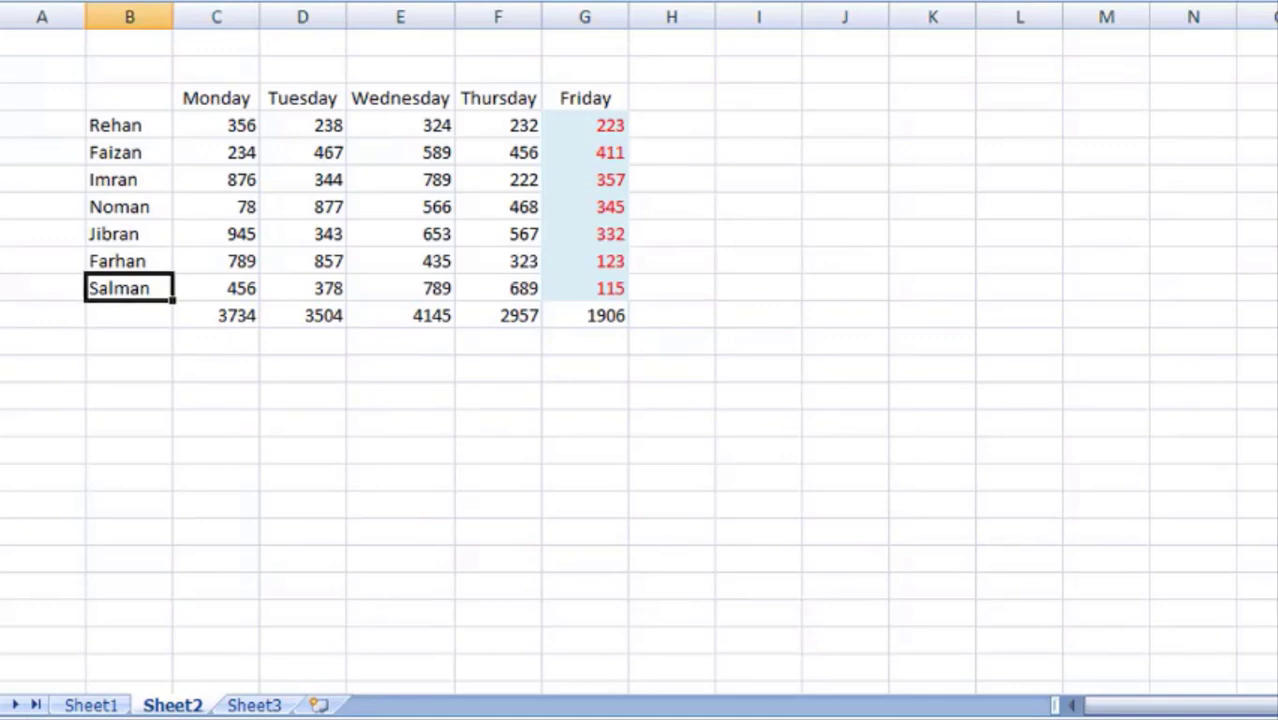
pyautogui.press('Down')
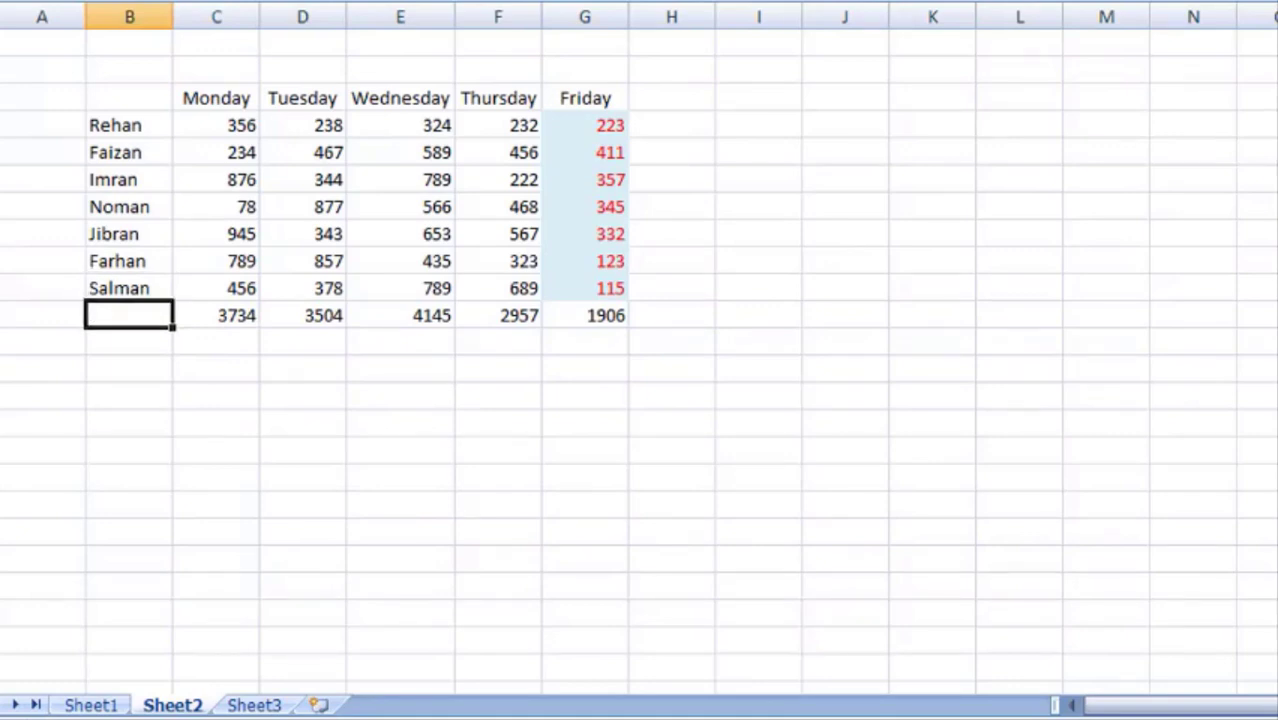
pyautogui.hotkey('ctrl', 'd')
pyautogui.press('Down')
pyautogui.hotkey('ctrl', 'd')
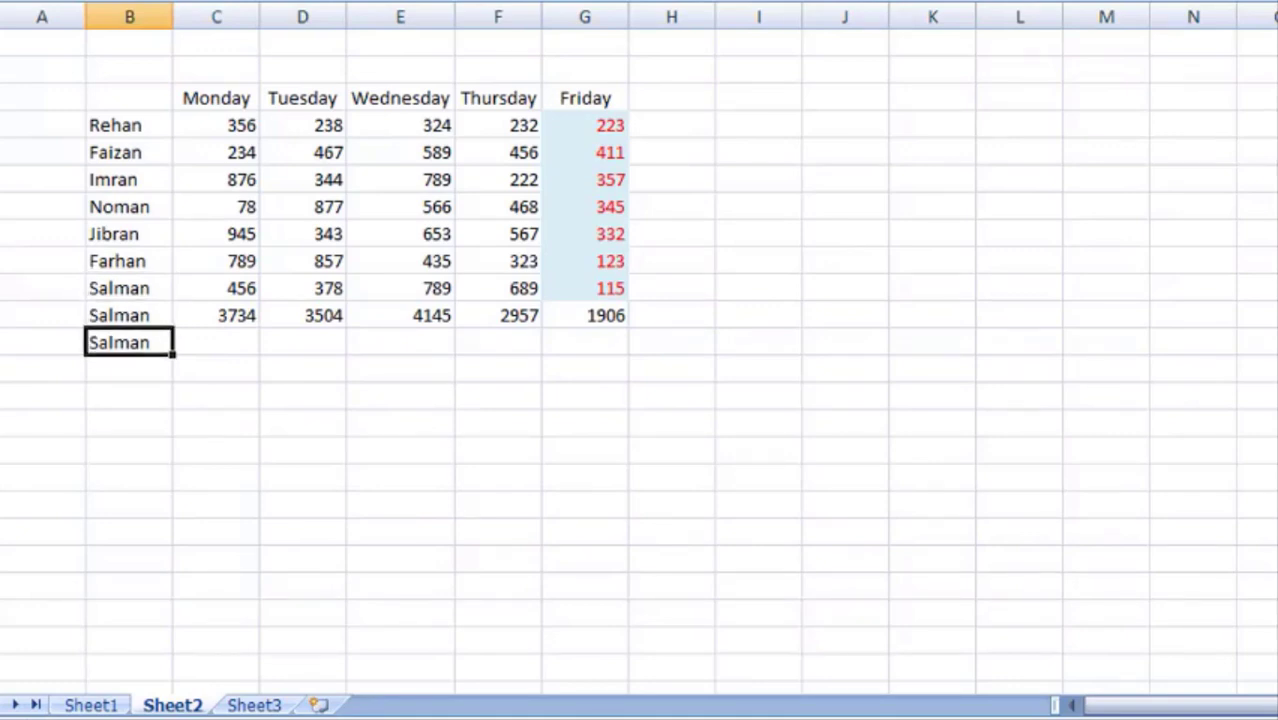
pyautogui.hotkey('ctrl', 'Down')
pyautogui.hotkey('ctrl', 'Up')
pyautogui.hotkey('ctrl', 'Up')
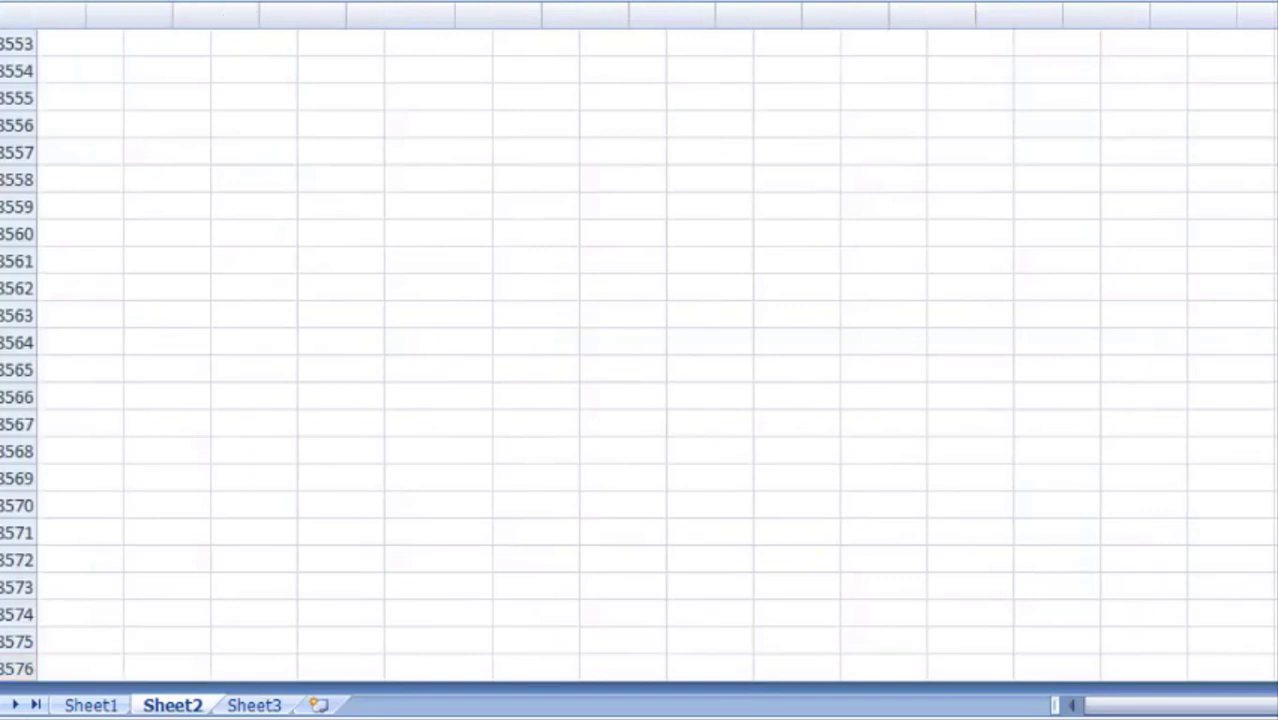
pyautogui.press('Up')
pyautogui.press('Up')
pyautogui.press('Up')
pyautogui.press('Up')
pyautogui.press('Up')
pyautogui.press('Up')
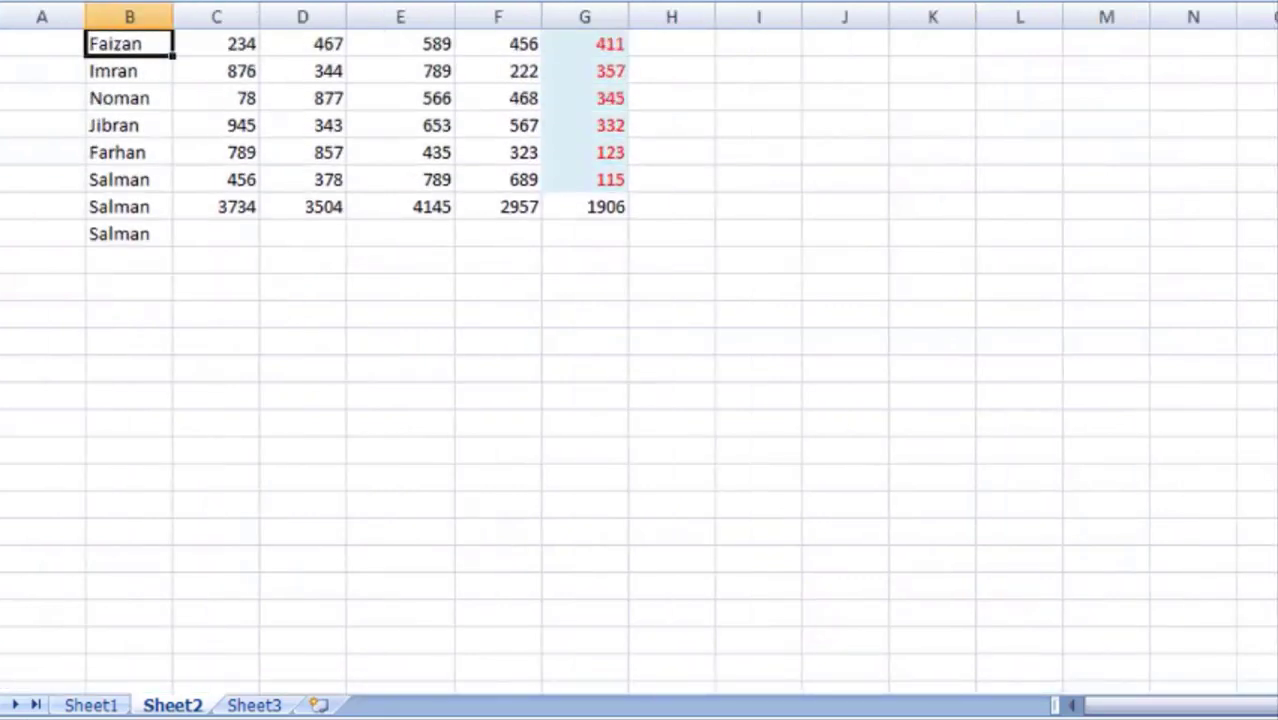
# Fill the name in B12 down into B13 on Sheet2
pyautogui.press('Down')
pyautogui.press('Down')
pyautogui.press('Down')
pyautogui.press('Down')
pyautogui.press('Down')
pyautogui.press('Down')
pyautogui.press('Down')
pyautogui.press('Down')
pyautogui.press('Down')
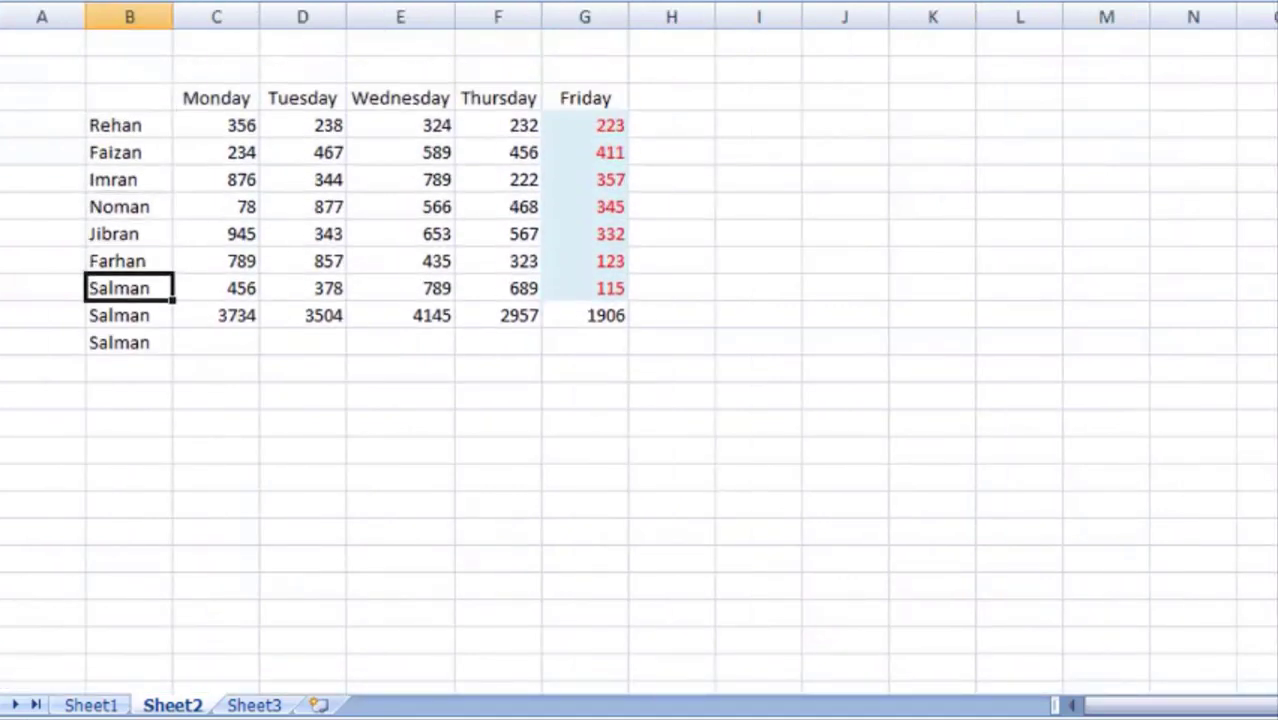
pyautogui.press('Down')
pyautogui.press('Down')
pyautogui.press('Down')
pyautogui.hotkey('ctrl', 'd')
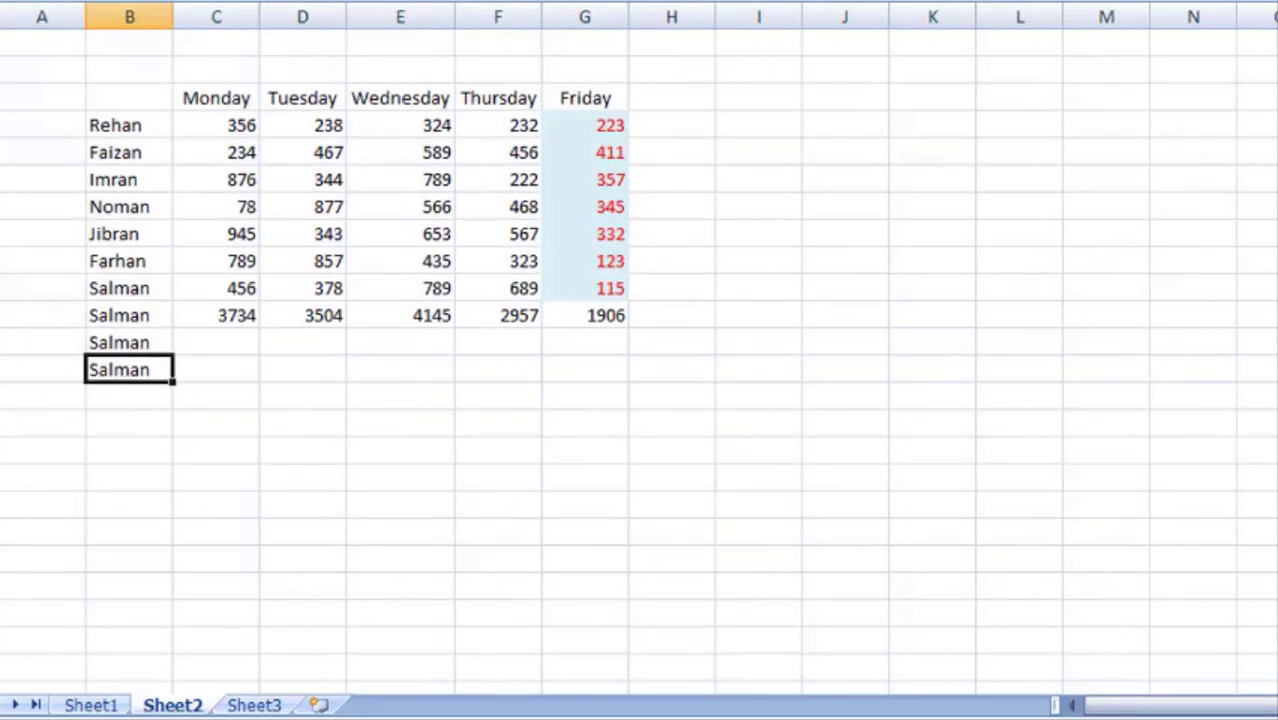
# Check the shortcut list on Sheet1, and clear the duplicated names from B12:B13 on Sheet2
pyautogui.hotkey('ctrl', 'pageup')
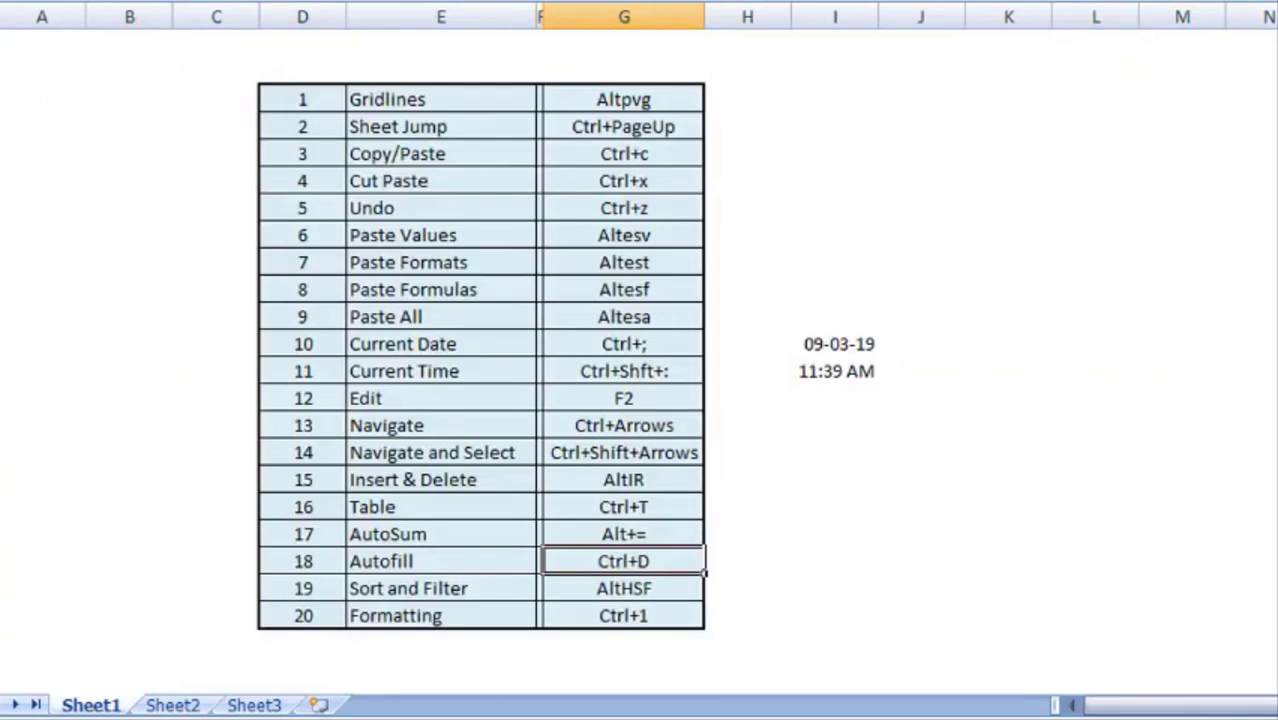
pyautogui.hotkey('ctrl', 'pagedown')
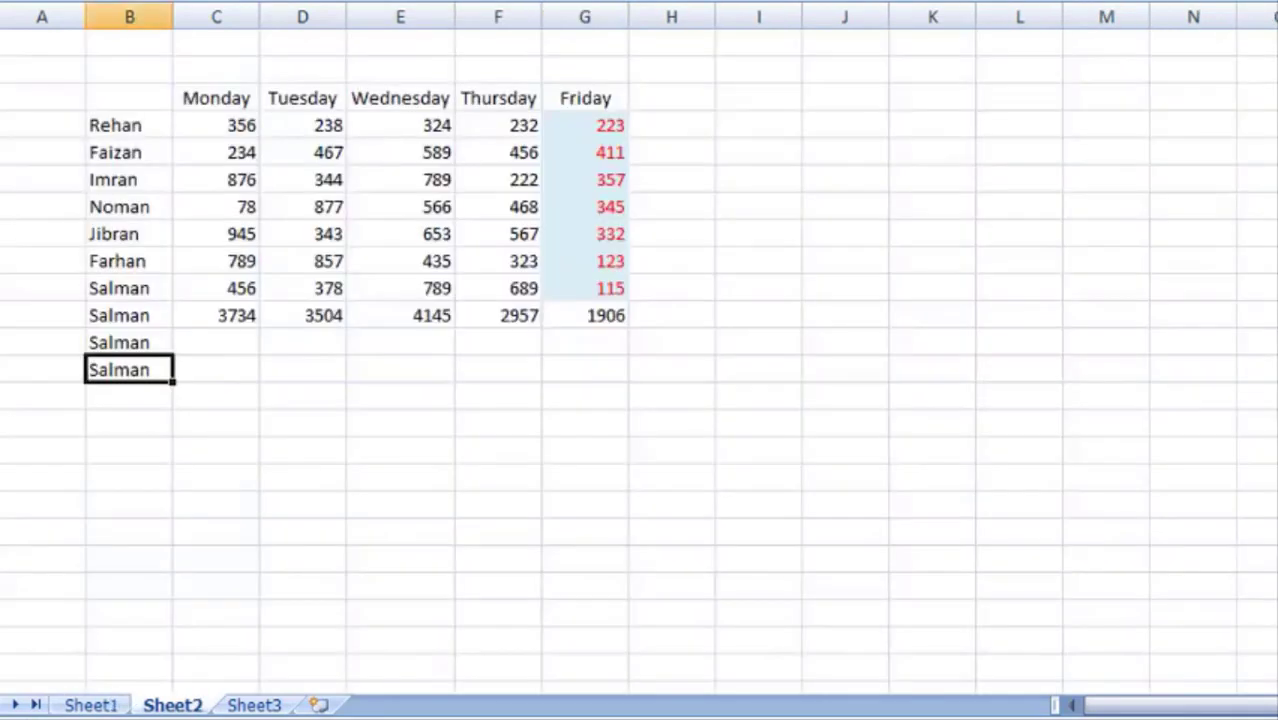
pyautogui.press('Up')
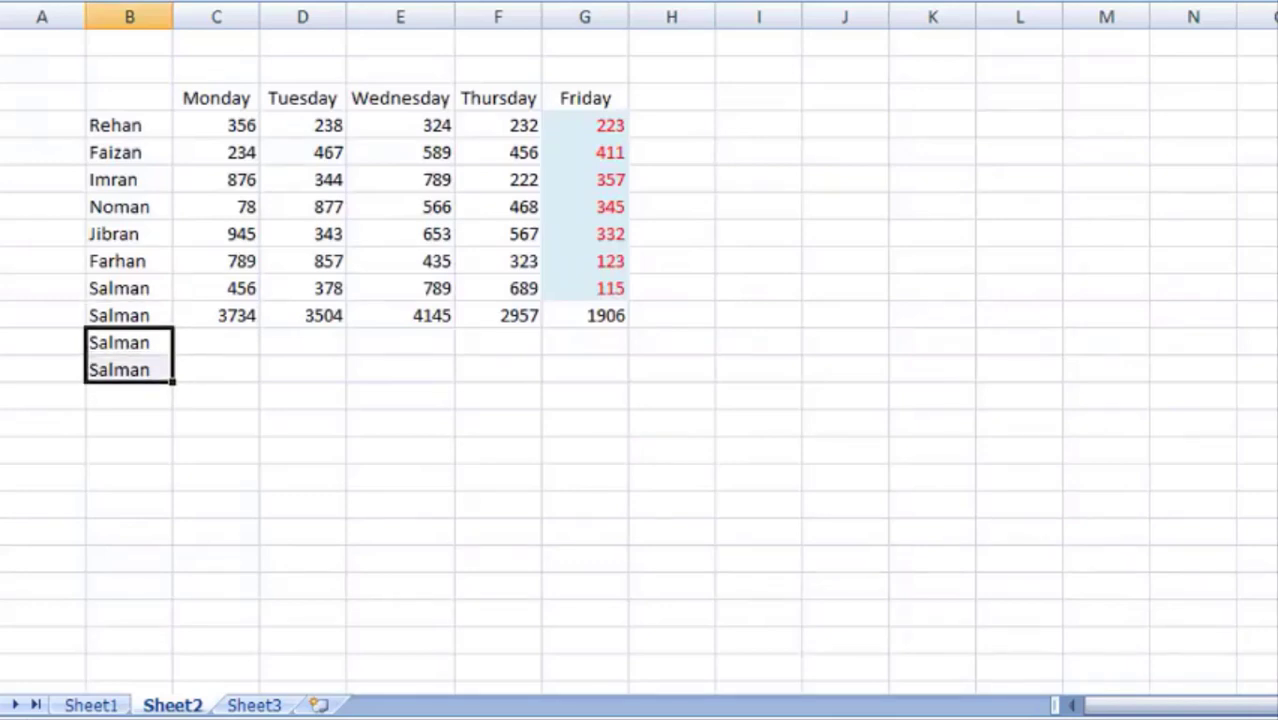
pyautogui.press('Delete')
# Select the header row B3:G3 and turn on filtering for it
pyautogui.press('Up')
pyautogui.press('Up')
pyautogui.press('Up')
pyautogui.press('Up')
pyautogui.press('Up')
pyautogui.press('Up')
pyautogui.press('Up')
pyautogui.press('Up')
pyautogui.press('Up')
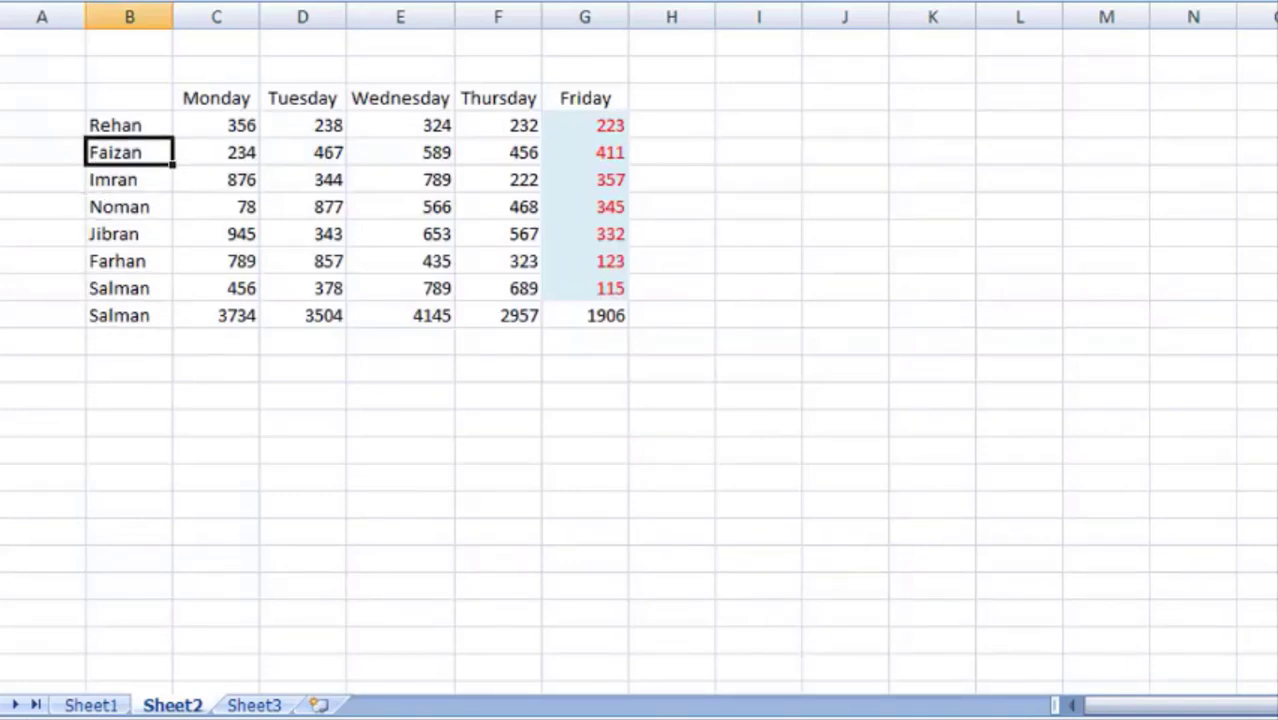
pyautogui.hotkey('shift', 'Right')
pyautogui.hotkey('shift', 'Right')
pyautogui.hotkey('shift', 'Right')
pyautogui.hotkey('shift', 'Right')
pyautogui.hotkey('shift', 'Right')
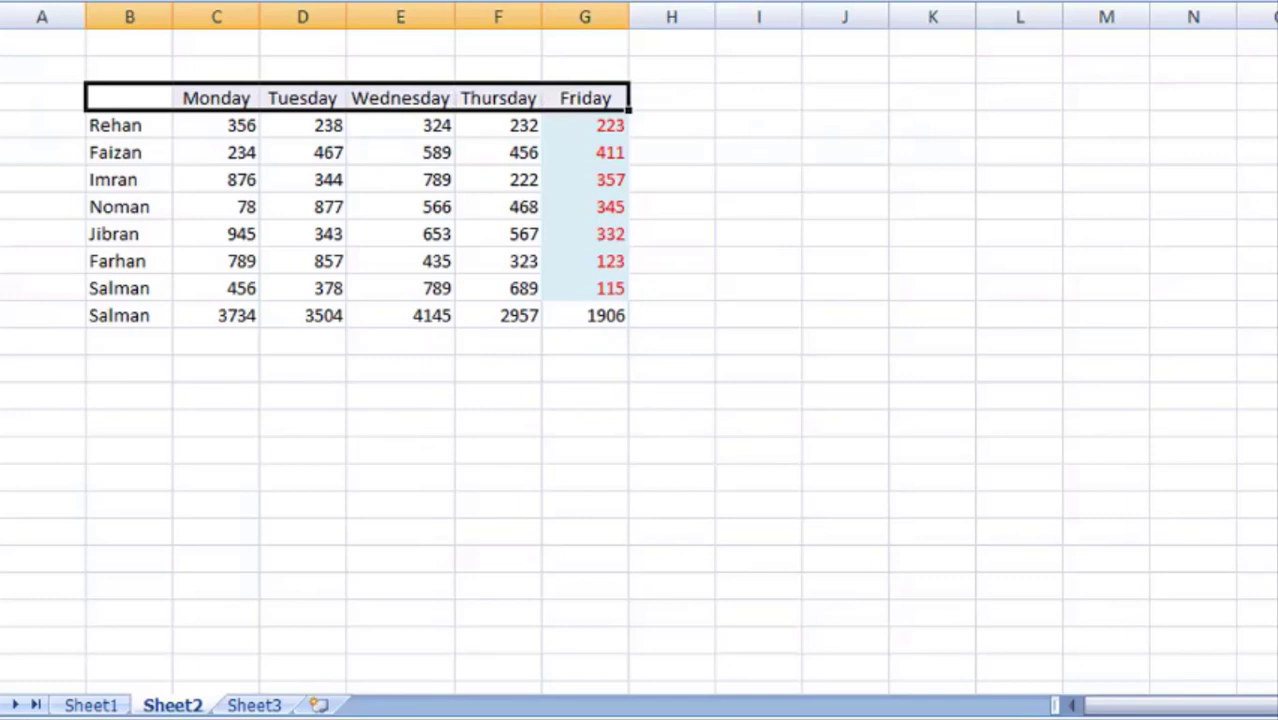
pyautogui.hotkey('ctrl', 'shift', 'l')
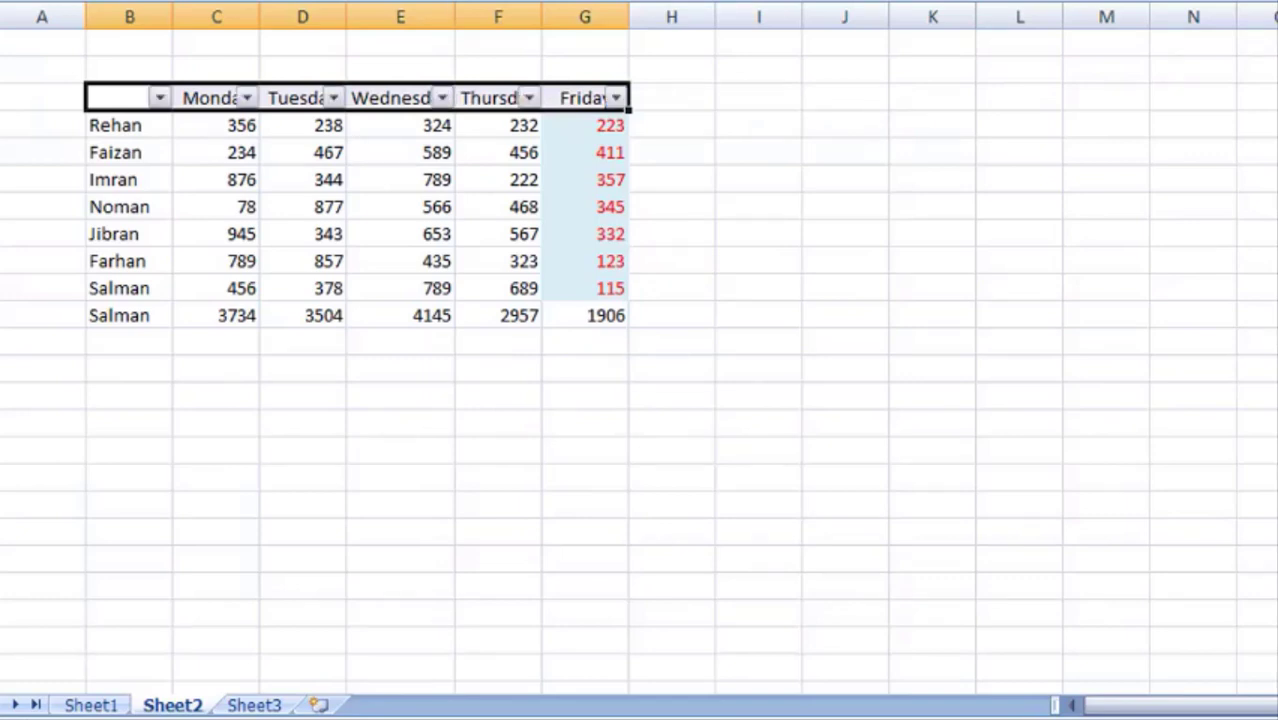
# Move to the blank header cell B3 and turn off the filter on the header row
pyautogui.press('Down')
pyautogui.press('Up')
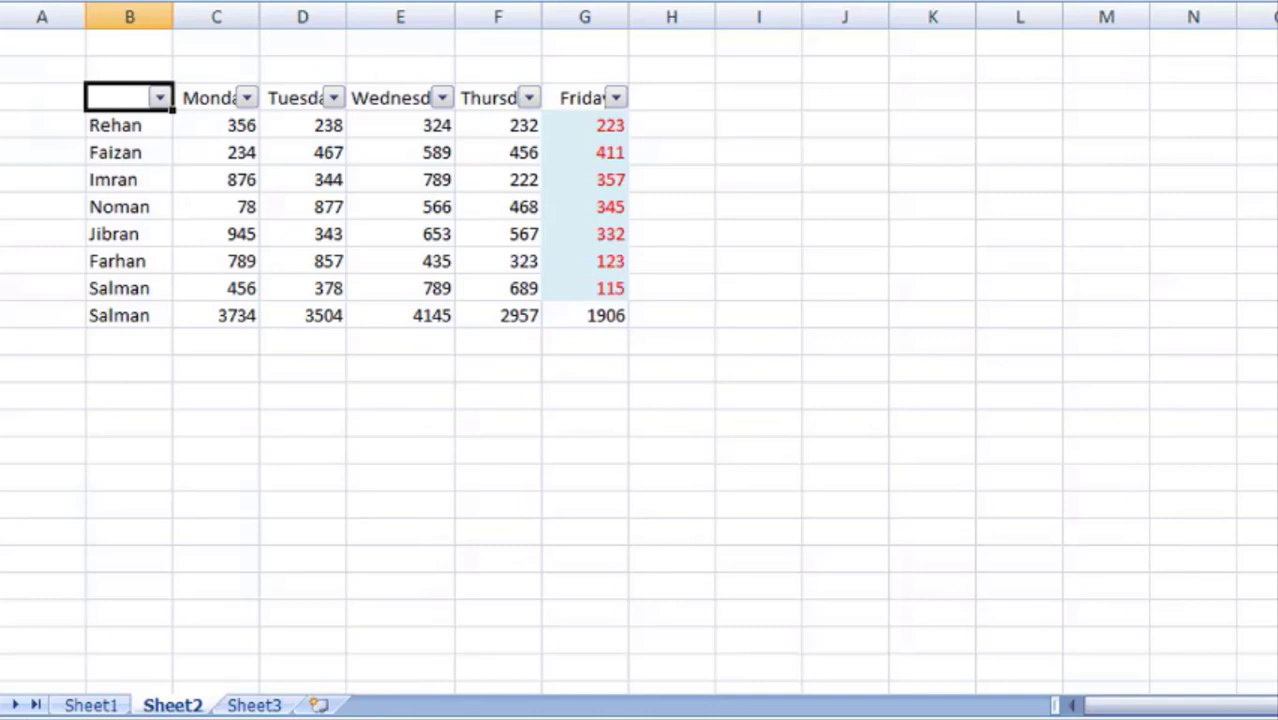
pyautogui.hotkey('ctrl', 'shift', 'l')
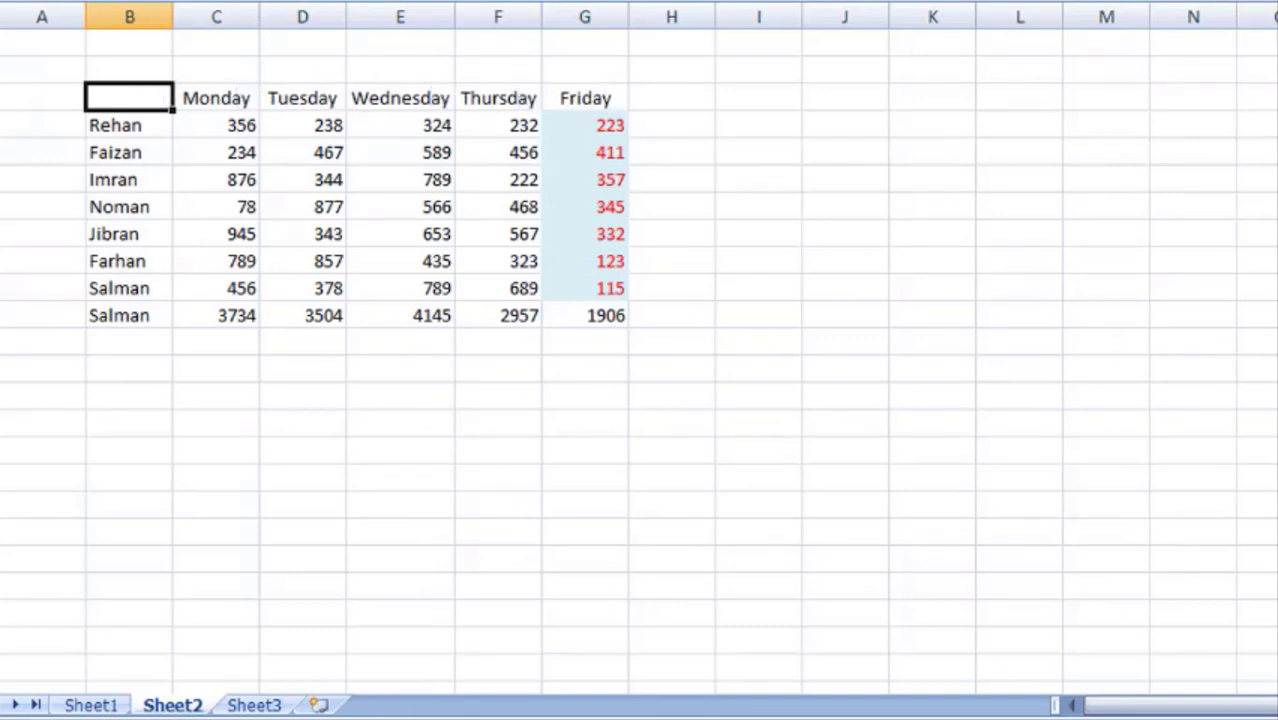
# Select B3:G3 again and turn filtering back on for the header row
pyautogui.hotkey('shift', 'Right')
pyautogui.hotkey('shift', 'Right')
pyautogui.hotkey('shift', 'Right')
pyautogui.hotkey('shift', 'Right')
pyautogui.hotkey('shift', 'Right')
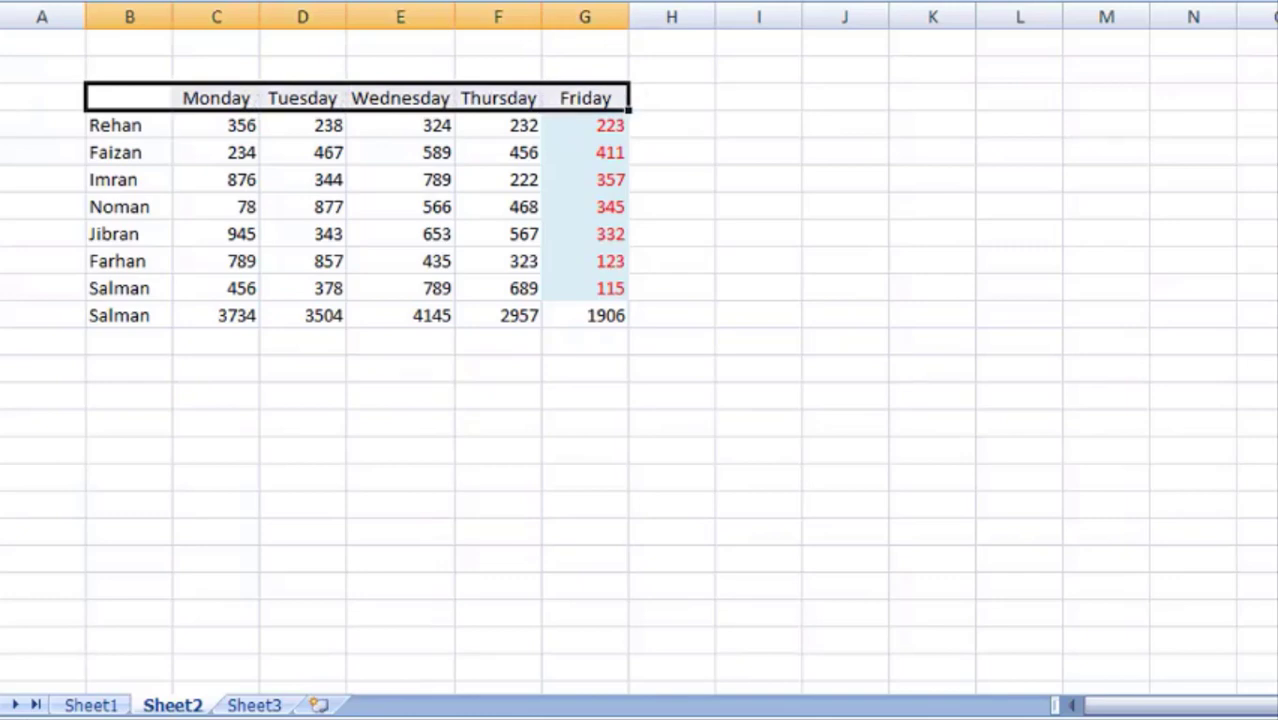
pyautogui.hotkey('ctrl', 'shift', 'l')
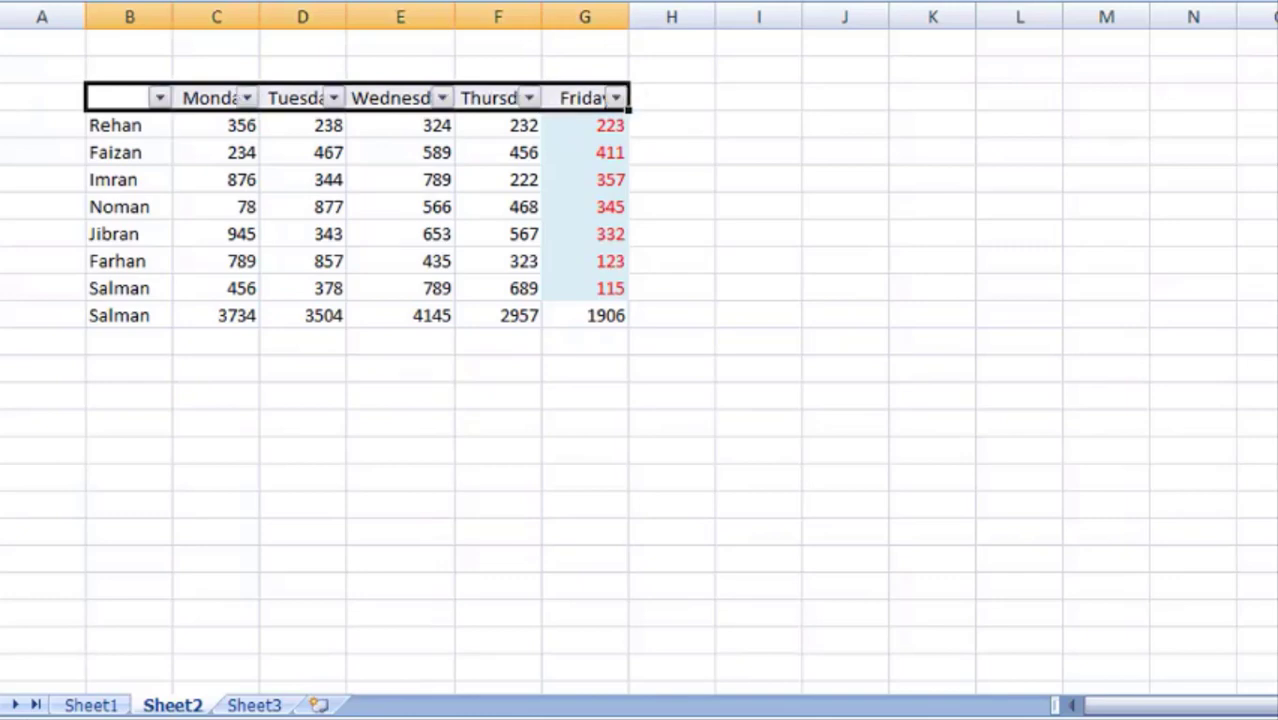
# Sort the data by the Monday column from largest to smallest using its header filter in C3
pyautogui.press('Down')
pyautogui.press('Right')
pyautogui.press('Up')
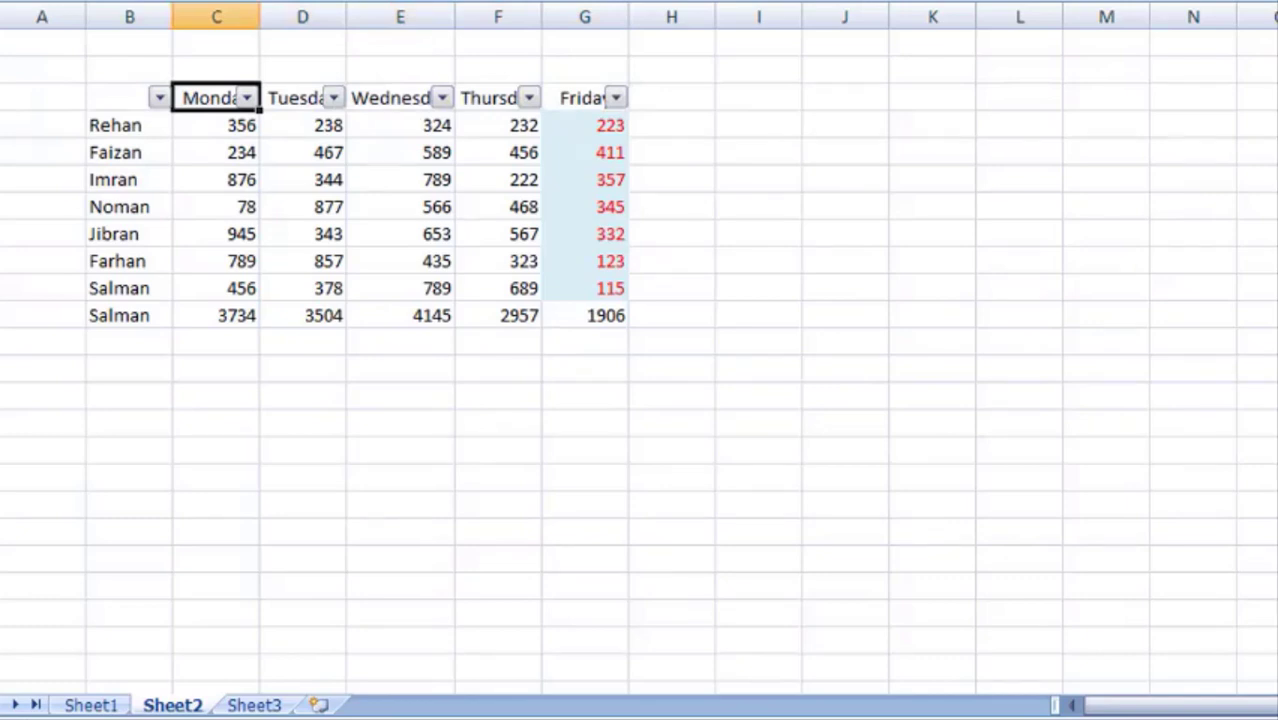
pyautogui.hotkey('alt', 'Down')
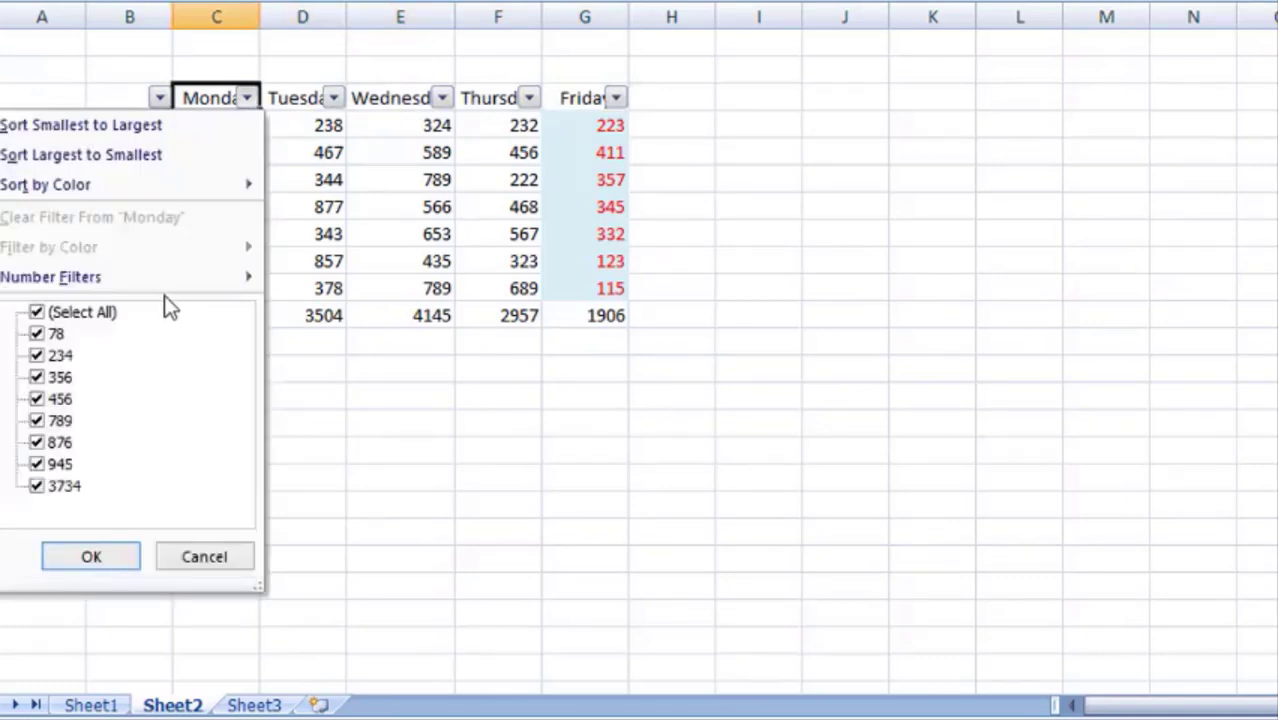
pyautogui.moveTo(205, 191)
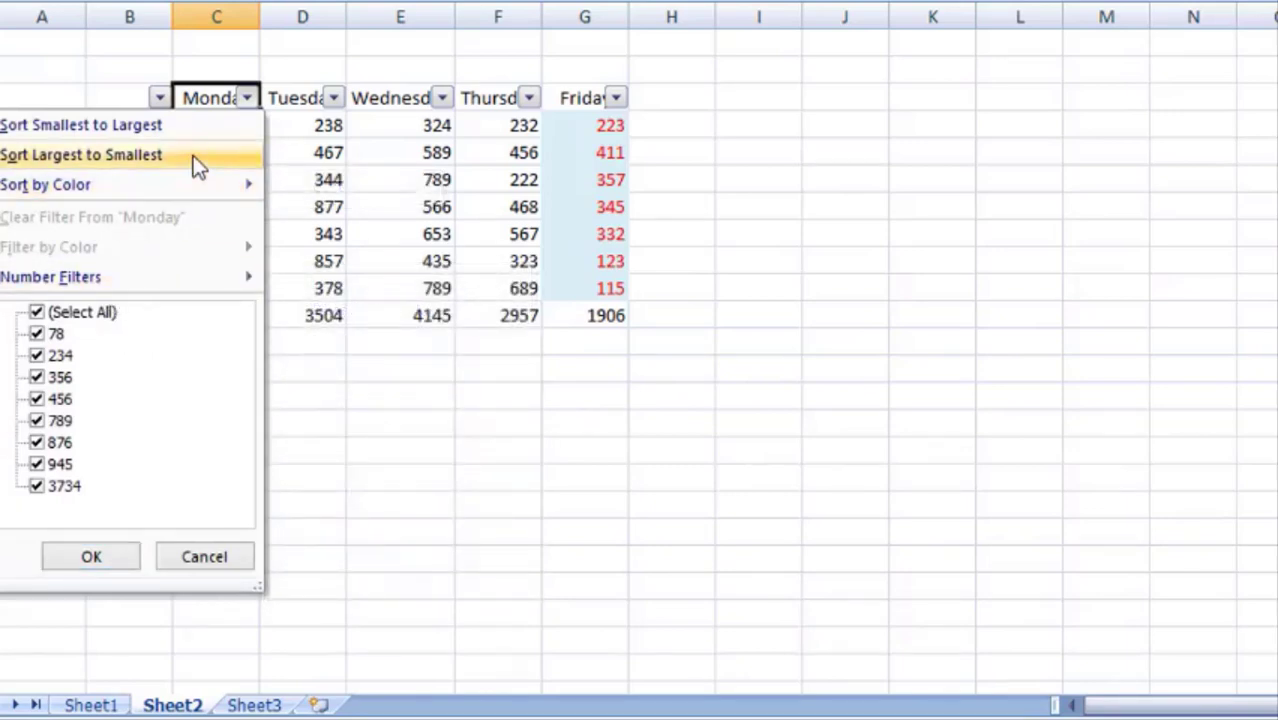
pyautogui.click(197, 160)
# Examine the order of the sorted Monday values, and return to the Monday header in C3
pyautogui.press('Down')
pyautogui.press('Down')
pyautogui.press('Down')
pyautogui.press('Down')
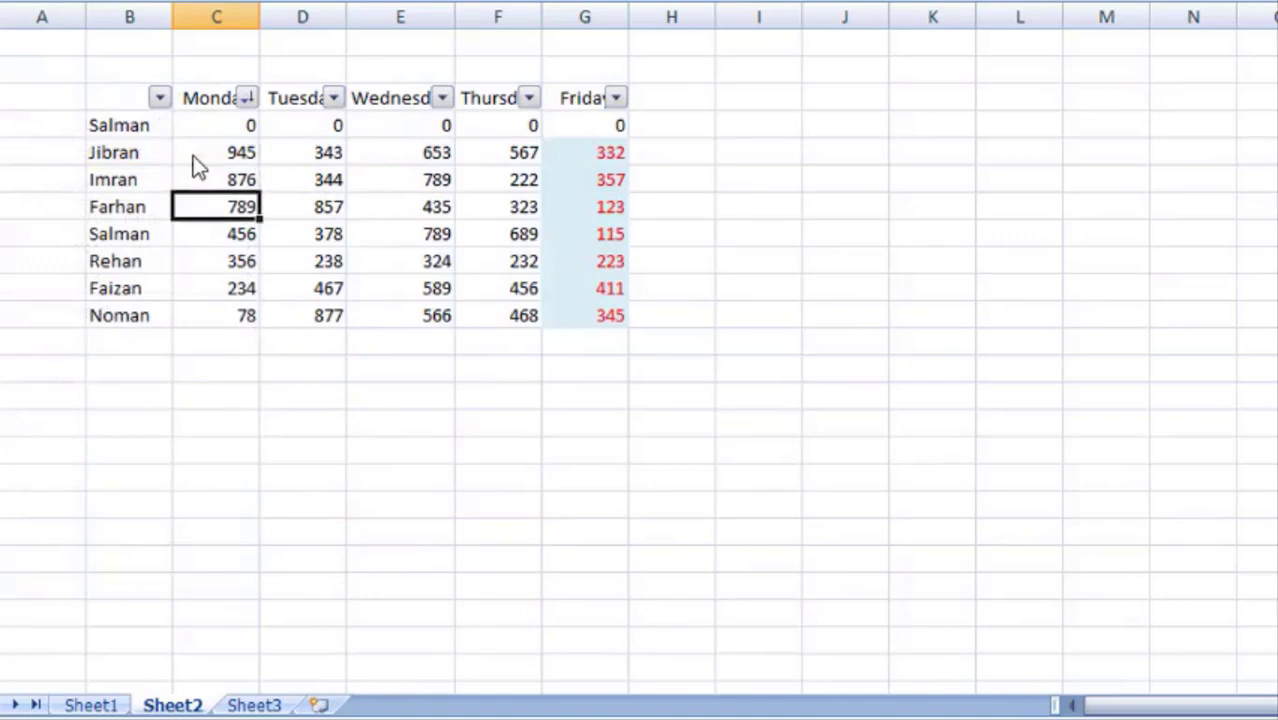
pyautogui.press('Up')
pyautogui.press('Up')
pyautogui.press('Up')
pyautogui.press('Up')
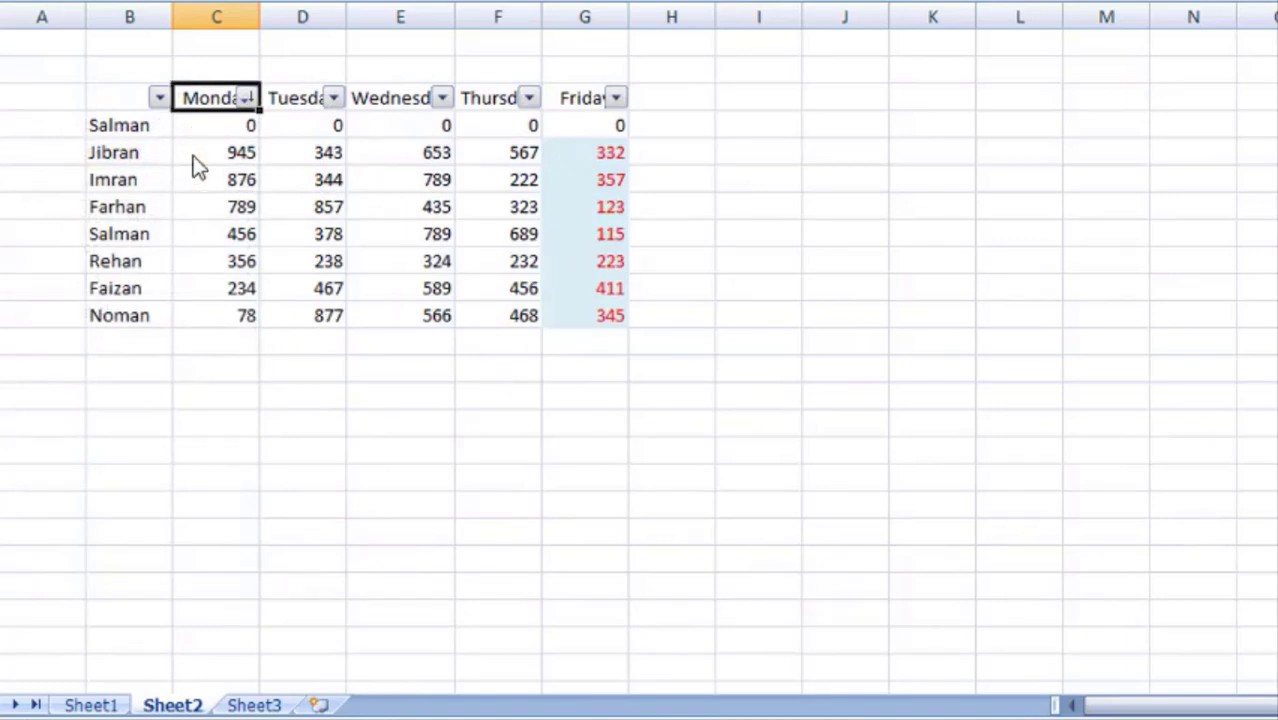
# Look through the sort and filter options offered for the Monday column in C3, including Sort by Color
pyautogui.hotkey('alt', 'Down')
pyautogui.press('Down')
pyautogui.press('Down')
pyautogui.press('Down')
pyautogui.press('Down')
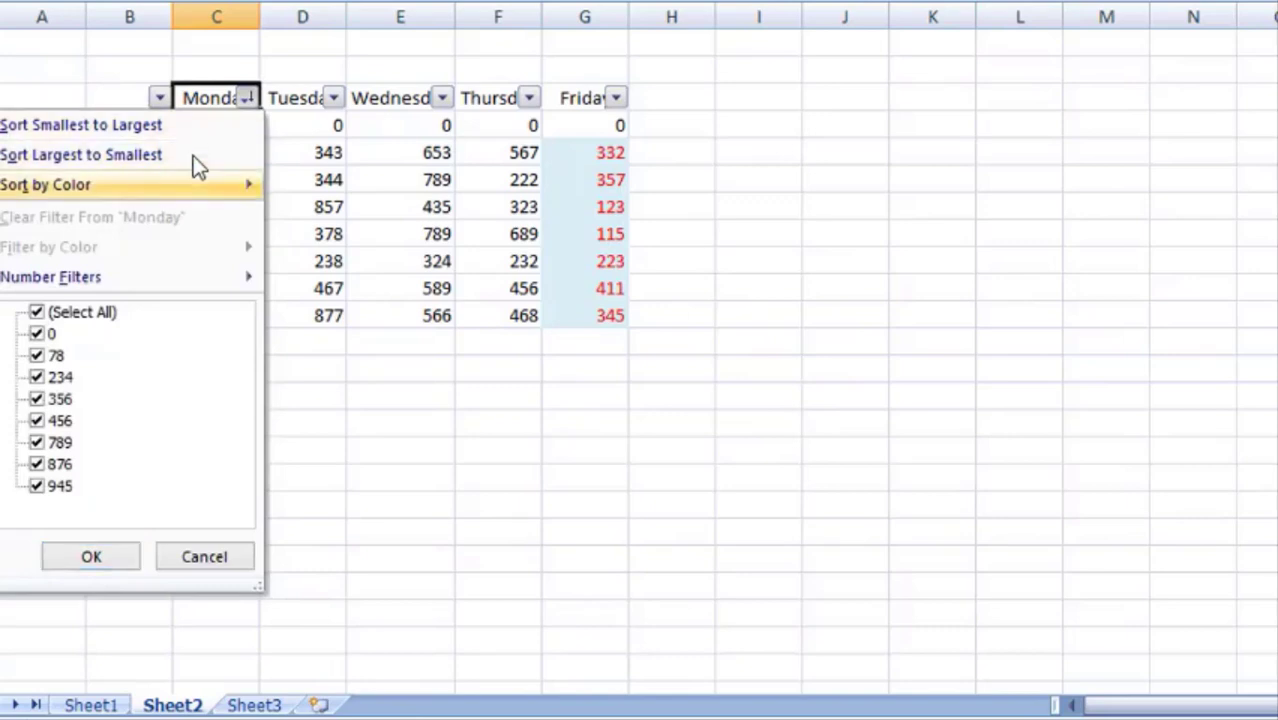
pyautogui.press('Up')
pyautogui.press('Right')
pyautogui.press('Left')
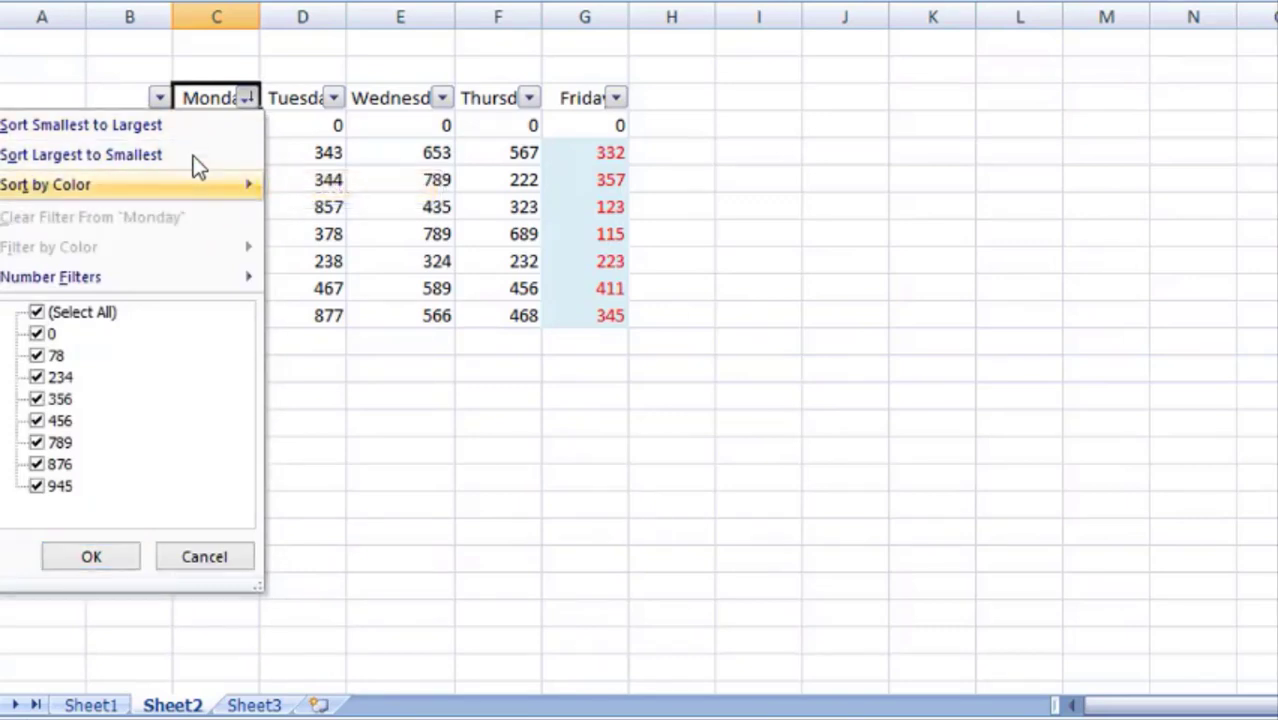
pyautogui.press('o')
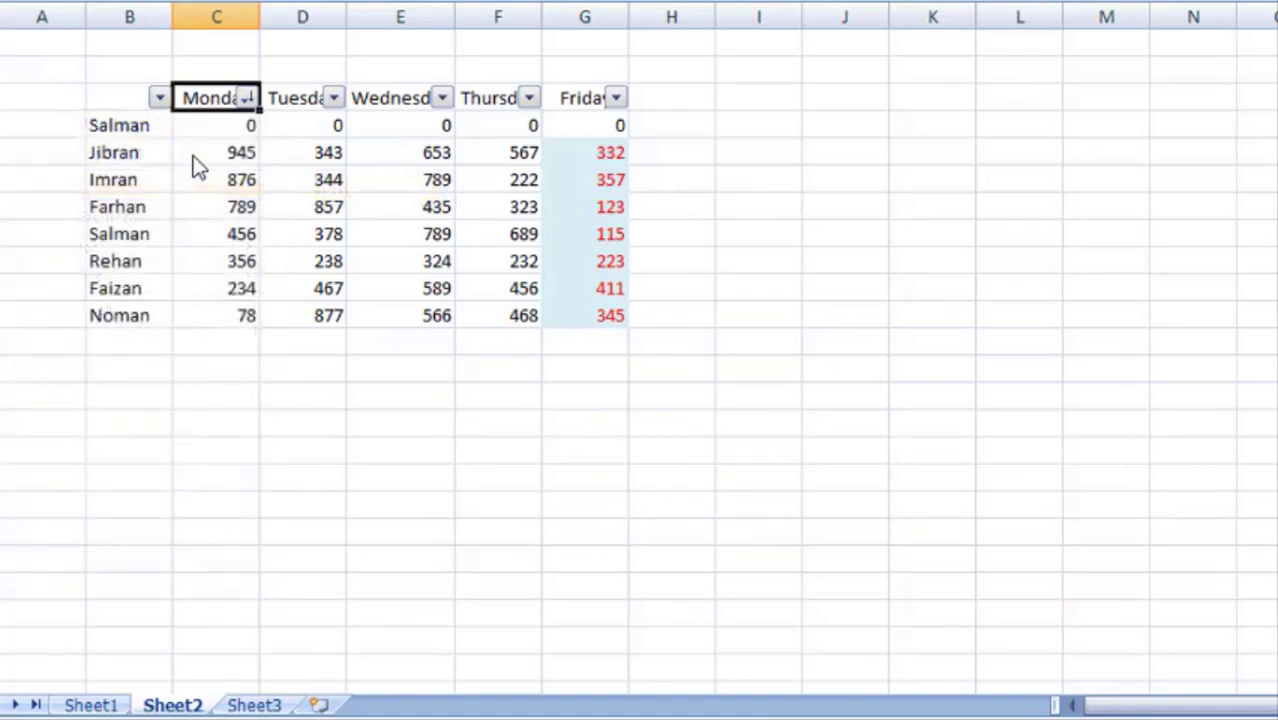
# Undo the Monday sort and move to the first Monday value in C4
pyautogui.hotkey('ctrl', 'z')
pyautogui.press('Left')
pyautogui.press('Left')
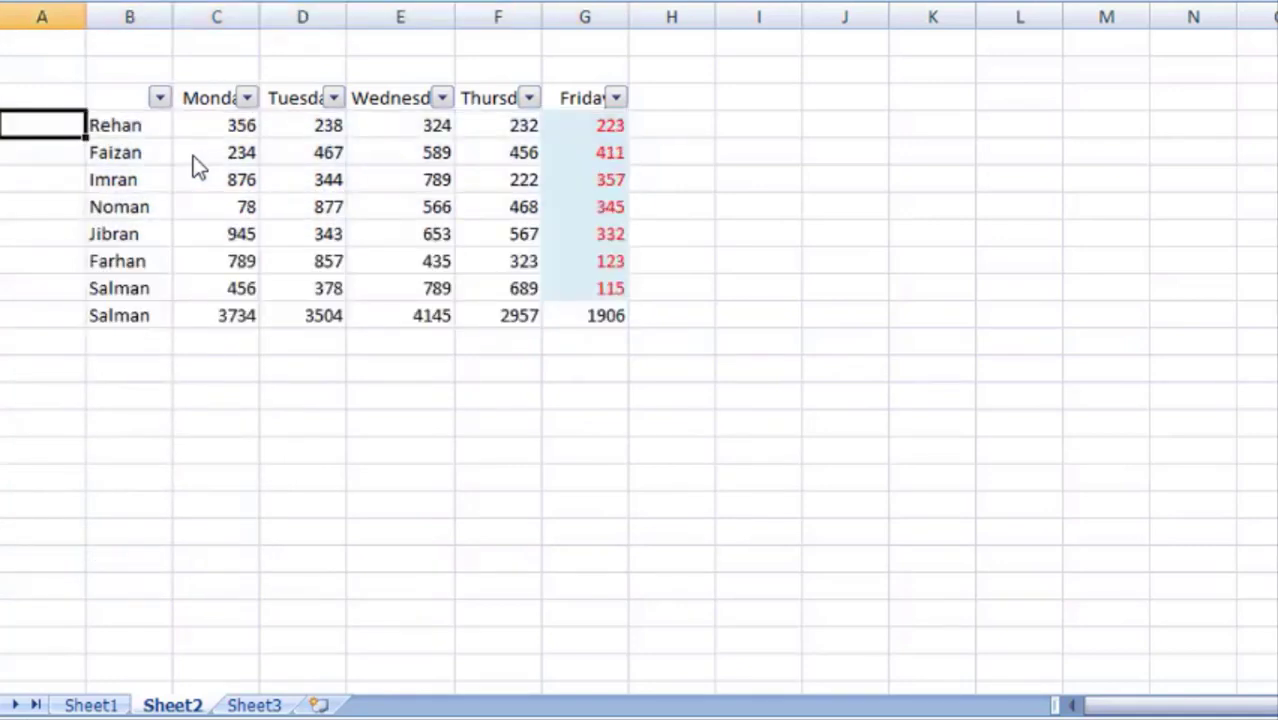
pyautogui.press('Right')
pyautogui.press('Right')
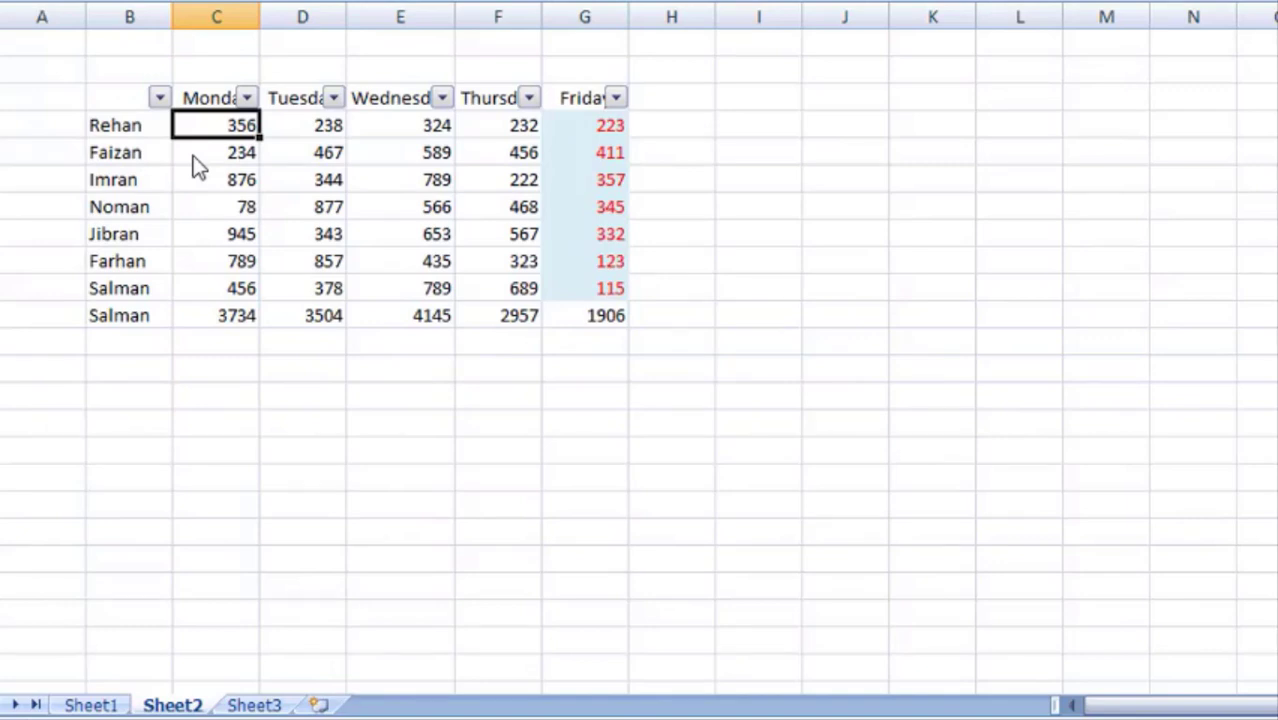
# Go back to Sheet1 and move to the shortcut of the Formatting entry, number 20 in the list
pyautogui.hotkey('ctrl', 'pageup')
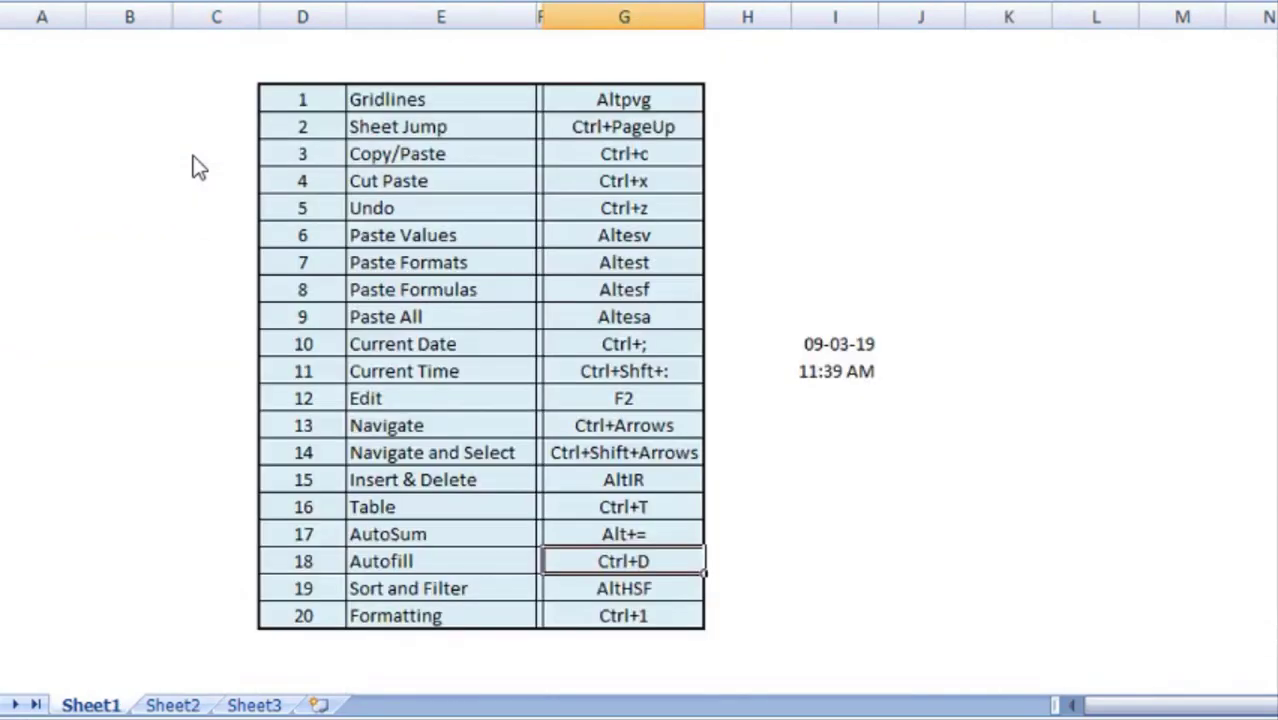
pyautogui.press('Down')
pyautogui.press('Down')
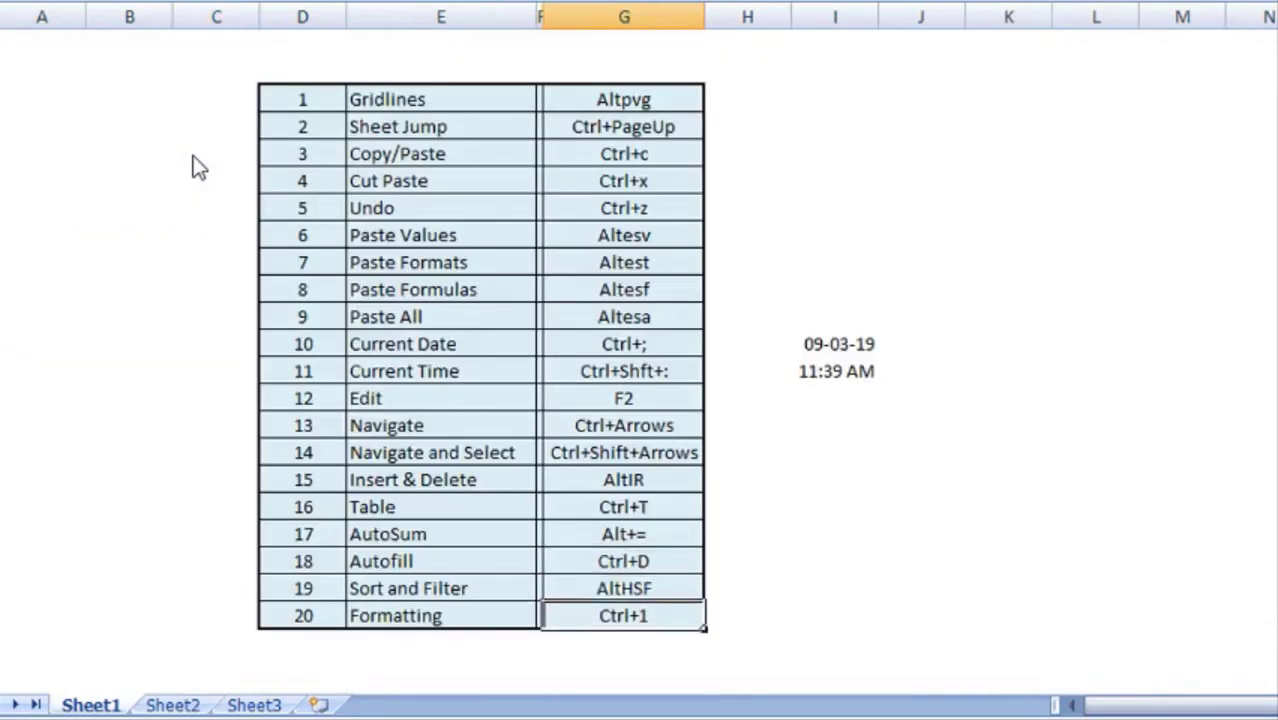
# On Sheet2, select the data range B4:G11 below the weekday header row
pyautogui.hotkey('ctrl', 'pagedown')
pyautogui.press('Up')
pyautogui.press('Left')
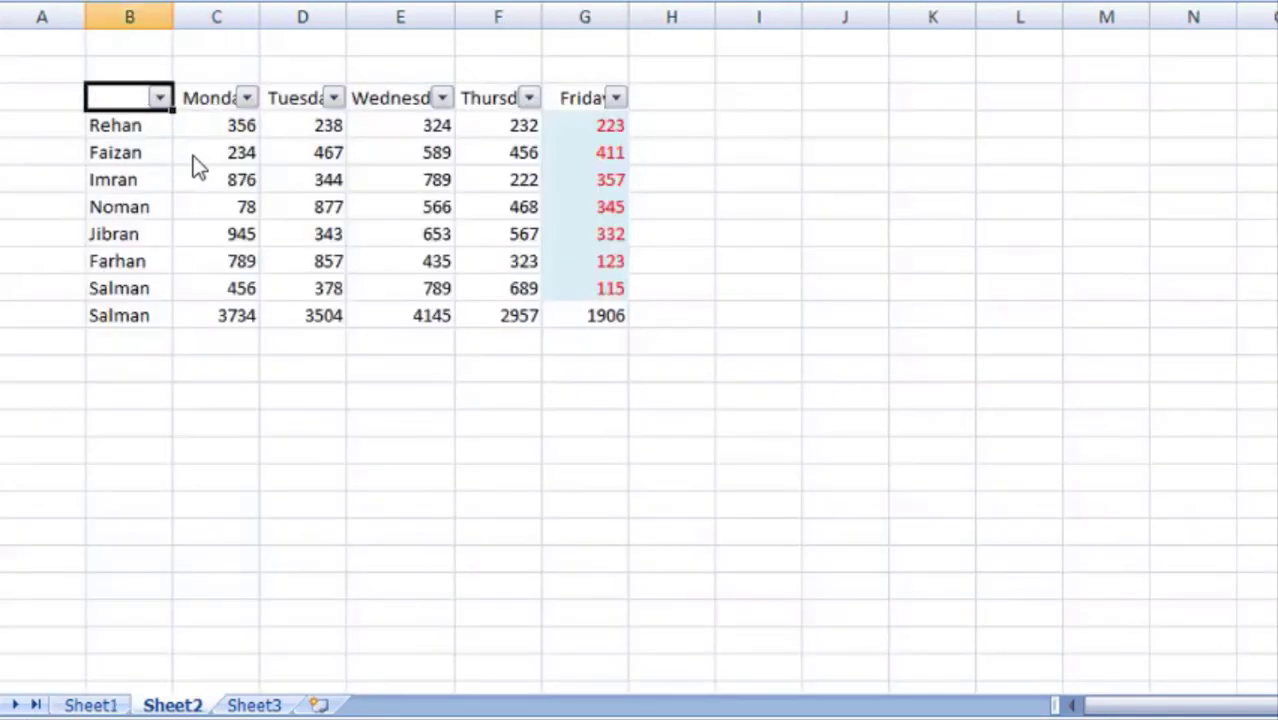
pyautogui.press('Tab')
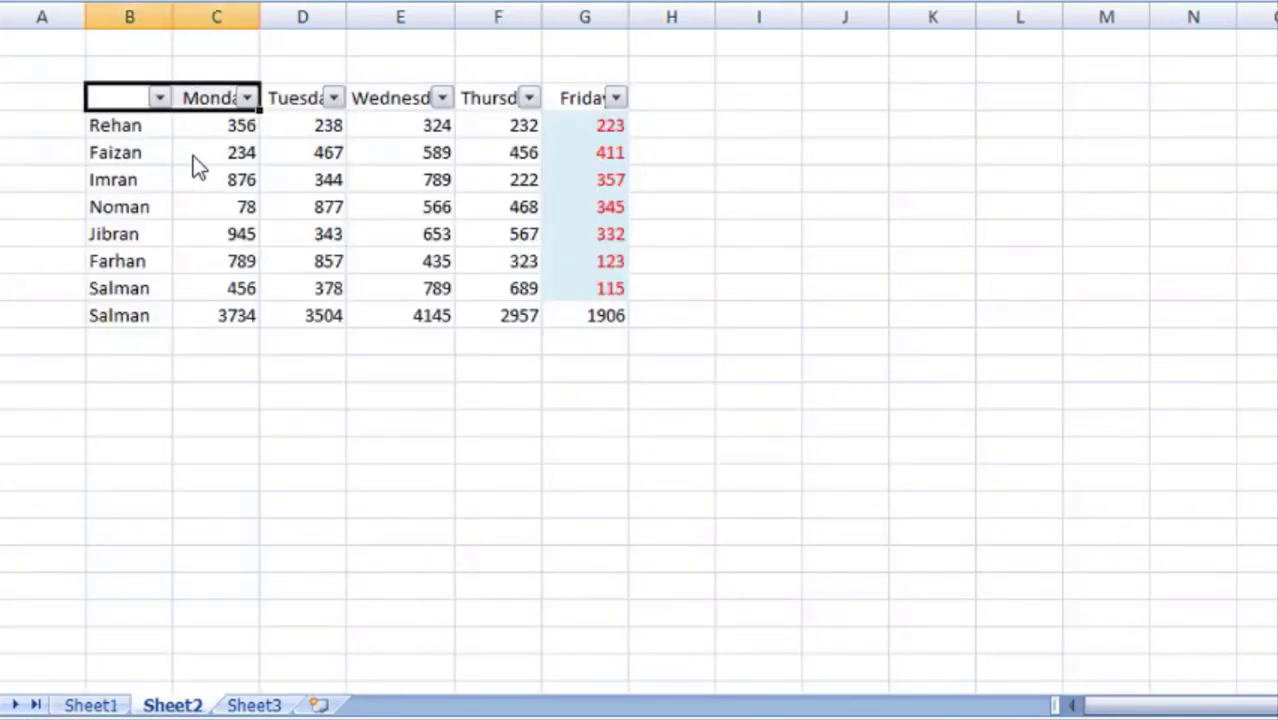
pyautogui.press('Return')
pyautogui.hotkey('shift', 'Right')
pyautogui.hotkey('shift', 'Right')
pyautogui.hotkey('shift', 'Right')
pyautogui.hotkey('shift', 'Right')
pyautogui.hotkey('shift', 'Right')
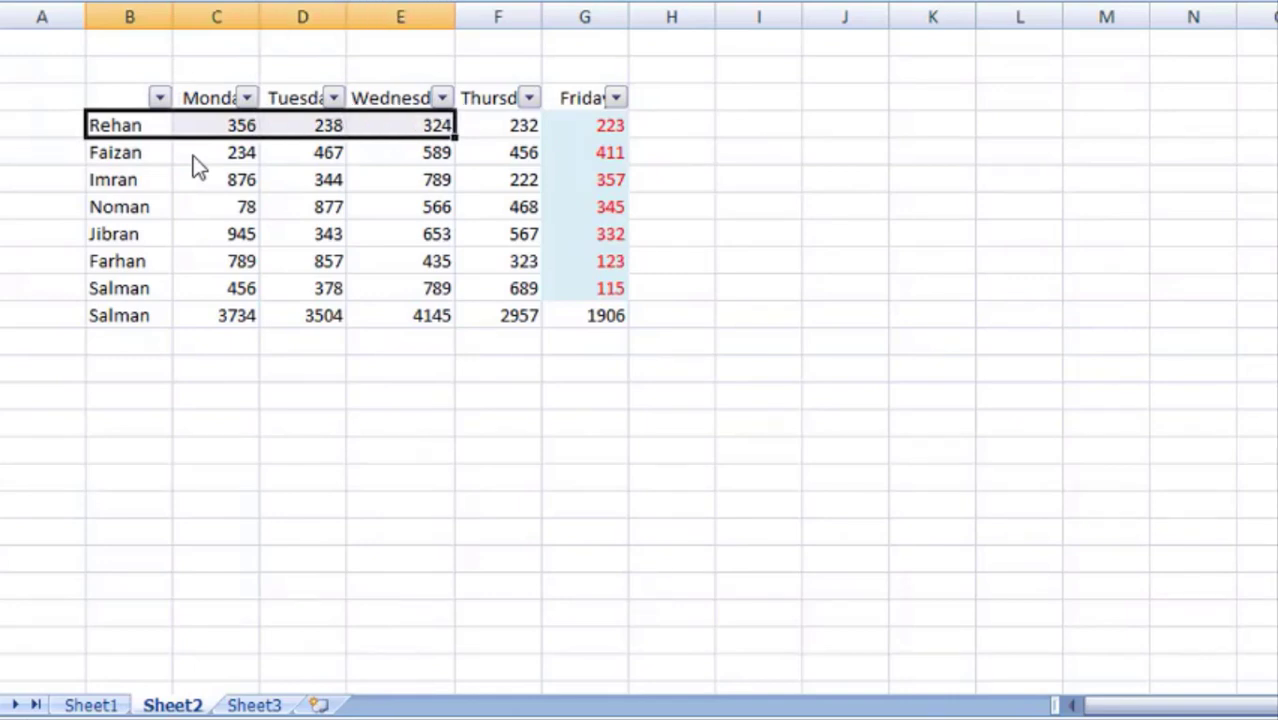
pyautogui.hotkey('shift', 'Down')
pyautogui.hotkey('shift', 'Down')
pyautogui.hotkey('shift', 'Down')
pyautogui.hotkey('shift', 'Down')
pyautogui.hotkey('shift', 'Down')
pyautogui.hotkey('shift', 'Down')
pyautogui.hotkey('shift', 'Down')
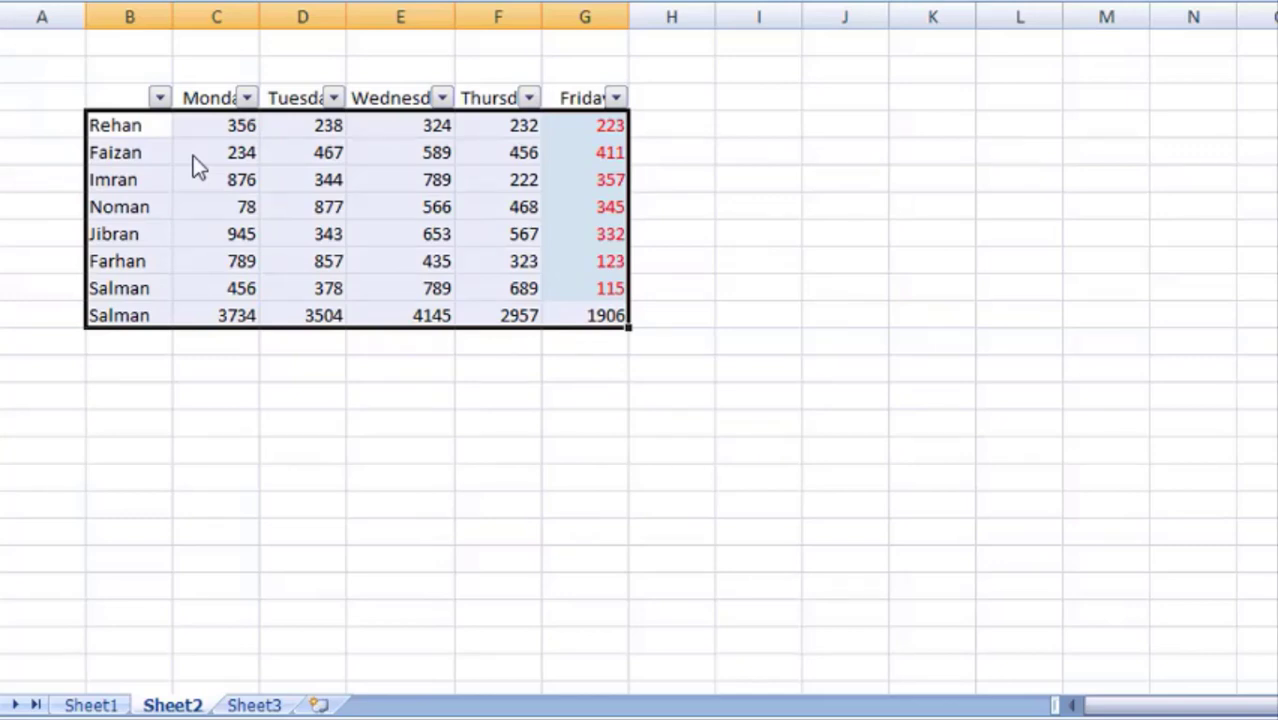
# Open the Format Cells settings for the selected range, check the alignment options and set the font to Agency FB
pyautogui.hotkey('ctrl', '1')
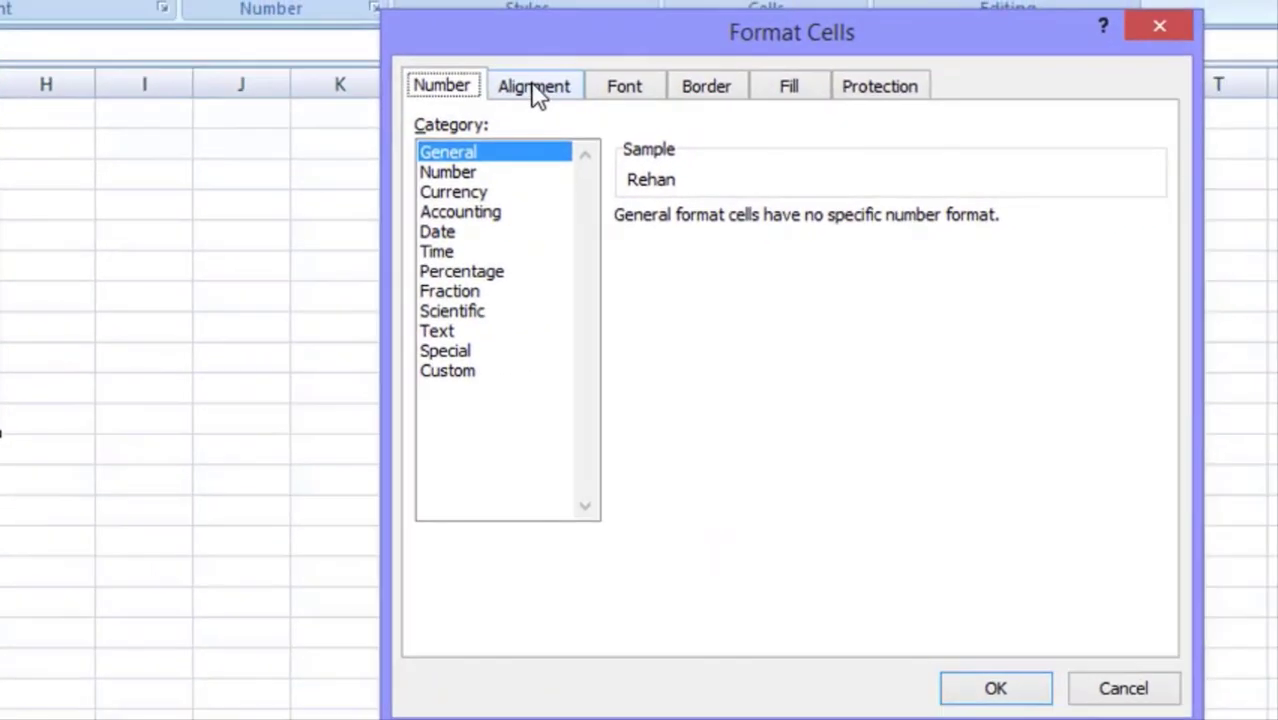
pyautogui.click(658, 73)
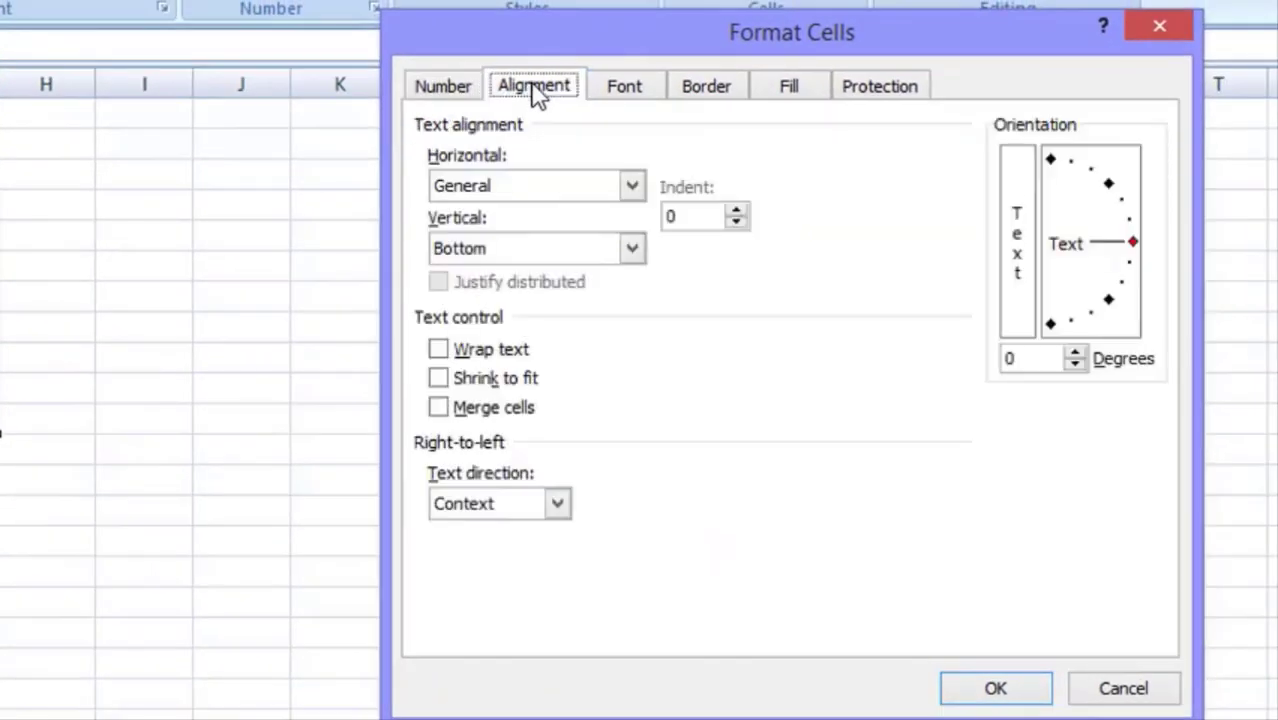
pyautogui.click(641, 86)
pyautogui.click(524, 280)
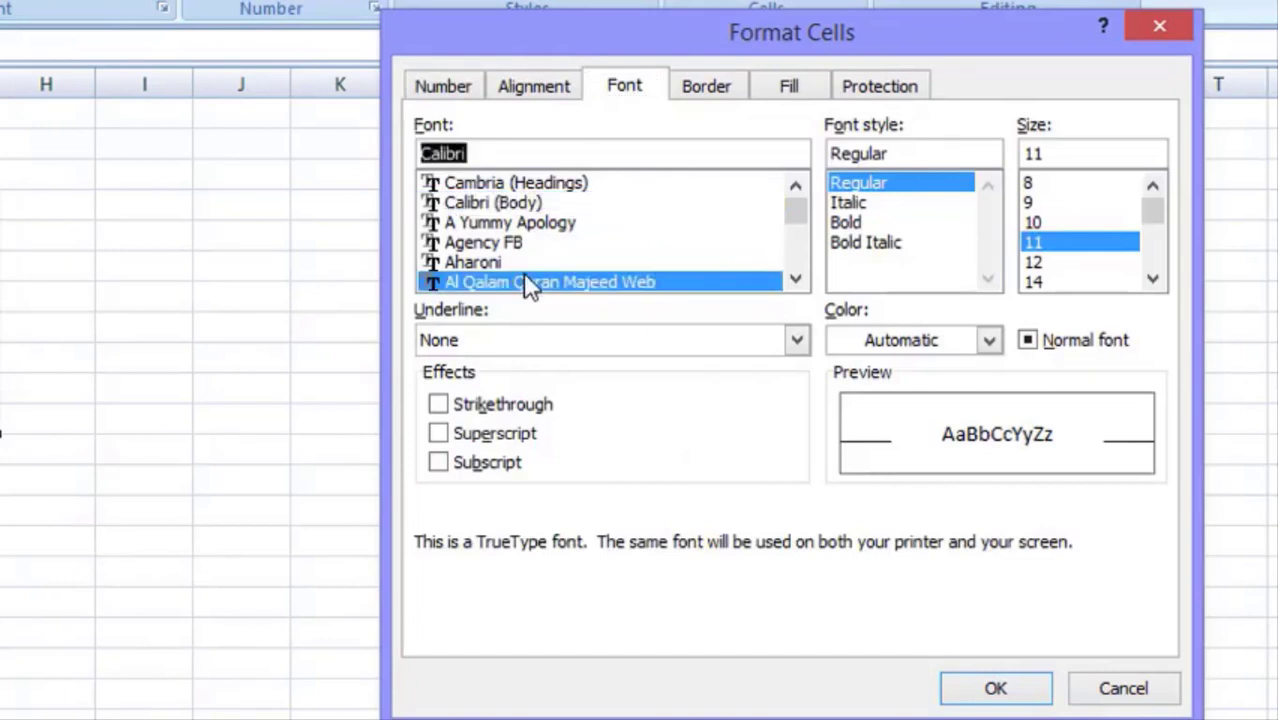
pyautogui.click(503, 246)
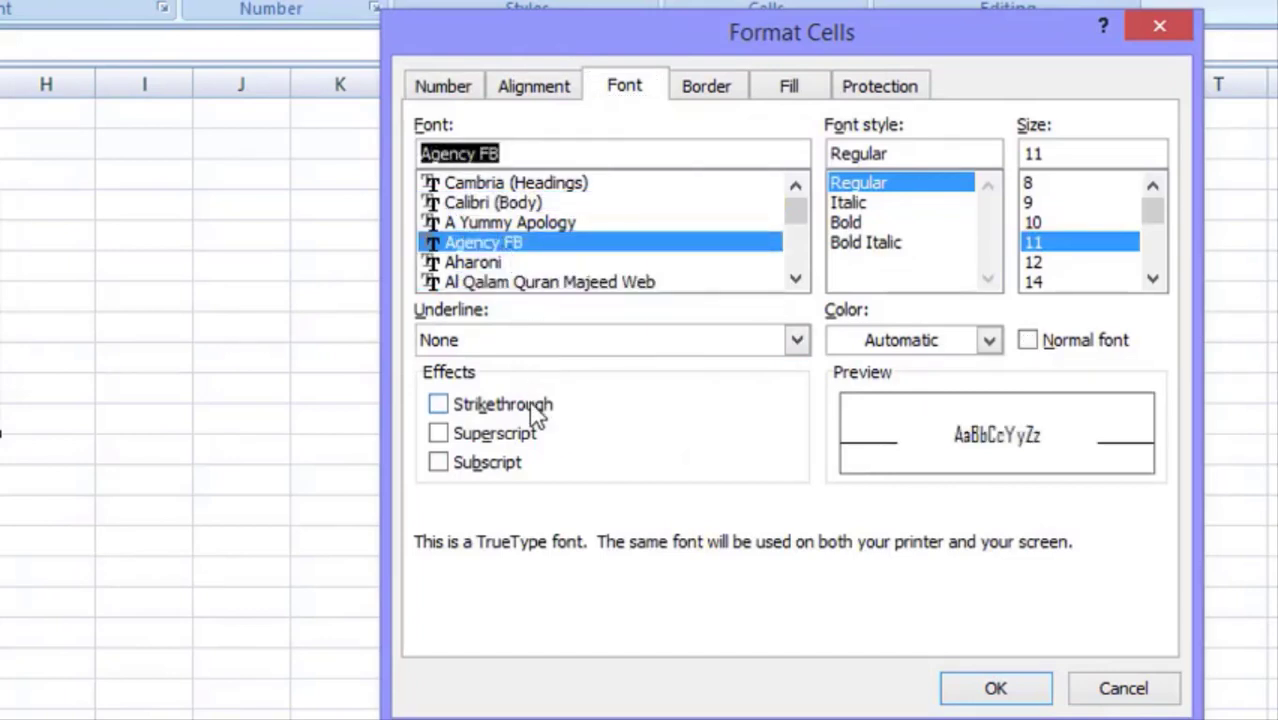
# Choose the thick solid line style and set it as the outline border of the selected range
pyautogui.click(697, 92)
pyautogui.click(597, 316)
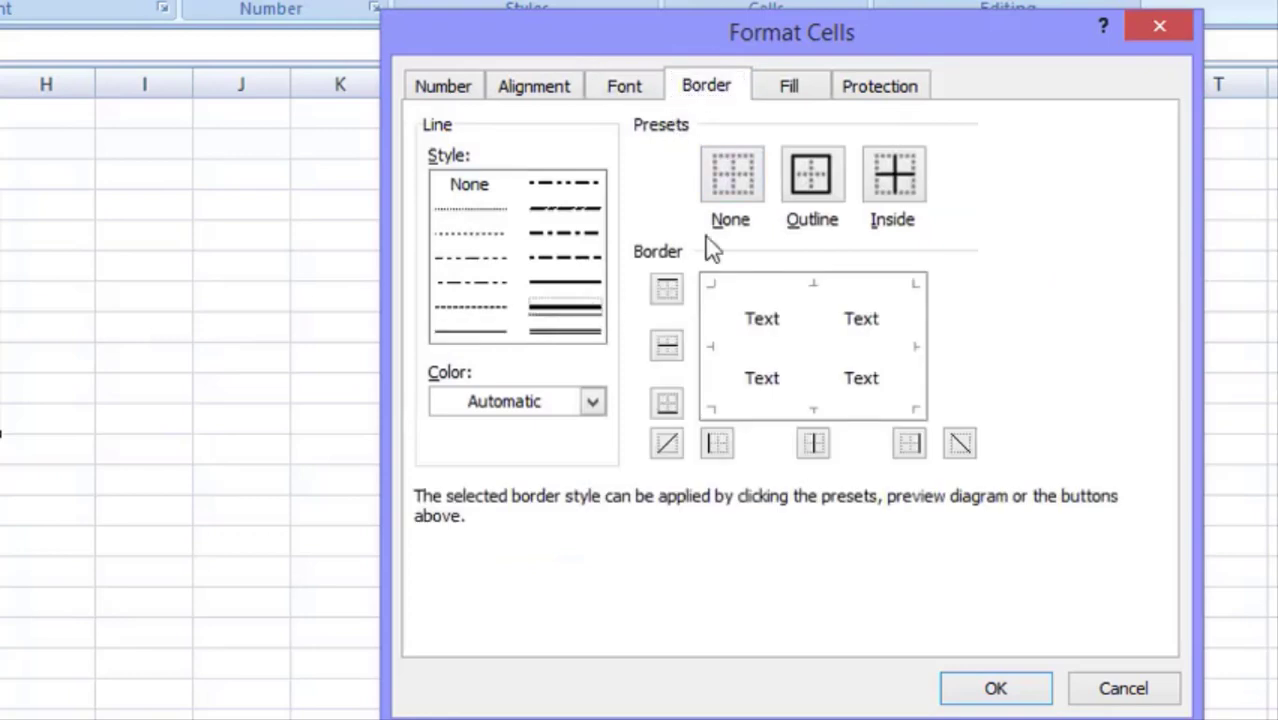
pyautogui.click(808, 184)
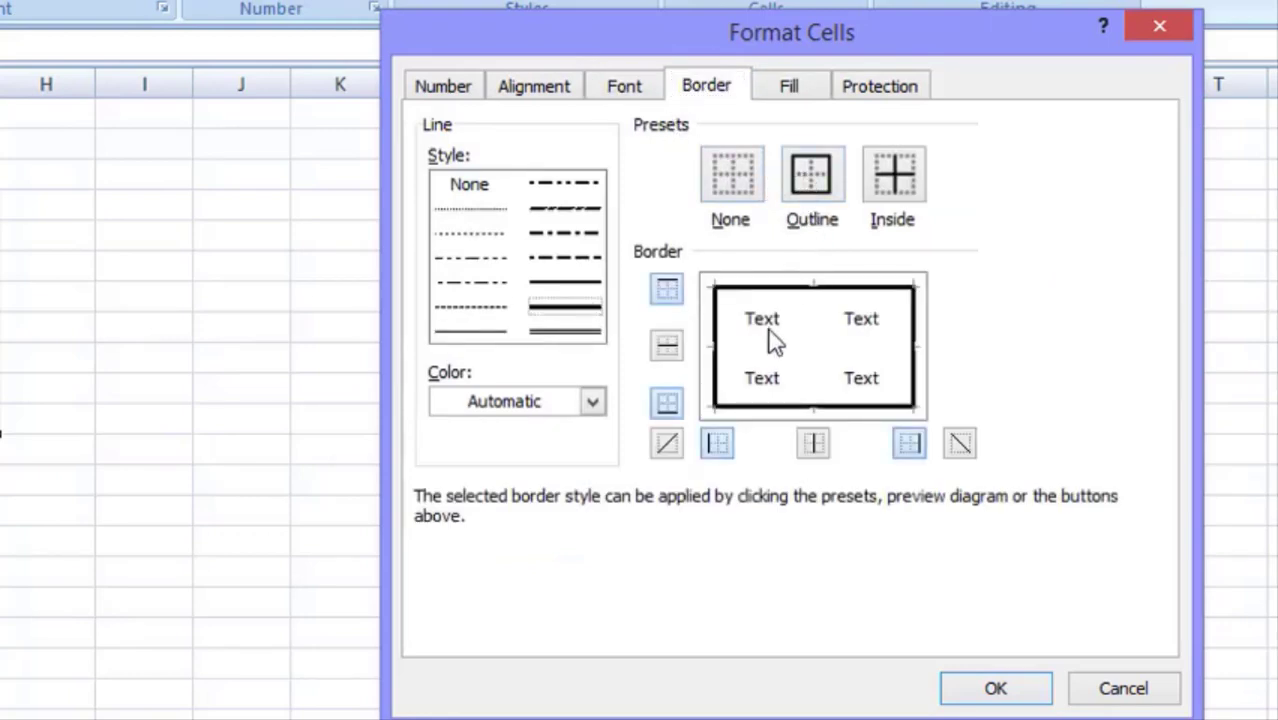
# Set a light red background fill, view the protection settings, and apply the formatting to B4:G11
pyautogui.click(798, 88)
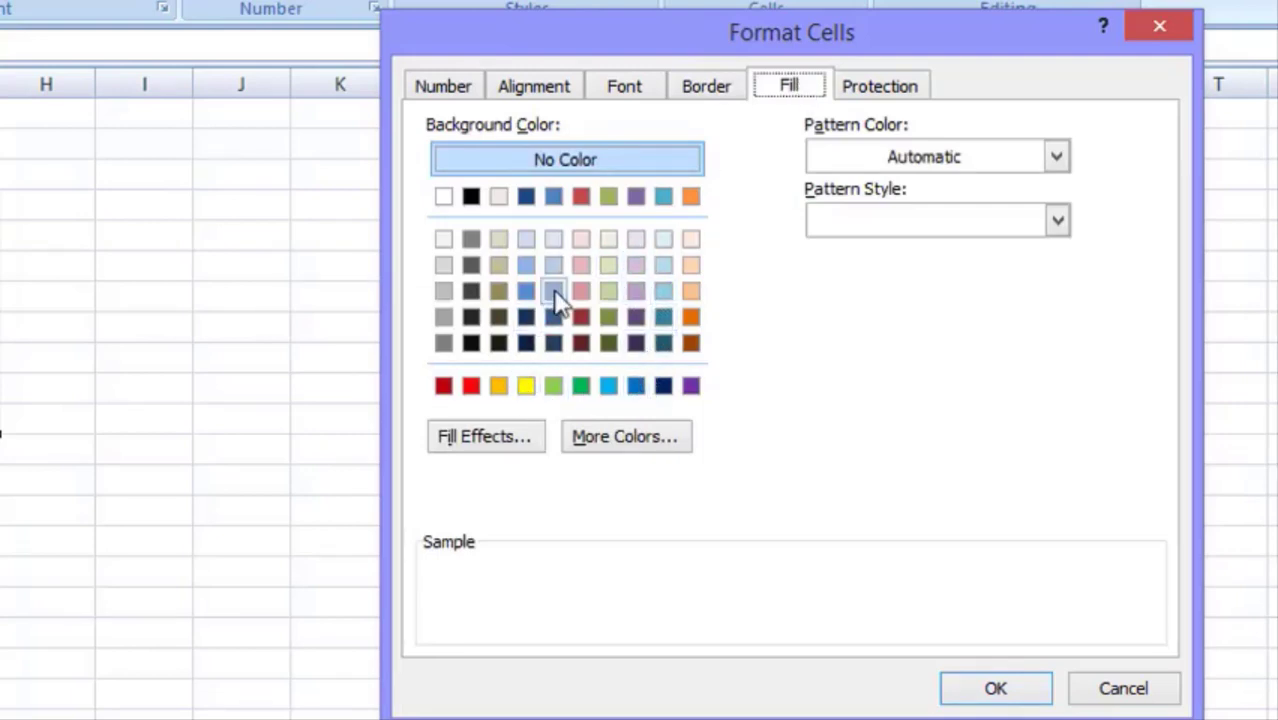
pyautogui.click(575, 270)
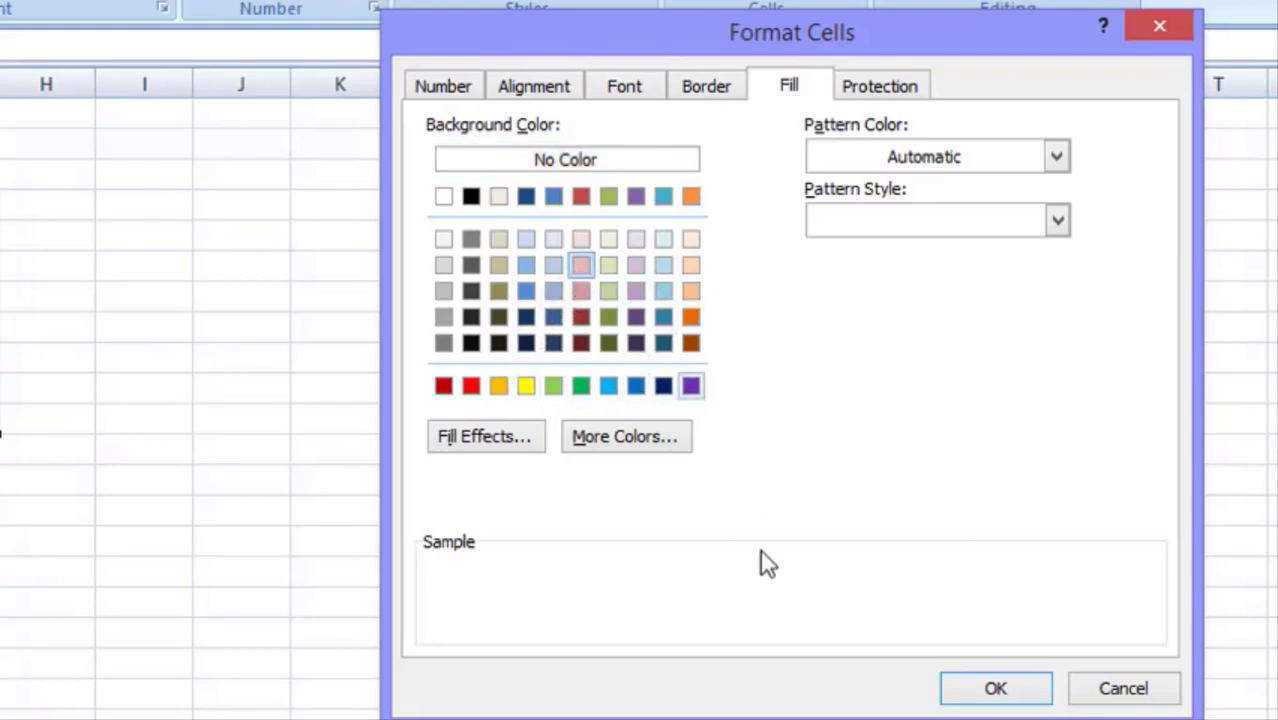
pyautogui.click(903, 92)
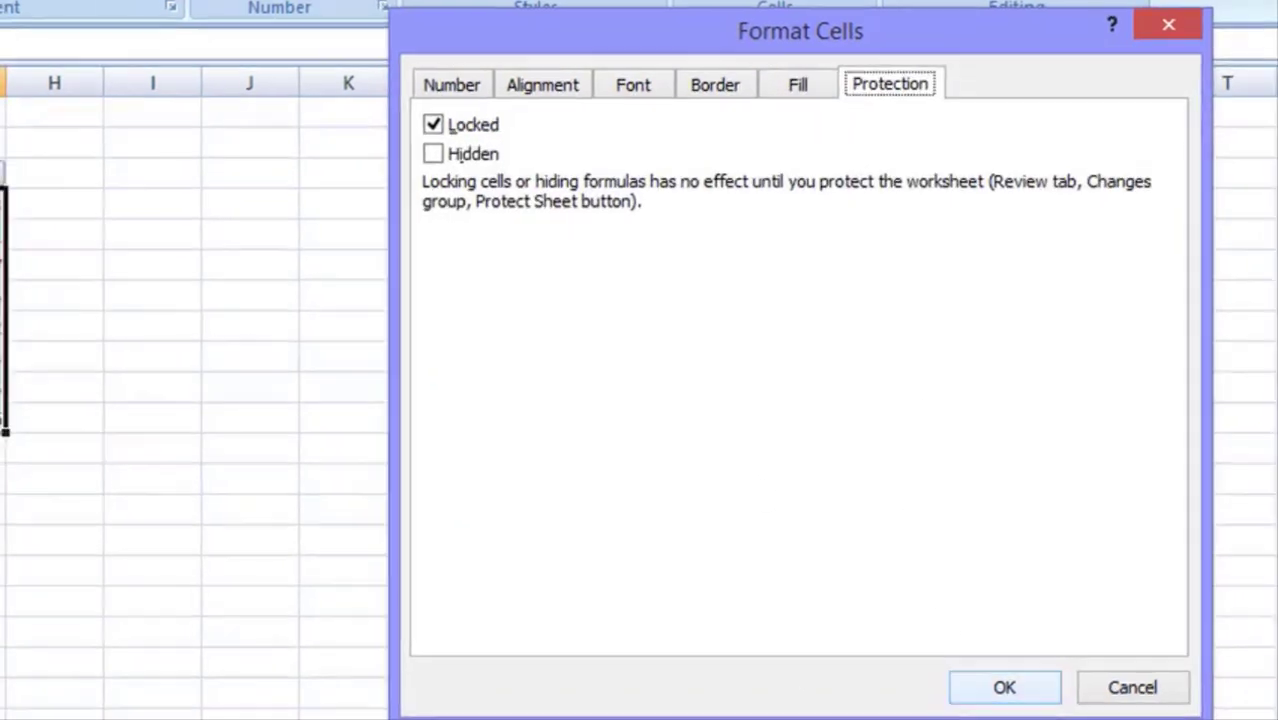
pyautogui.click(1050, 683)
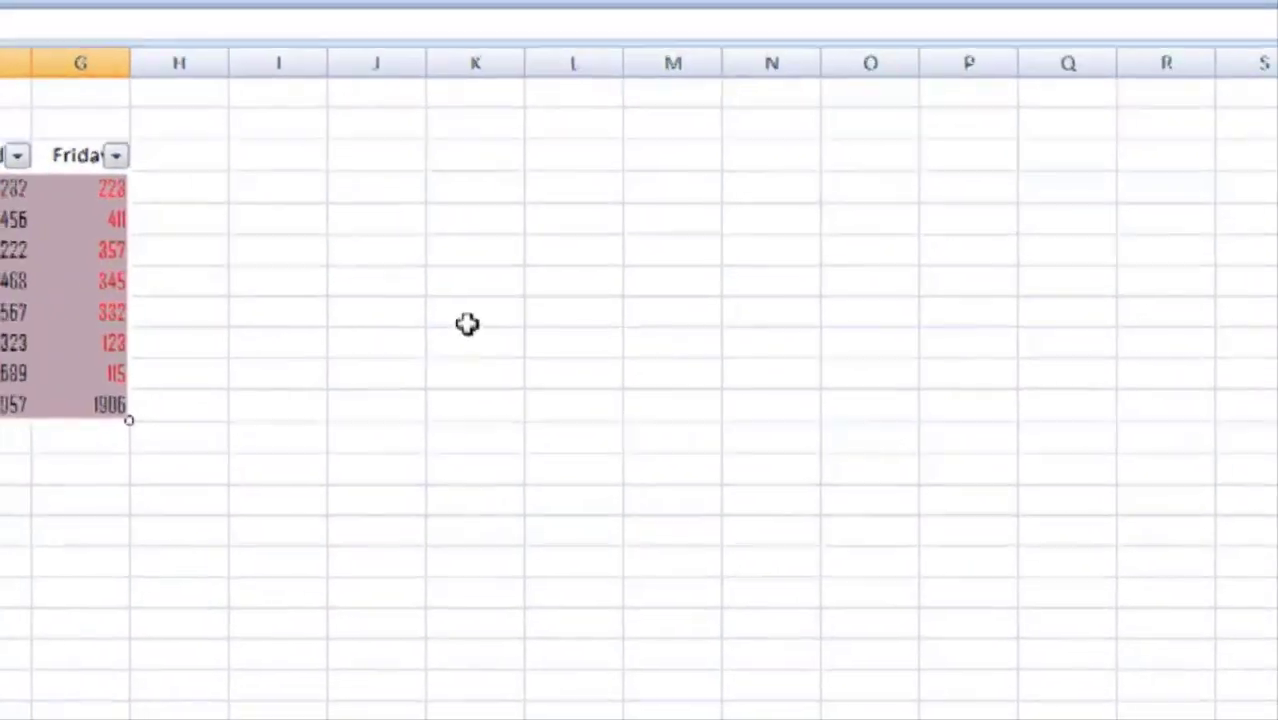
pyautogui.click(158, 377)
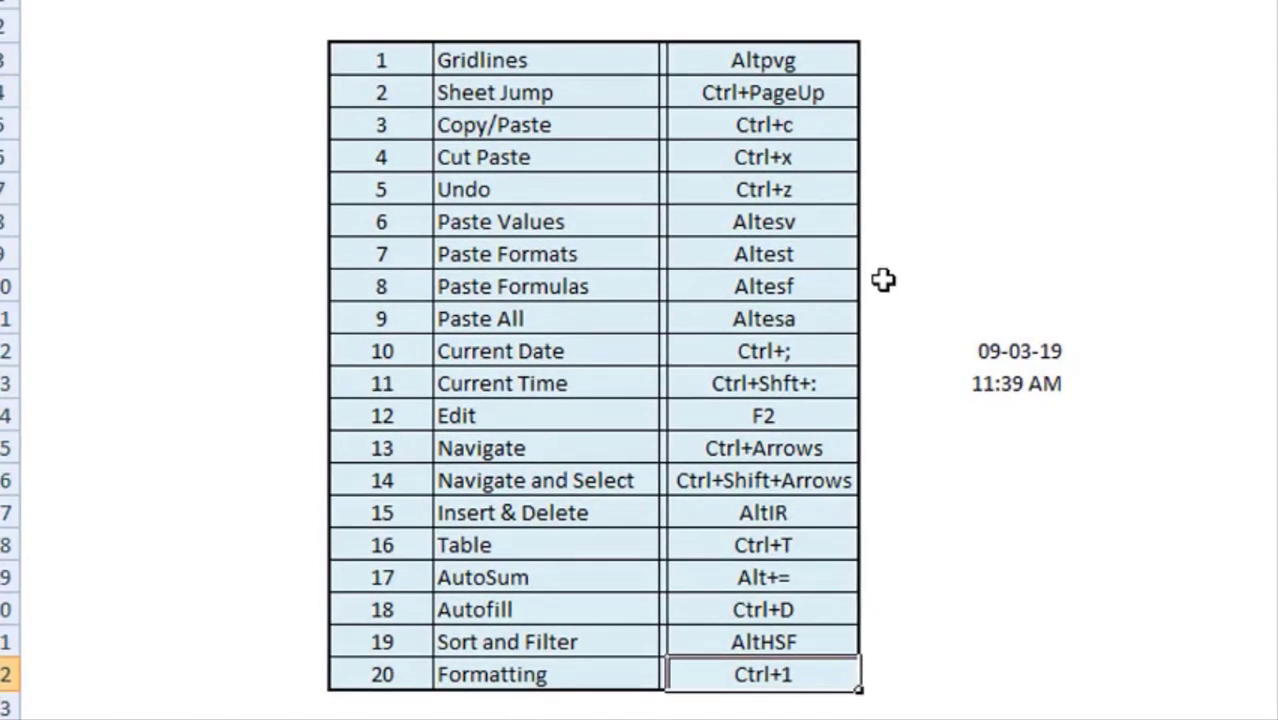
# On Sheet1, select the full-width rows of the shortcut list from entry 20, Formatting, up to entry 12, Edit
pyautogui.press('Left')
pyautogui.press('Left')
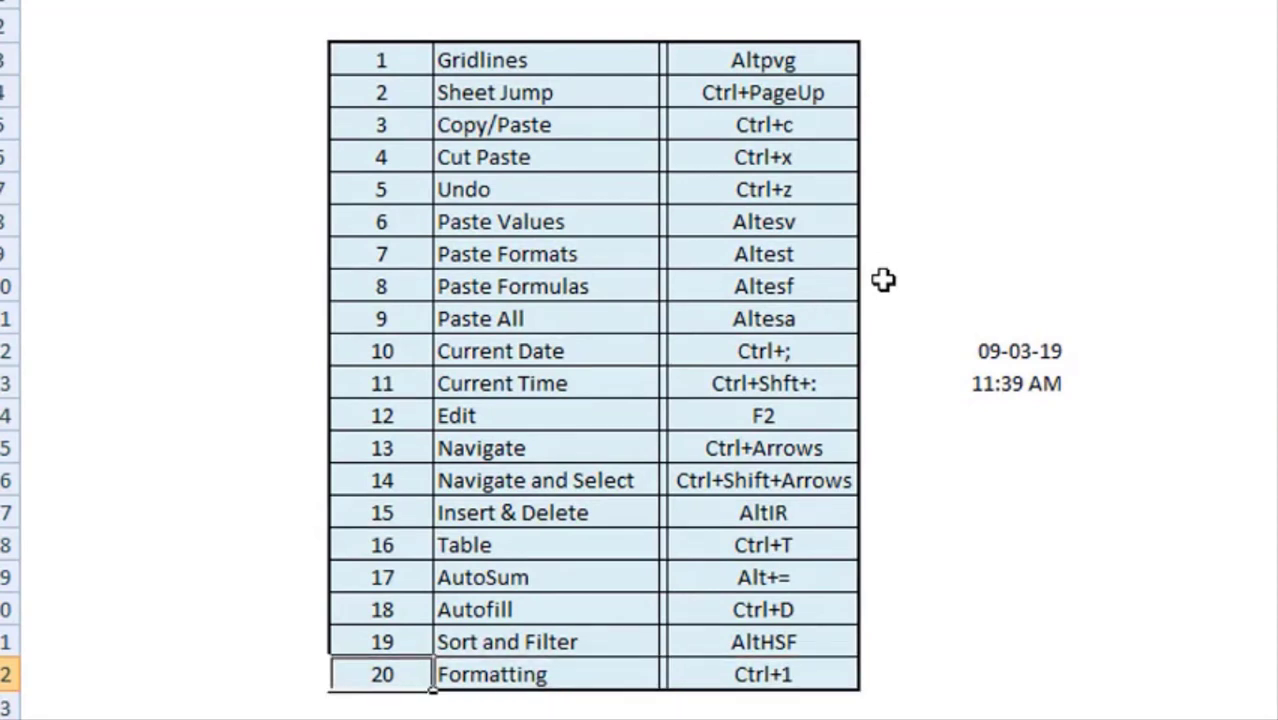
pyautogui.hotkey('shift', 'Right')
pyautogui.hotkey('shift', 'Right')
pyautogui.hotkey('shift', 'Right')
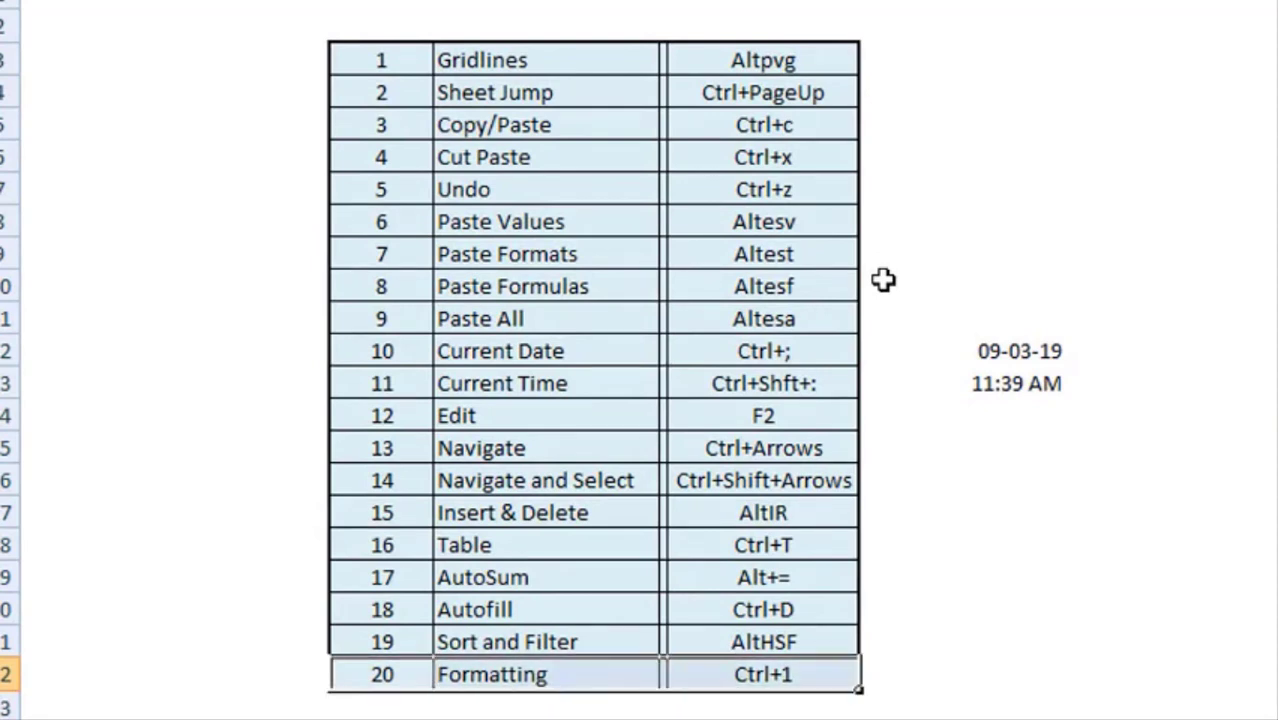
pyautogui.hotkey('shift', 'Up')
pyautogui.hotkey('shift', 'Up')
pyautogui.hotkey('shift', 'Up')
pyautogui.hotkey('shift', 'Up')
pyautogui.hotkey('shift', 'Up')
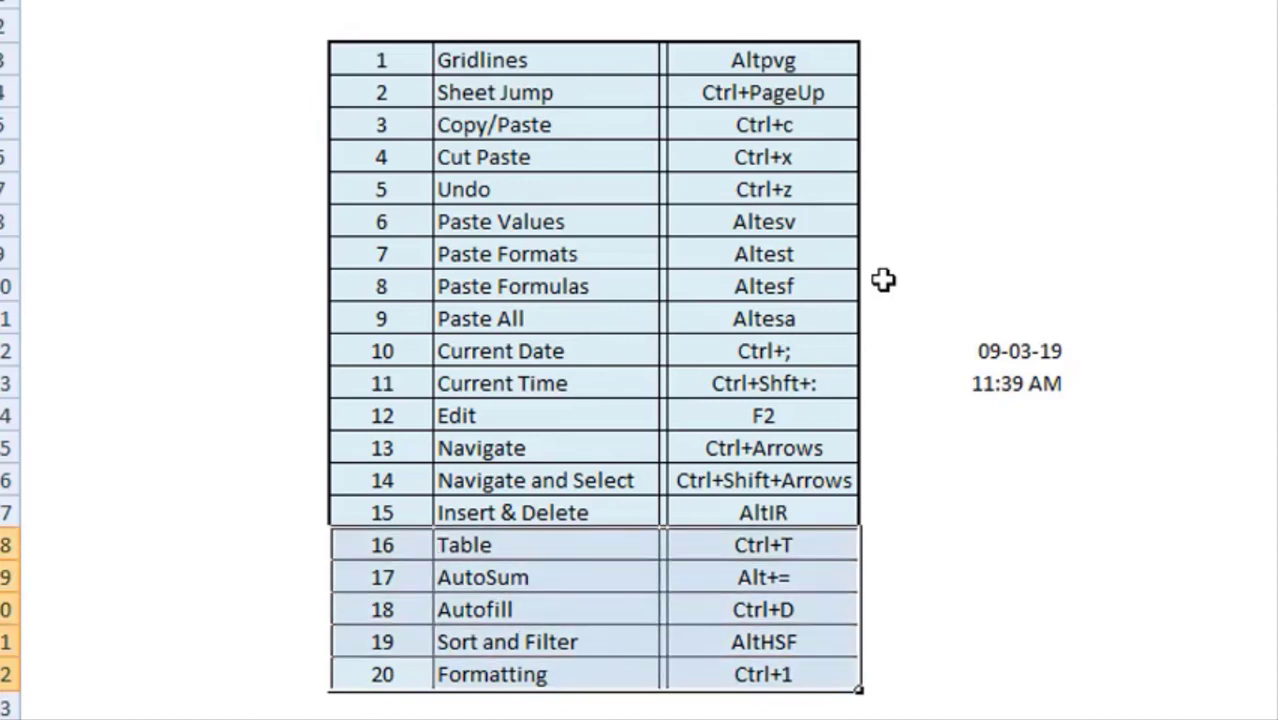
pyautogui.hotkey('shift', 'Up')
pyautogui.hotkey('shift', 'Up')
pyautogui.hotkey('shift', 'Up')
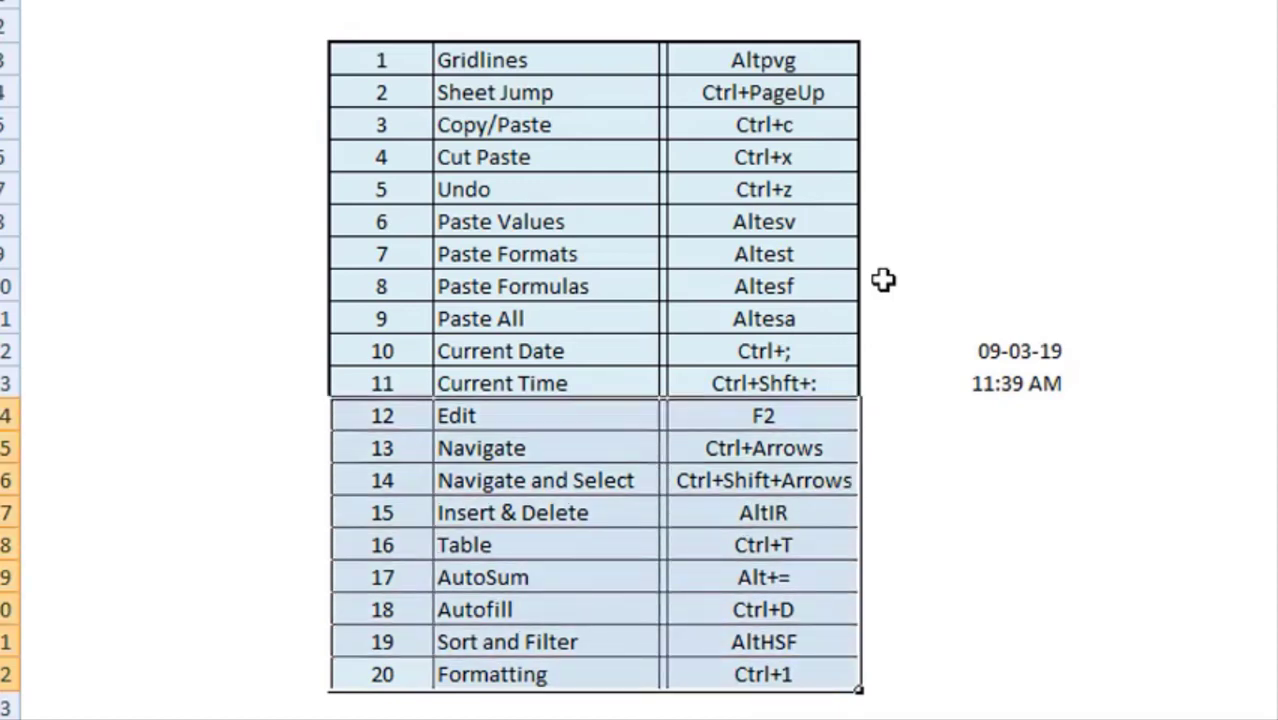